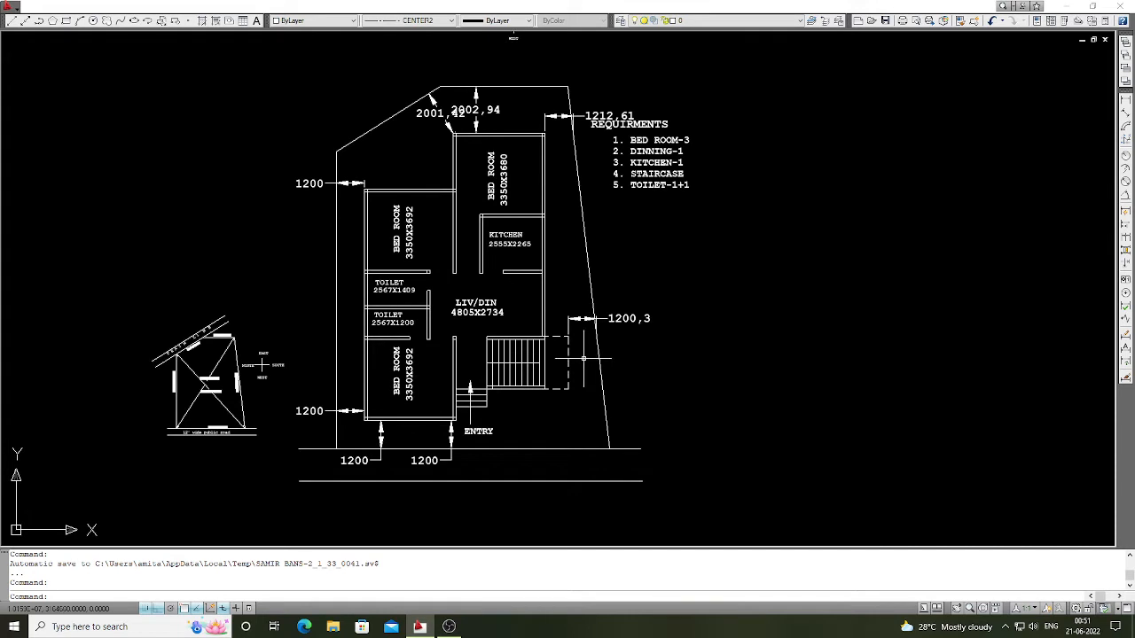
Step: Copy the entire house plan with its plot boundary and dimensions horizontally to the empty area on its right
scroll(586, 363, down, 2)
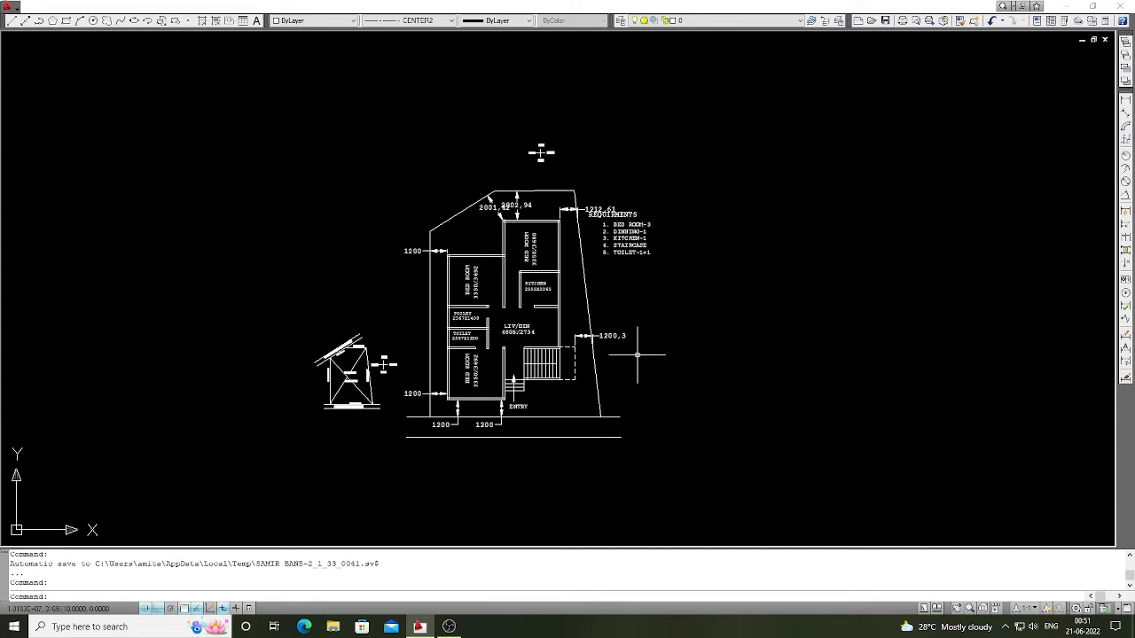
scroll(636, 355, up, 2)
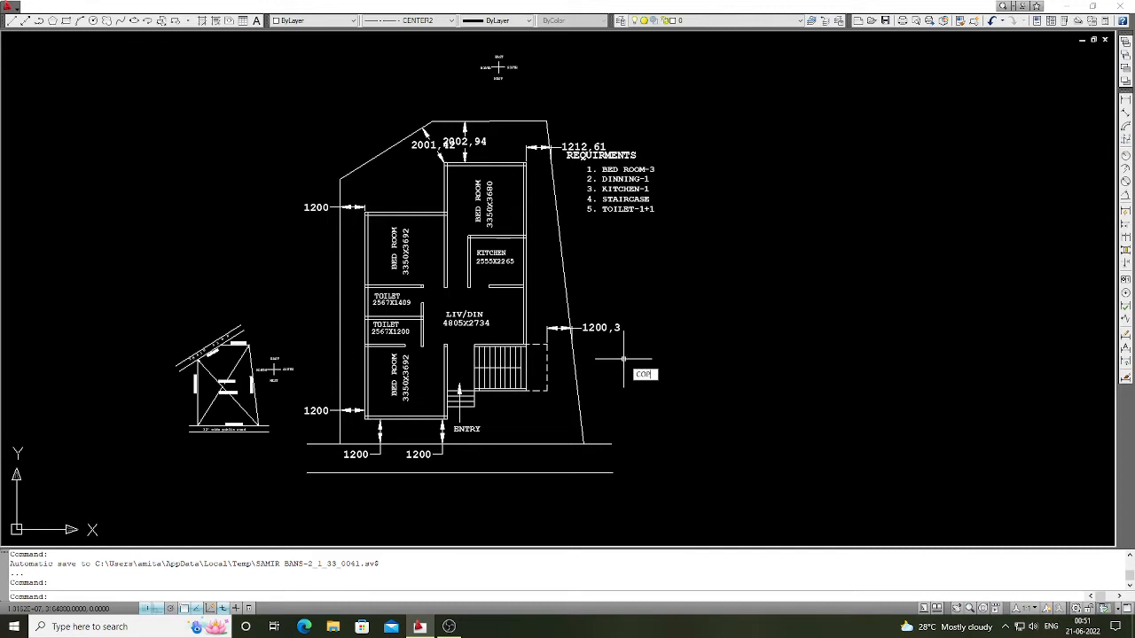
key(Return)
click(640, 504)
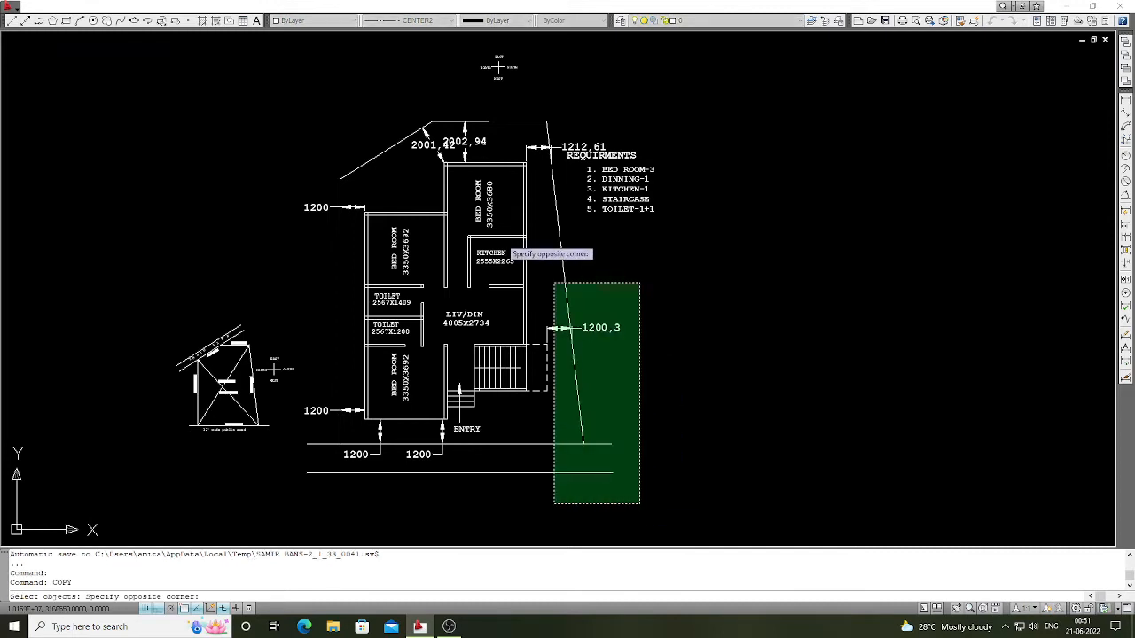
click(308, 118)
key(Return)
click(441, 259)
scroll(440, 259, down, 2)
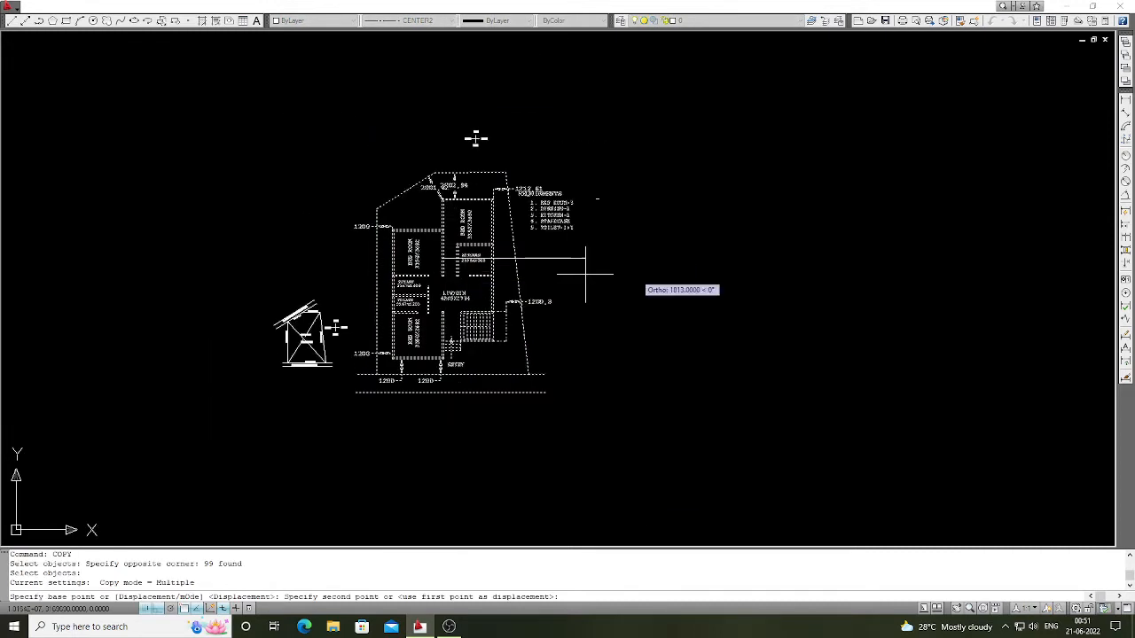
click(713, 258)
key(Return)
Step: Erase the requirements list and the 1212,61 dimension from the copied plan
scroll(825, 229, up, 2)
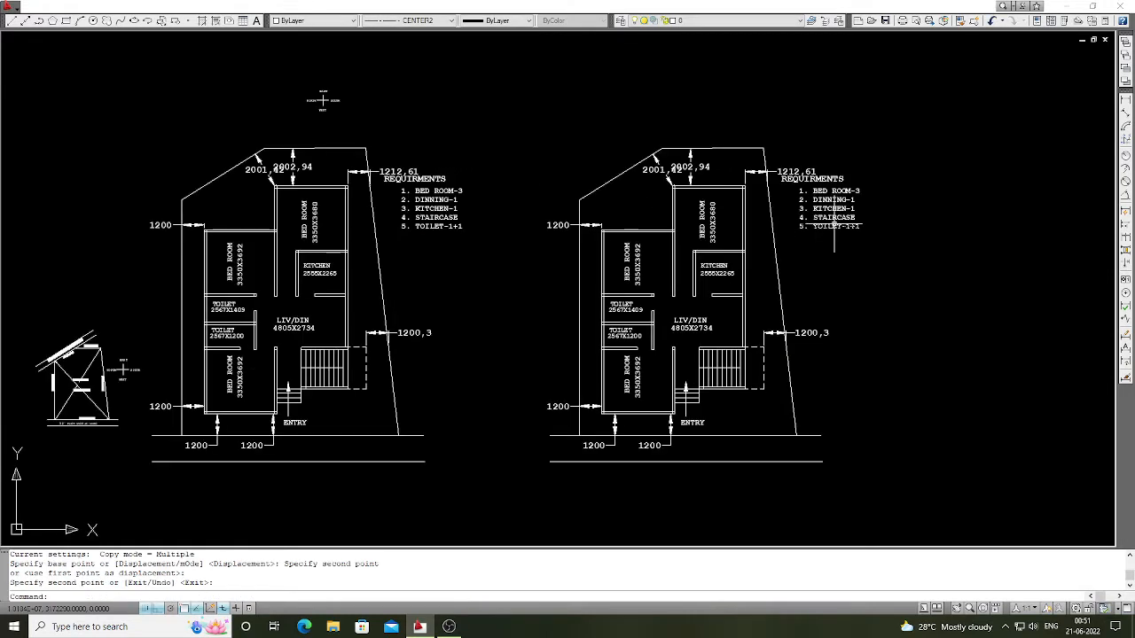
text(e)
key(Return)
click(897, 250)
click(780, 164)
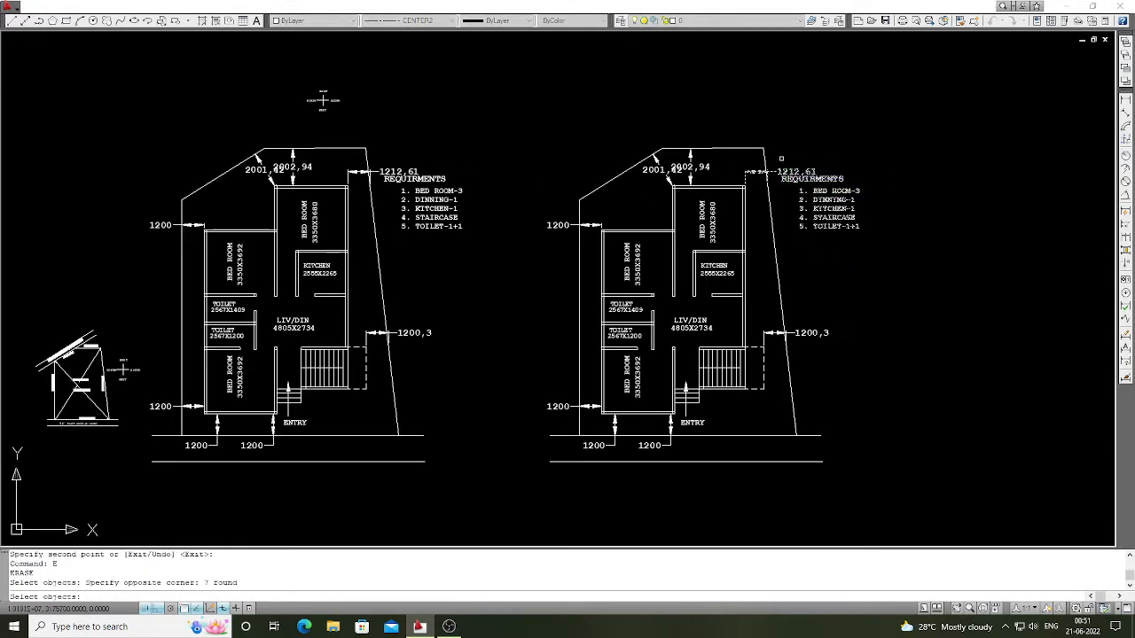
key(Return)
Step: Erase the copied plan's top, slanted and side plot boundaries with the 2001,42, 2002,94 and upper 1200 dimensions
key(Return)
click(775, 176)
click(594, 107)
key(Return)
key(Return)
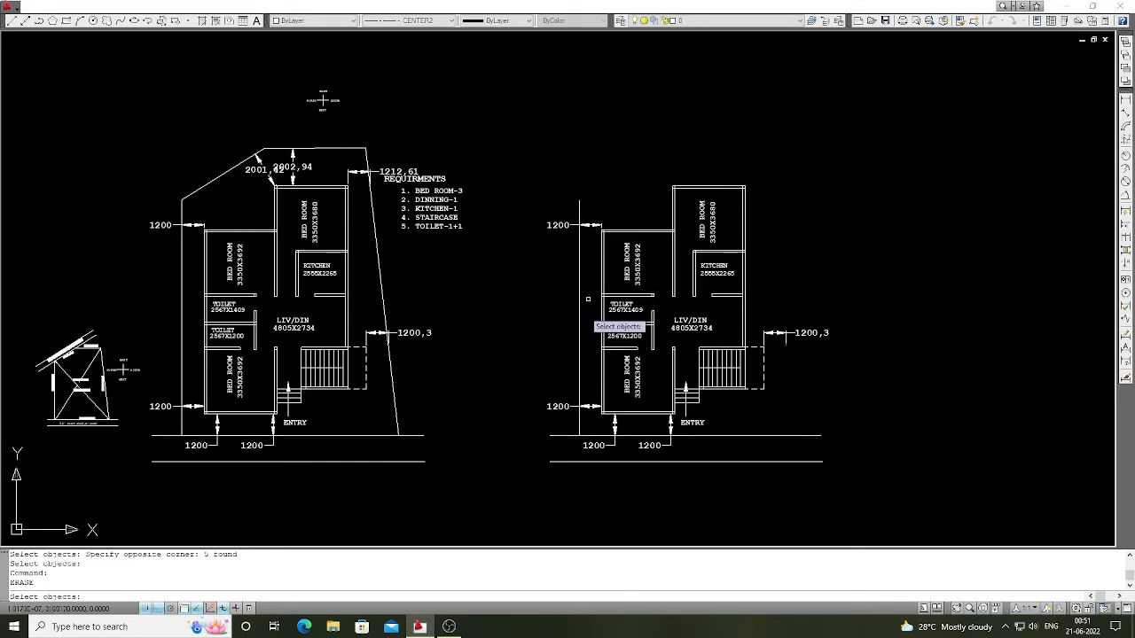
click(642, 259)
click(550, 213)
key(Return)
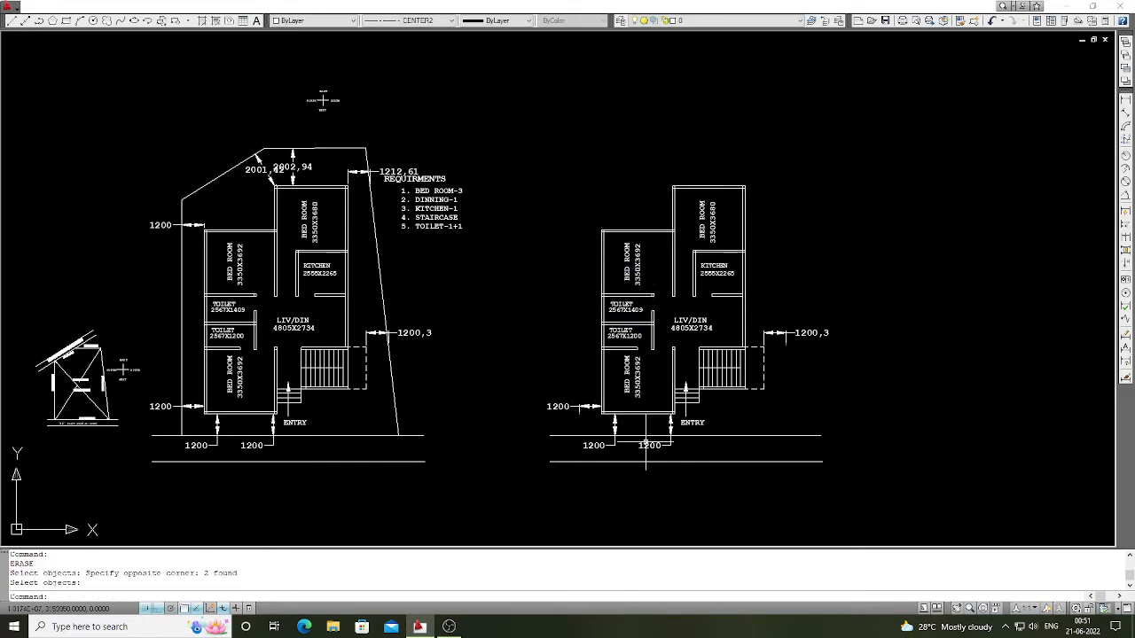
Step: Erase the two road lines, the two front 1200 dimensions and the ENTRY label below the copied plan
key(Return)
click(811, 499)
click(543, 423)
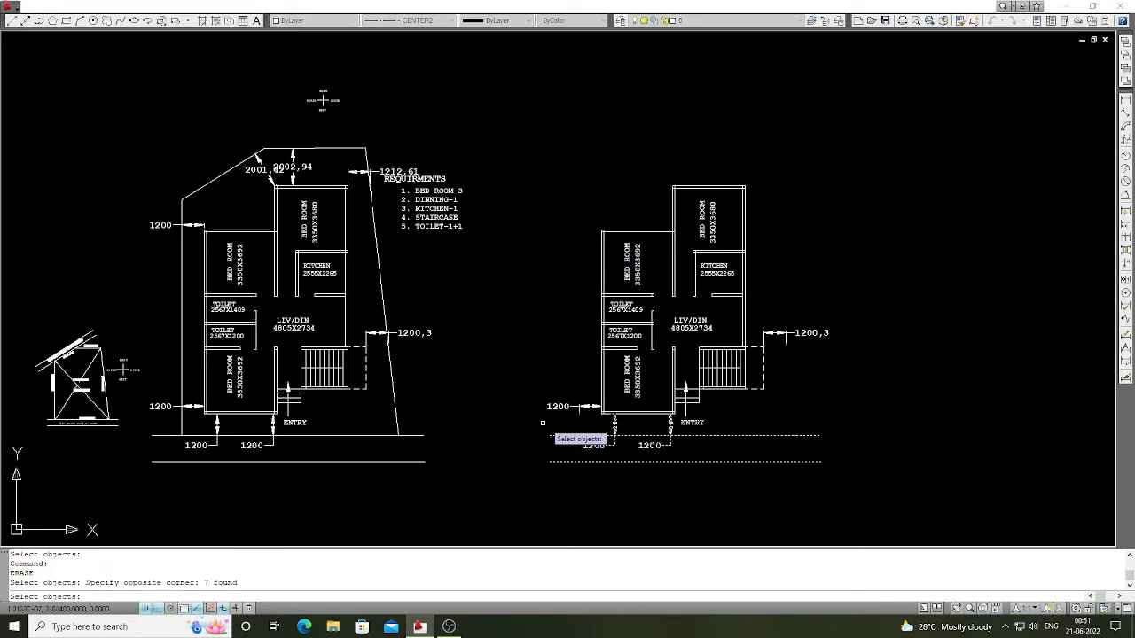
key(Return)
Step: Erase the lower side 1200 dimension and the 1200,3 dimension beside the staircase from the copied plan
key(Return)
click(587, 422)
click(544, 402)
key(Return)
key(Return)
click(815, 379)
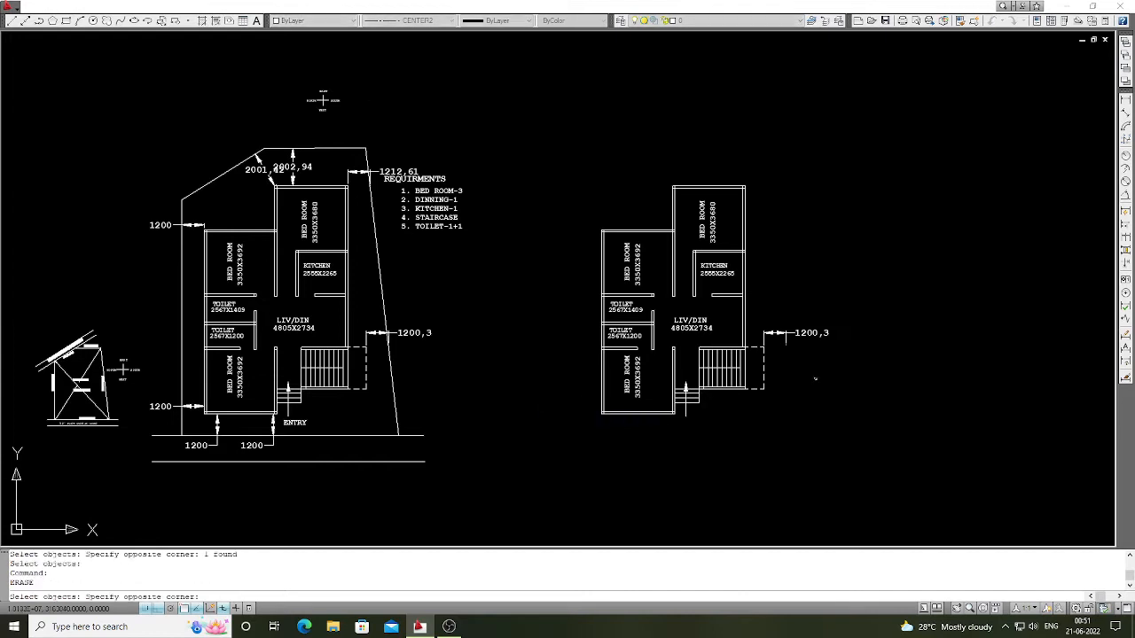
click(854, 351)
key(Return)
Step: Erase the entry steps and the entry arrow from the copied plan
scroll(753, 345, up, 2)
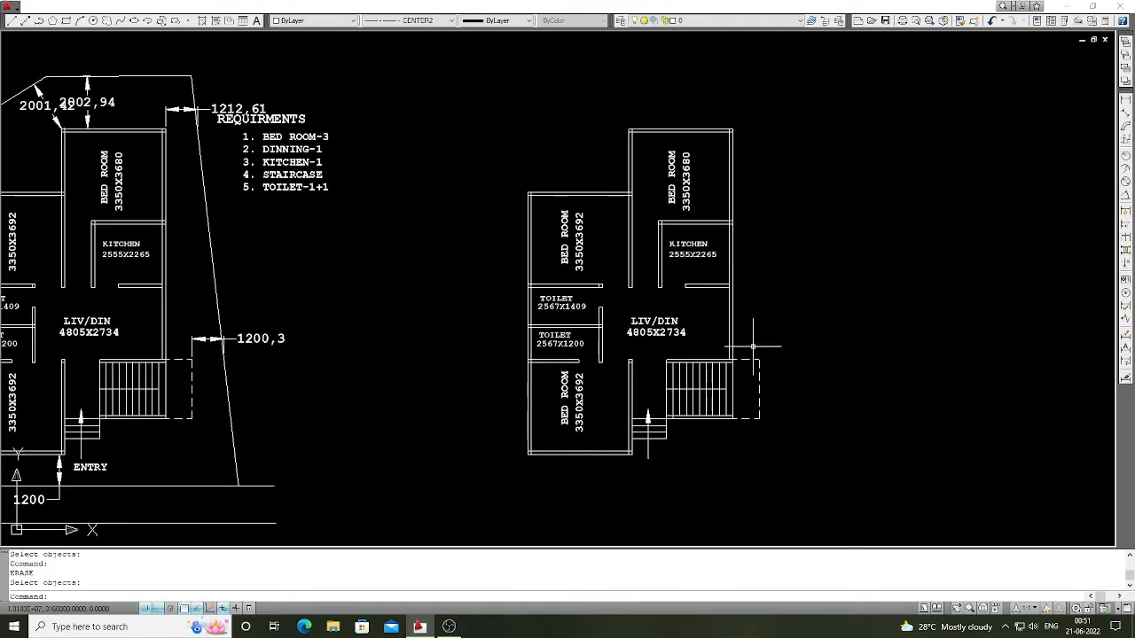
scroll(686, 425, up, 2)
key(Return)
click(661, 485)
click(619, 419)
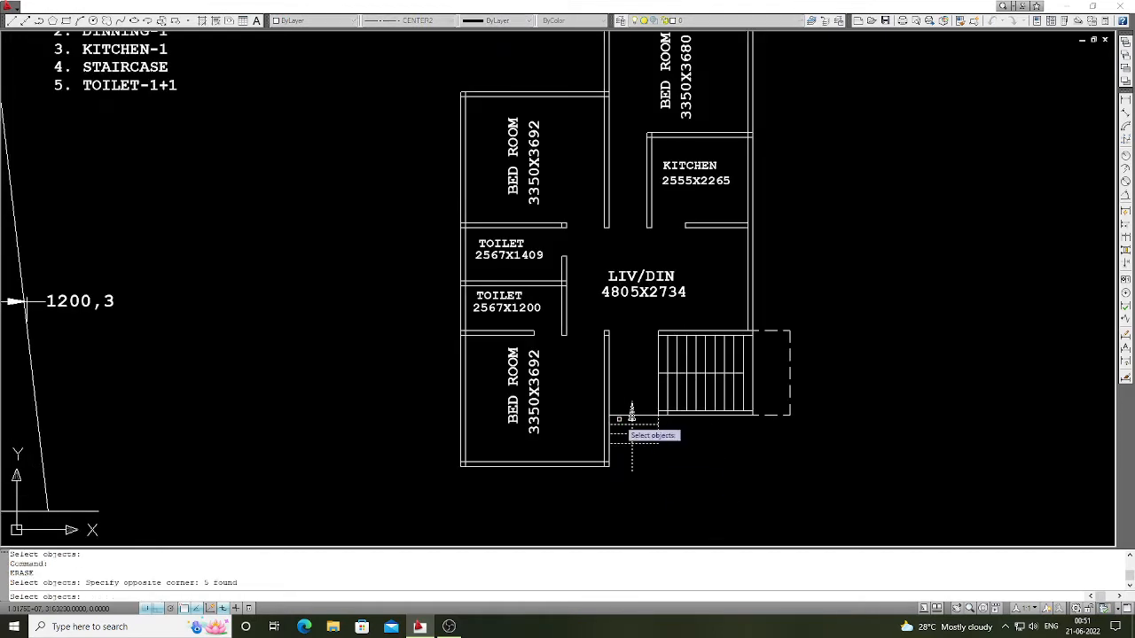
key(Return)
Step: Draw a 250 by 250 rectangle as a column in the empty area to the right of the copied plan
scroll(349, 198, down, 3)
scroll(387, 230, up, 1)
scroll(387, 230, down, 1)
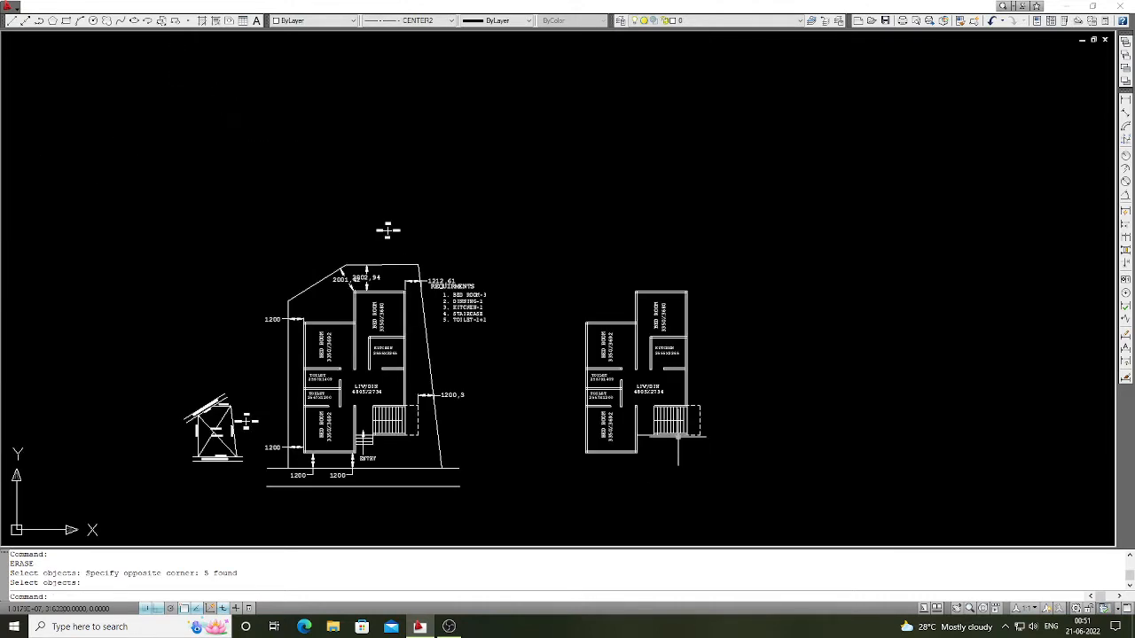
scroll(727, 384, up, 2)
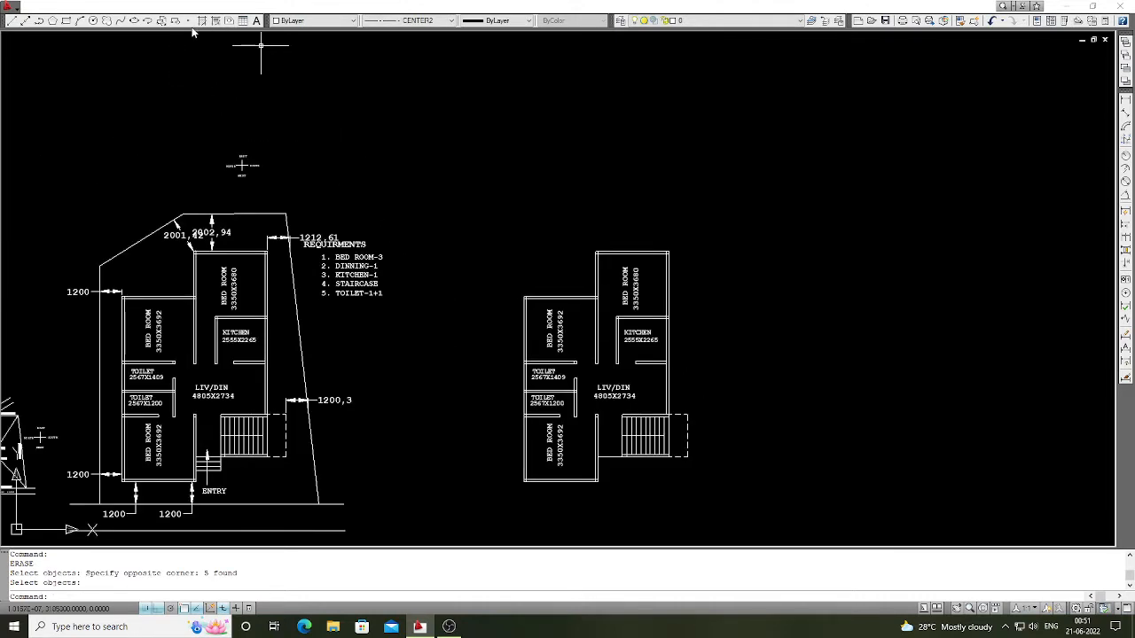
click(67, 20)
click(763, 297)
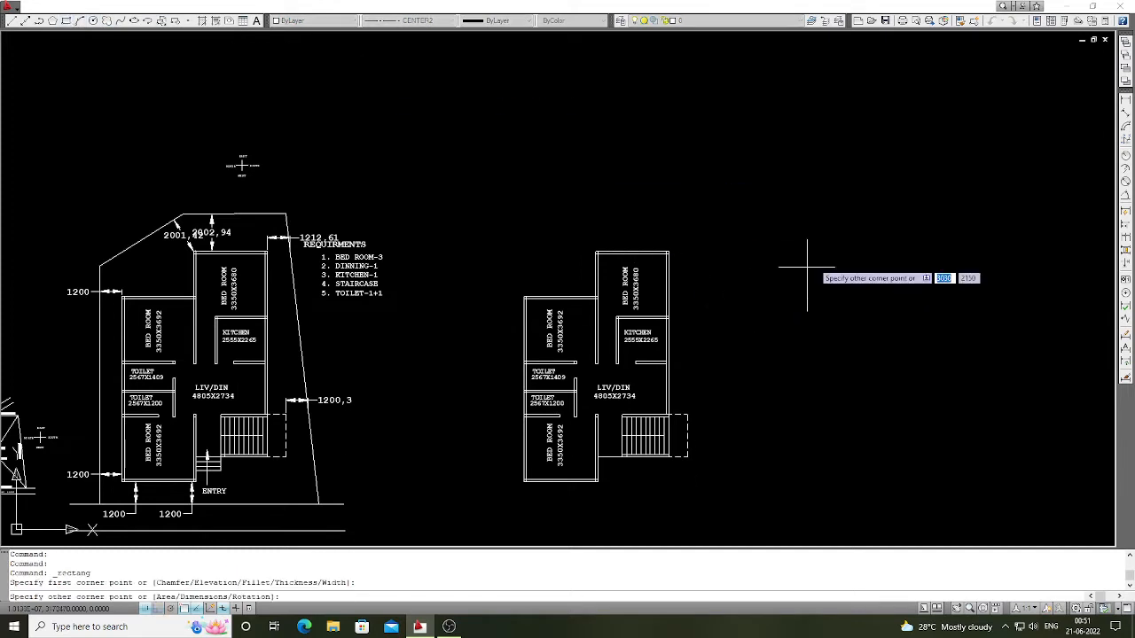
text(@)
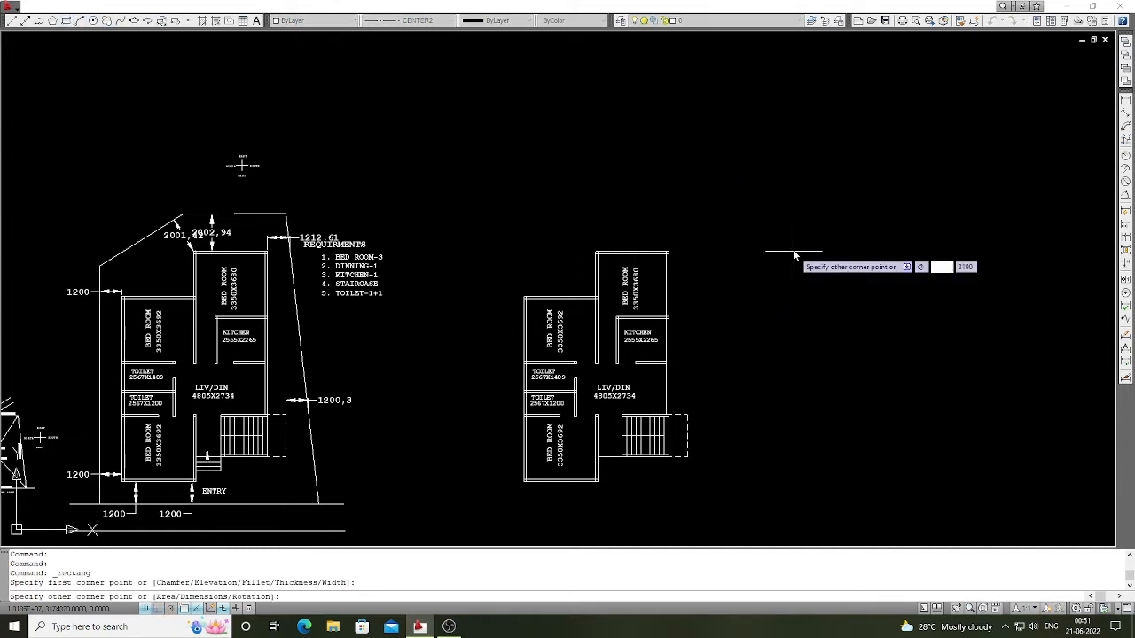
text(2)
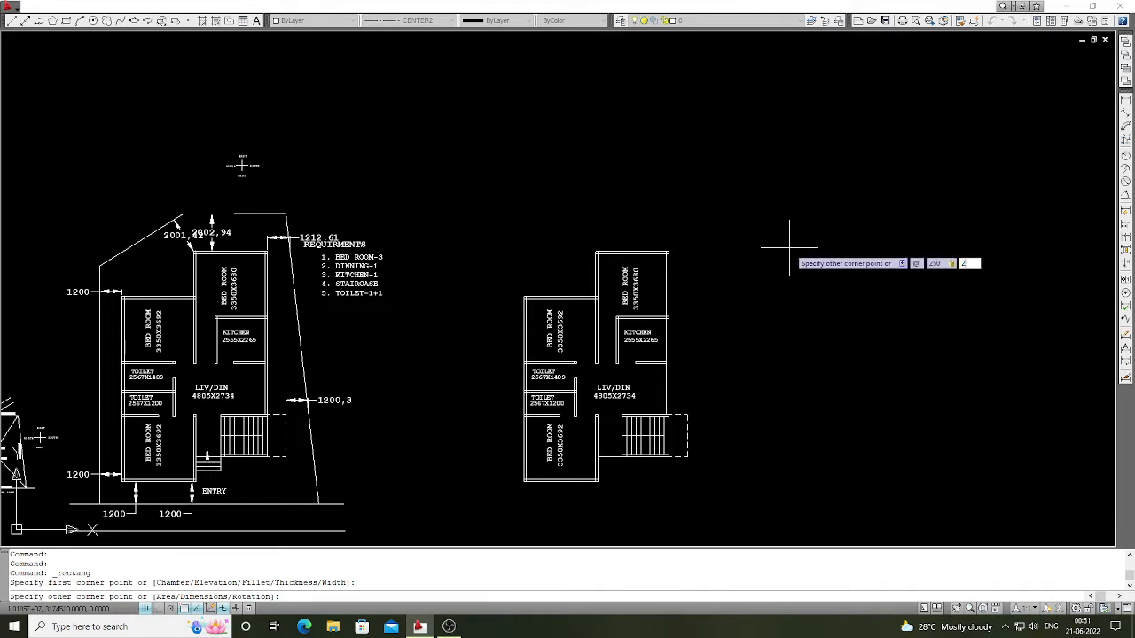
text(50)
key(Return)
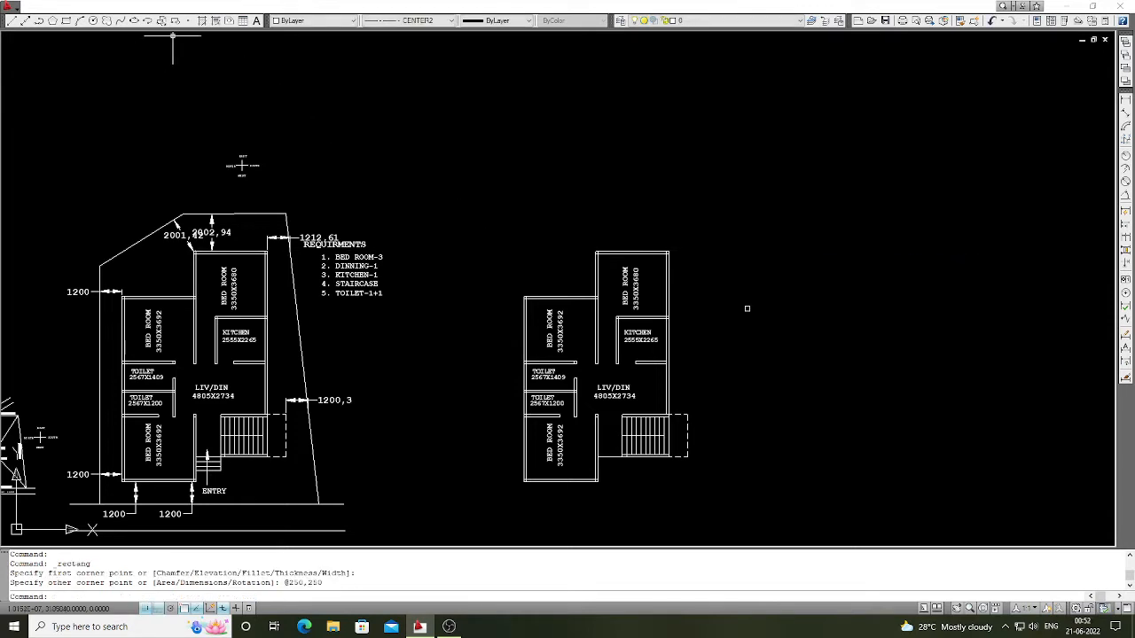
Step: Fill the 250 by 250 square with a predefined SOLID hatch
click(203, 21)
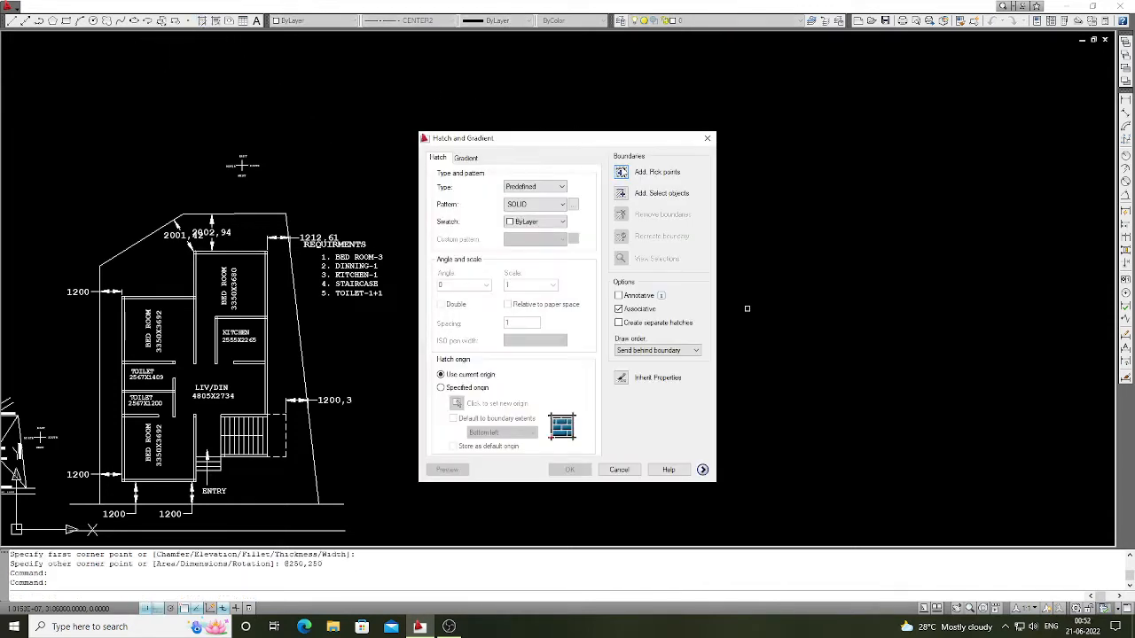
click(621, 172)
scroll(750, 311, up, 3)
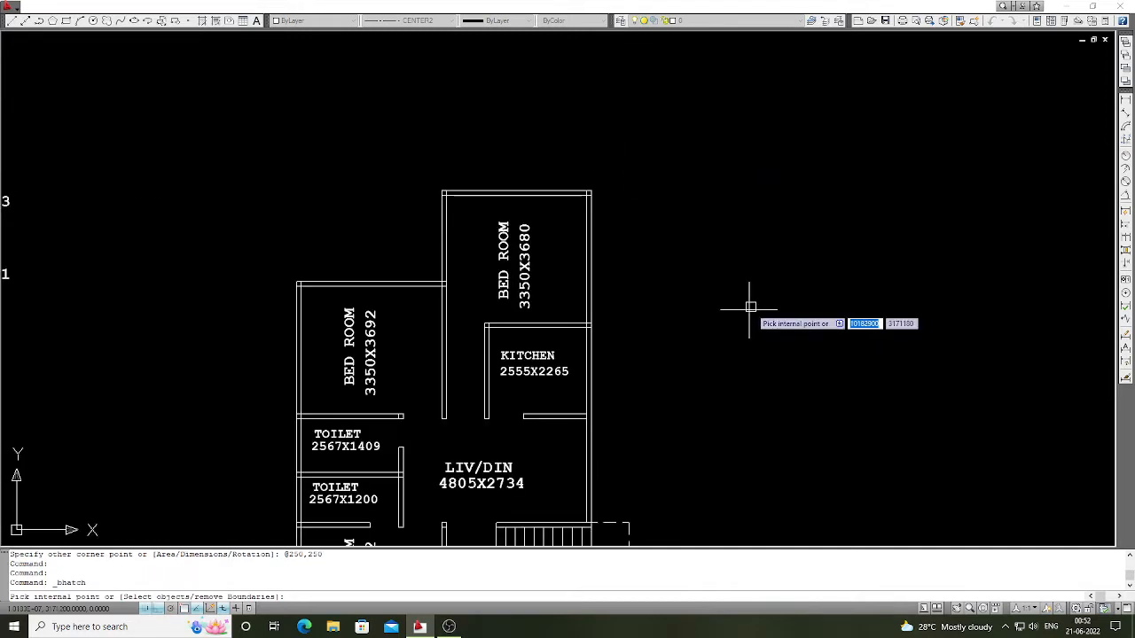
click(750, 307)
key(Return)
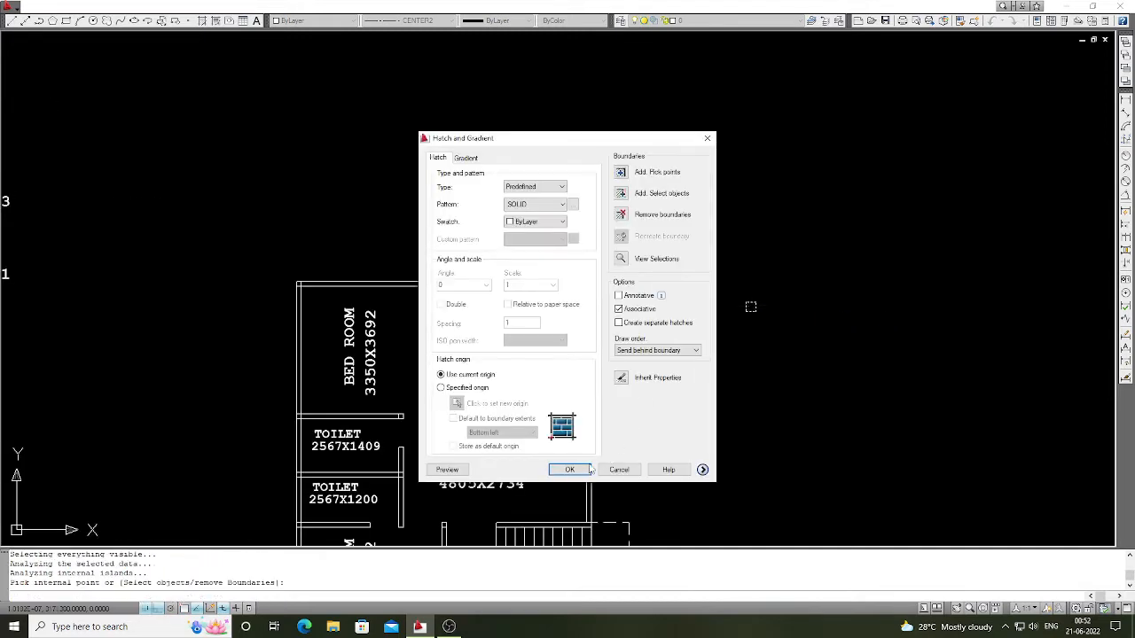
key(Return)
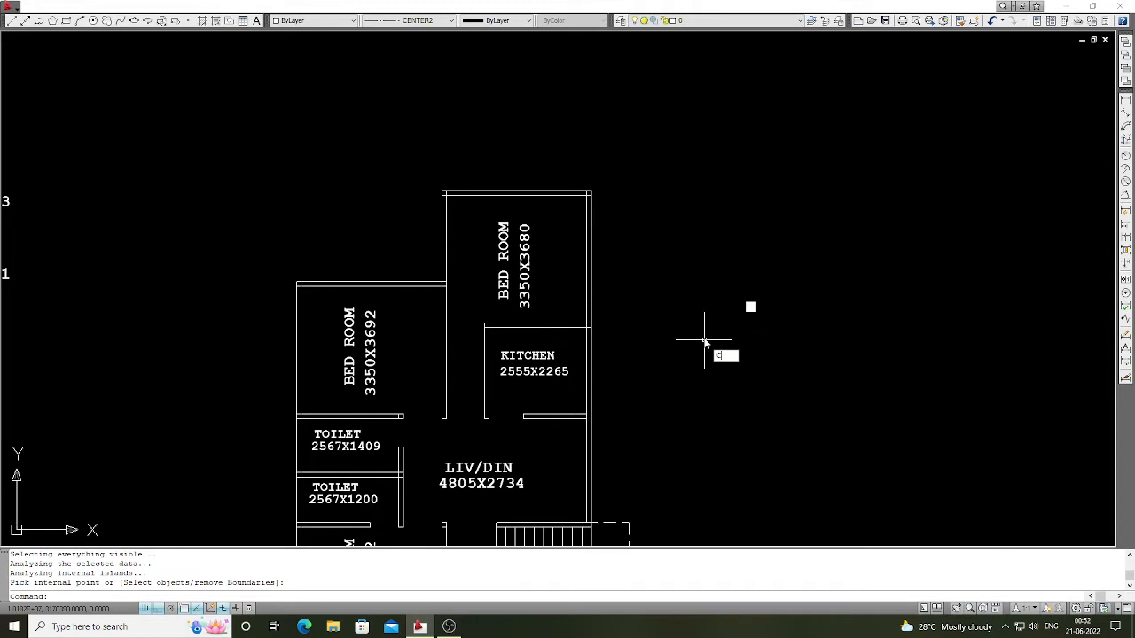
Step: Copy the hatched column to the upper-left outer corner of the 3350X3680 bedroom
text(COPY)
key(Return)
click(764, 339)
click(735, 301)
key(Return)
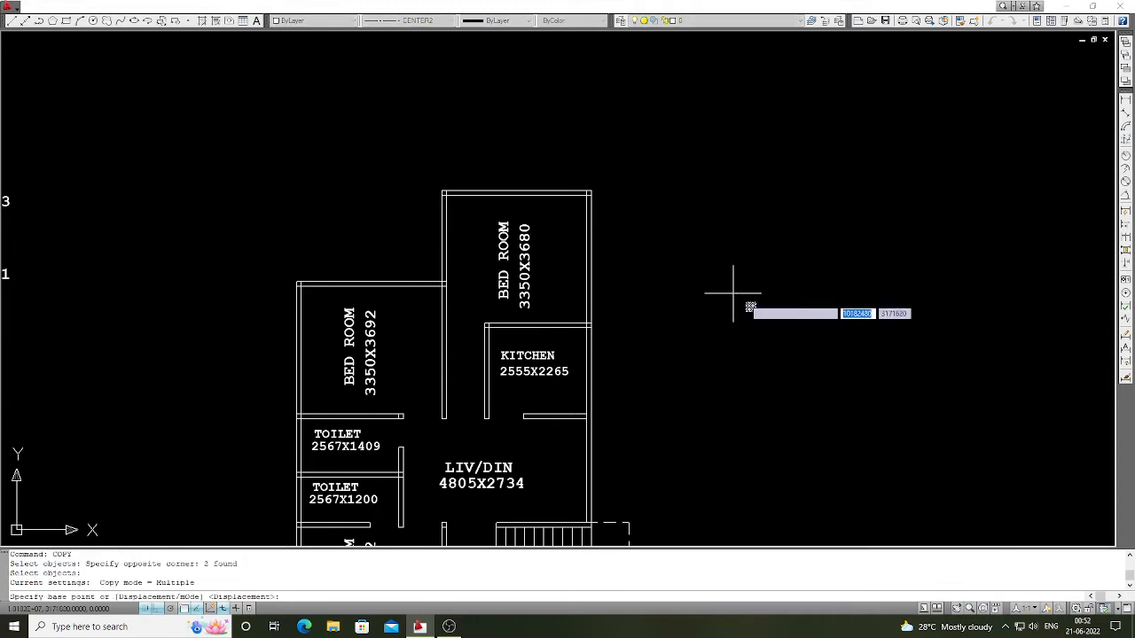
click(750, 306)
scroll(469, 203, up, 3)
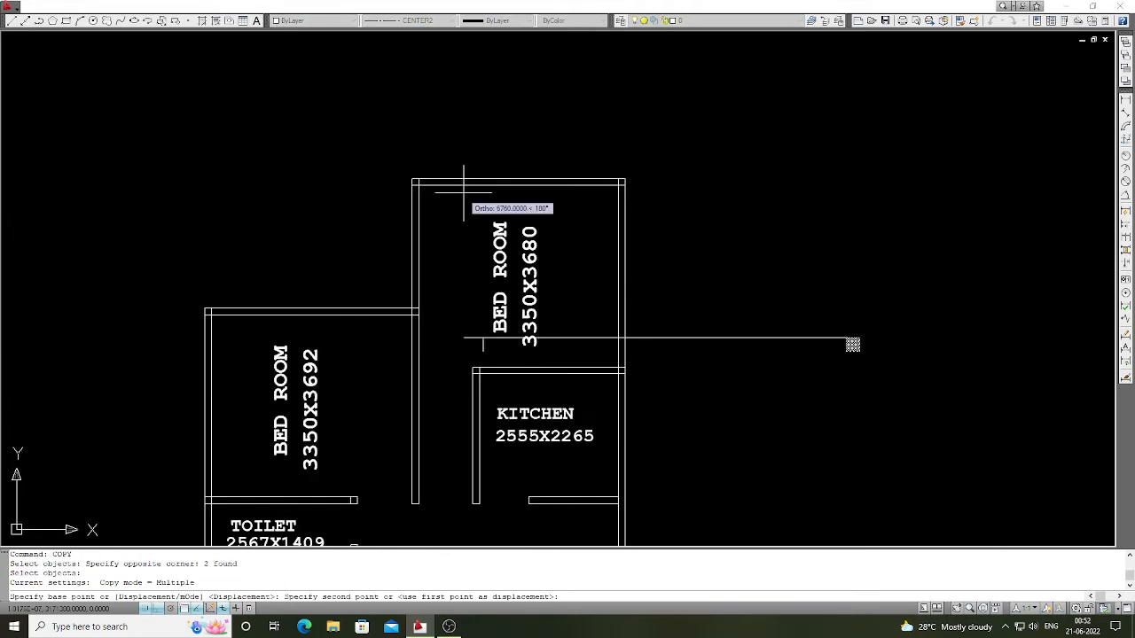
click(403, 175)
scroll(509, 209, down, 2)
key(Return)
Step: Copy the hatched column to the outer upper-left corner of the upper 3350X3692 bedroom
key(Return)
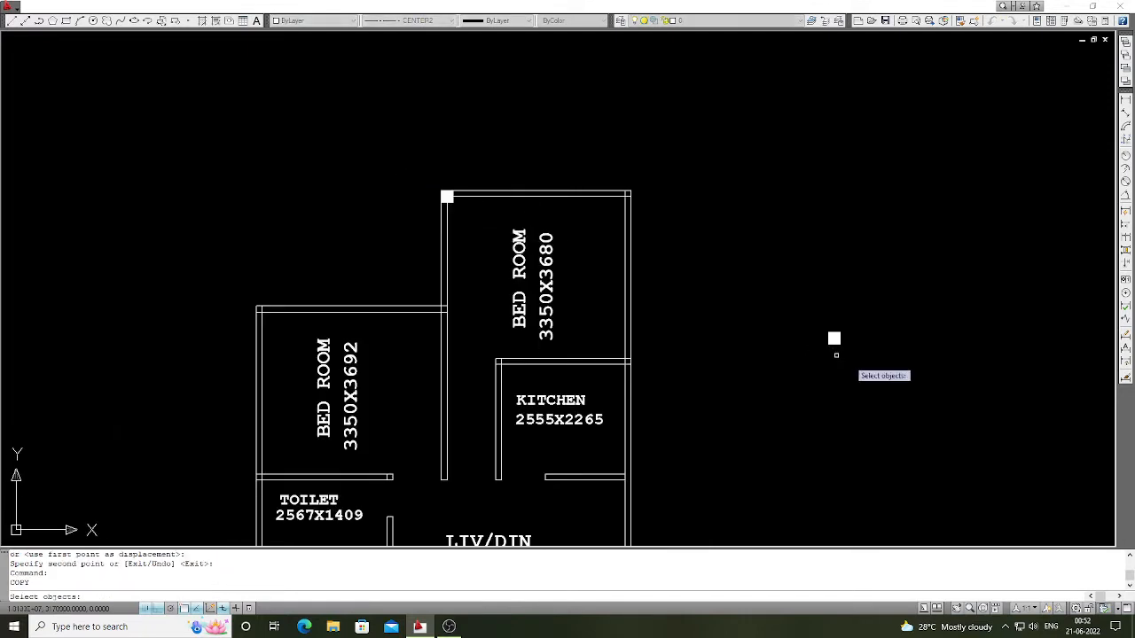
click(853, 361)
click(809, 315)
key(Return)
click(834, 338)
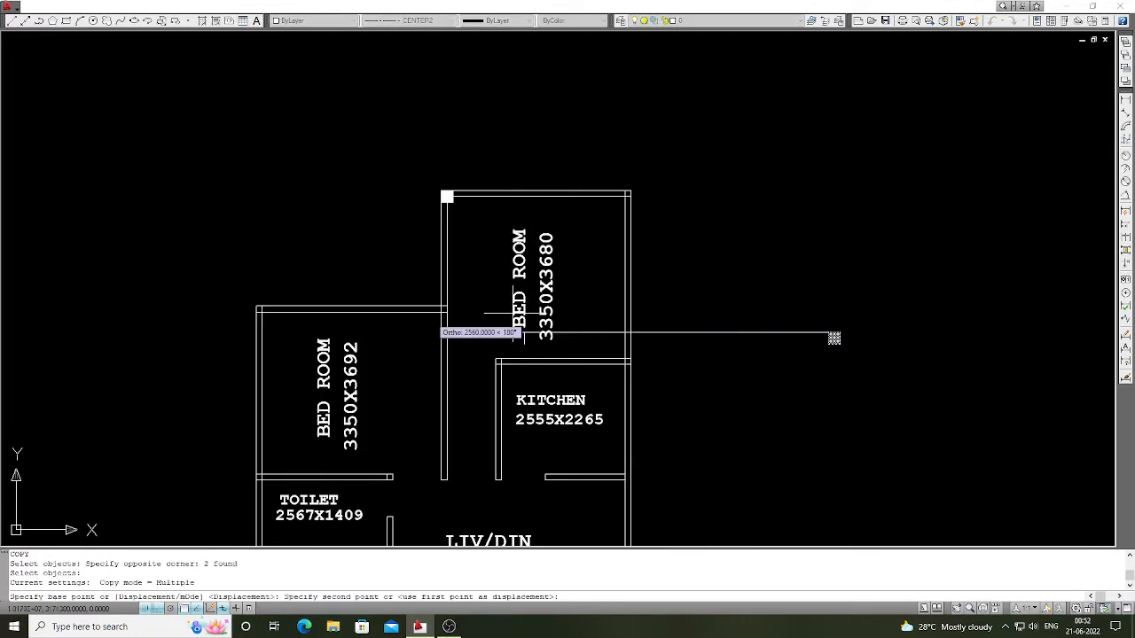
scroll(266, 328, up, 2)
scroll(264, 321, up, 2)
click(260, 295)
key(Return)
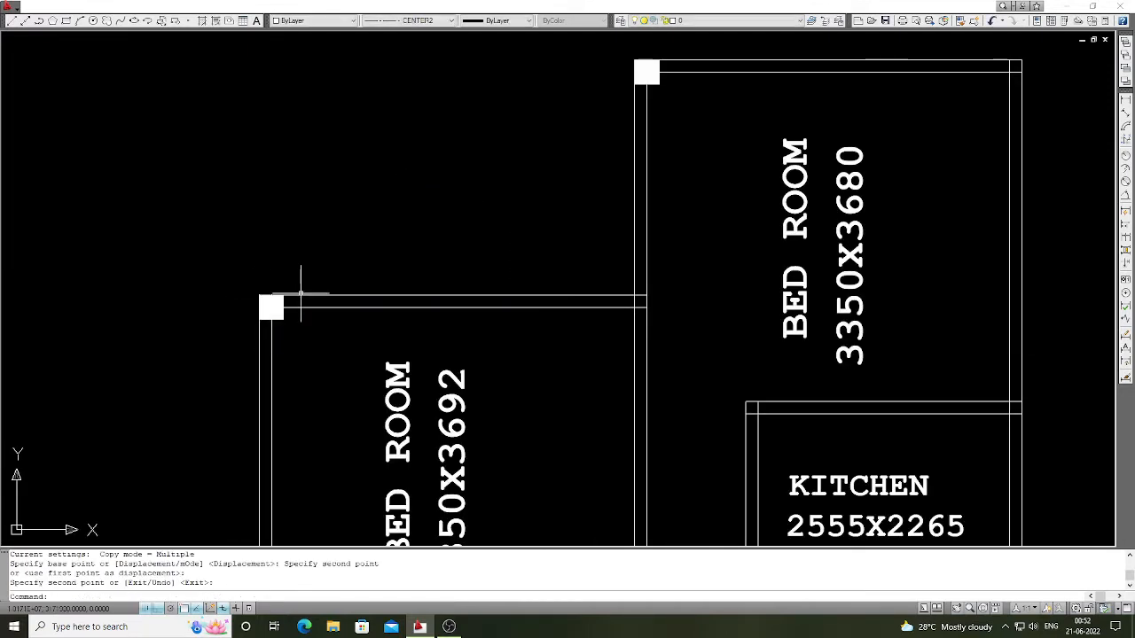
Step: Copy the hatched column to the upper-right outer corner of the 3350X3680 bedroom
scroll(302, 288, up, 5)
scroll(319, 294, up, 3)
scroll(598, 313, down, 10)
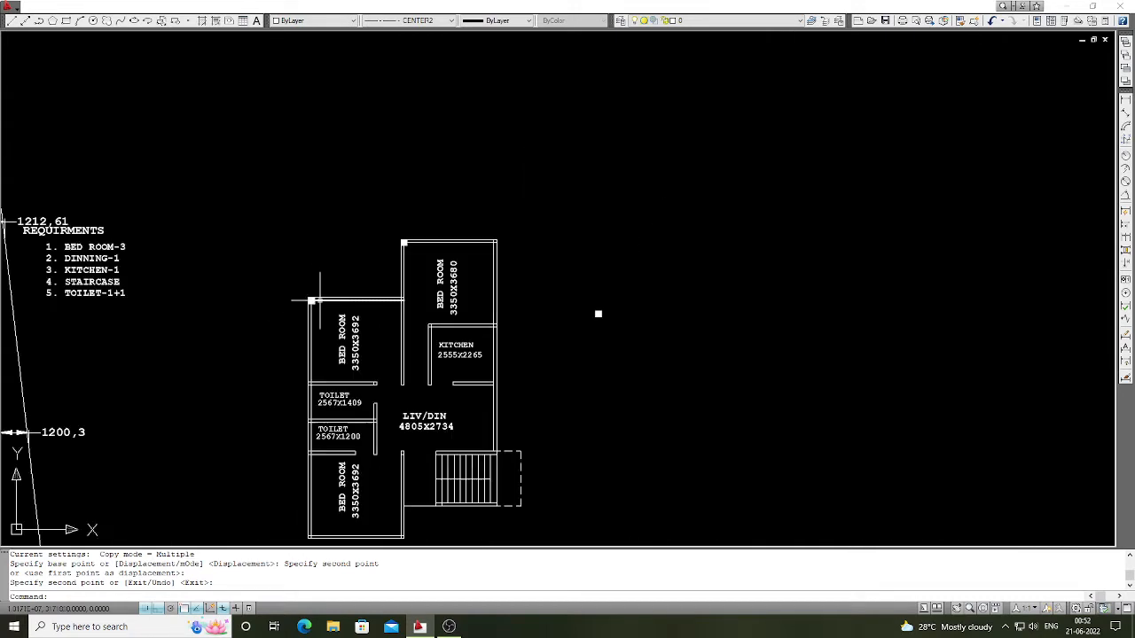
key(Return)
click(605, 355)
click(577, 280)
scroll(599, 310, up, 2)
key(Return)
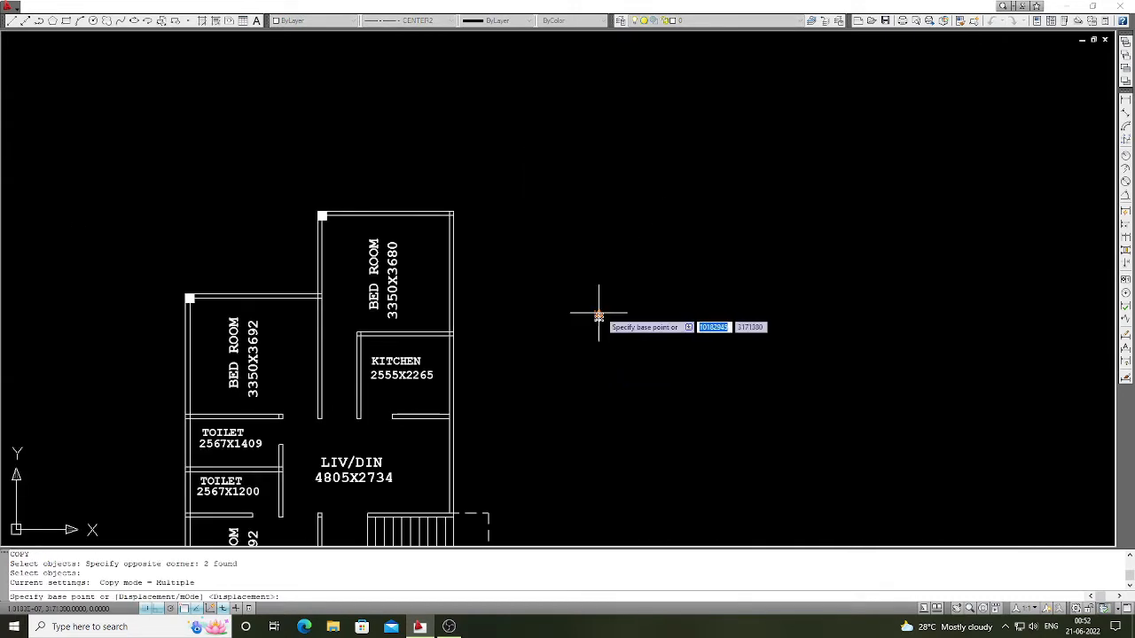
click(600, 314)
scroll(470, 246, up, 3)
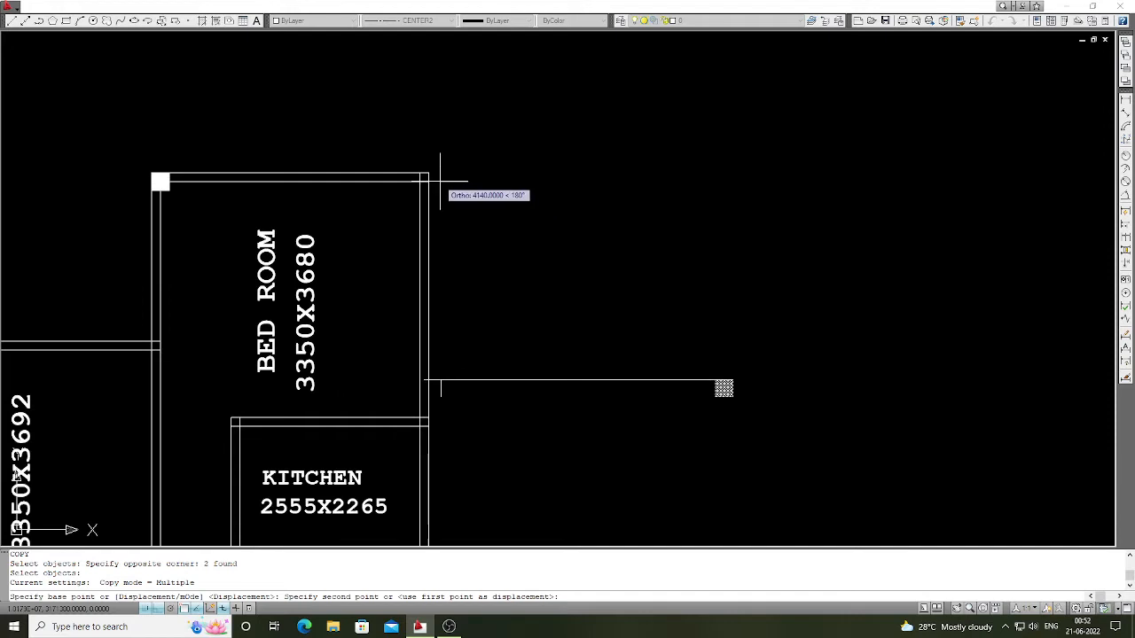
click(432, 174)
key(Return)
Step: Copy the hatched column to the outer wall's junction with the wall between the 3350X3680 bedroom and the kitchen
scroll(521, 191, down, 2)
key(Return)
click(650, 325)
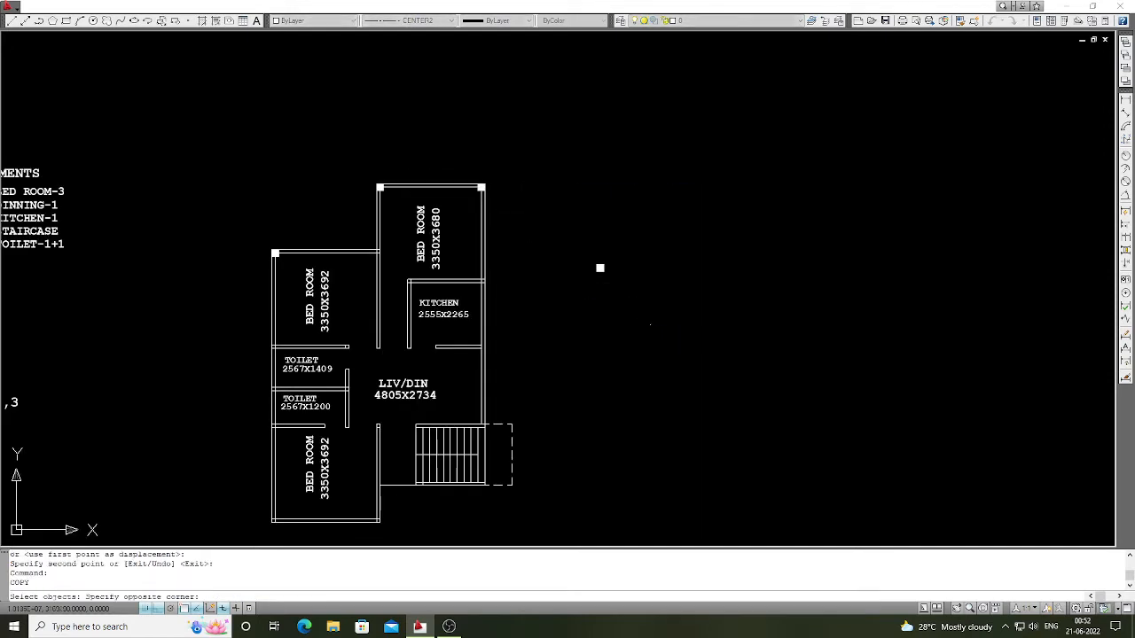
click(580, 243)
key(Return)
scroll(600, 268, up, 2)
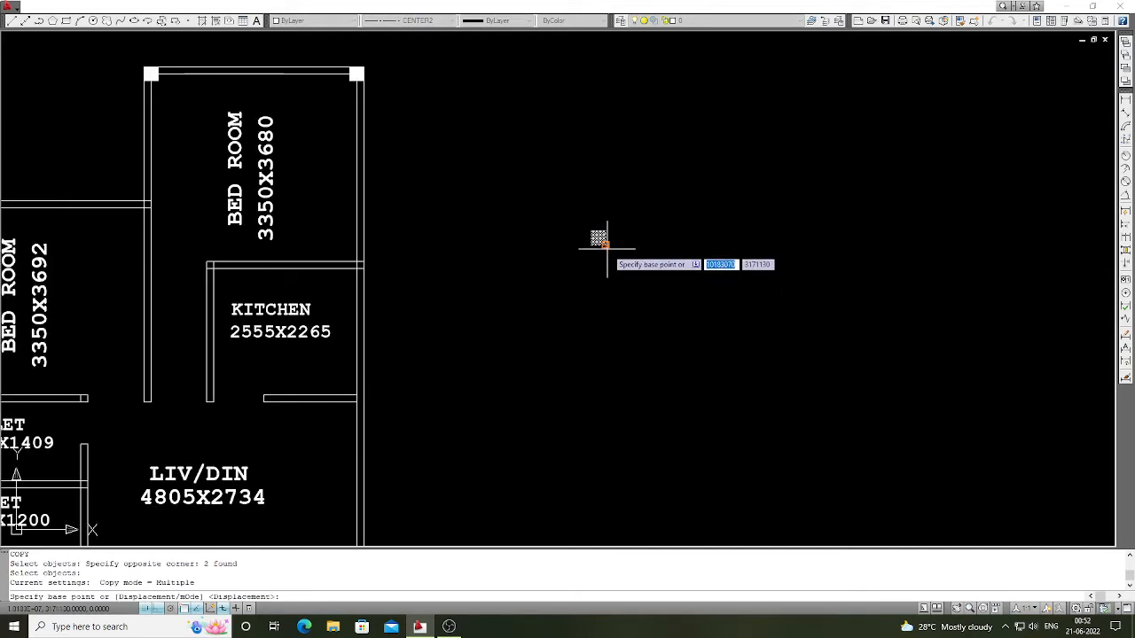
click(599, 238)
click(357, 263)
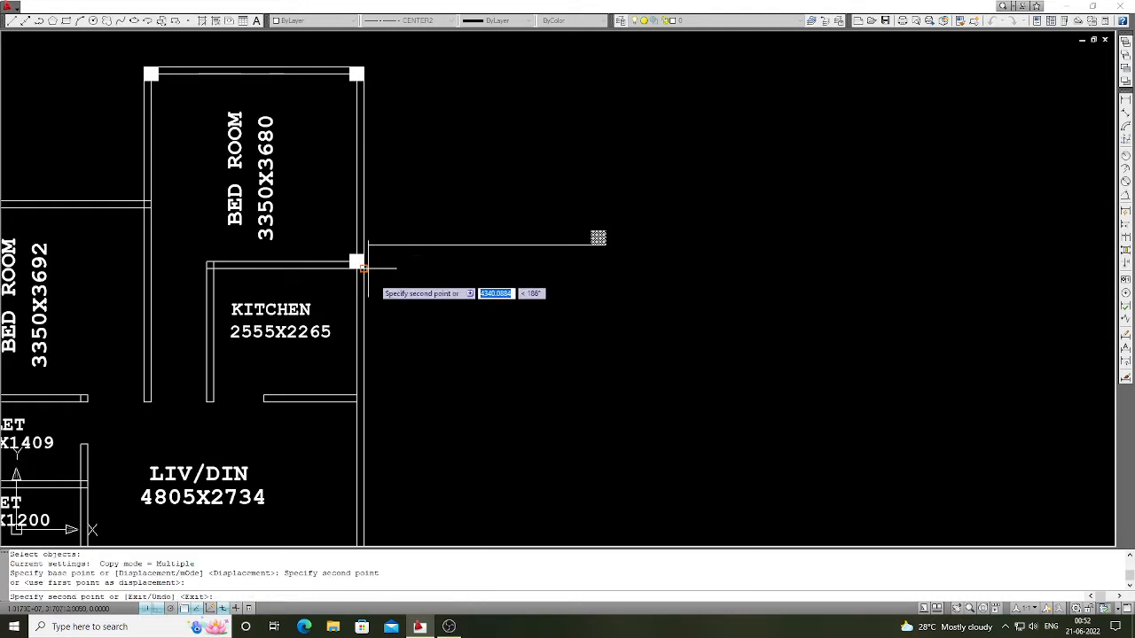
key(Return)
Step: Copy the hatched column to the outer wall's junction with the wall between the kitchen and LIV/DIN
scroll(546, 294, down, 2)
key(Return)
click(616, 279)
click(565, 244)
key(Return)
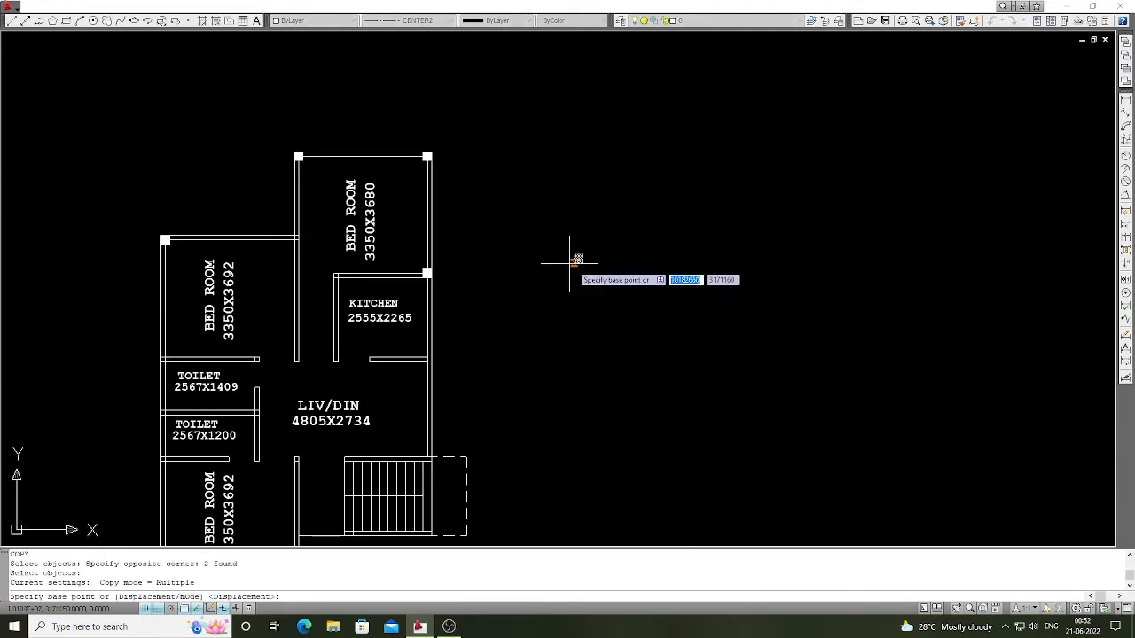
click(578, 260)
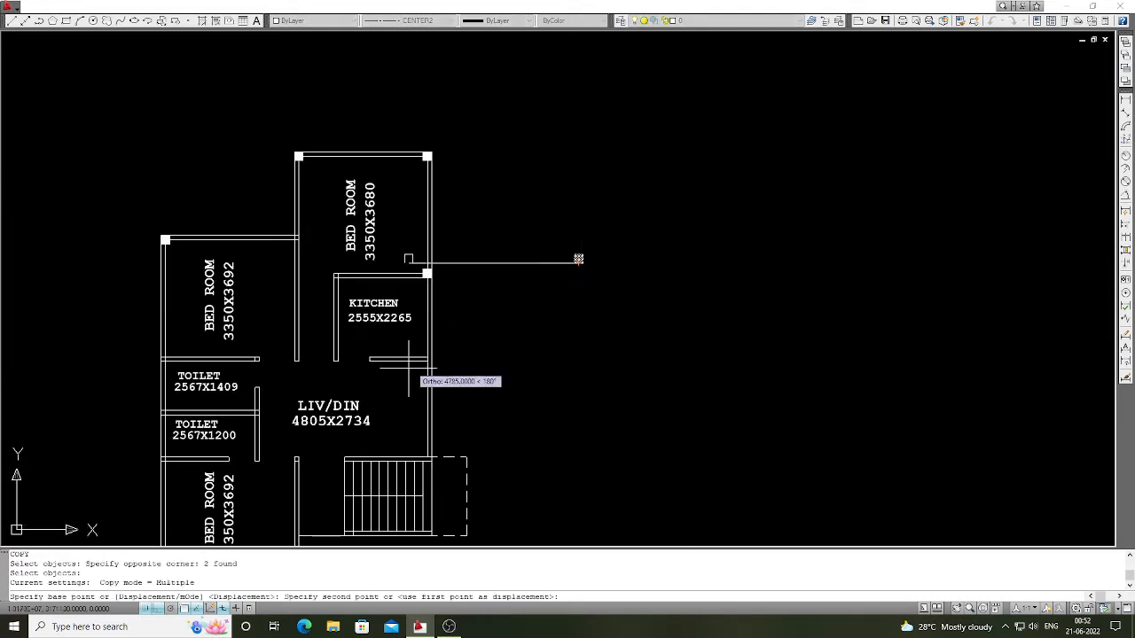
scroll(426, 363, up, 2)
click(434, 358)
scroll(549, 296, down, 2)
key(Return)
Step: Copy the hatched column to the upper and lower outer-wall corners of the staircase
key(Return)
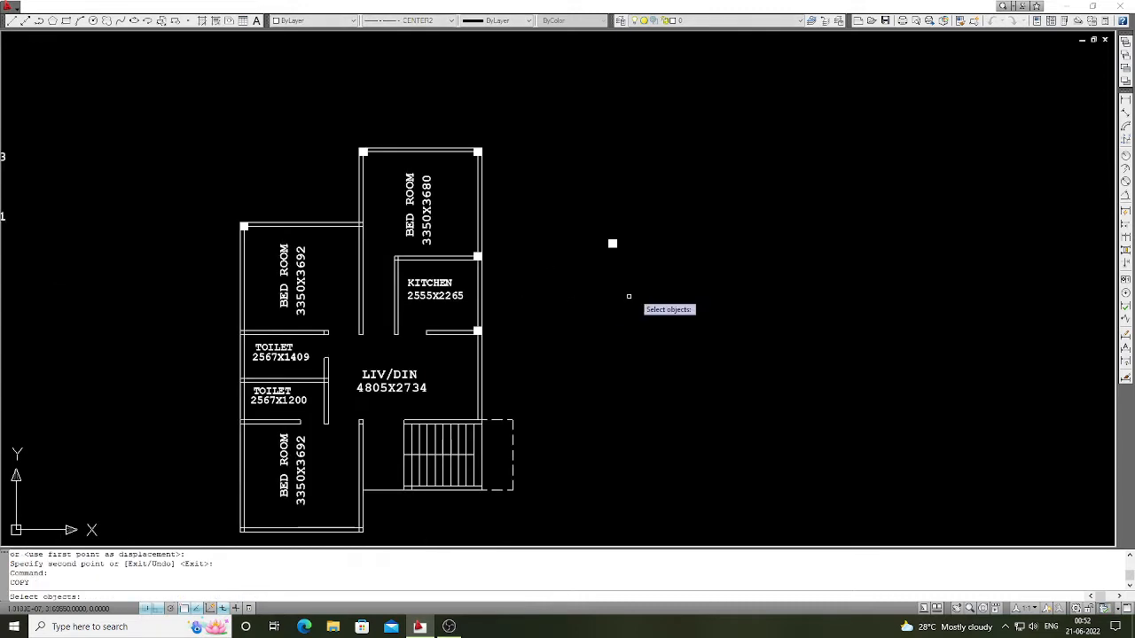
click(638, 292)
click(598, 222)
key(Return)
scroll(609, 236, up, 1)
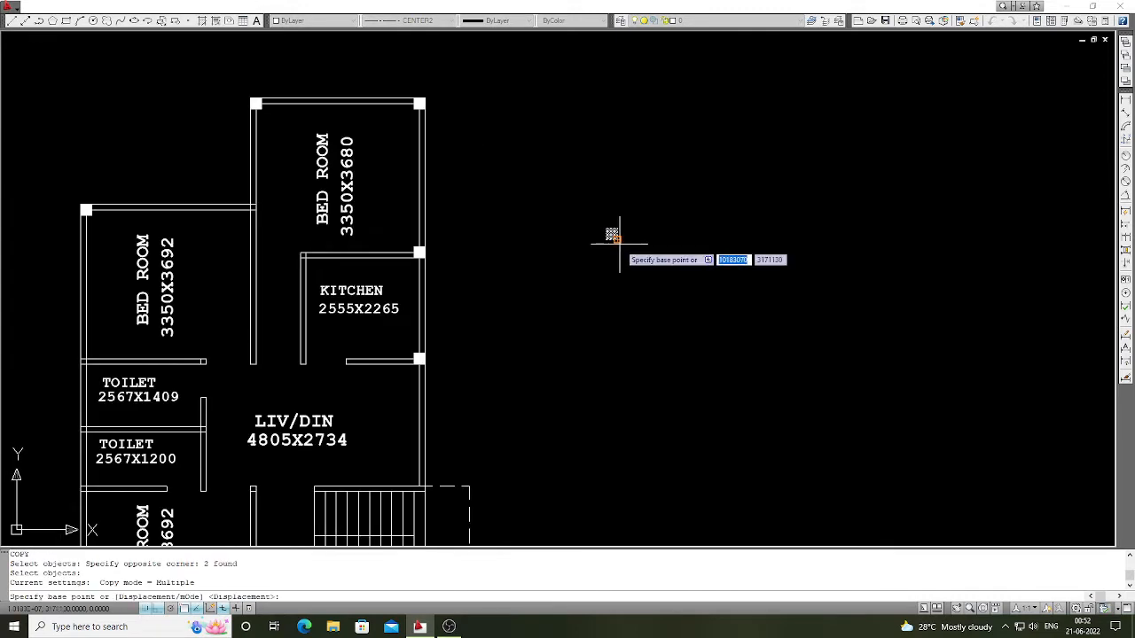
click(609, 235)
scroll(610, 239, down, 3)
scroll(524, 388, up, 3)
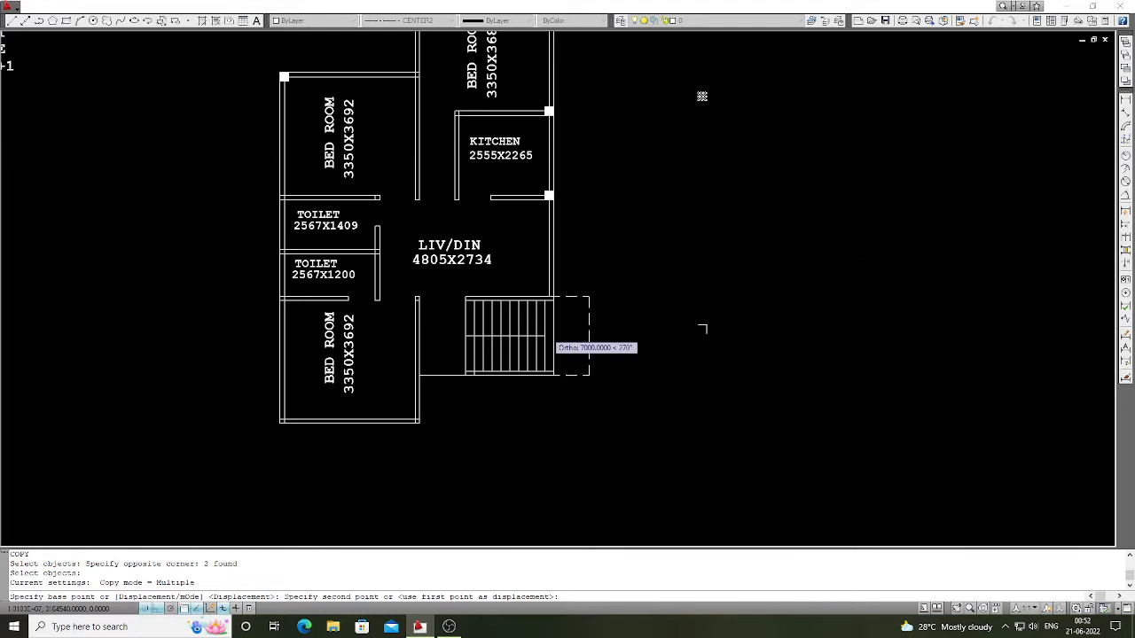
click(556, 289)
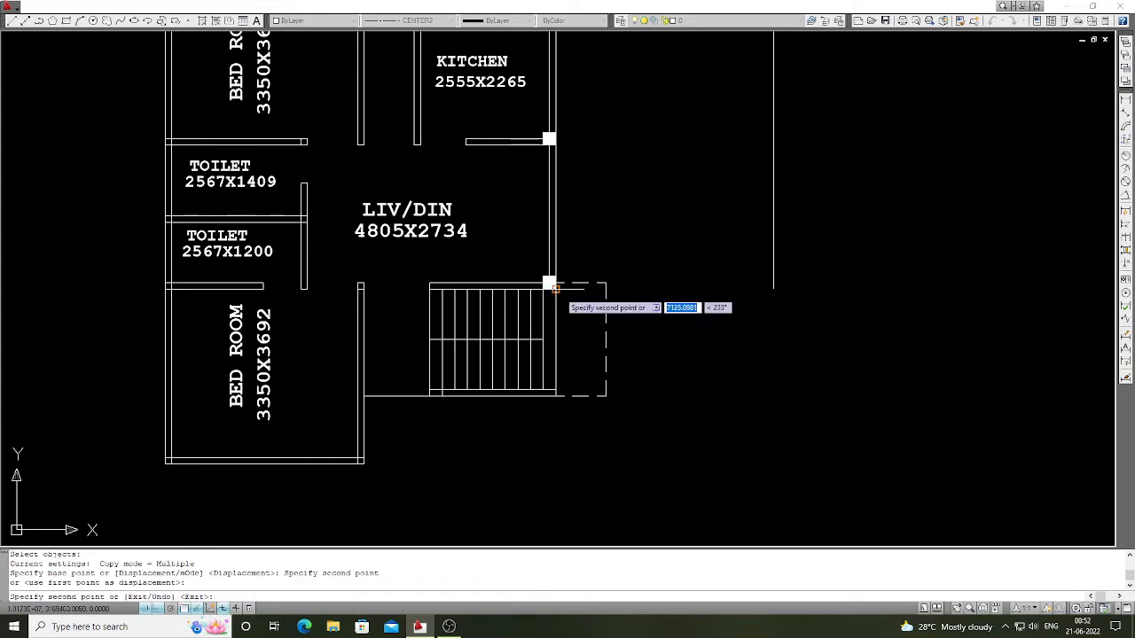
click(556, 397)
scroll(399, 448, down, 3)
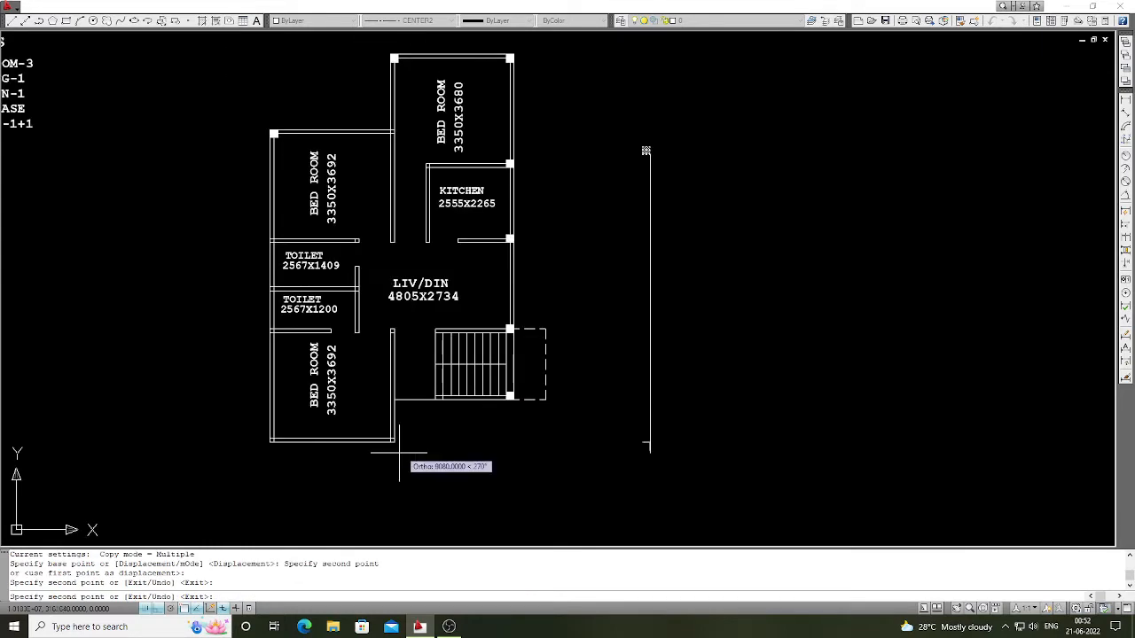
Step: Place another copy of the hatched column at the lower-right outer corner of the lower 3350X3692 bedroom
scroll(396, 445, up, 3)
click(391, 435)
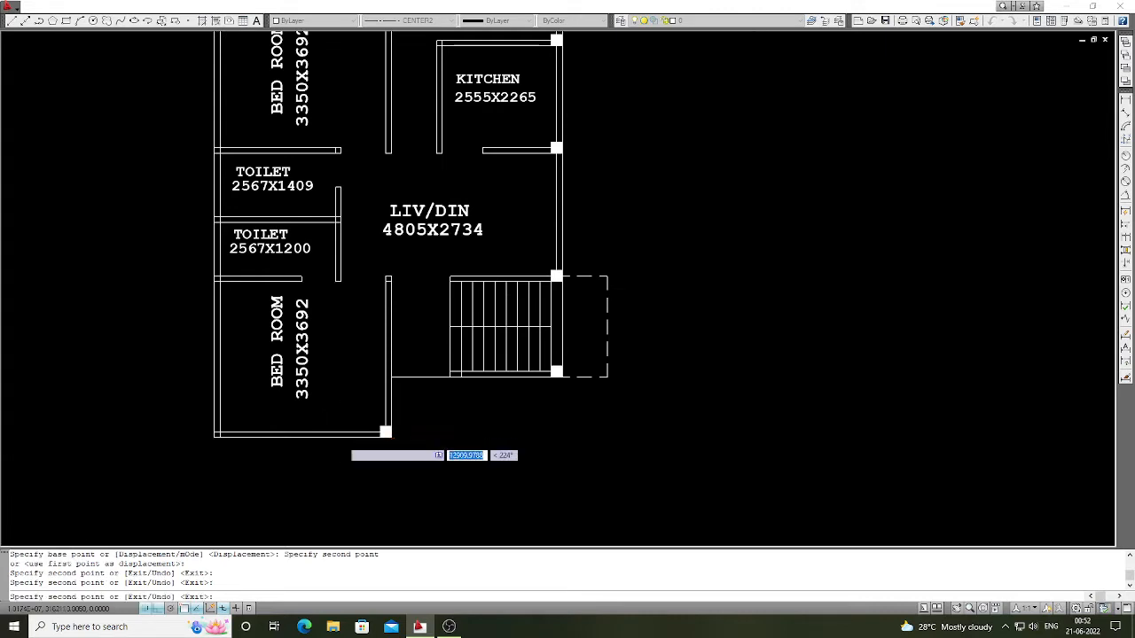
scroll(342, 439, down, 2)
key(Return)
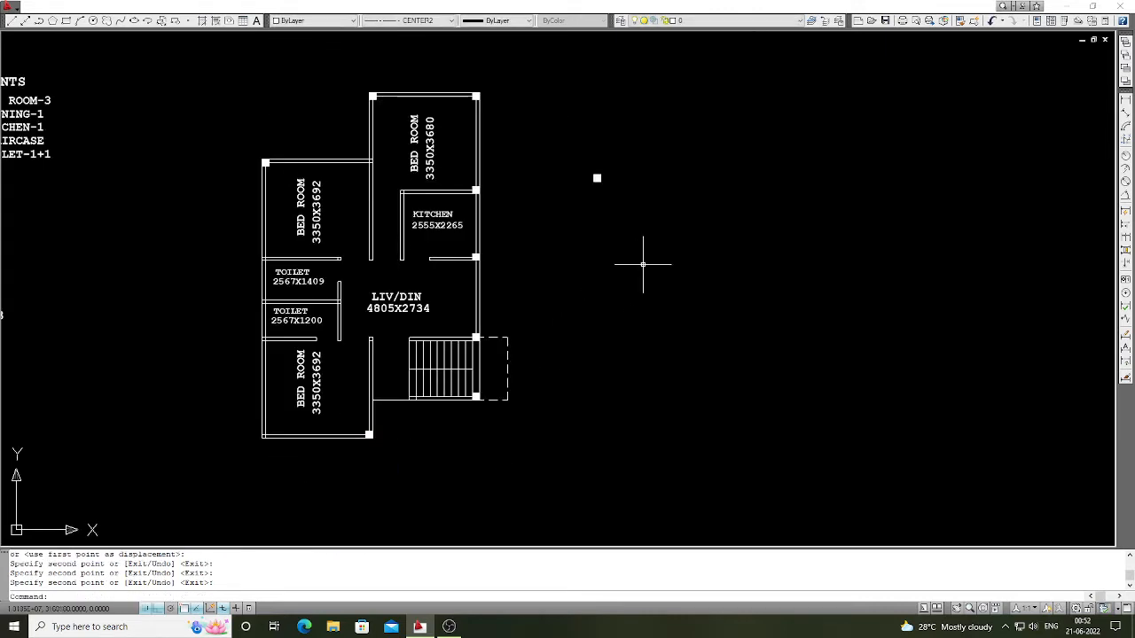
Step: Copy the hatched column to the outer wall's junction with the wall between the upper 3350X3692 bedroom and the 2567X1409 toilet
key(Return)
click(664, 222)
click(565, 150)
key(Return)
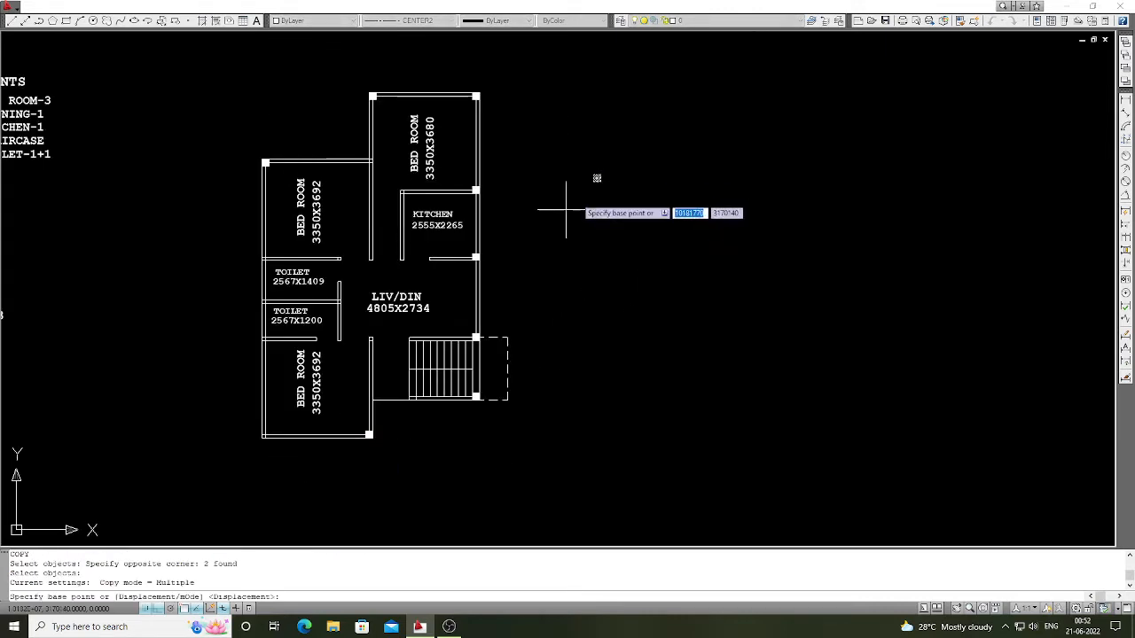
click(595, 180)
scroll(250, 267, up, 3)
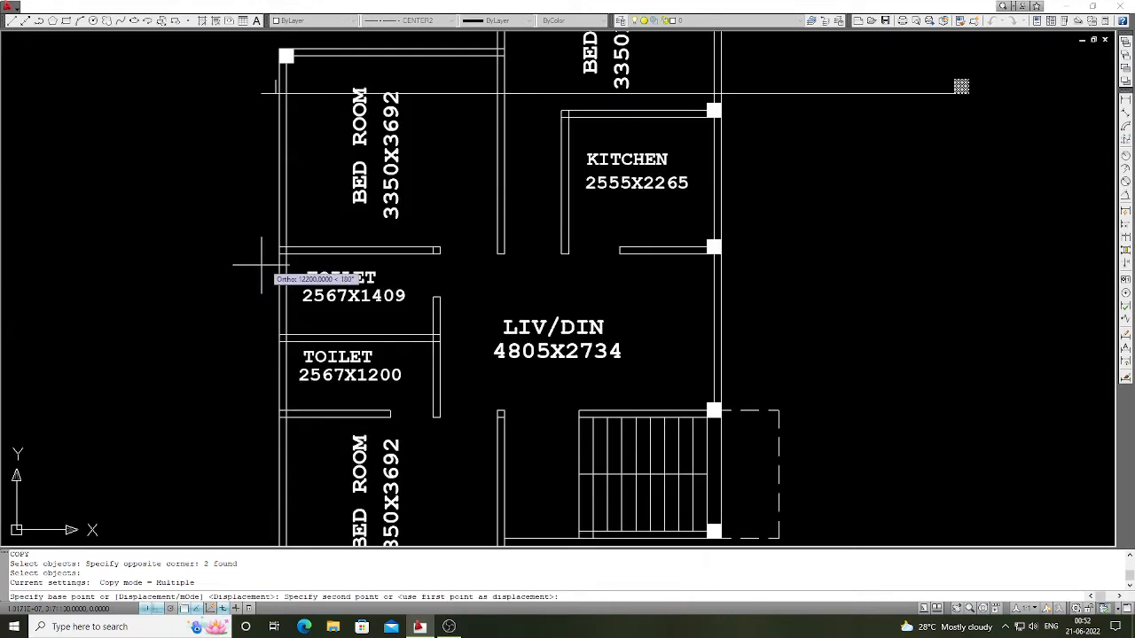
click(281, 251)
scroll(374, 247, down, 2)
key(Return)
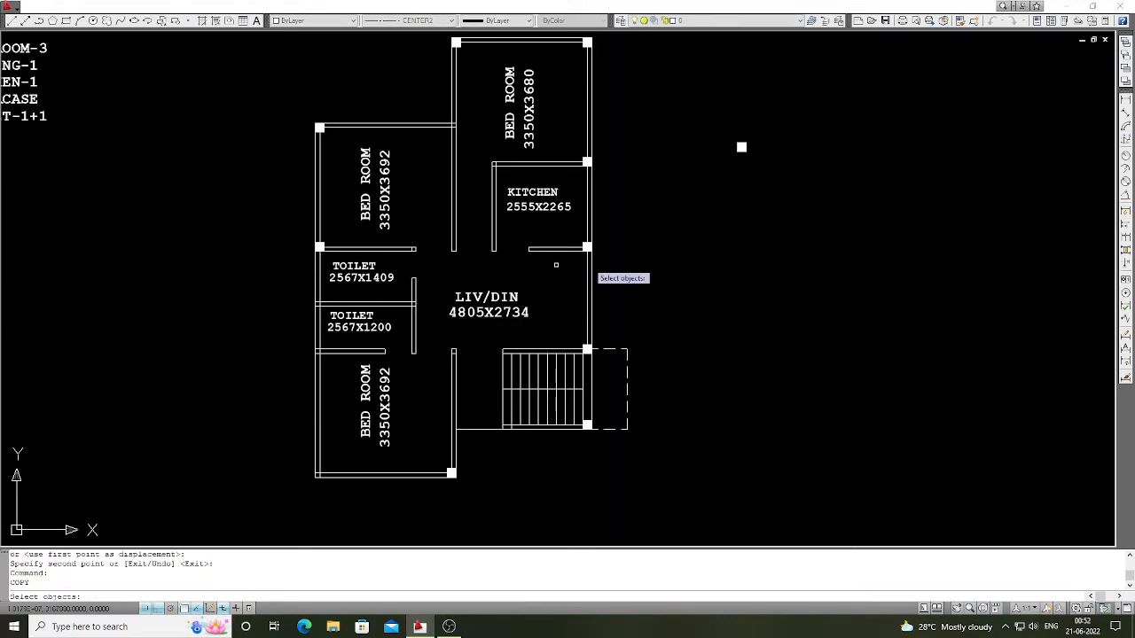
Step: Copy the hatched column to the outer wall's junction with the wall between the 2567X1200 toilet and the lower 3350X3692 bedroom
key(Return)
click(808, 230)
click(717, 134)
key(Return)
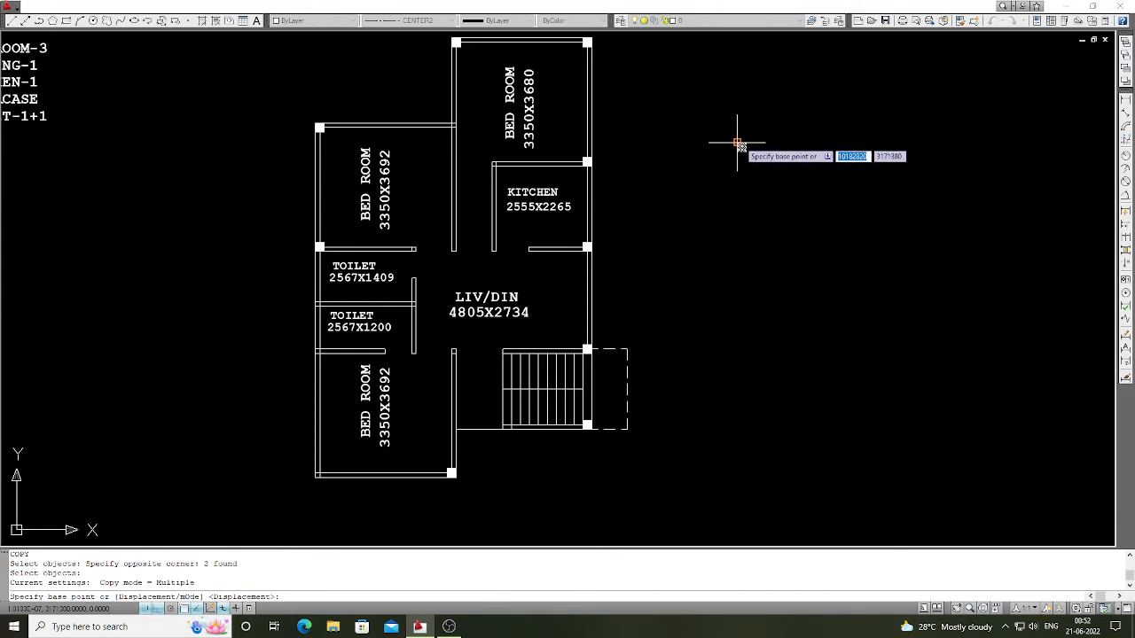
click(741, 147)
scroll(297, 376, up, 3)
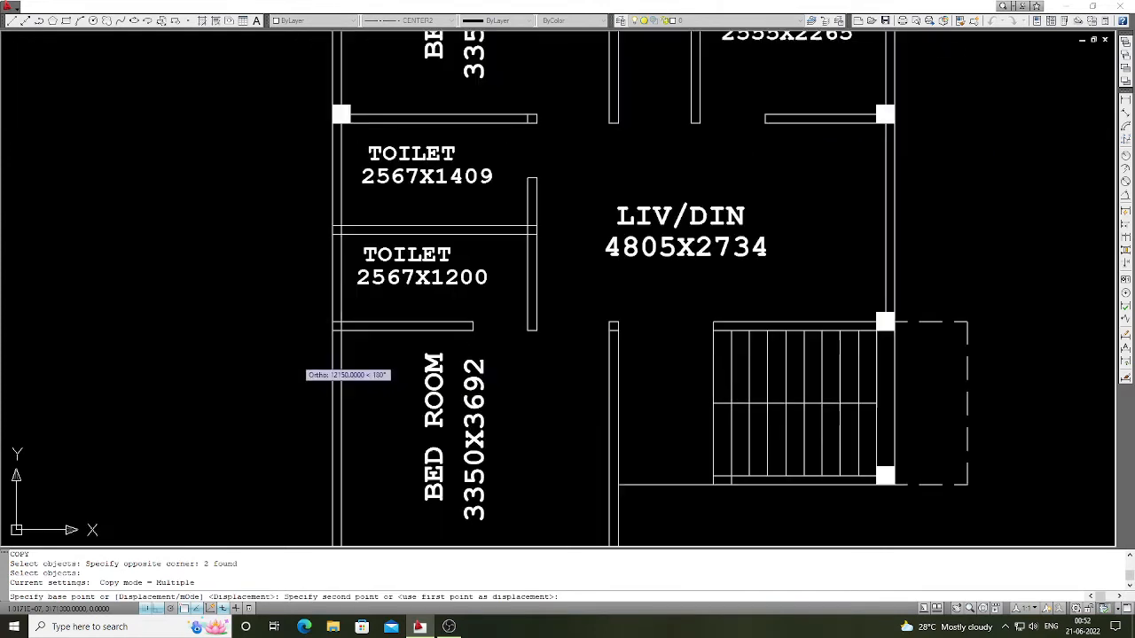
click(332, 322)
scroll(390, 321, down, 2)
key(Return)
Step: Copy the hatched column to the lower-left outer corner of the lower 3350X3692 bedroom
key(Return)
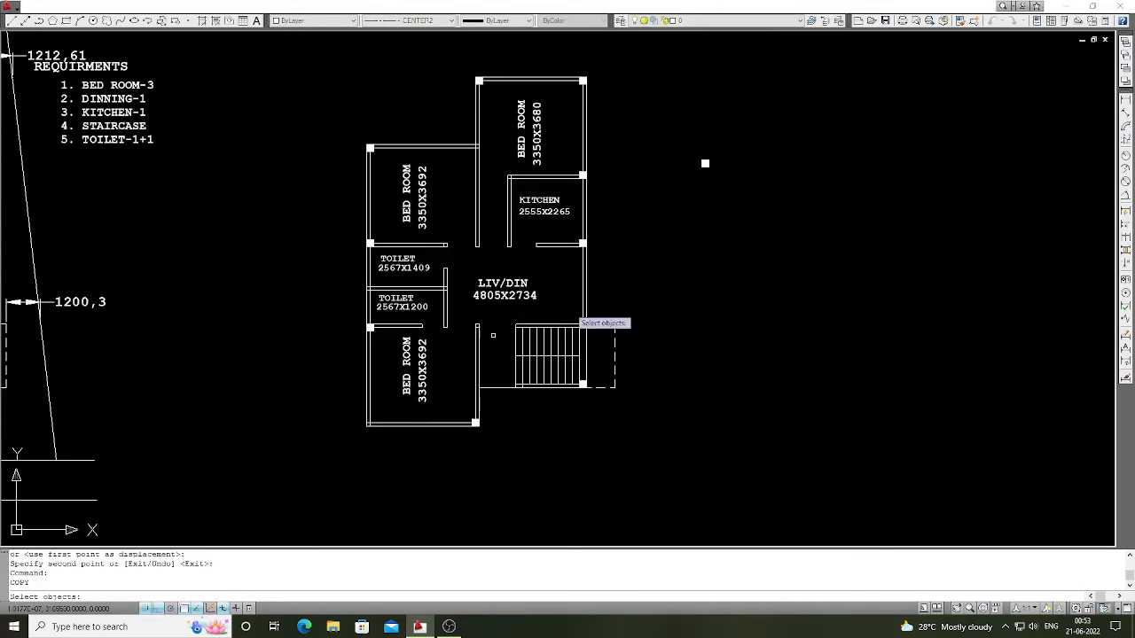
click(754, 239)
click(679, 131)
key(Return)
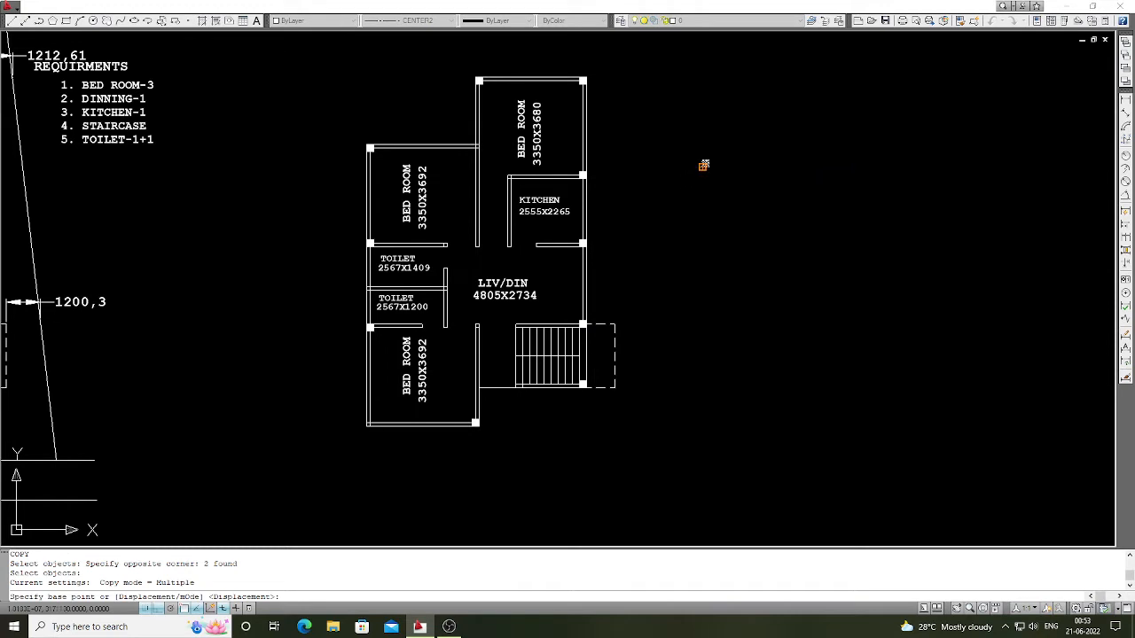
click(704, 165)
scroll(347, 456, up, 3)
click(382, 387)
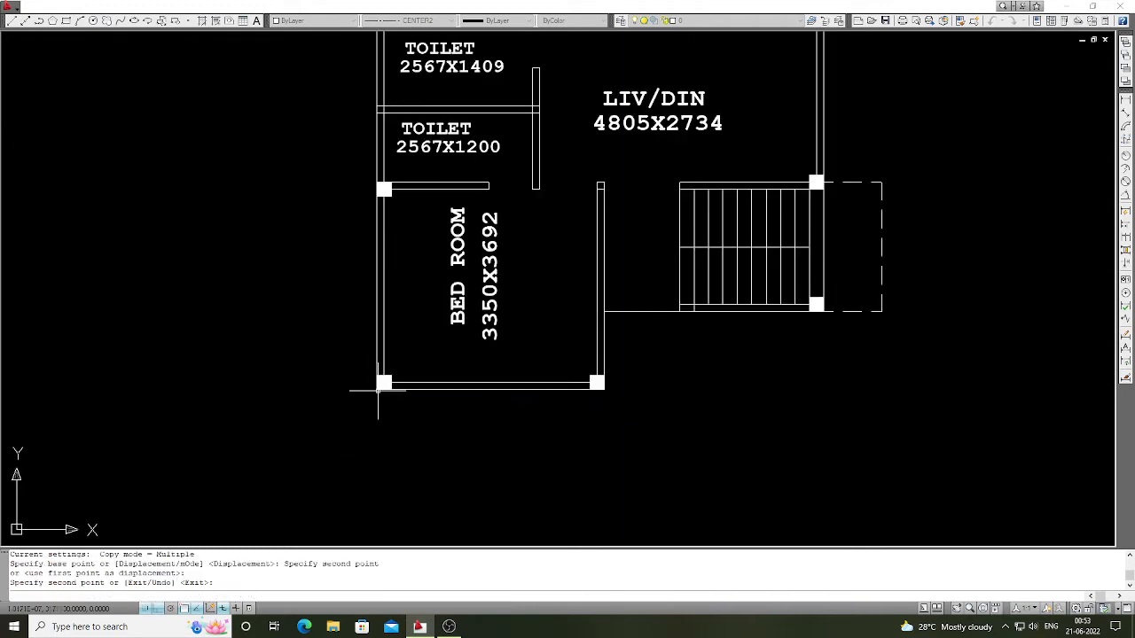
scroll(382, 387, down, 3)
key(Return)
Step: Copy the hatched column to the upper end of the lower 3350X3692 bedroom's right wall, beside LIV/DIN
key(Return)
click(725, 208)
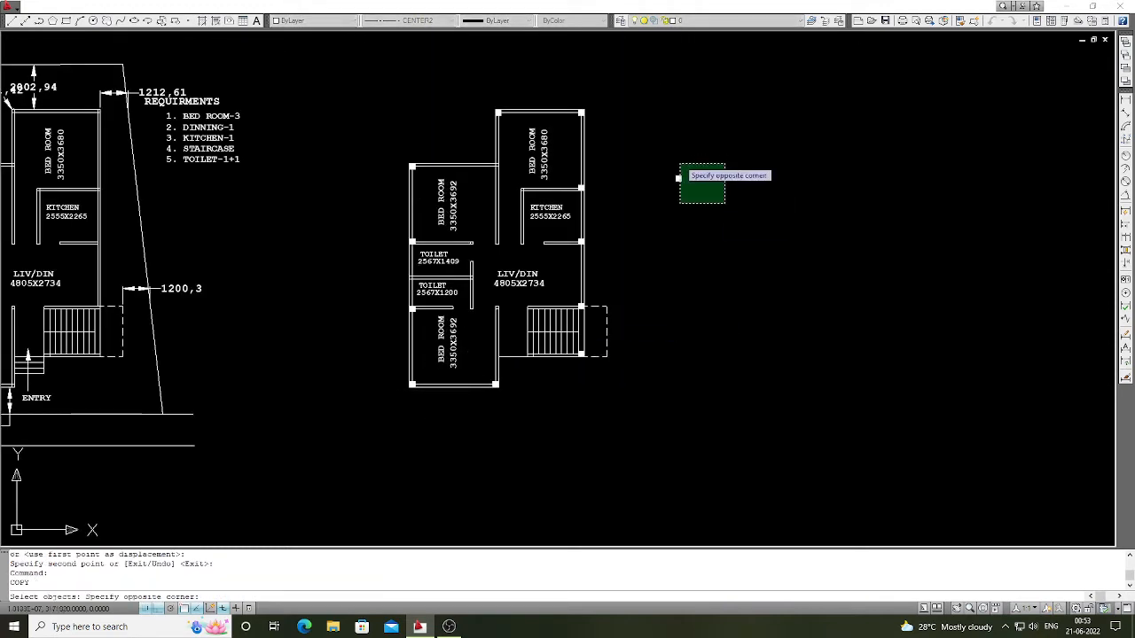
click(671, 172)
key(Return)
scroll(678, 170, up, 3)
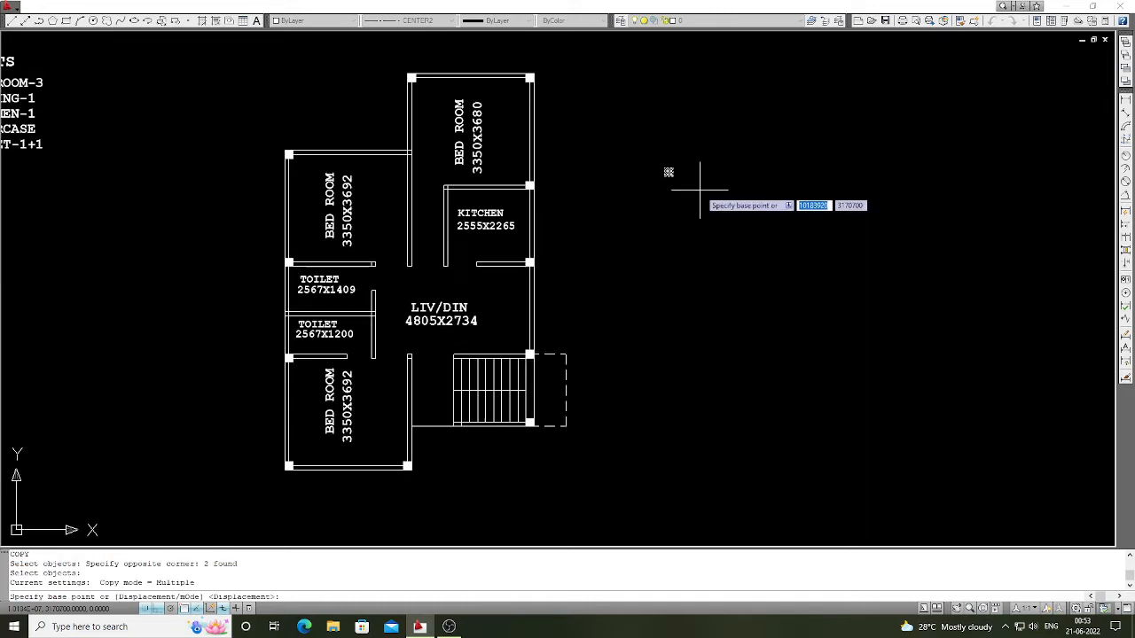
click(658, 163)
scroll(305, 423, up, 2)
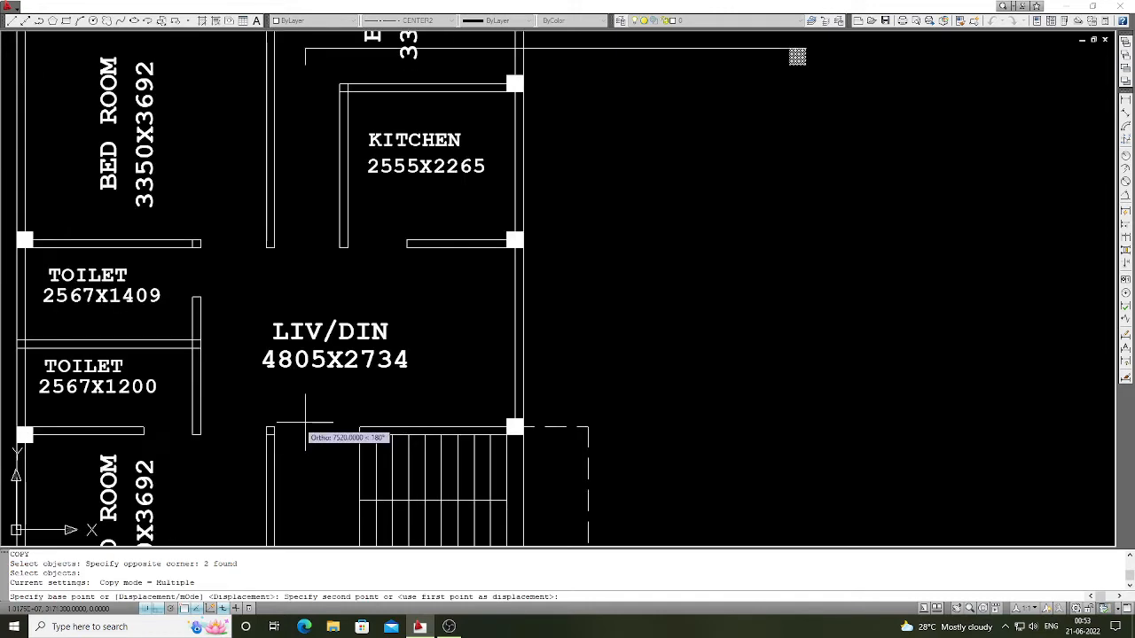
click(265, 436)
key(Return)
scroll(446, 379, down, 3)
Step: Copy the hatched column to the lower end of the upper 3350X3692 bedroom's right wall, beside LIV/DIN
key(Return)
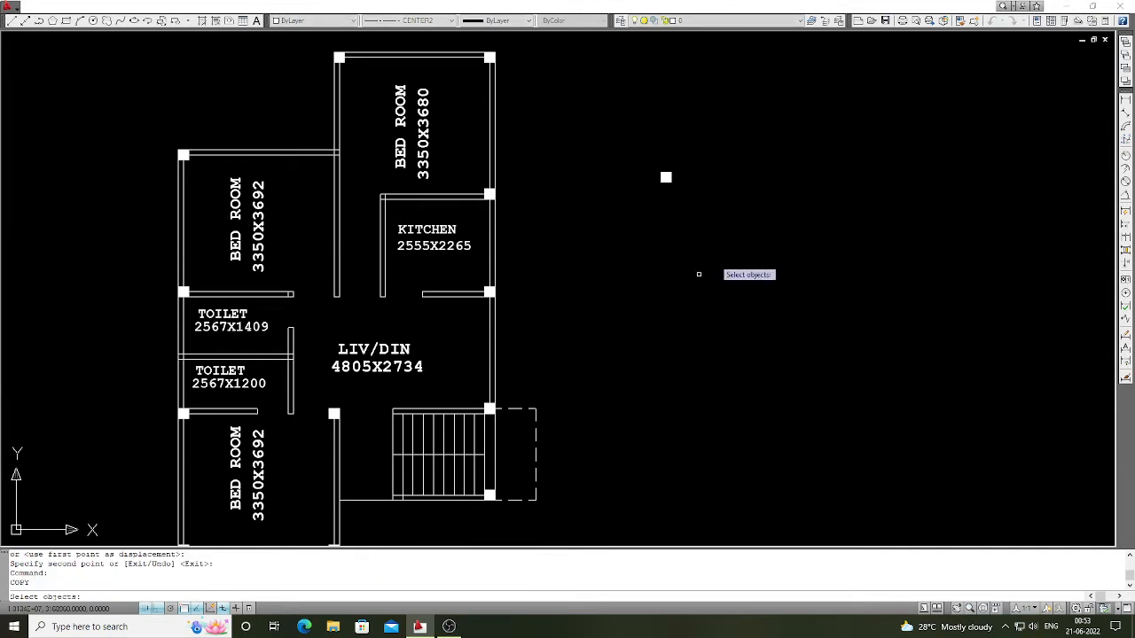
click(740, 256)
click(647, 139)
key(Return)
click(660, 181)
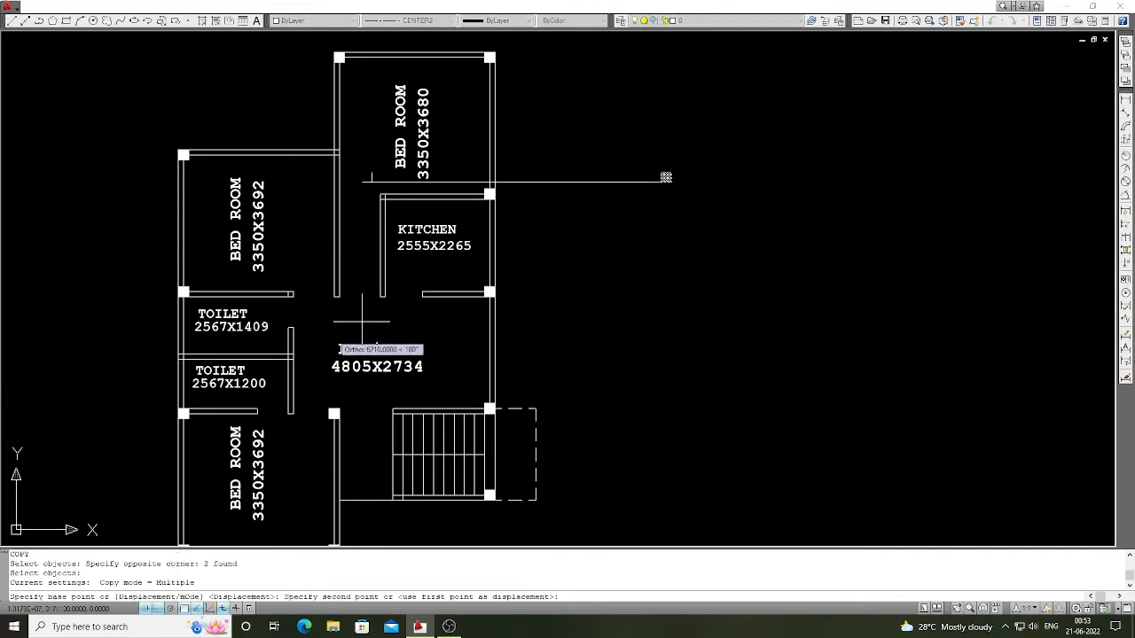
scroll(310, 341, up, 2)
click(350, 277)
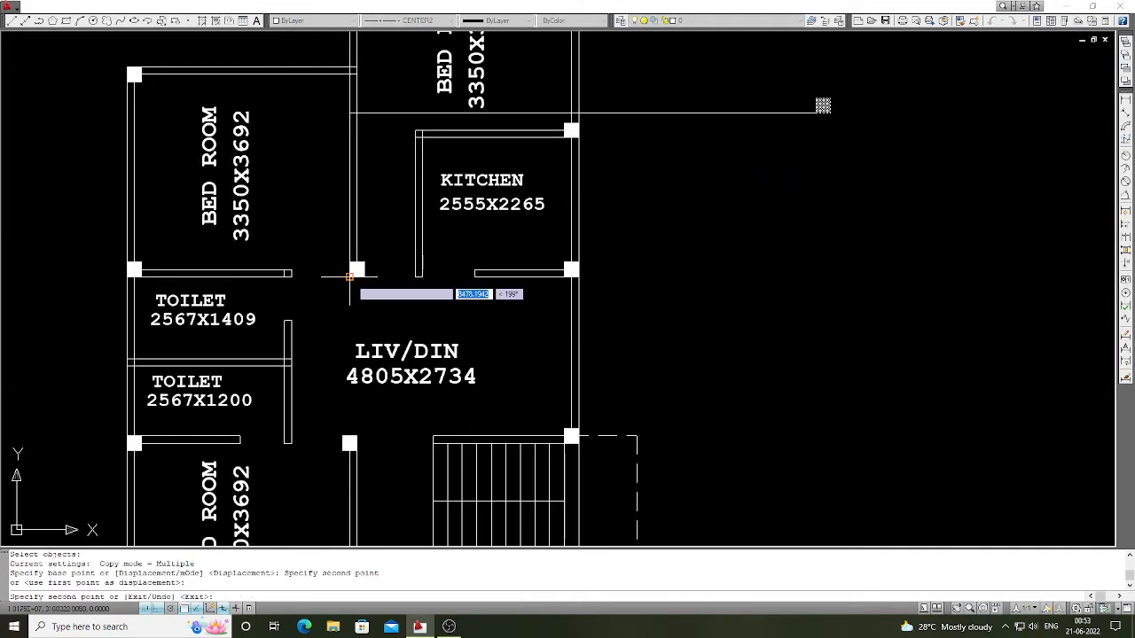
key(Return)
scroll(432, 301, down, 2)
scroll(423, 307, down, 2)
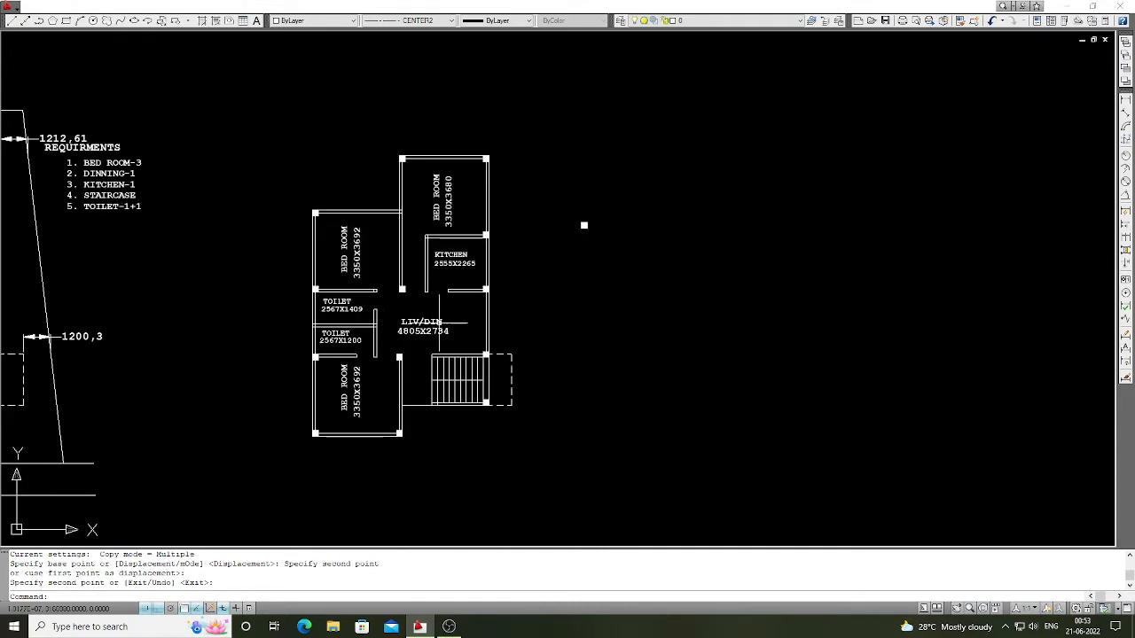
Step: Copy the hatched column to the junction of the upper 3350X3692 bedroom's upper wall with the 3350X3680 bedroom's left wall
scroll(417, 310, up, 2)
key(Return)
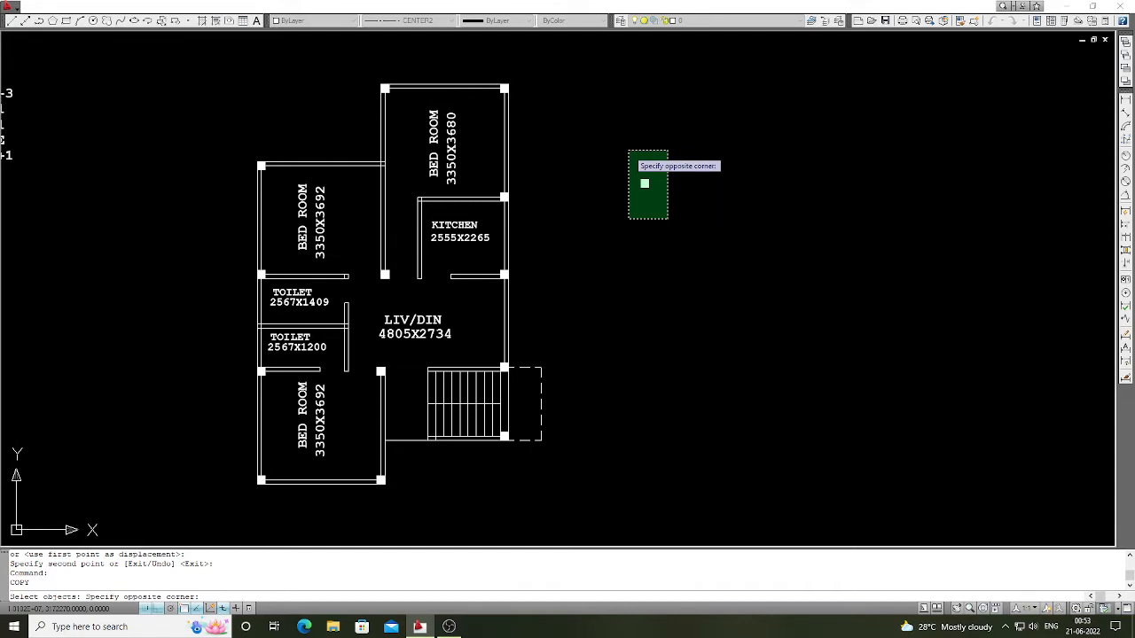
click(630, 152)
key(Return)
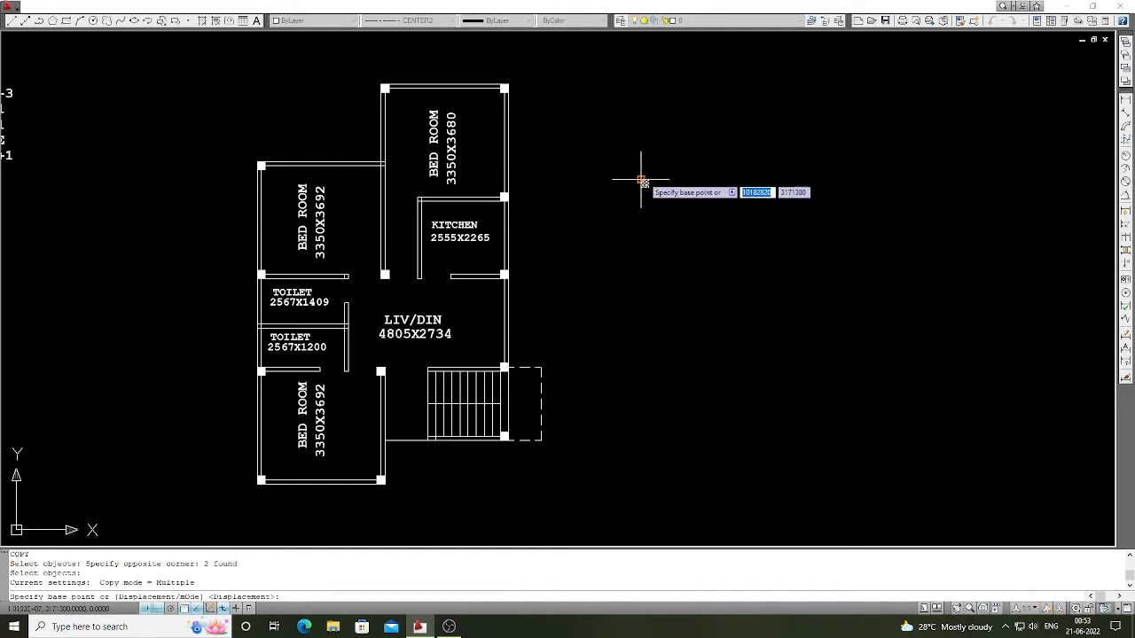
click(642, 181)
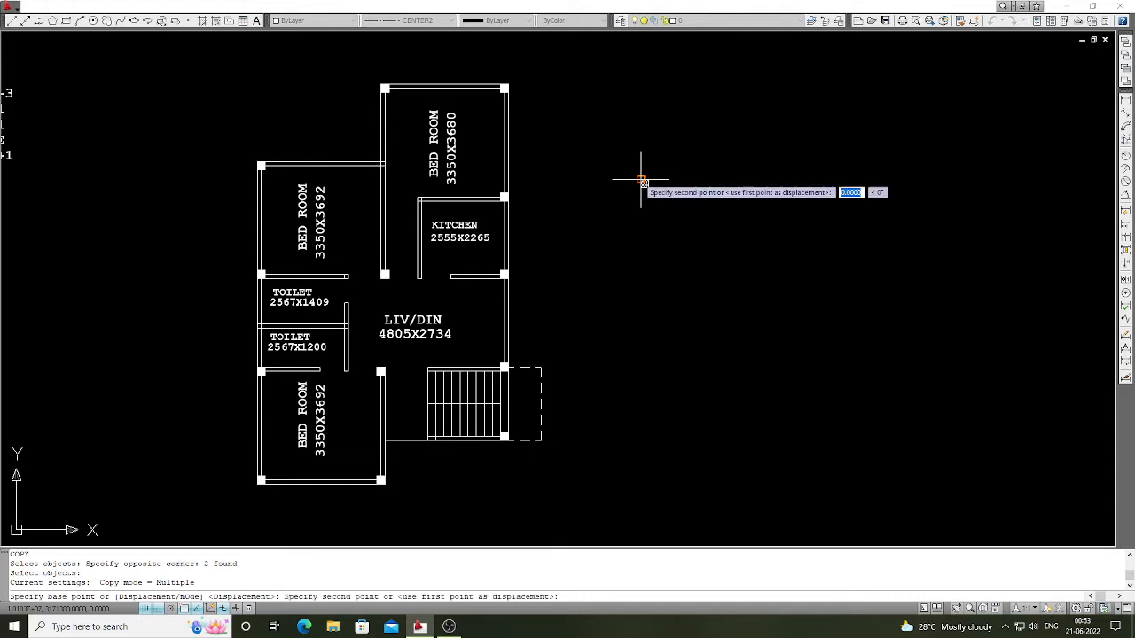
scroll(390, 170, up, 2)
click(376, 157)
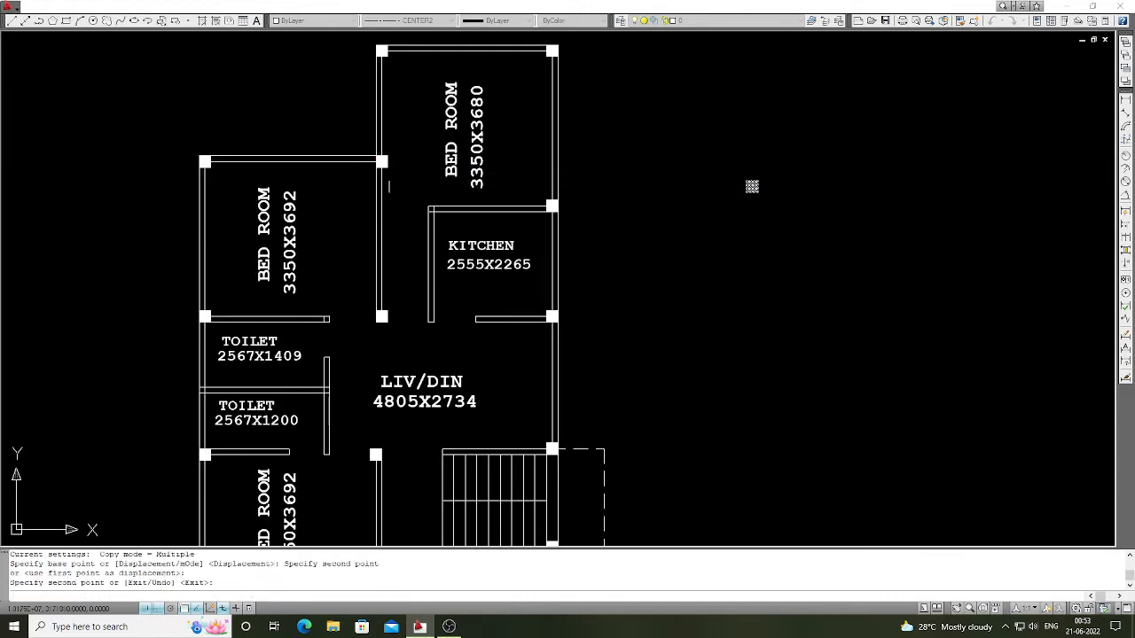
key(Return)
scroll(499, 213, down, 2)
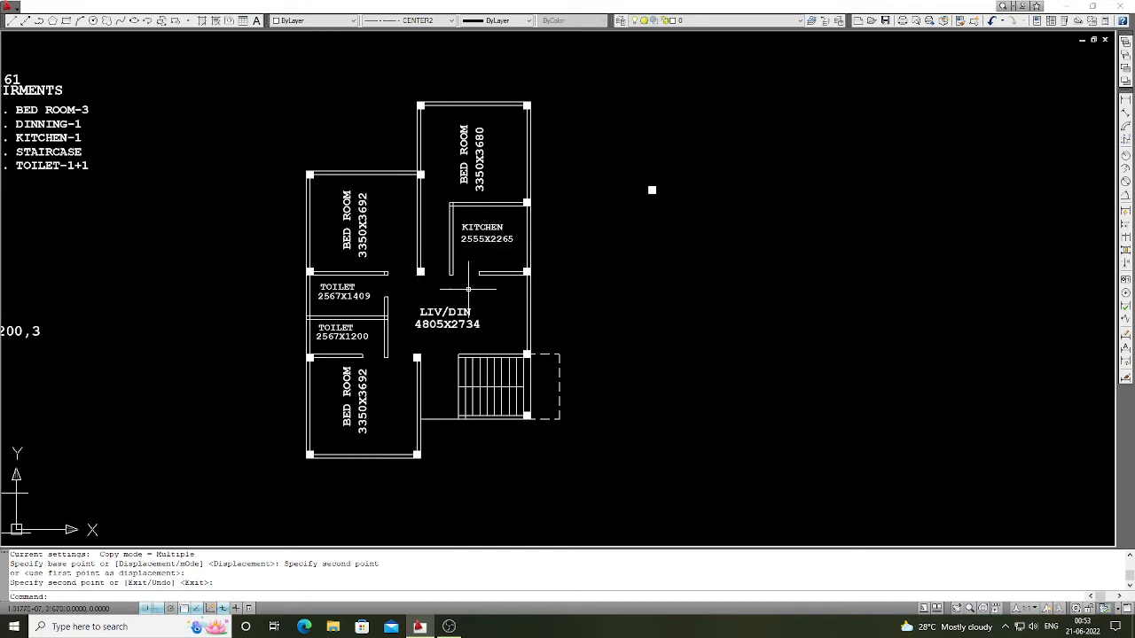
Step: Draw a vertical reference line from the lower bedroom's right wall face up past the upper wall of the 3350X3680 bedroom
key(Return)
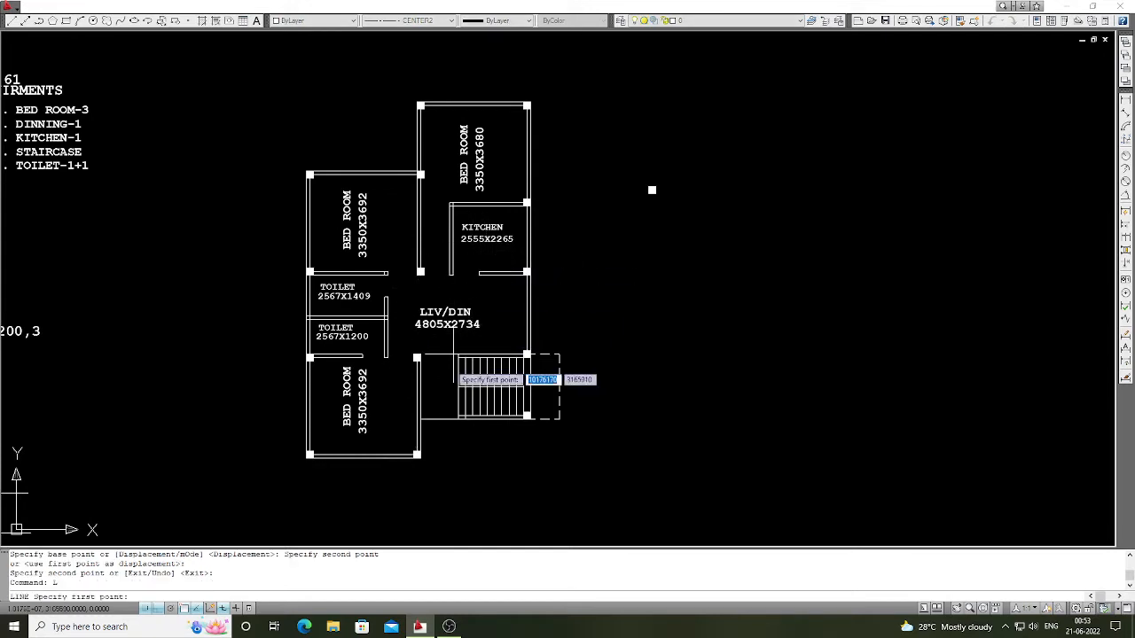
click(420, 385)
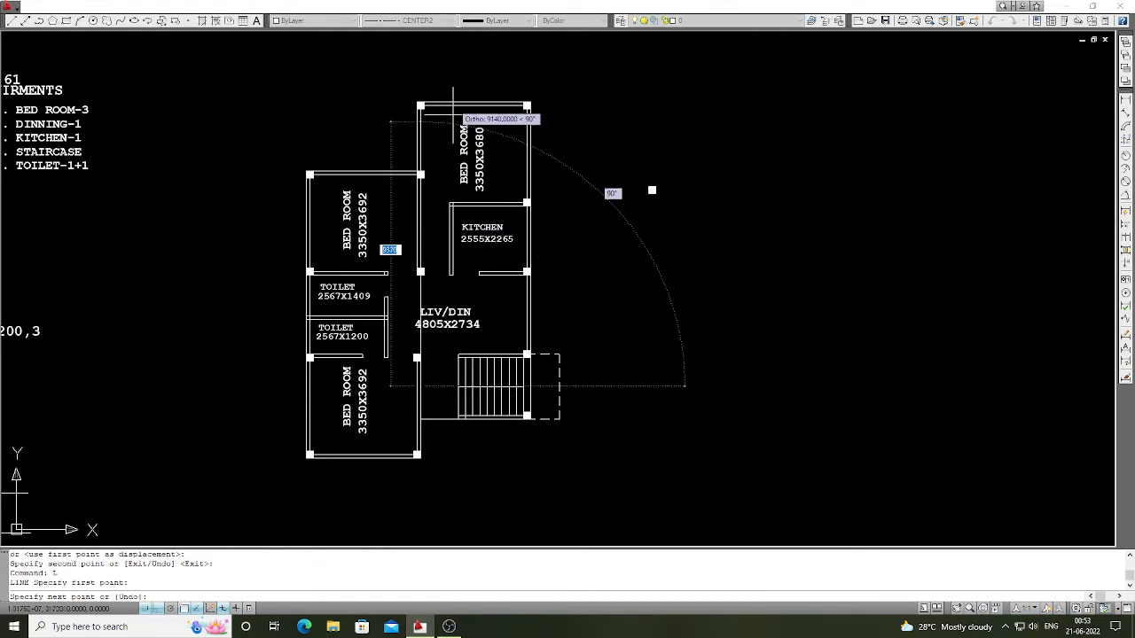
click(420, 83)
key(Return)
Step: Move the column at the lower end of the upper bedroom's right wall left, aligning its right edge with the vertical reference line
scroll(432, 282, up, 3)
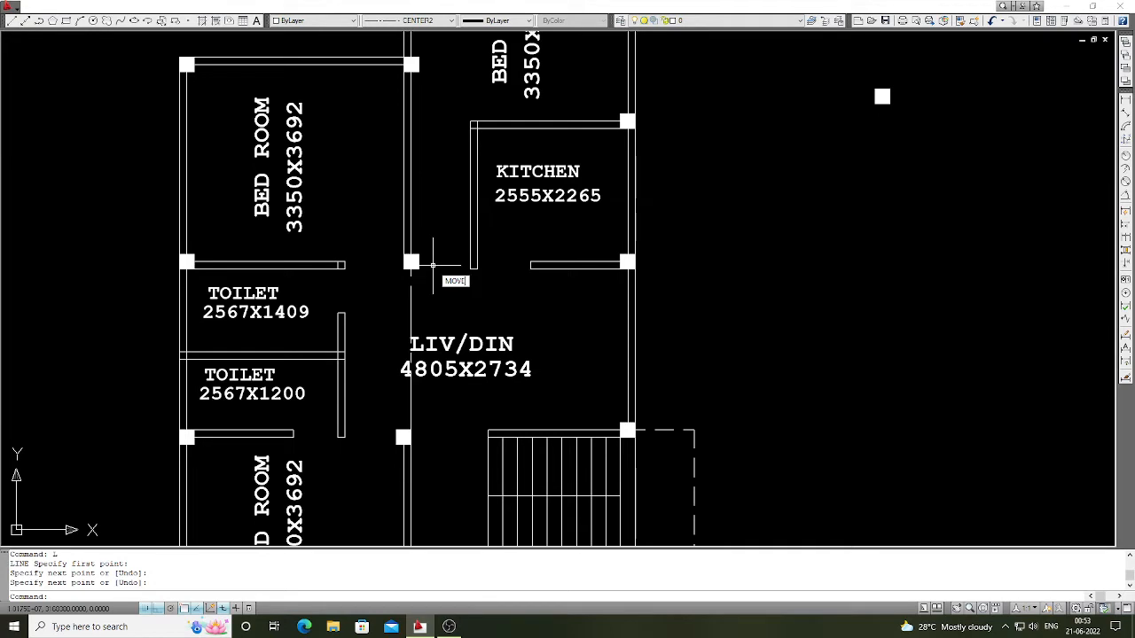
scroll(432, 264, up, 2)
key(Return)
click(430, 285)
click(410, 248)
key(Return)
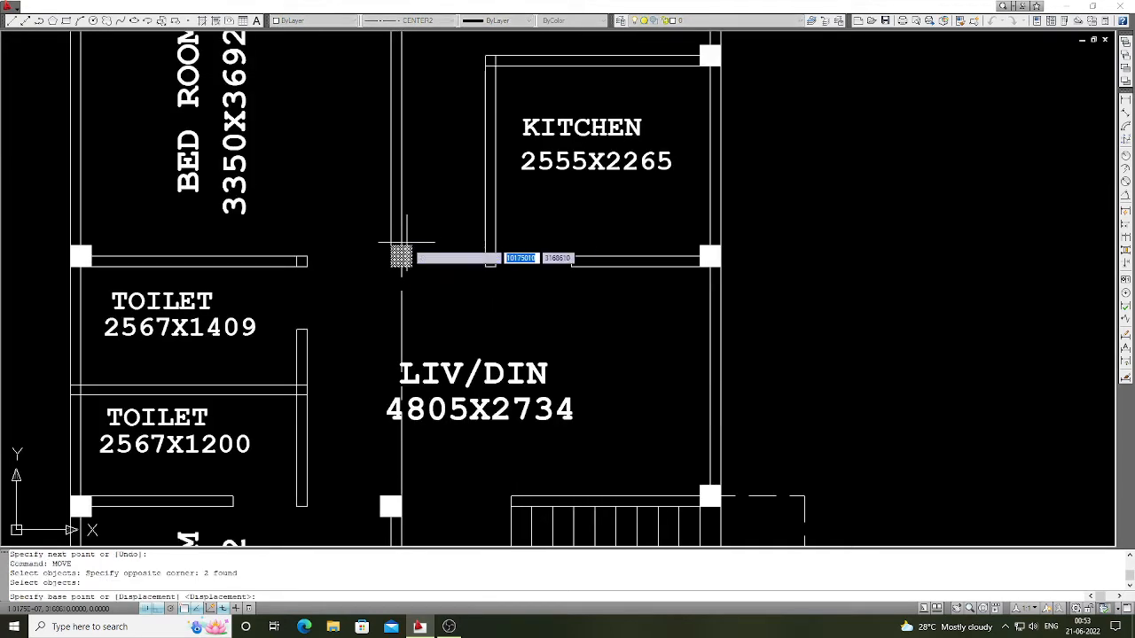
click(401, 256)
click(401, 256)
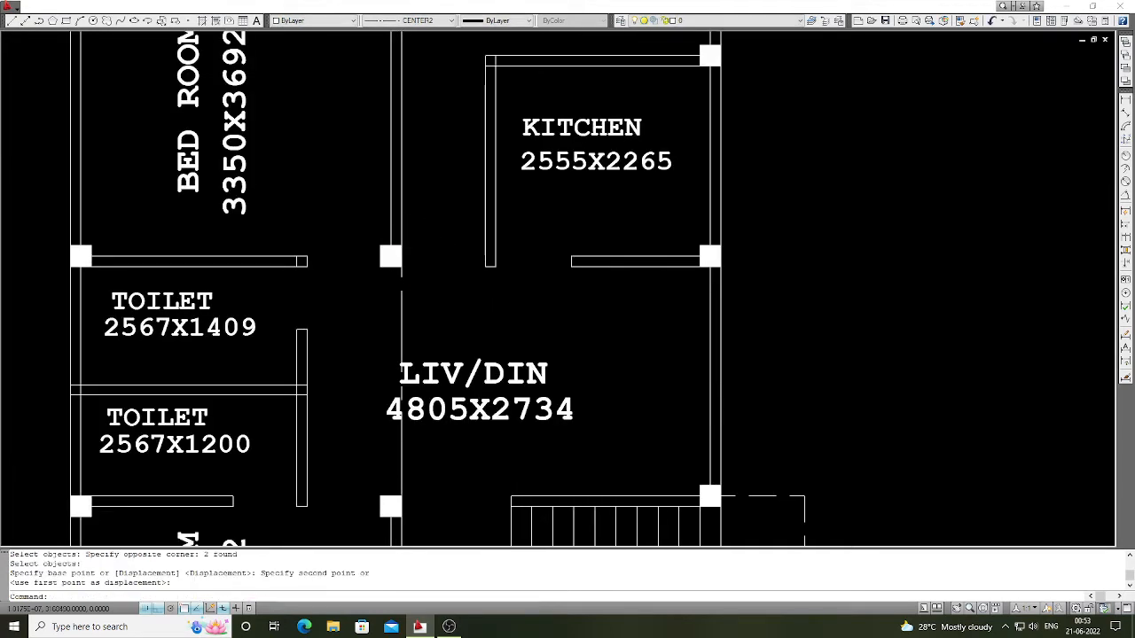
Step: Move the column at the junction of the two upper bedrooms 125 left, aligning its right edge with the vertical reference line
scroll(679, 183, down, 4)
scroll(418, 151, up, 5)
key(Return)
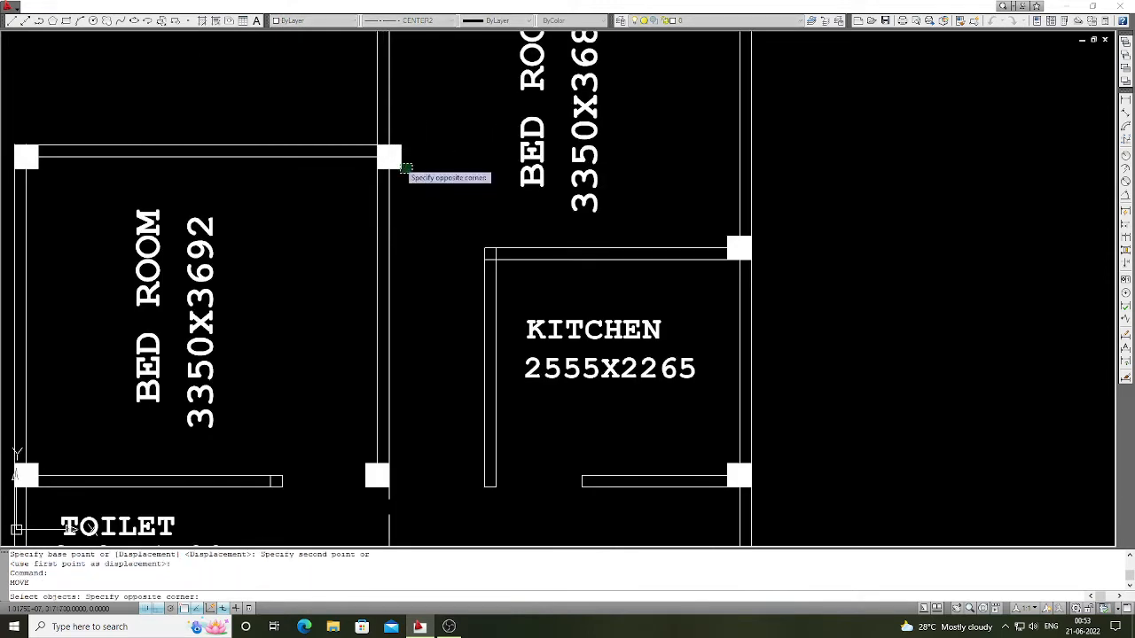
click(403, 167)
key(Return)
click(397, 144)
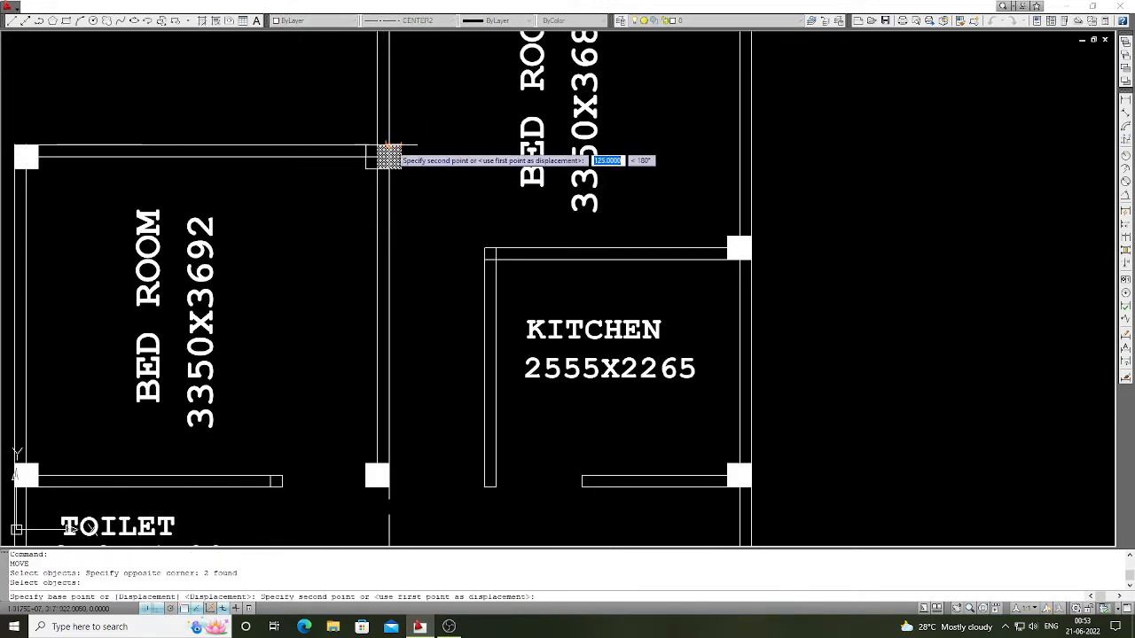
click(388, 157)
Step: Move the column at the upper-left corner of the 3350X3680 bedroom left until its right edge meets the vertical reference line
scroll(391, 160, down, 4)
scroll(394, 146, up, 5)
key(Return)
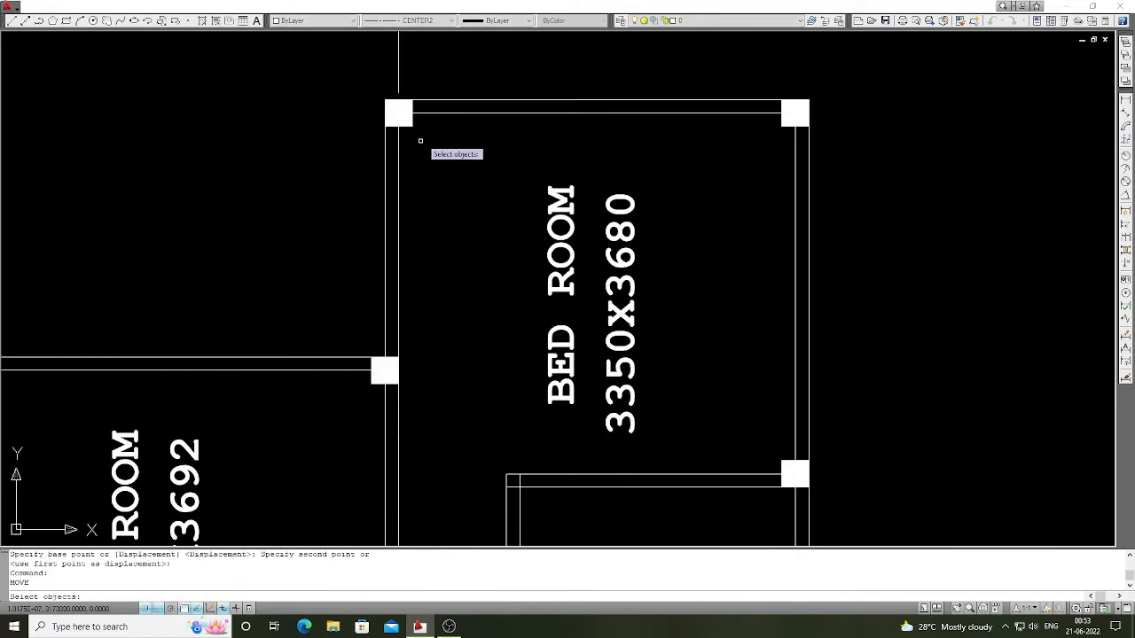
click(420, 140)
click(388, 108)
key(Return)
click(412, 101)
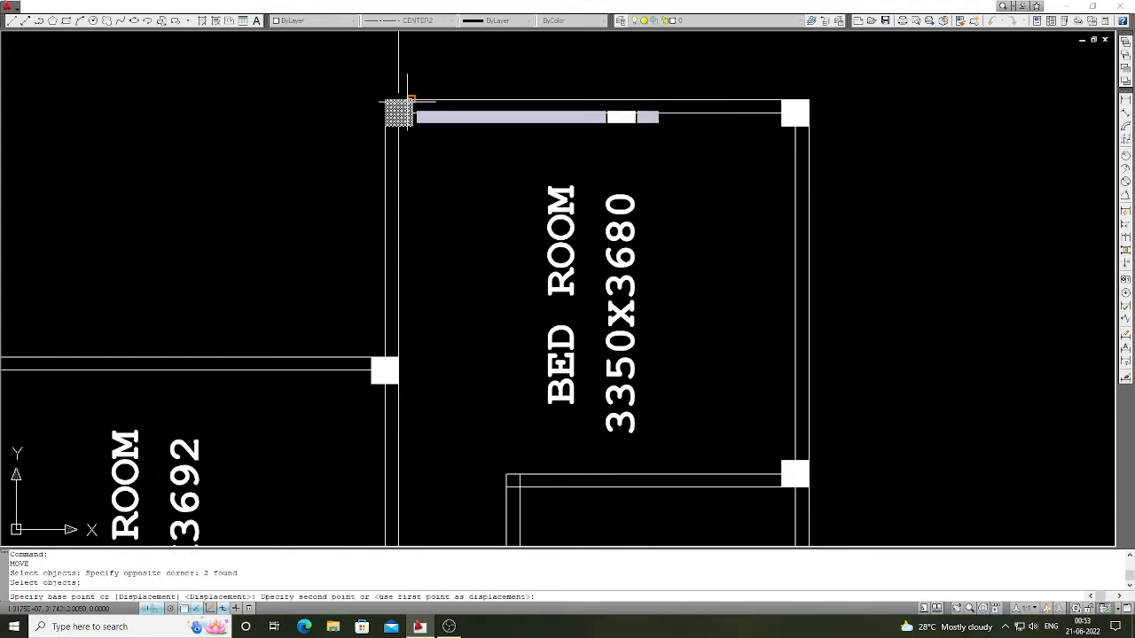
click(399, 100)
Step: Erase the vertical reference line running through the column edges and past the 3350X3680 bedroom's upper wall
scroll(420, 200, down, 3)
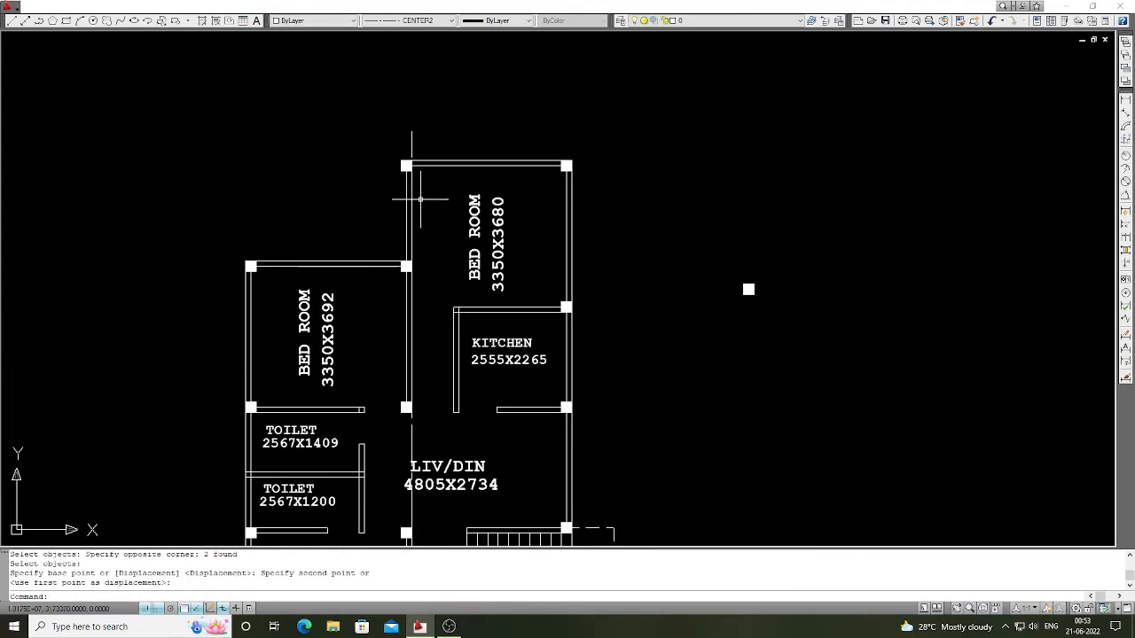
key(Return)
click(420, 149)
click(395, 135)
key(Return)
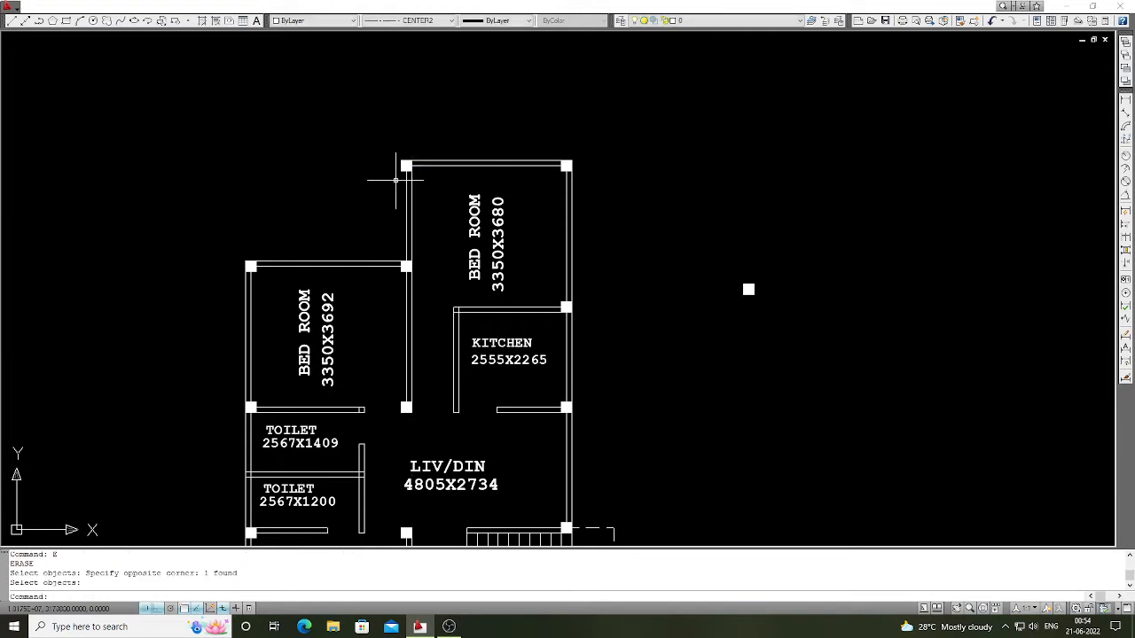
Step: Draw a vertical line joining the left edges of the 3350X3680 bedroom's upper-left column and the bedroom junction column
scroll(396, 178, up, 3)
text(l)
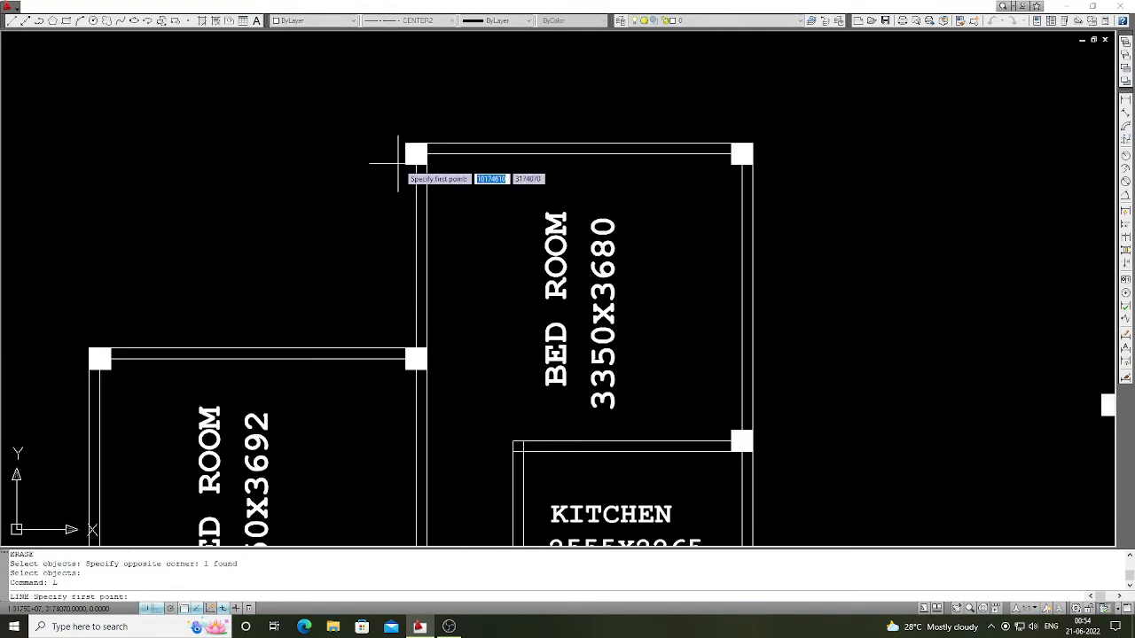
key(Return)
click(405, 153)
click(405, 349)
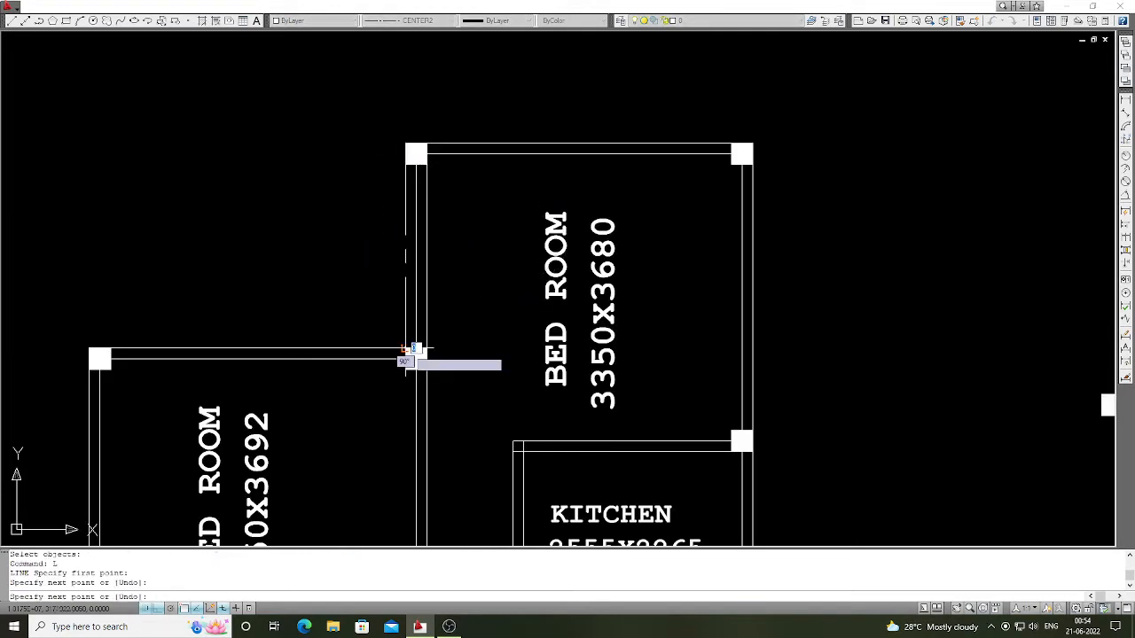
key(Return)
Step: Change the new outer wall line between the two columns to the Continuous linetype
scroll(412, 351, up, 2)
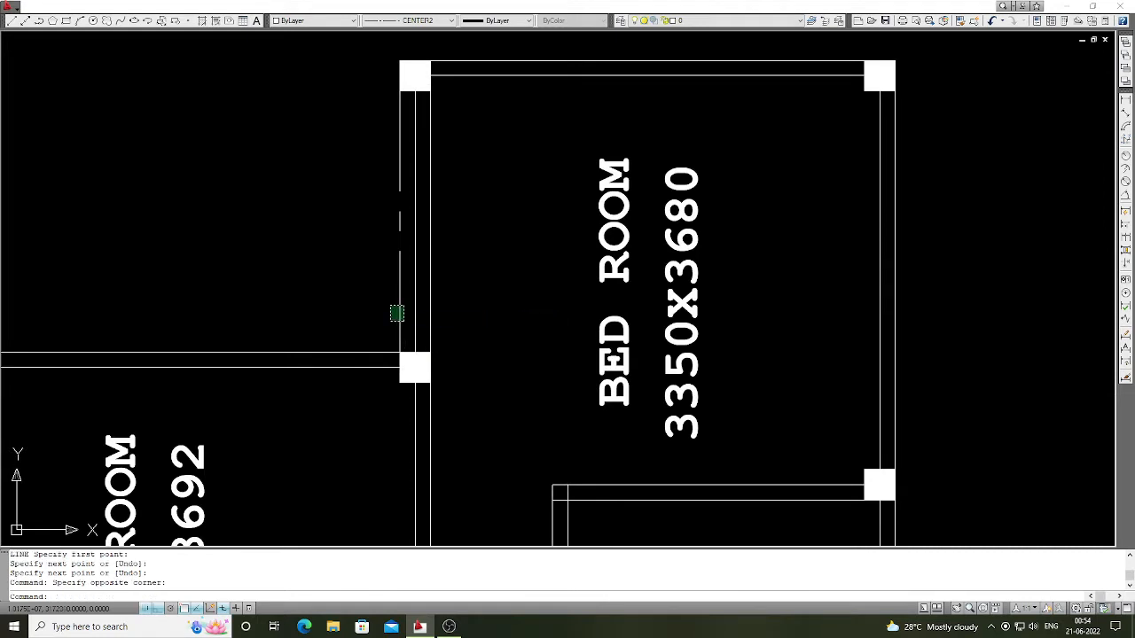
click(453, 22)
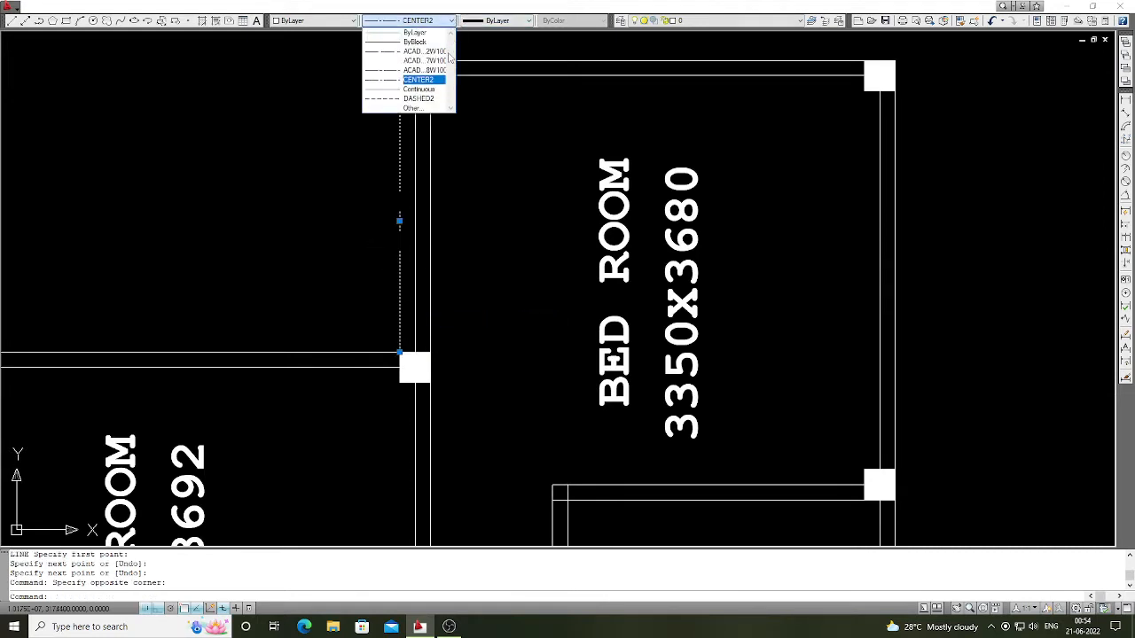
click(424, 90)
key(Escape)
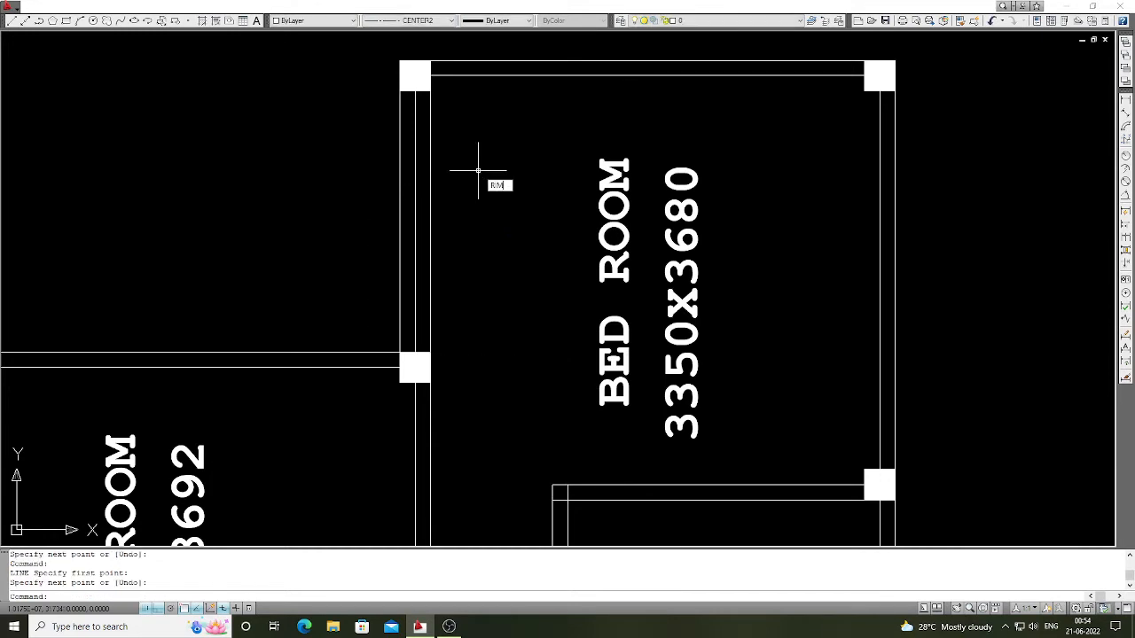
Step: Trim the middle wall line above the junction column, along the left side of the 3350X3680 bedroom
text(RIM)
key(Return)
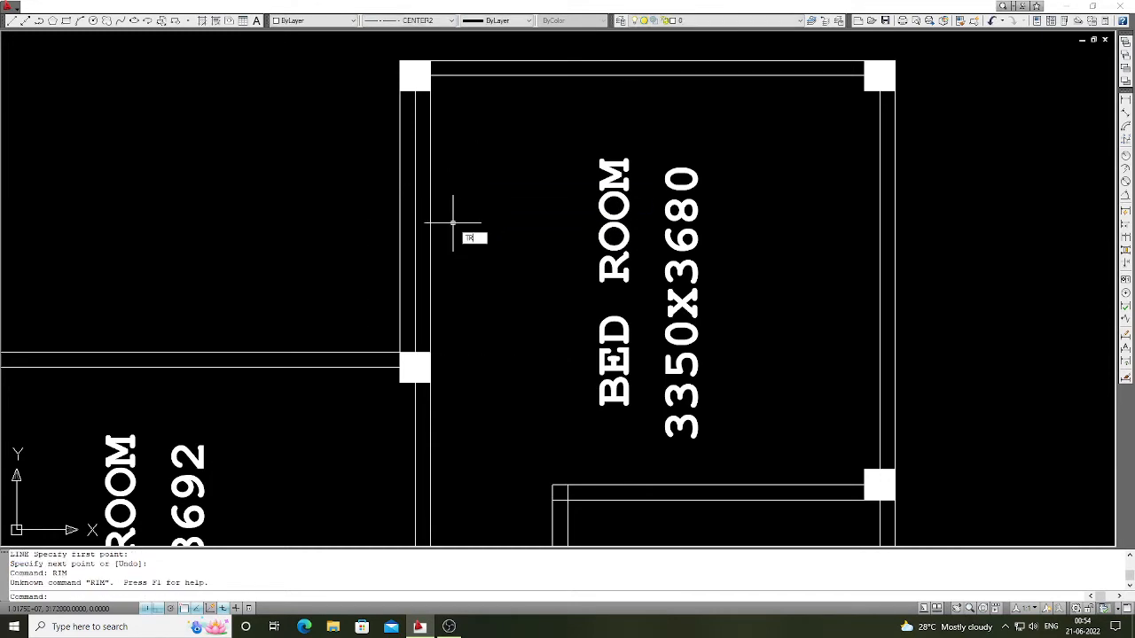
key(Return)
scroll(455, 345, up, 2)
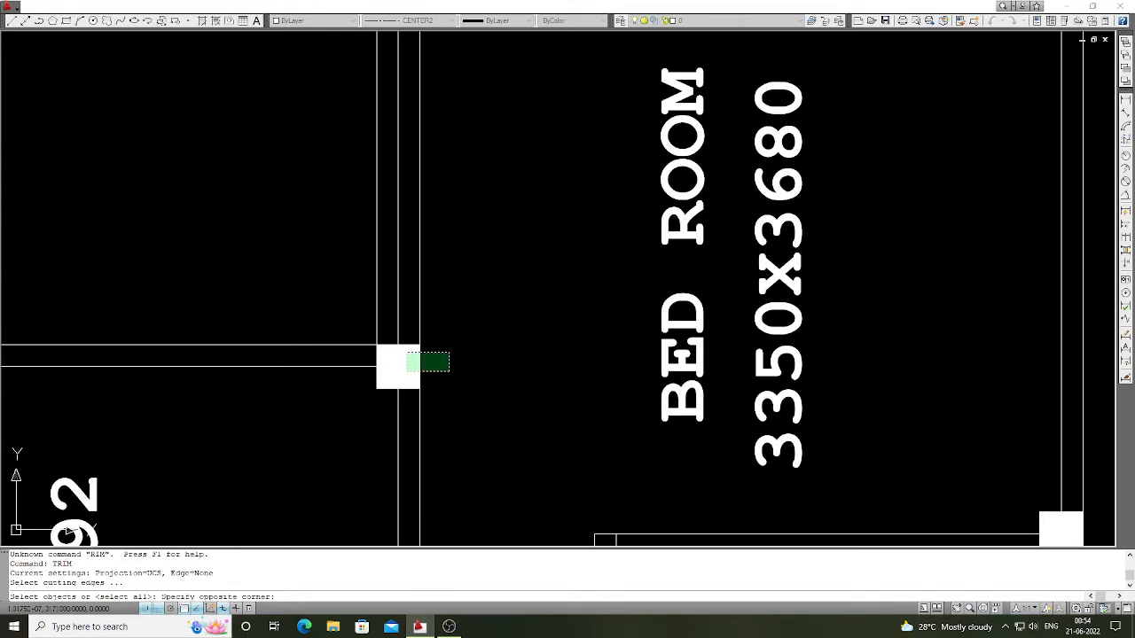
click(407, 371)
key(Return)
click(393, 316)
click(463, 263)
scroll(468, 286, down, 3)
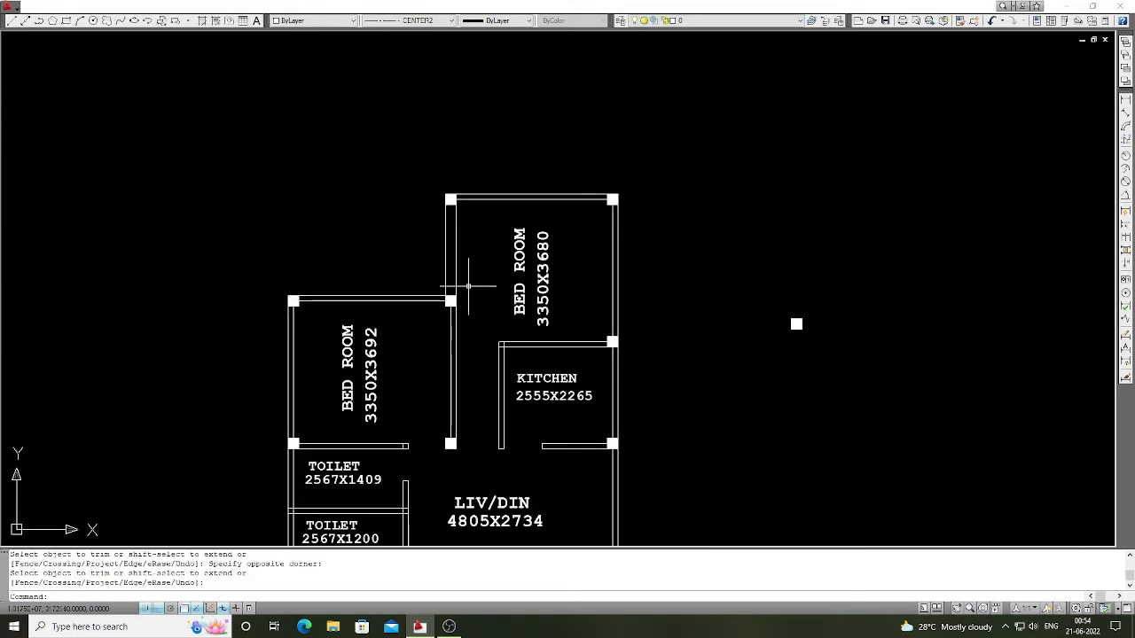
Step: Trim the inner wall line between the 3350X3680 bedroom's upper-left column and the junction column, using both columns as cutting edges
scroll(483, 272, down, 2)
scroll(681, 299, up, 1)
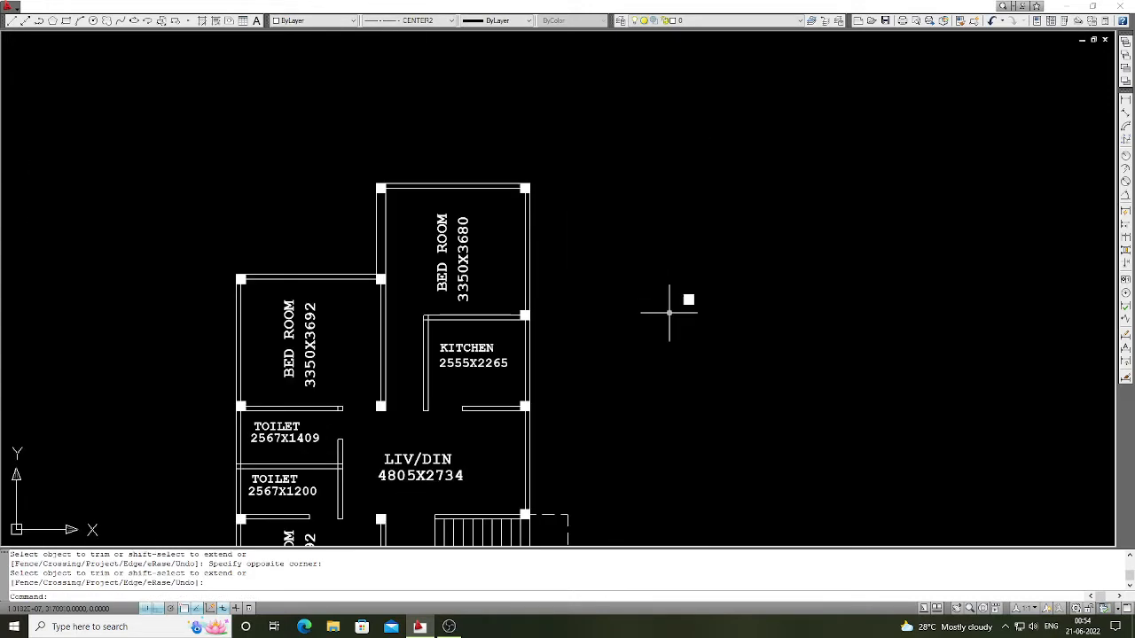
scroll(682, 299, down, 2)
scroll(701, 302, up, 3)
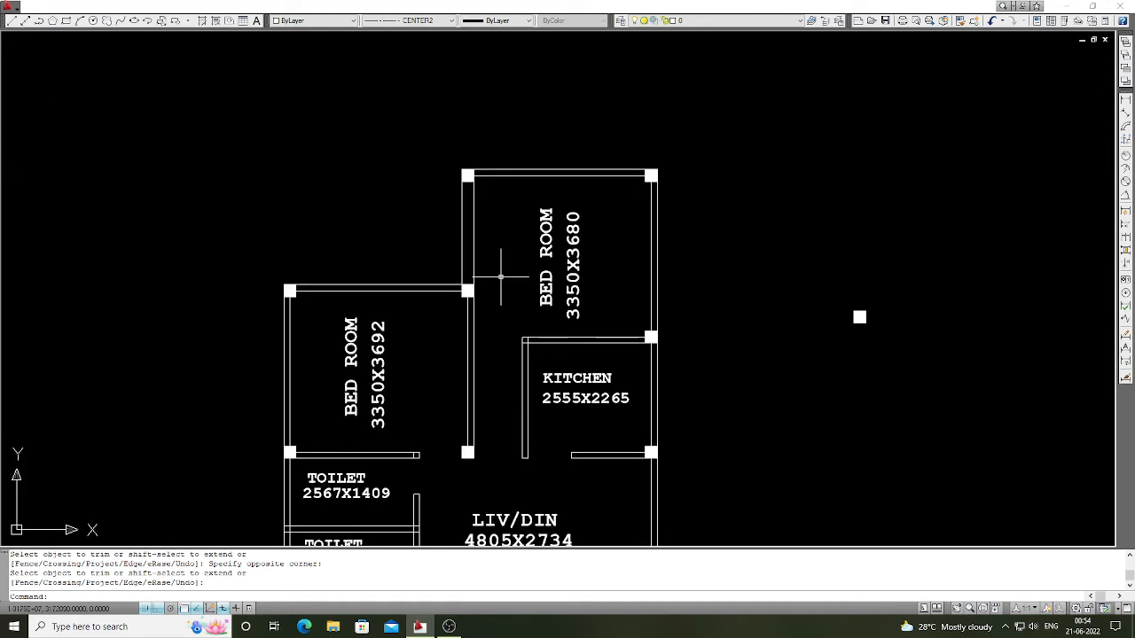
scroll(504, 276, up, 2)
scroll(505, 275, down, 2)
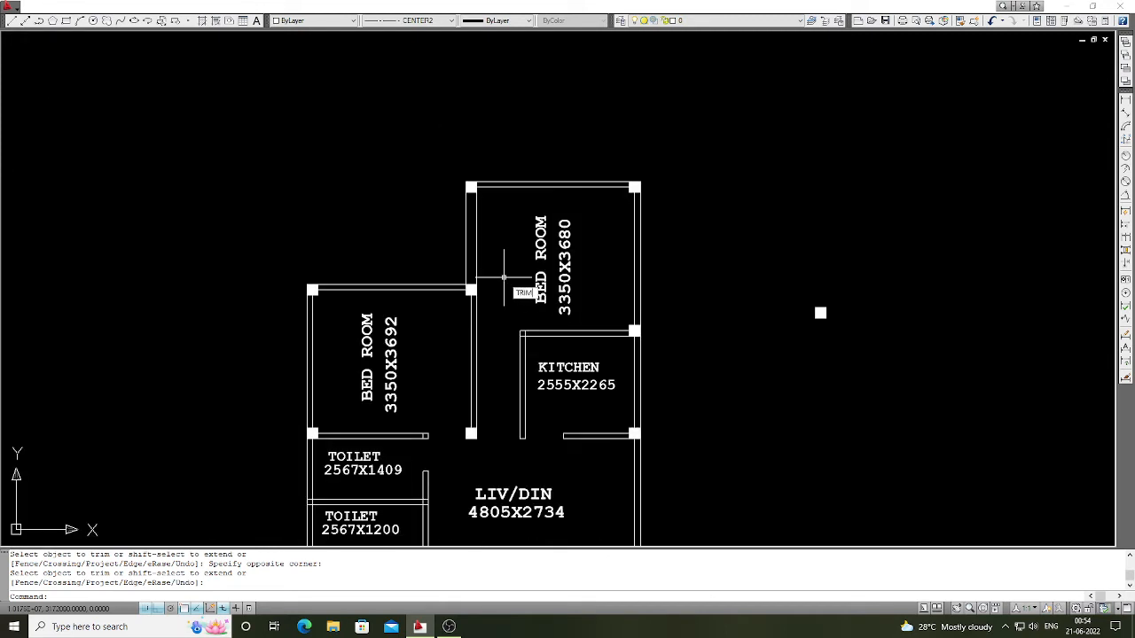
key(Return)
key(Return)
scroll(484, 282, up, 1)
click(465, 284)
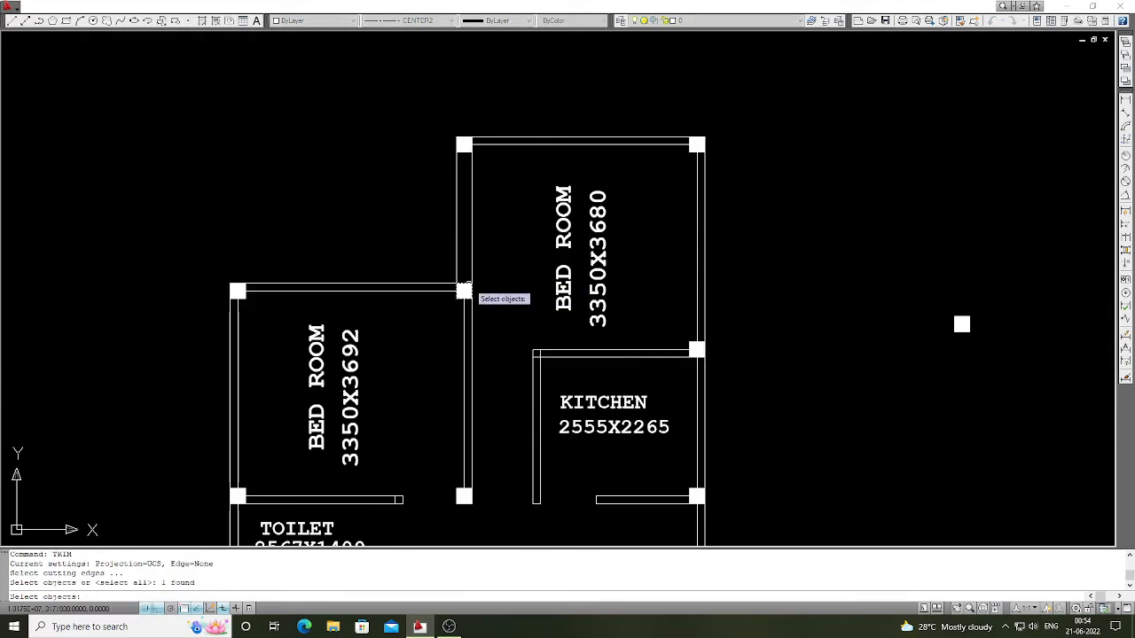
click(461, 152)
key(Return)
click(481, 184)
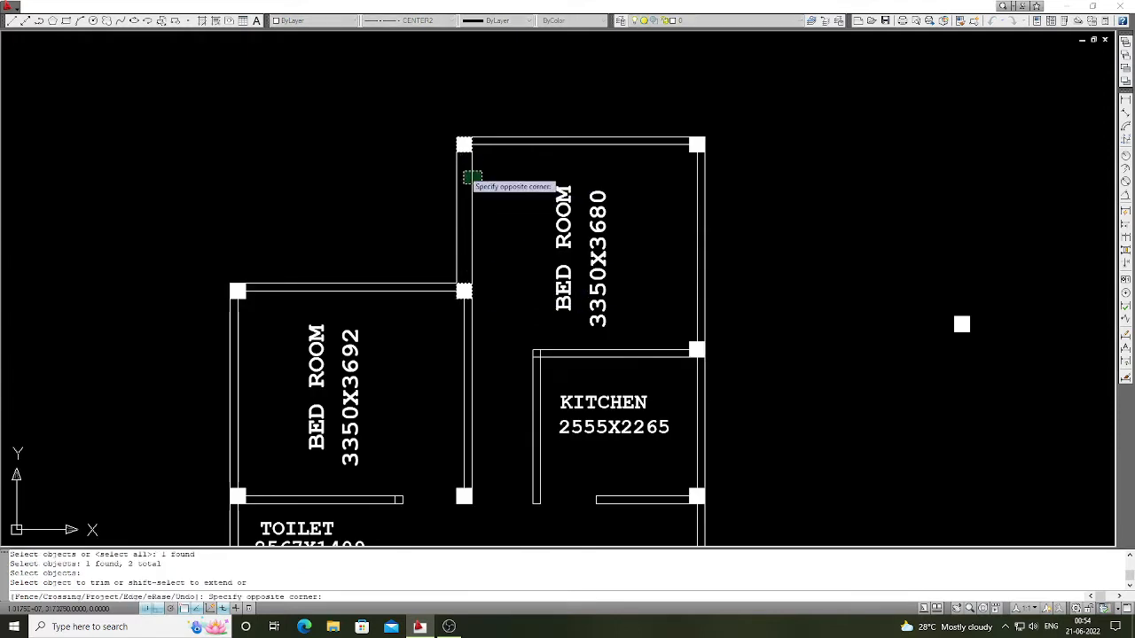
click(463, 171)
key(Return)
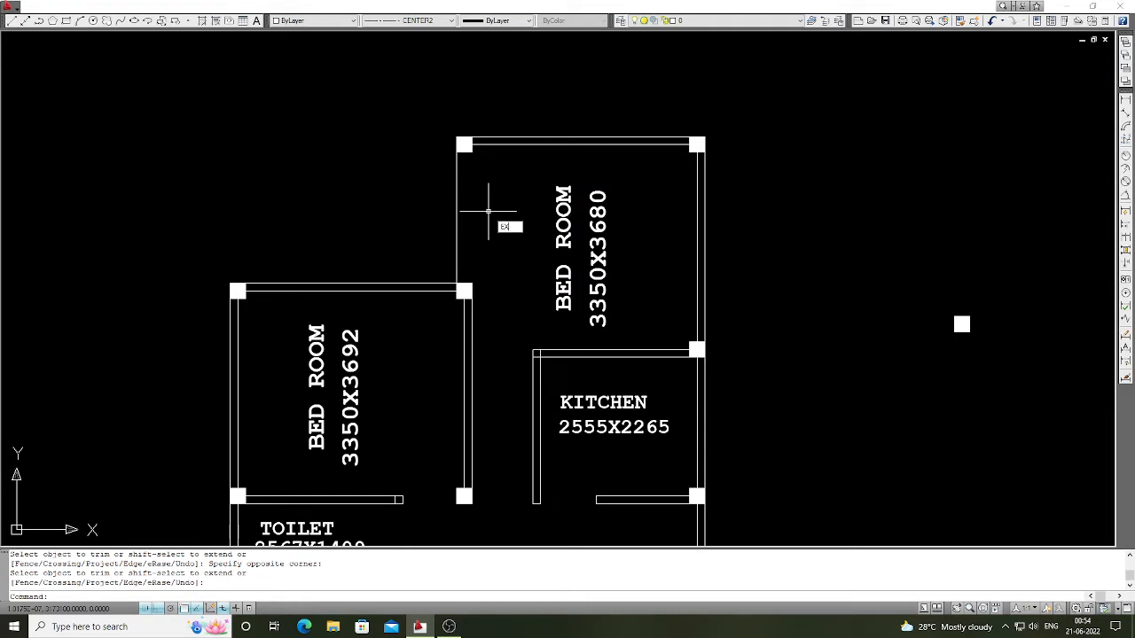
Step: Extend the two wall lines below the junction column up to the 3350X3680 bedroom's upper-left column
key(Return)
click(472, 165)
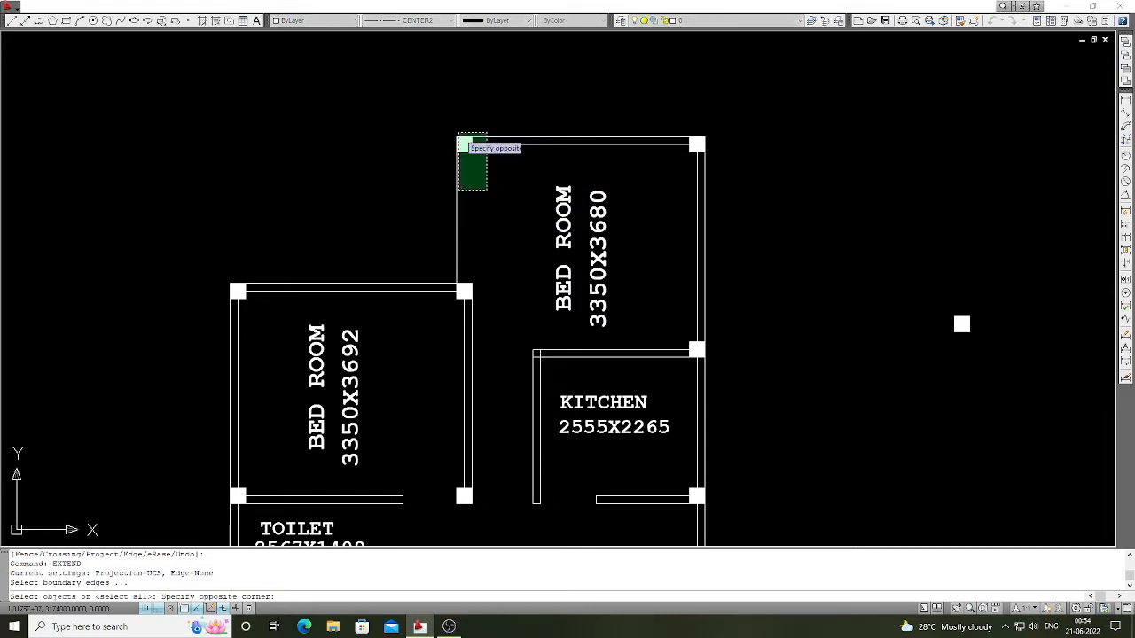
click(458, 139)
key(Return)
click(471, 330)
key(Return)
scroll(501, 286, down, 3)
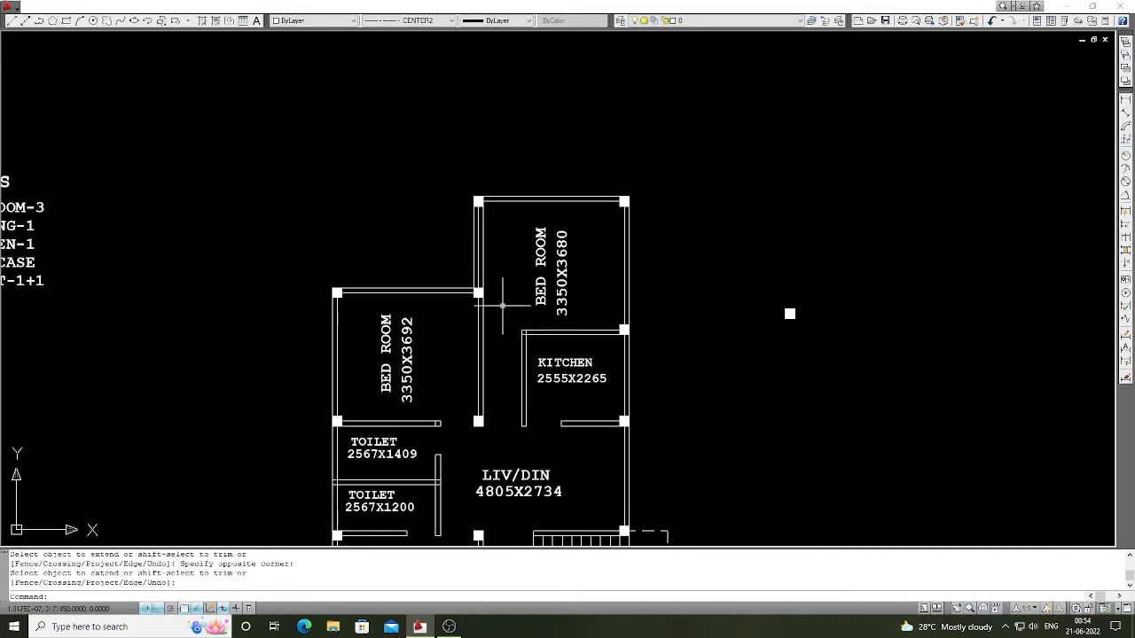
Step: Trim the rightmost wall line above the junction column, using that column as the cutting edge
scroll(501, 286, up, 3)
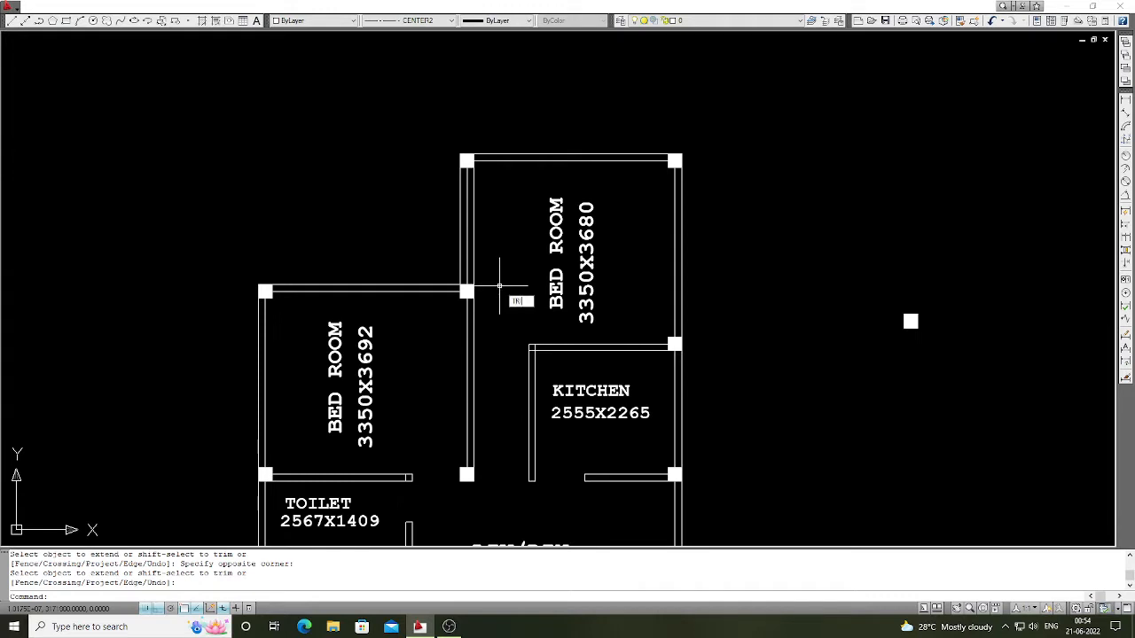
text(tr)
key(Return)
scroll(498, 289, up, 1)
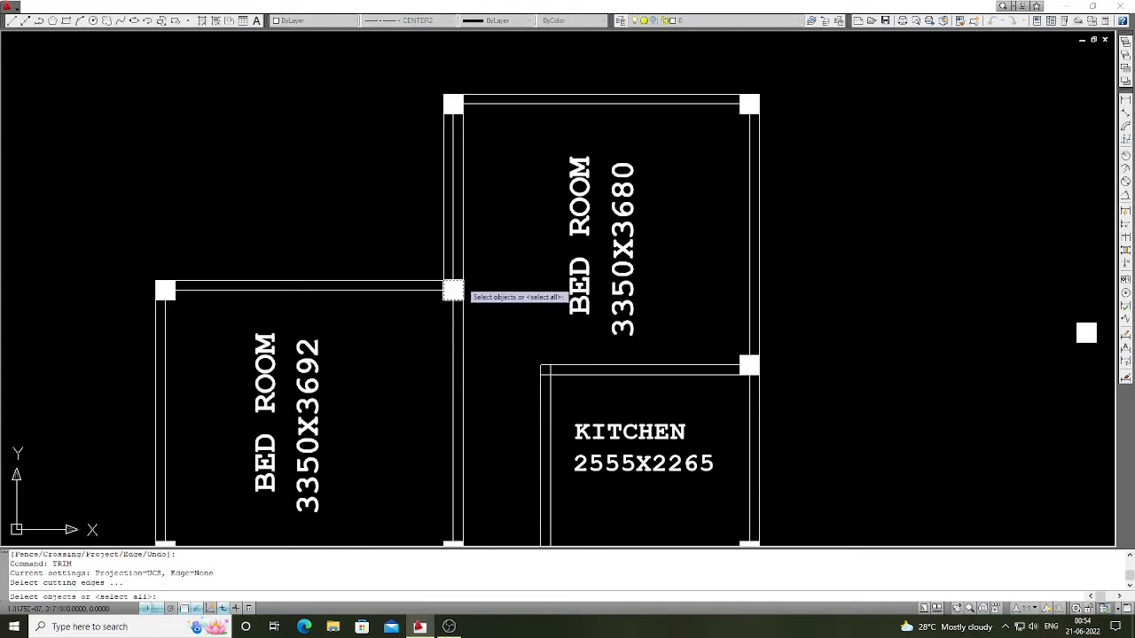
click(461, 282)
key(Return)
click(462, 274)
key(Return)
scroll(533, 295, down, 1)
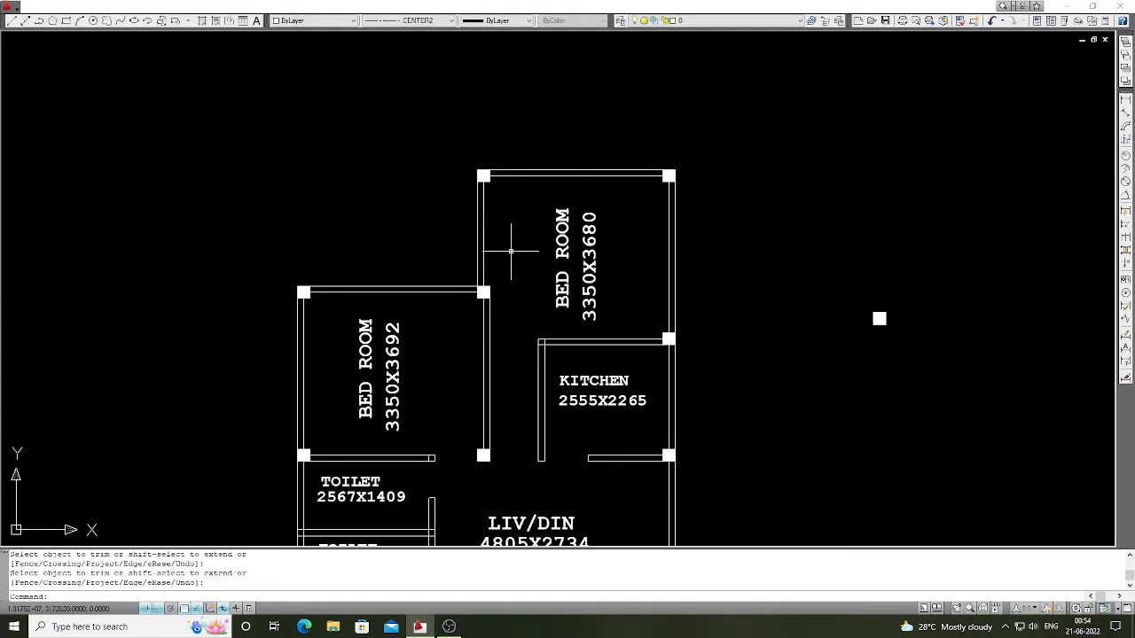
Step: Draw a vertical line joining the right edges of the 3350X3680 bedroom's upper-left column and the junction column
text(l)
key(Return)
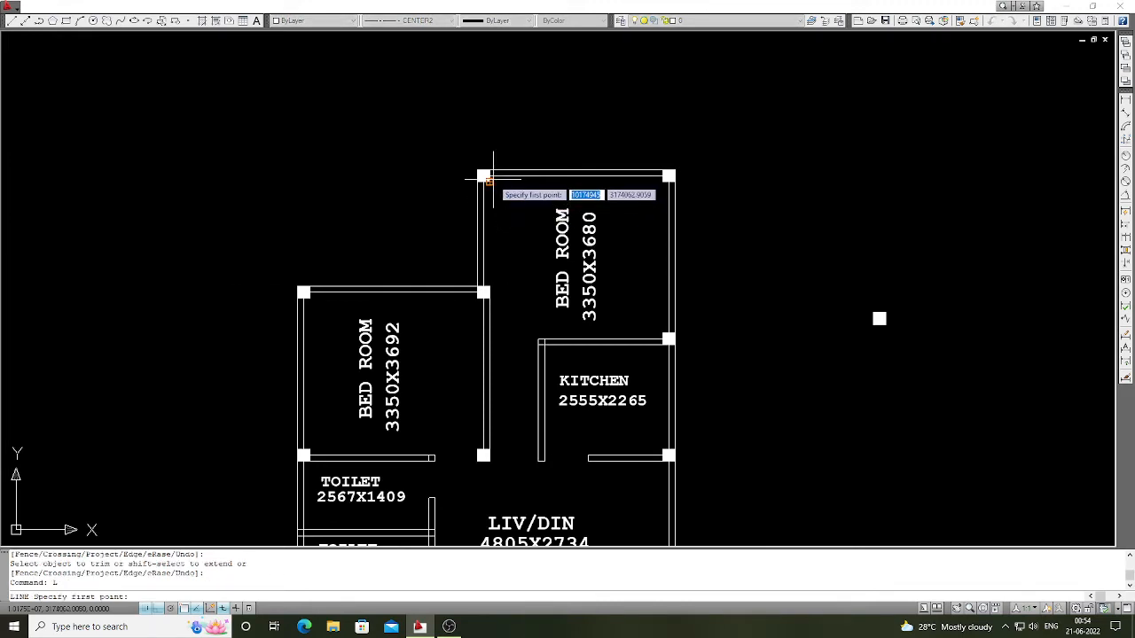
click(500, 182)
click(488, 289)
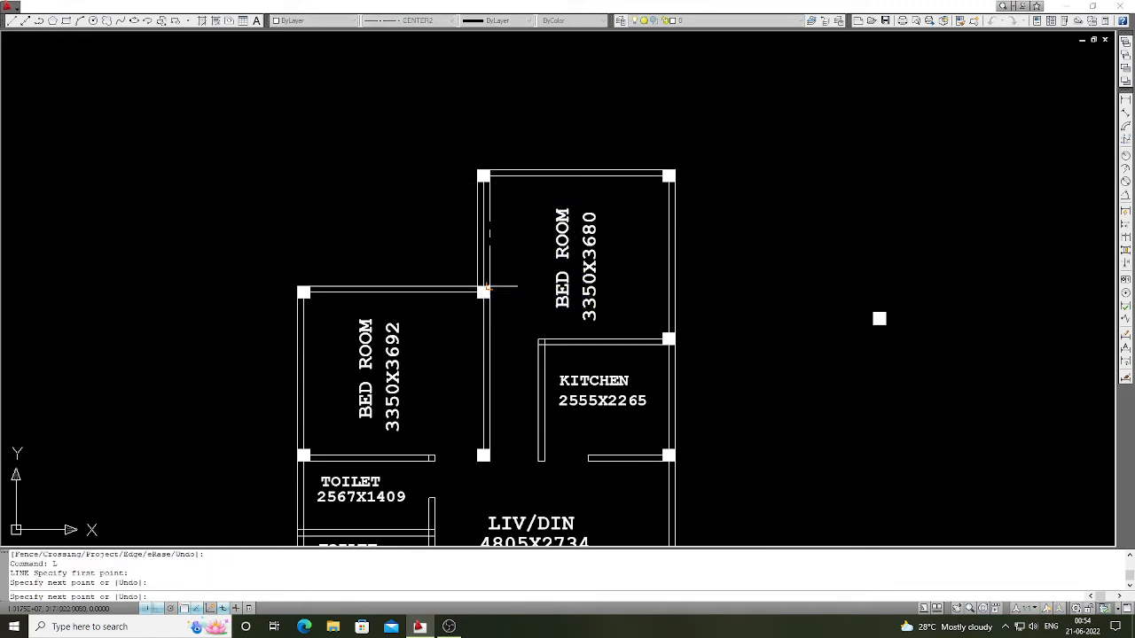
key(Return)
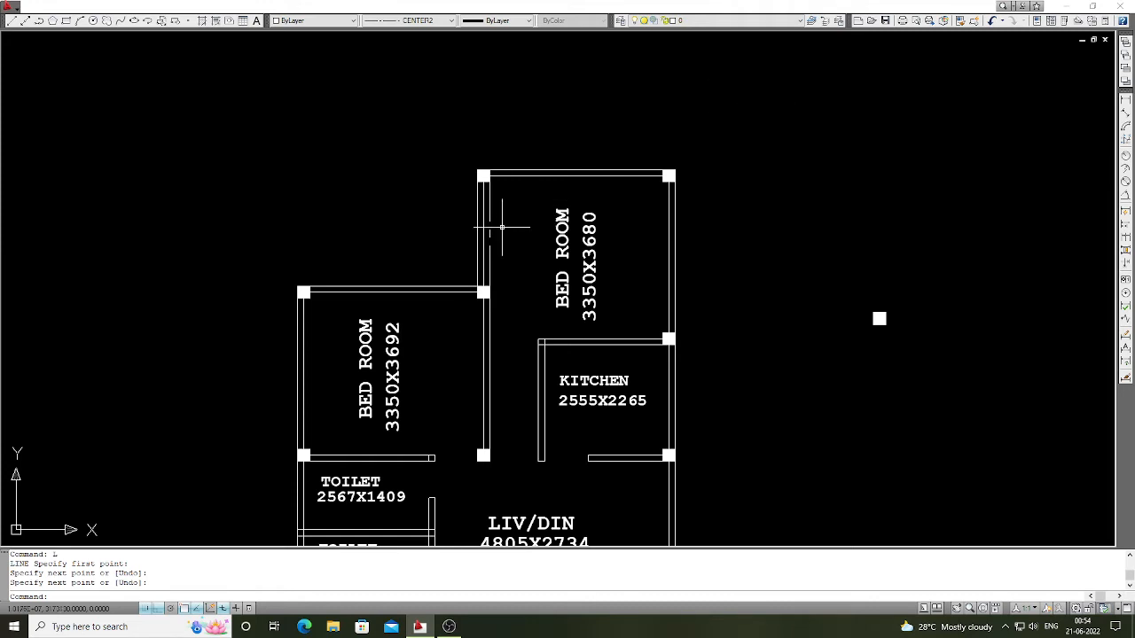
Step: Change the line along the right edges of the two columns to the DASHED2 linetype
click(453, 21)
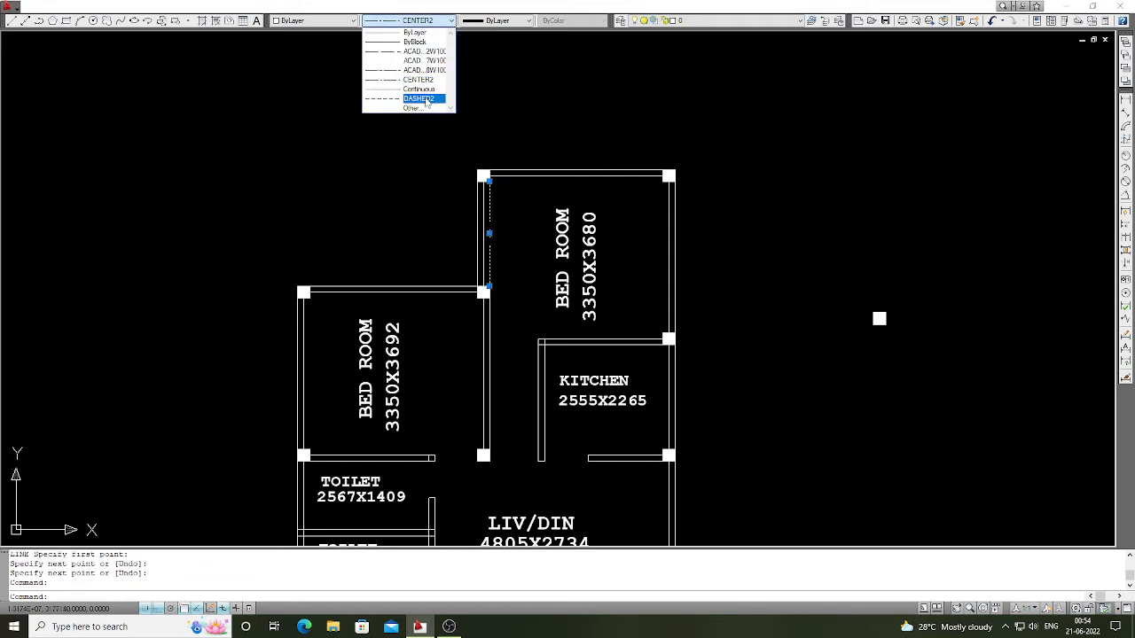
click(418, 99)
key(Return)
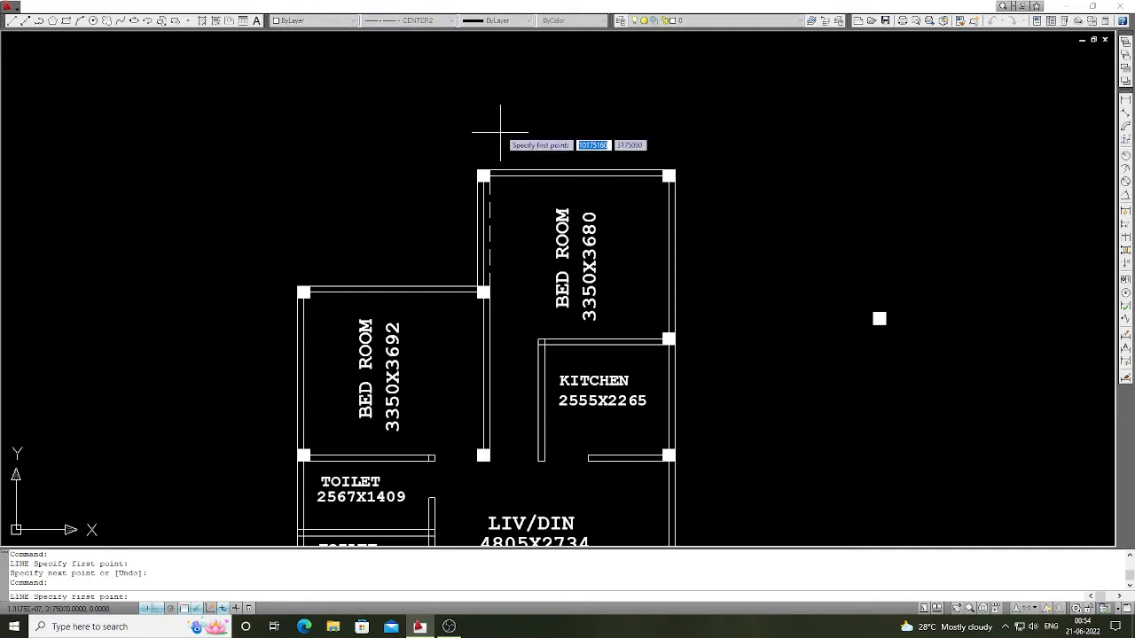
key(Escape)
Step: Erase the spare hatched column standing outside the plan, beside the kitchen and 3350X3680 bedroom
scroll(515, 124, down, 2)
scroll(550, 204, up, 3)
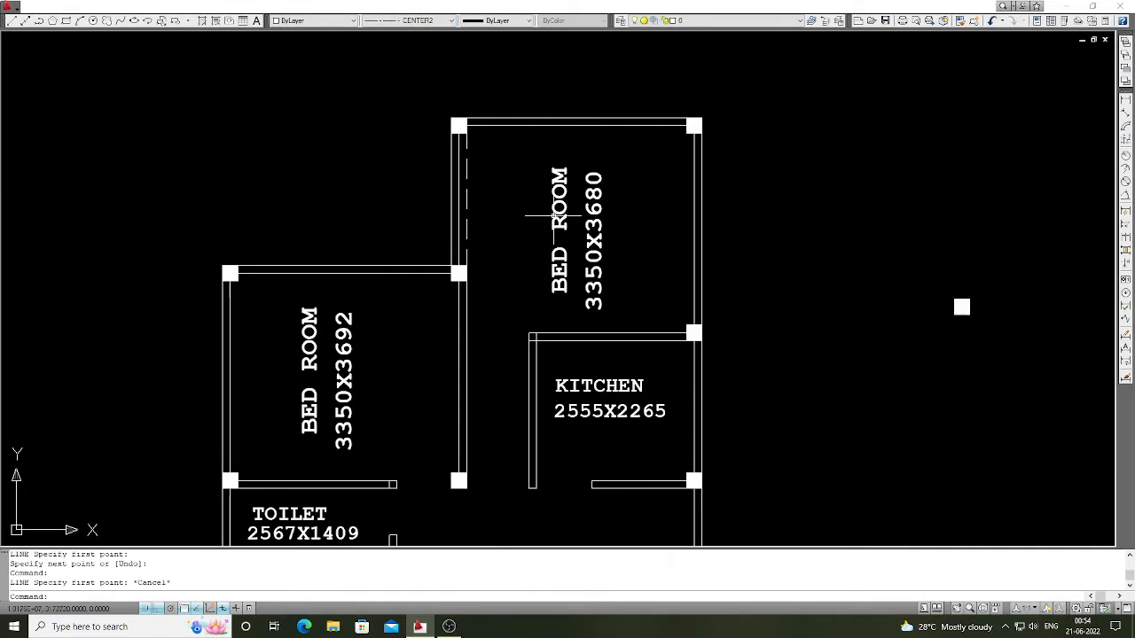
scroll(554, 214, down, 2)
scroll(558, 207, down, 2)
scroll(579, 327, up, 1)
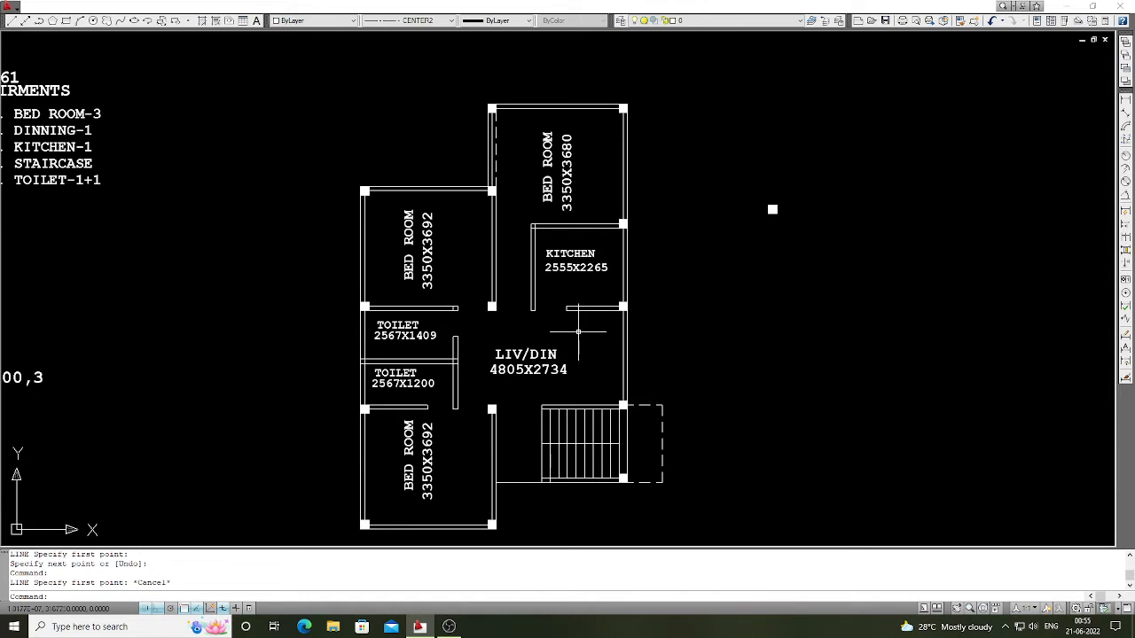
scroll(578, 331, down, 1)
scroll(595, 352, up, 1)
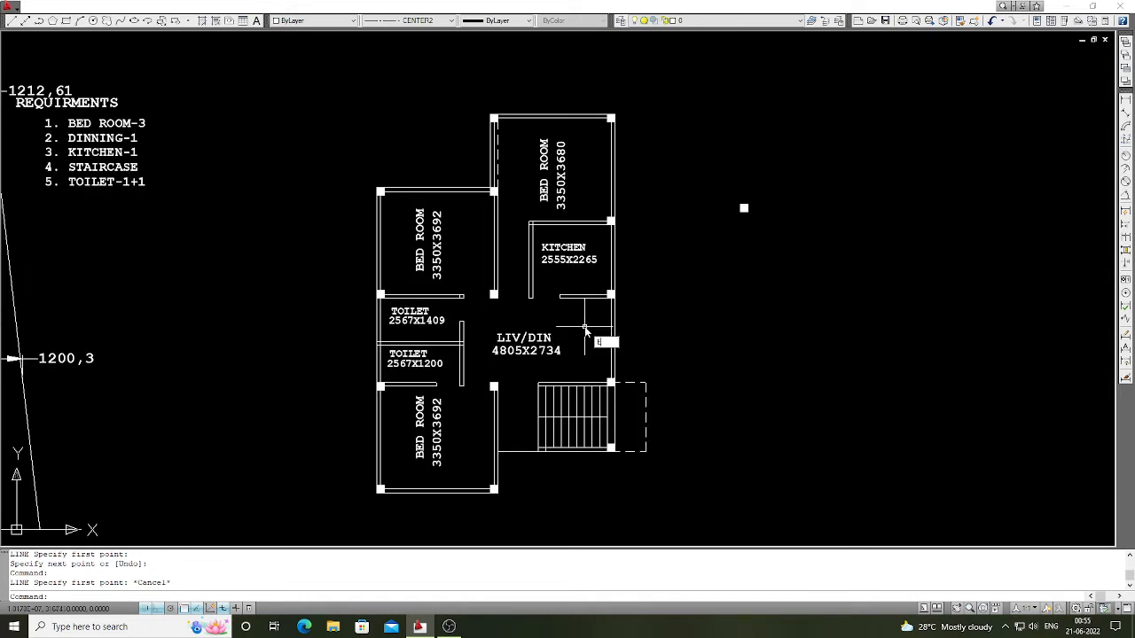
key(Return)
click(808, 242)
click(717, 184)
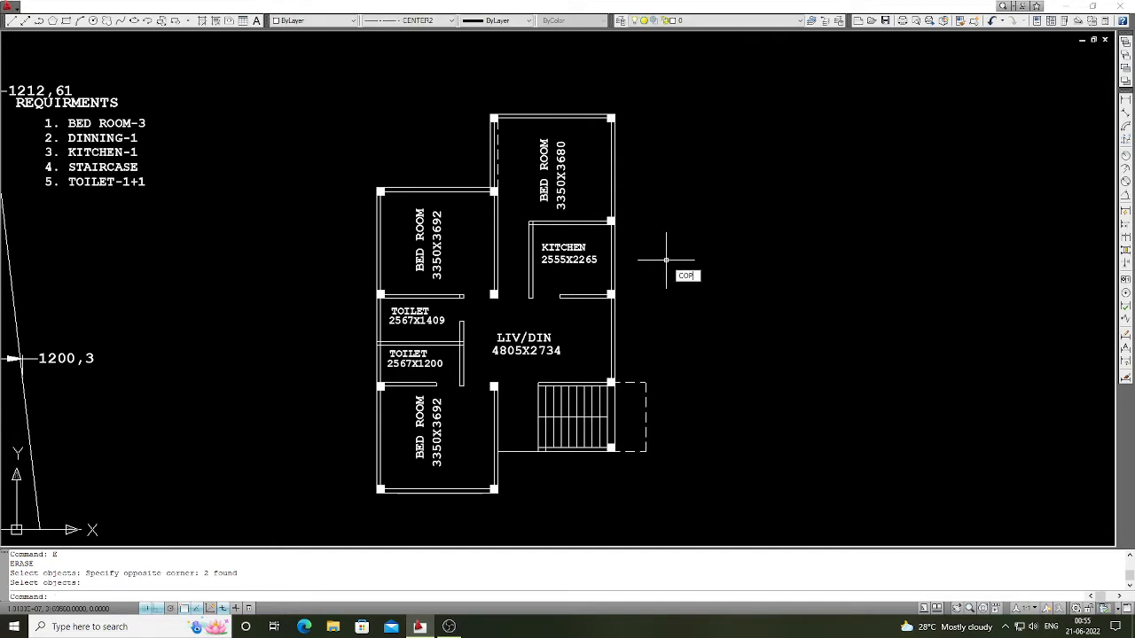
Step: Copy the entire floor plan horizontally to the empty area on its right
key(Return)
click(683, 512)
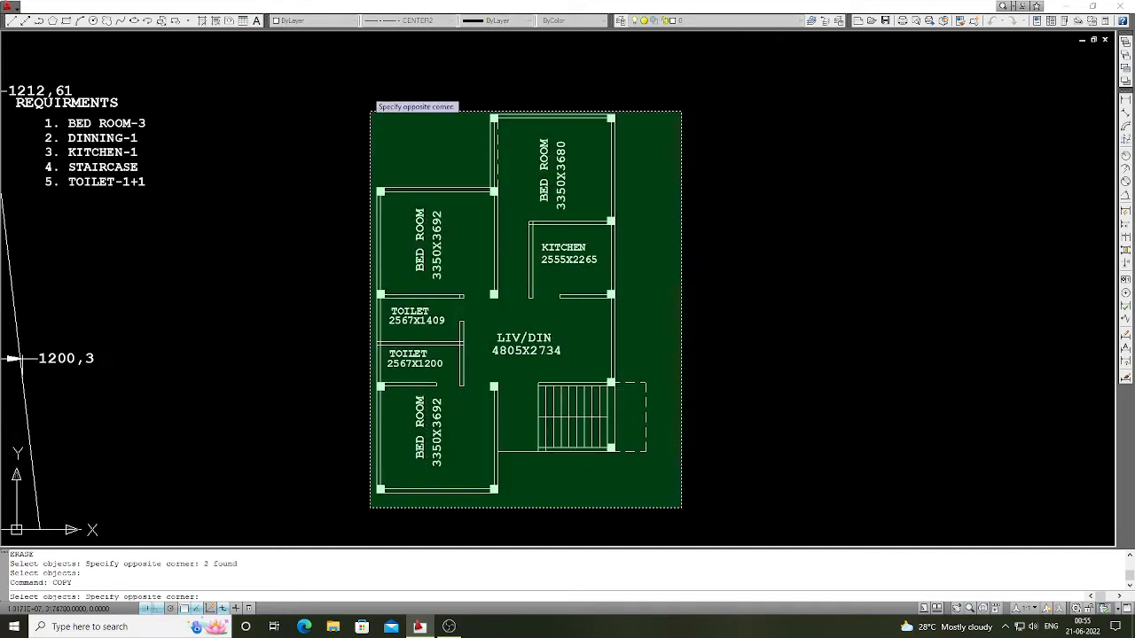
click(360, 72)
key(Return)
click(461, 233)
scroll(462, 234, down, 2)
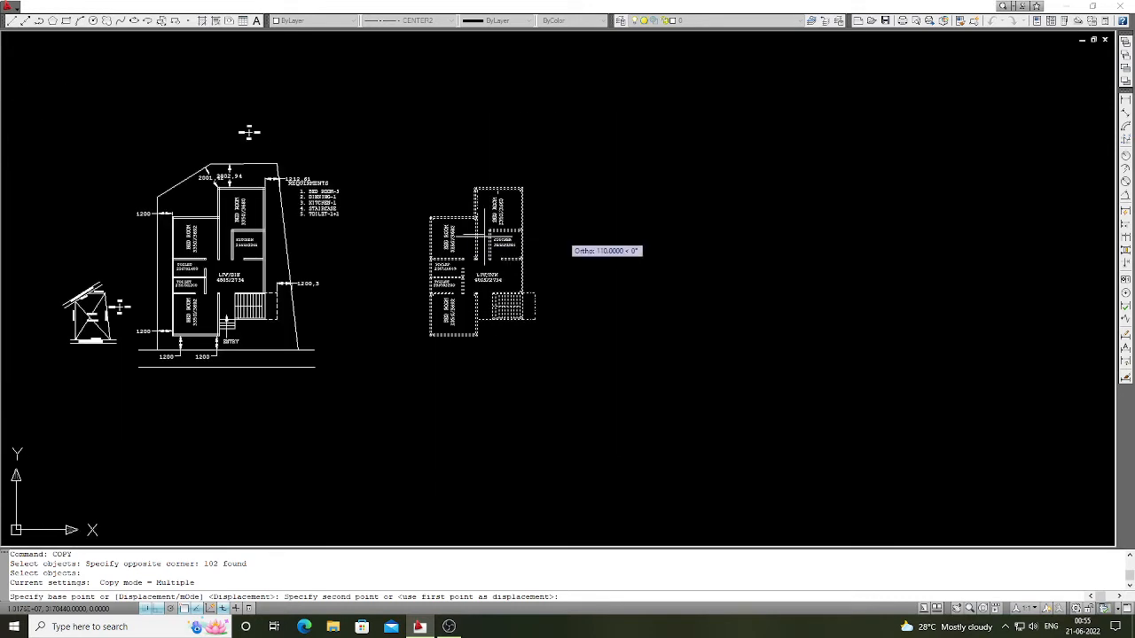
click(616, 235)
key(Return)
Step: In the copied plan, erase the upper-left 3350X3692 bedroom's label and horizontal walls, together with the TOILET heading below
scroll(625, 239, up, 3)
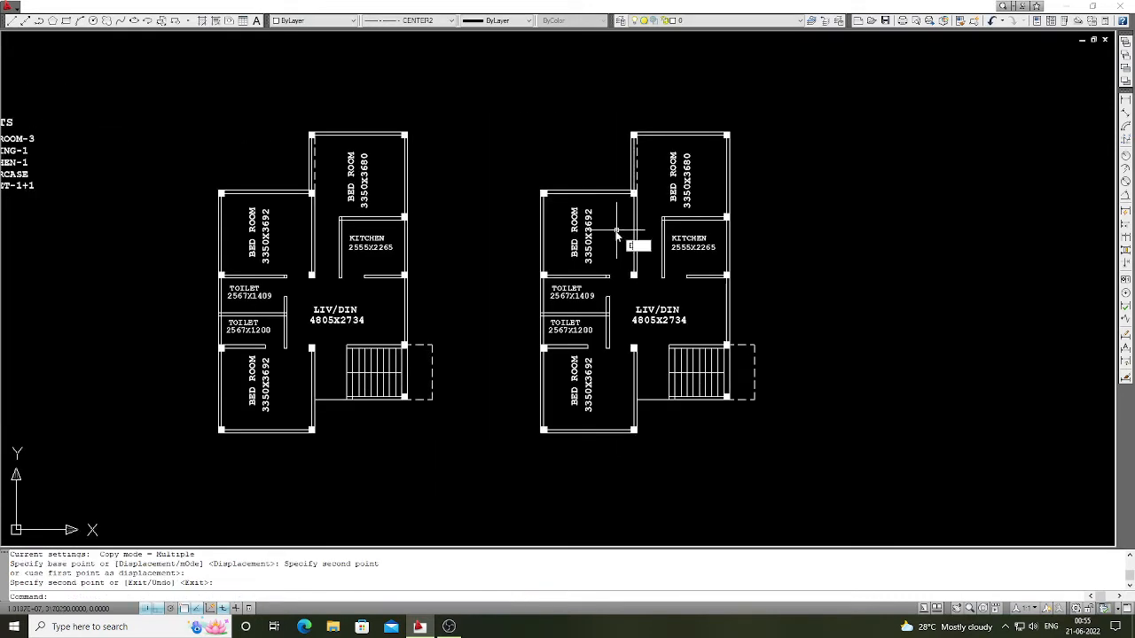
text(E)
key(Return)
click(622, 289)
click(568, 184)
key(Return)
Step: Erase the copied 3350X3680 bedroom's label, dashed line, and left, top and right walls, keeping the columns
key(Return)
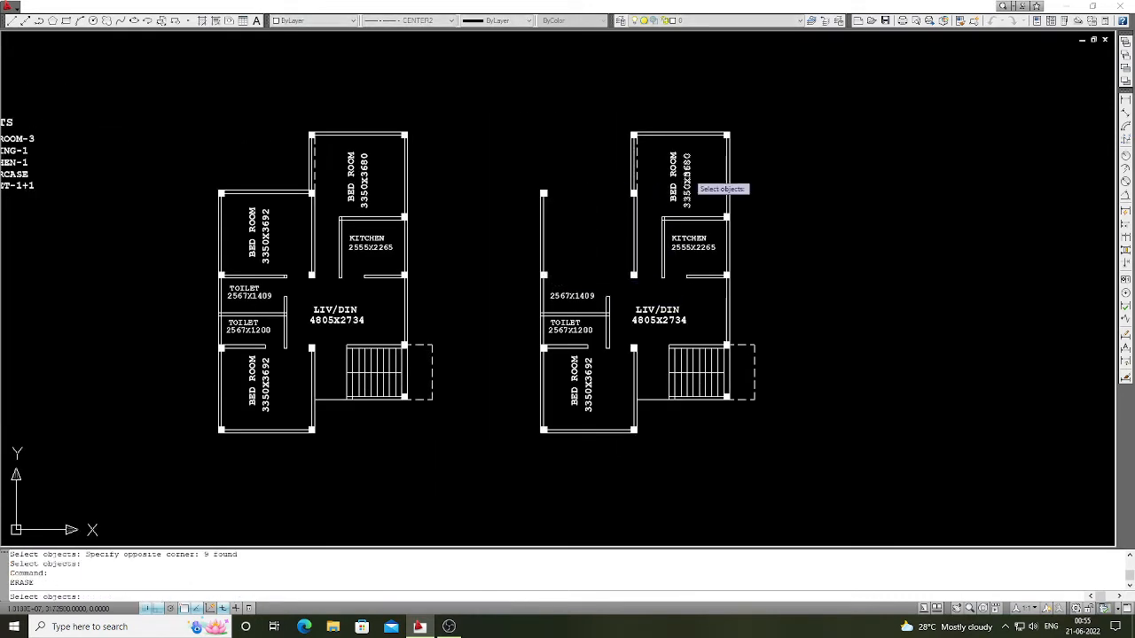
click(695, 170)
click(601, 160)
key(Return)
key(Return)
click(701, 157)
click(672, 120)
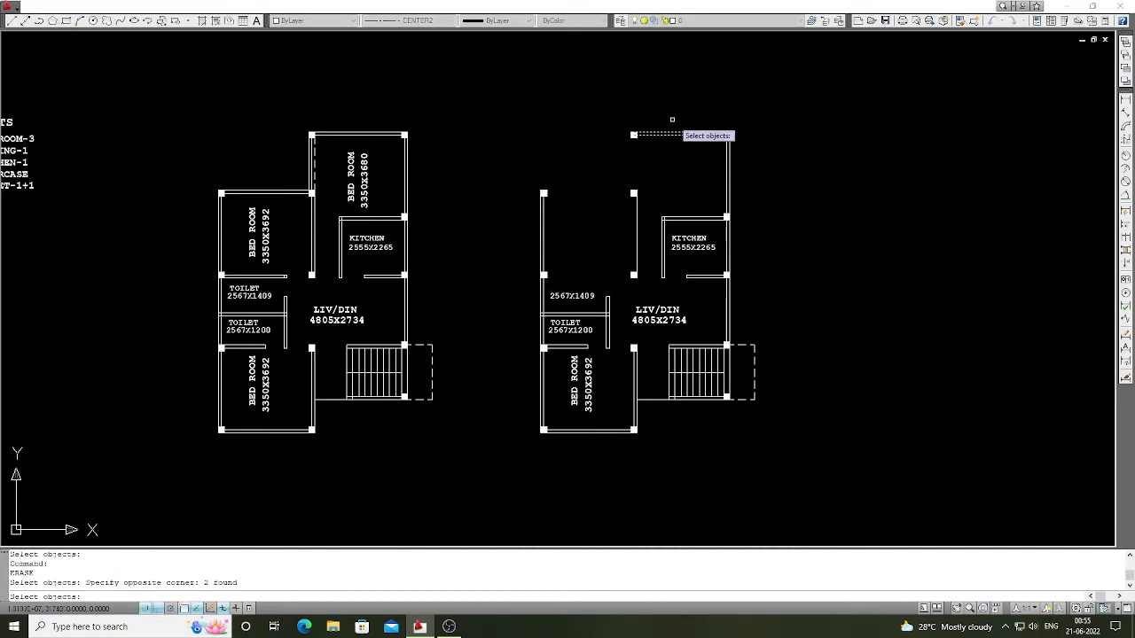
key(Return)
key(Return)
click(742, 189)
click(699, 165)
key(Return)
Step: Erase the copied kitchen's label and walls, plus the upper-left bedroom's right wall, keeping the columns
key(Return)
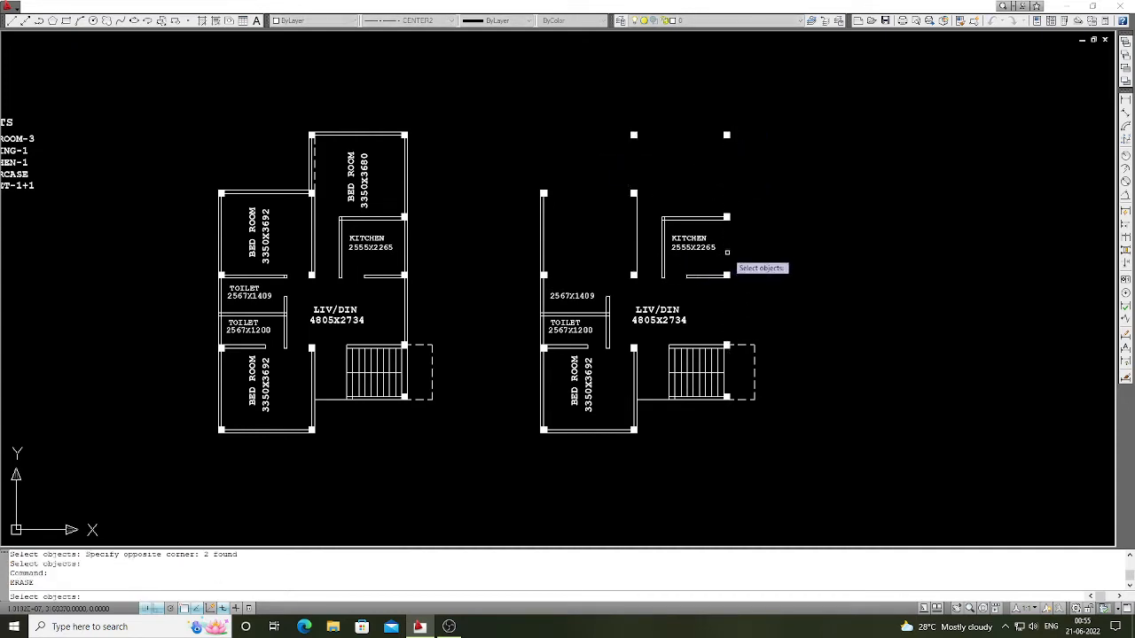
click(727, 252)
click(621, 233)
key(Return)
key(Return)
click(671, 232)
click(647, 214)
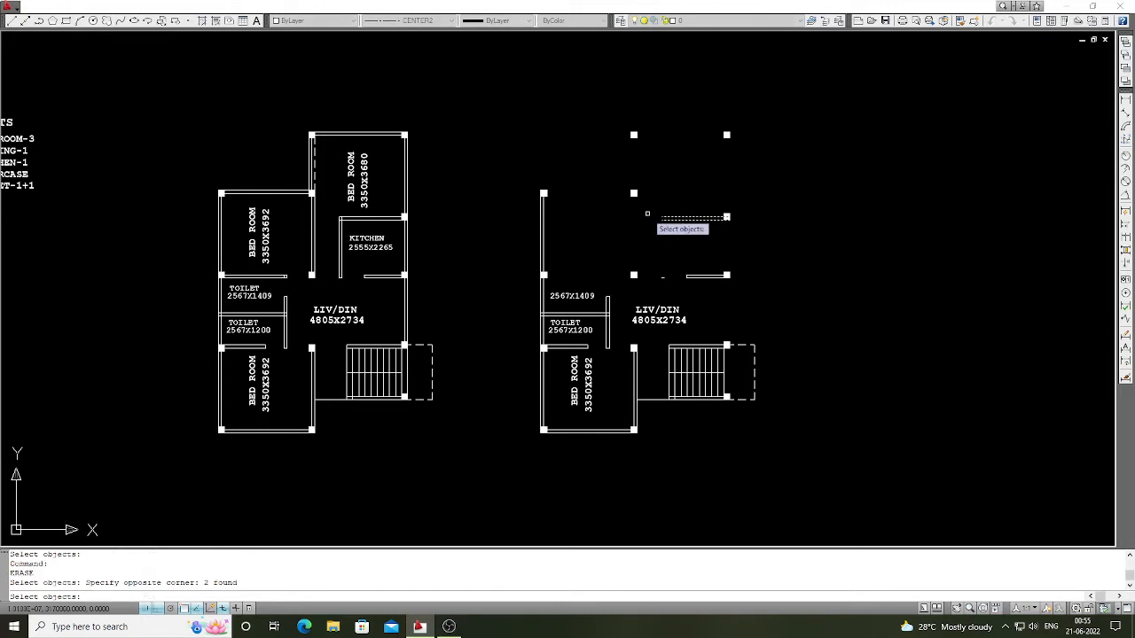
key(Return)
key(Return)
click(734, 277)
click(647, 264)
key(Return)
Step: Erase the copied LIV/DIN text, the toilet walls and labels, and the lower bedroom's label and upper wall
key(Return)
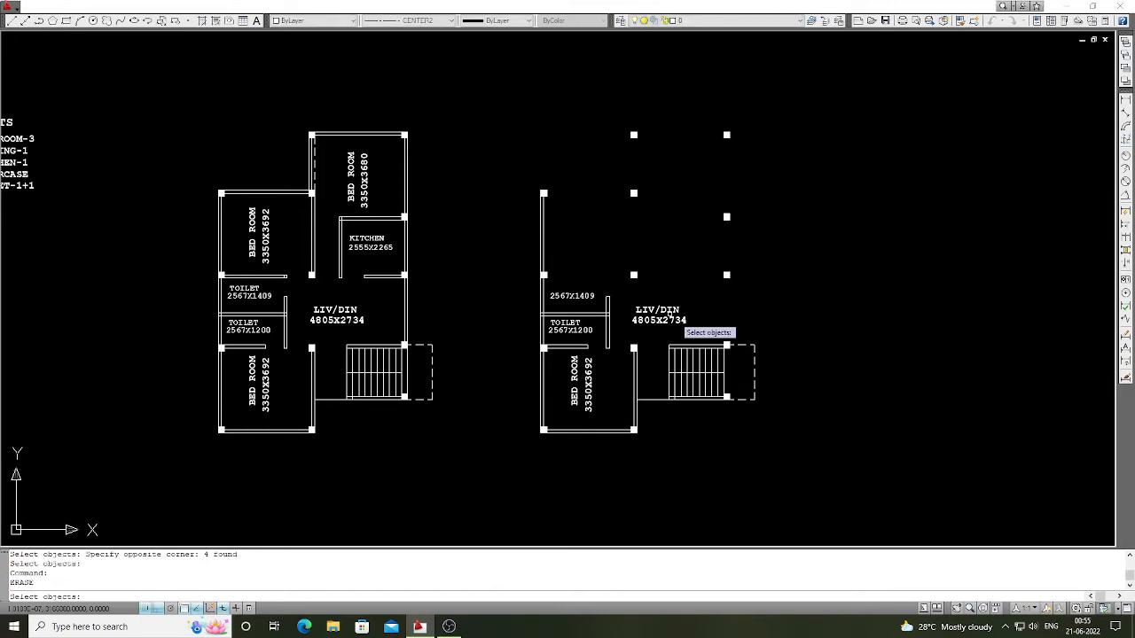
click(669, 314)
key(Return)
key(Return)
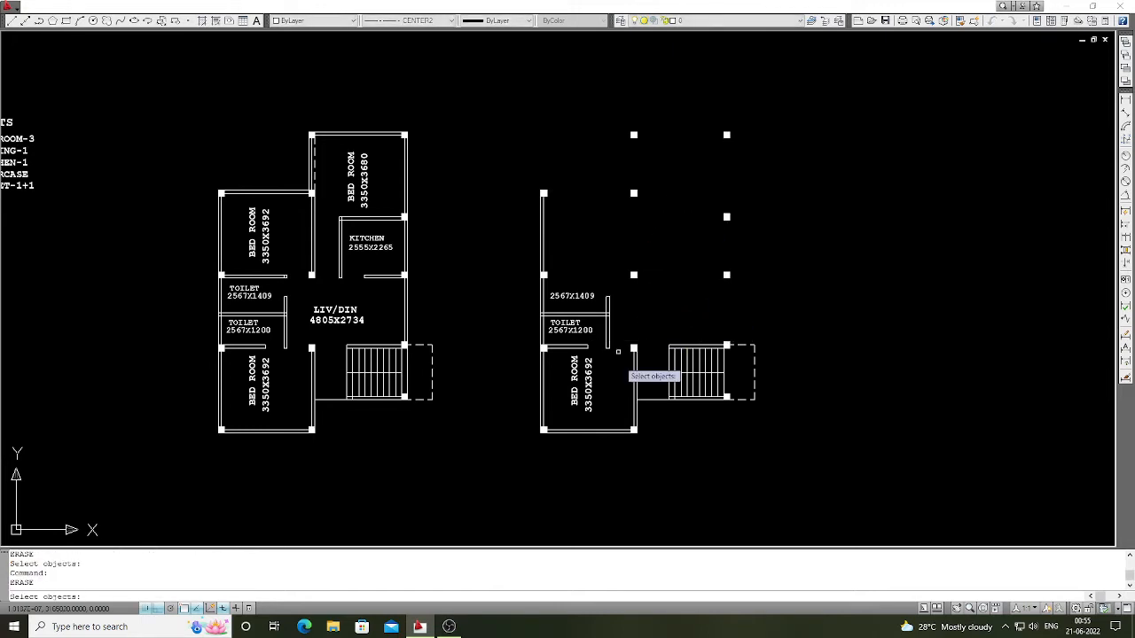
click(621, 348)
click(570, 274)
key(Return)
Step: Erase the right wall of the lower bedroom in the copied plan
key(Return)
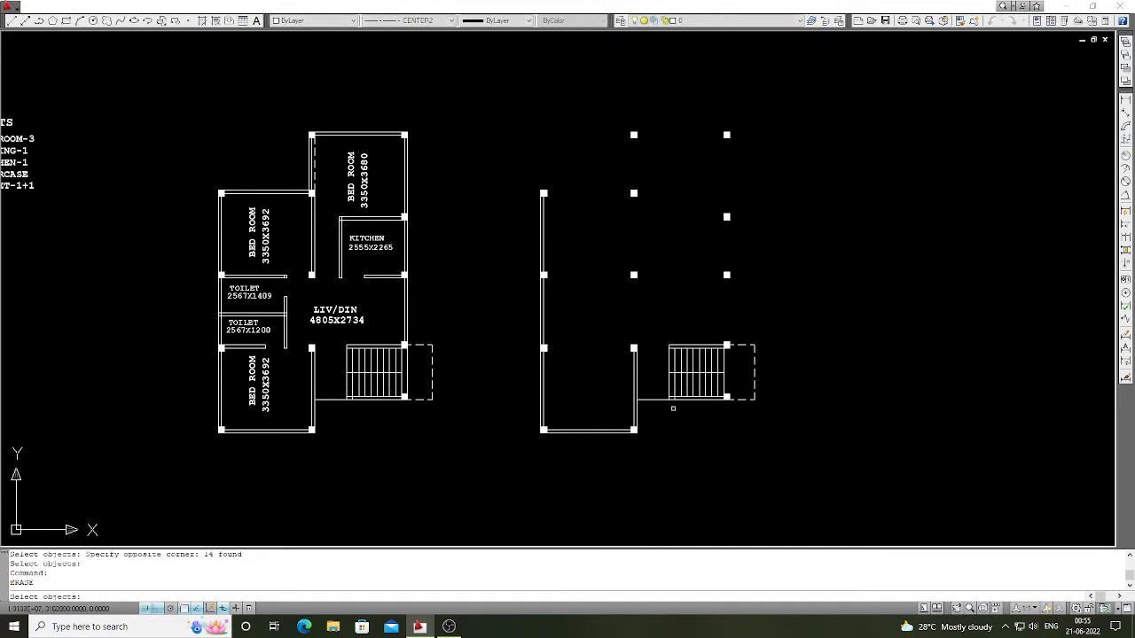
click(646, 382)
click(618, 369)
key(Return)
Step: Erase the copied staircase's treads and its upper wall lines
key(Return)
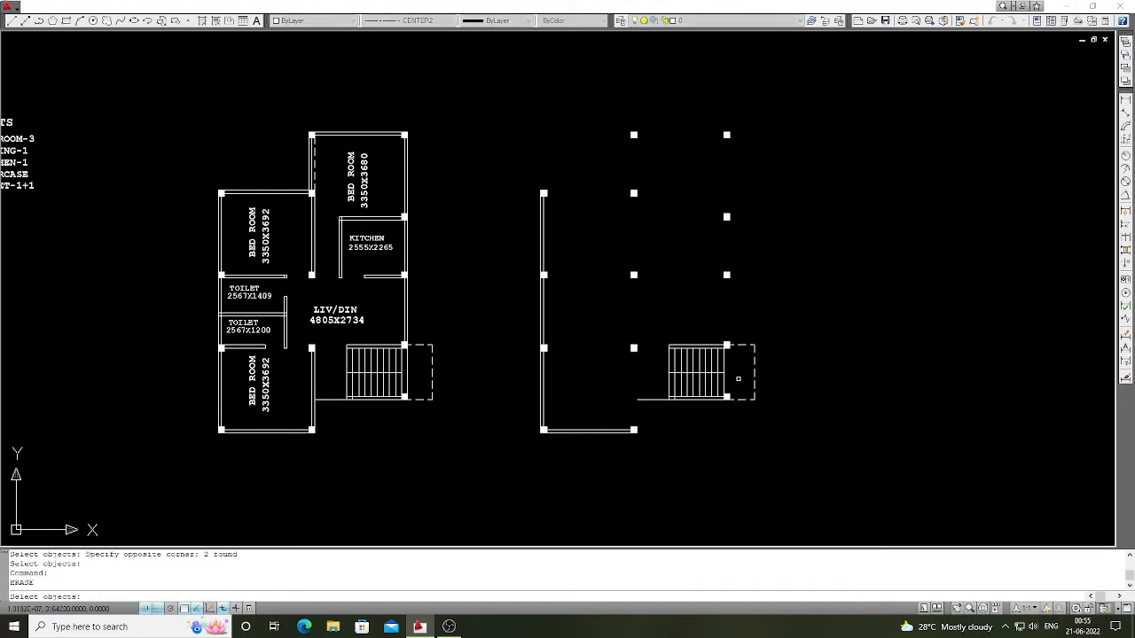
click(738, 378)
click(662, 366)
key(Return)
key(Return)
click(699, 352)
click(657, 338)
key(Return)
Step: Erase the wall lines below the copied staircase and the dashed outline beside it
key(Return)
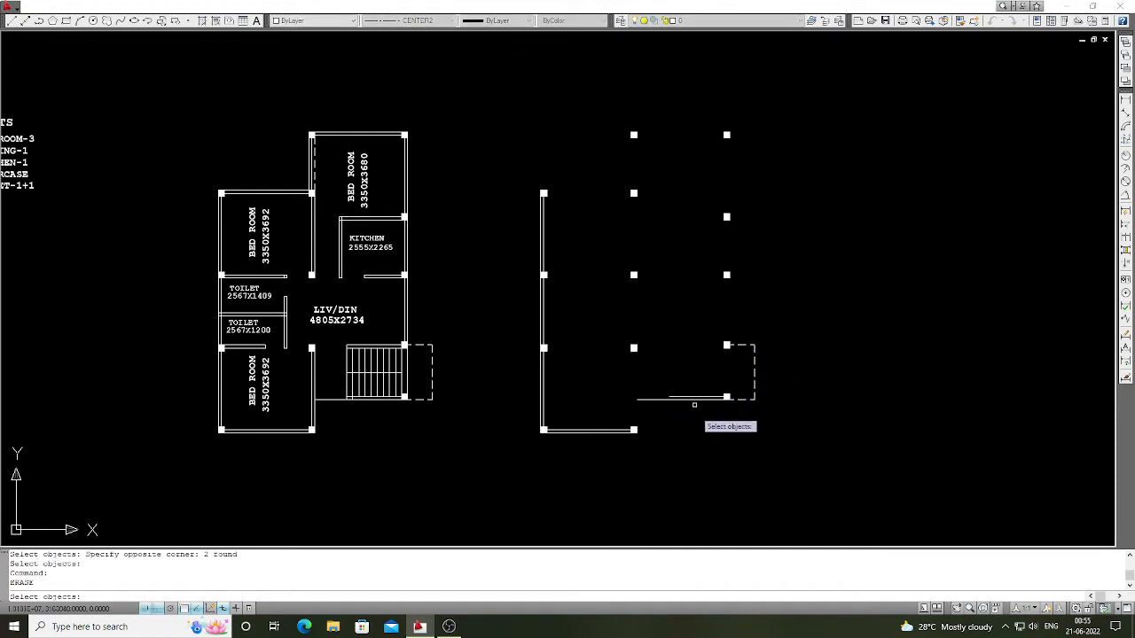
click(694, 405)
click(681, 388)
key(Return)
key(Return)
click(772, 415)
click(743, 339)
key(Return)
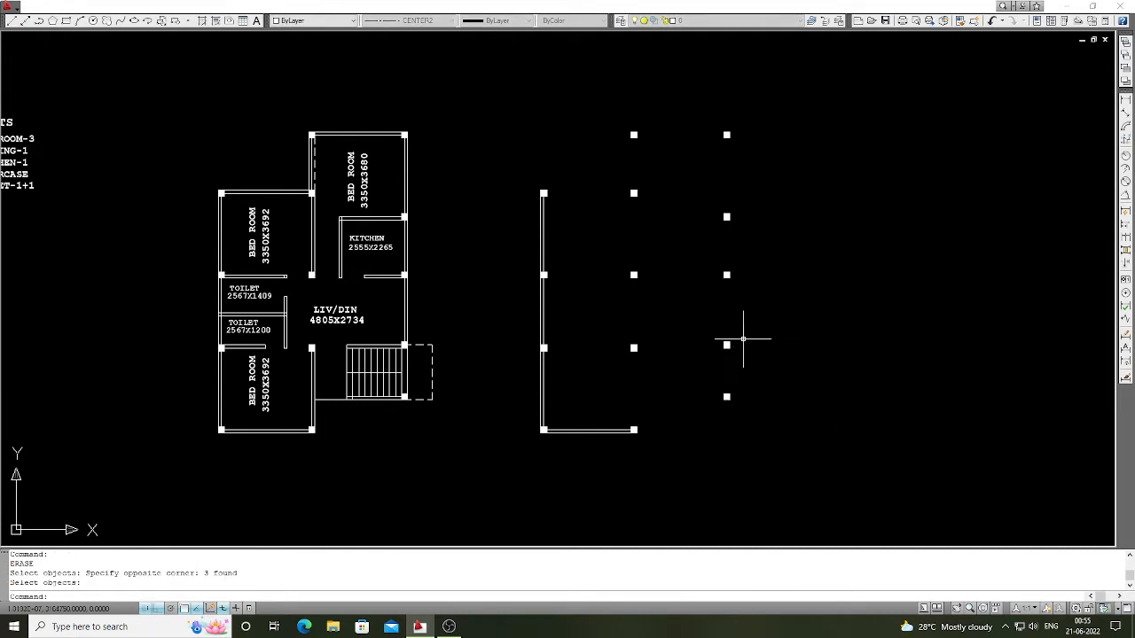
Step: Erase the copied plan's bottom wall and full-height left wall, leaving only the columns
key(Return)
click(584, 452)
click(571, 421)
key(Return)
key(Return)
click(557, 403)
click(533, 386)
key(Return)
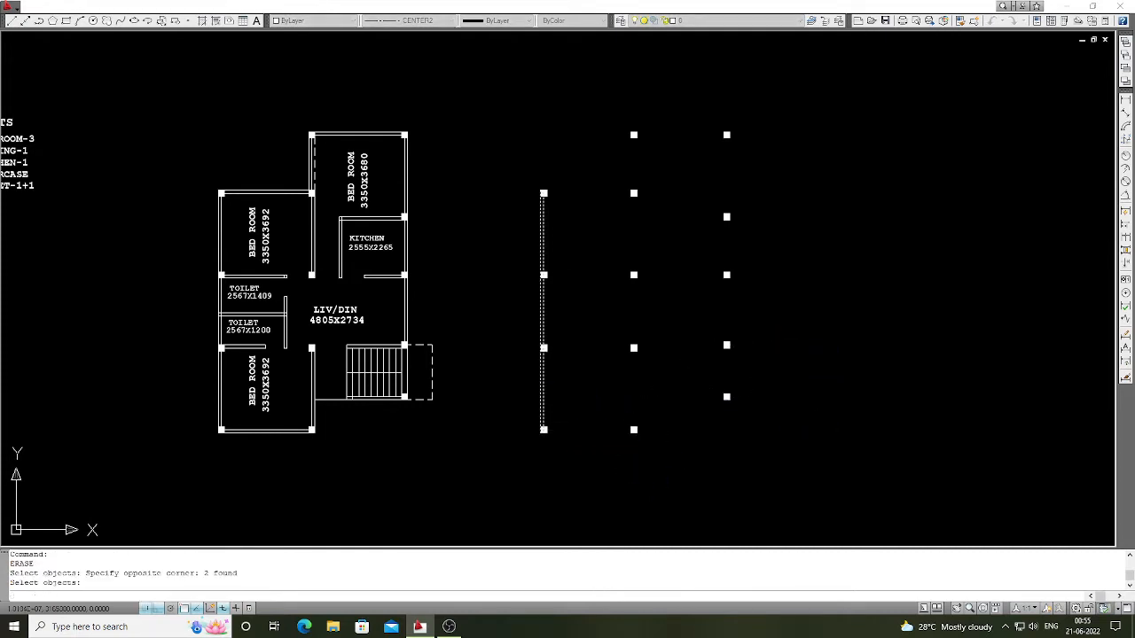
key(Return)
key(Return)
key(Return)
Step: Draw a horizontal CENTER2 line leftward from the left-edge midpoint of the top row's first column
scroll(627, 310, down, 4)
scroll(634, 304, up, 3)
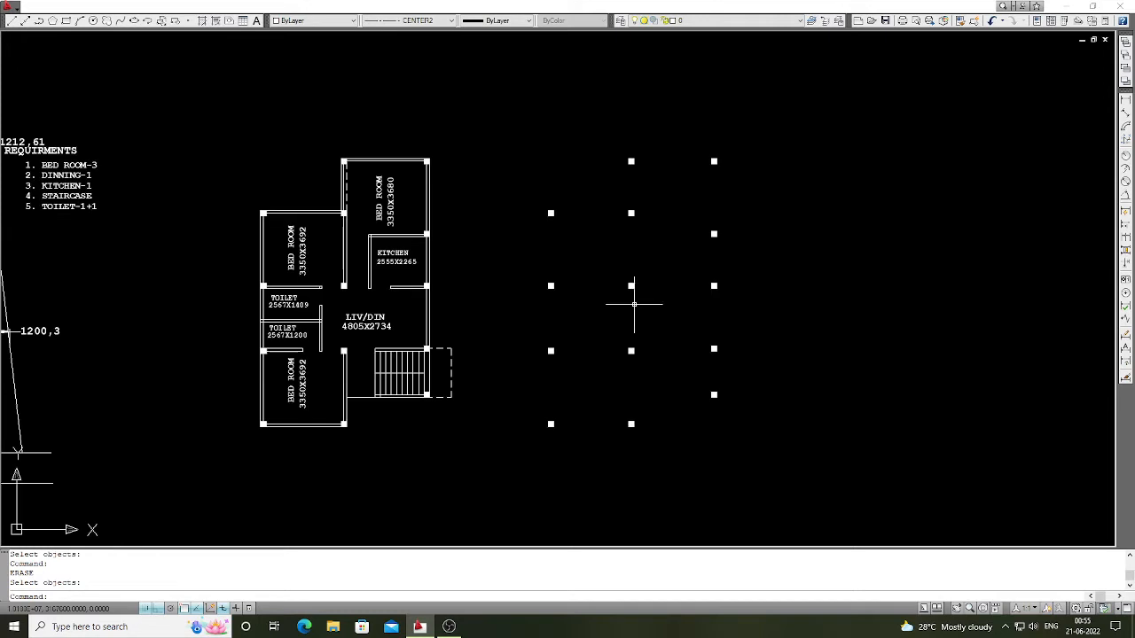
scroll(634, 304, down, 2)
scroll(659, 251, up, 2)
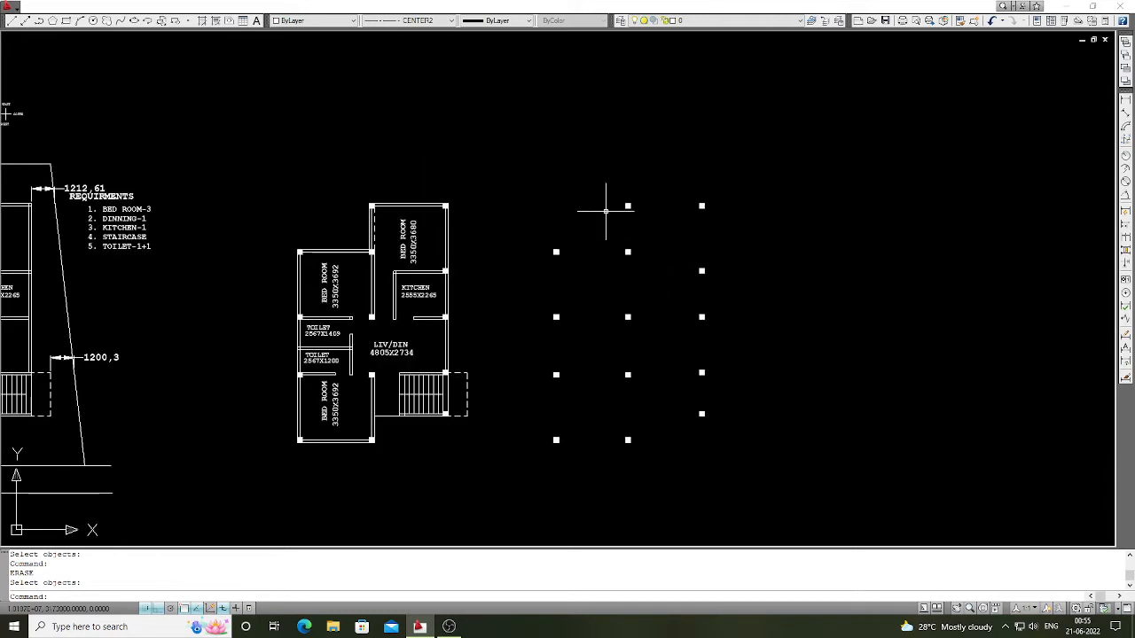
key(Return)
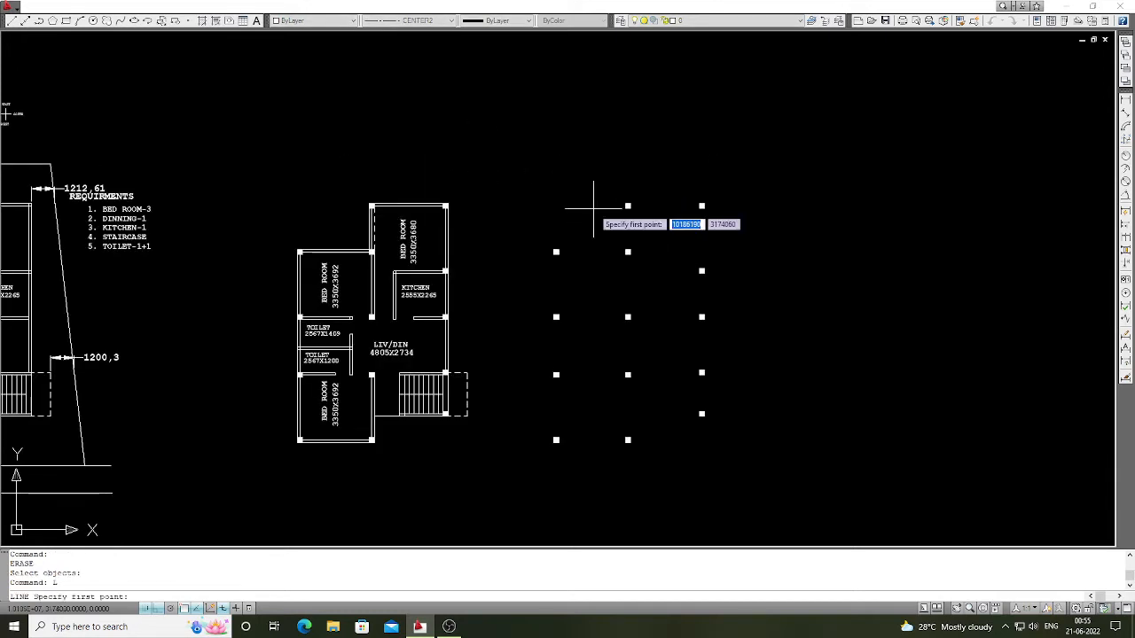
scroll(611, 209, up, 3)
click(643, 200)
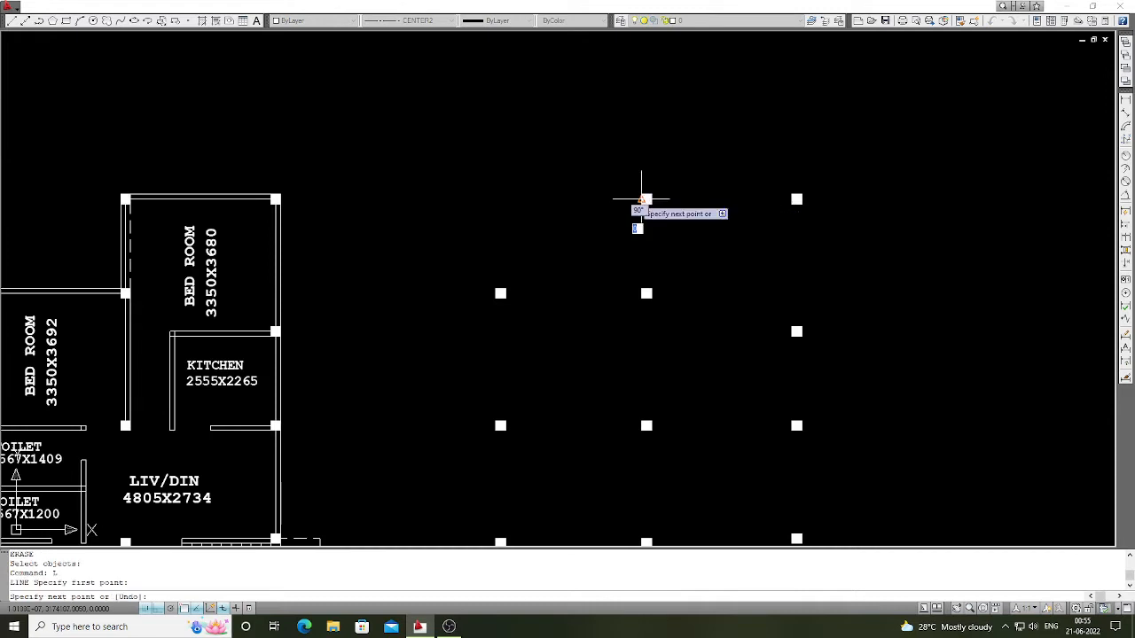
click(411, 234)
key(Return)
Step: Draw the top row's centreline rightward from the first column's left edge to beyond the right column
key(Return)
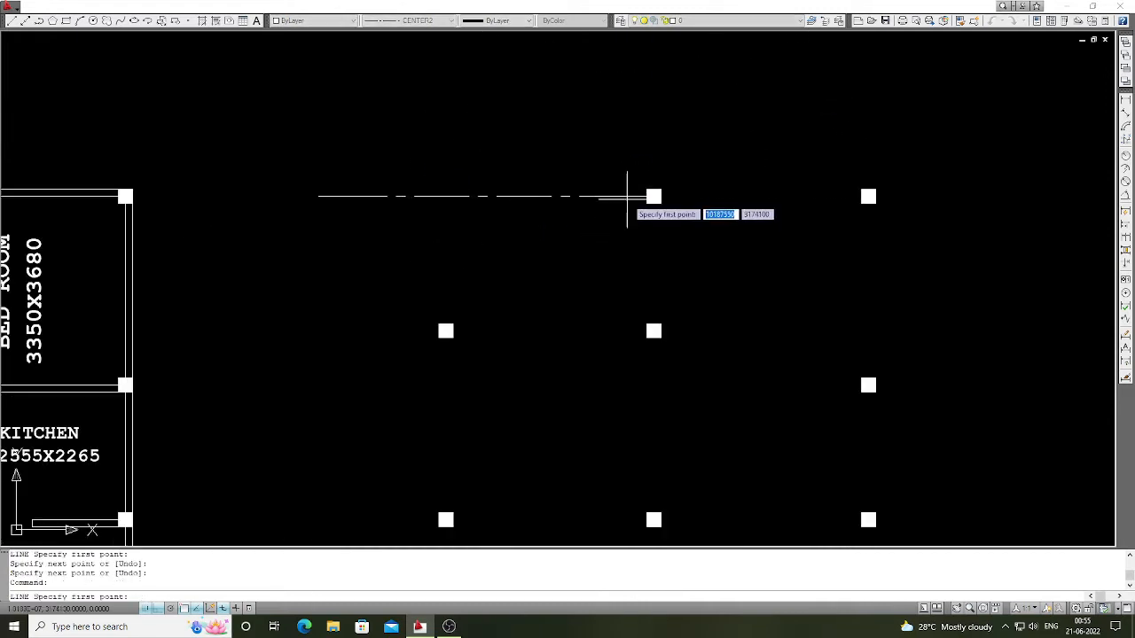
click(627, 199)
scroll(627, 196, down, 3)
click(811, 198)
key(Return)
Step: Draw a horizontal centreline leftward from the left-edge midpoint of the second row's leftmost column
key(Return)
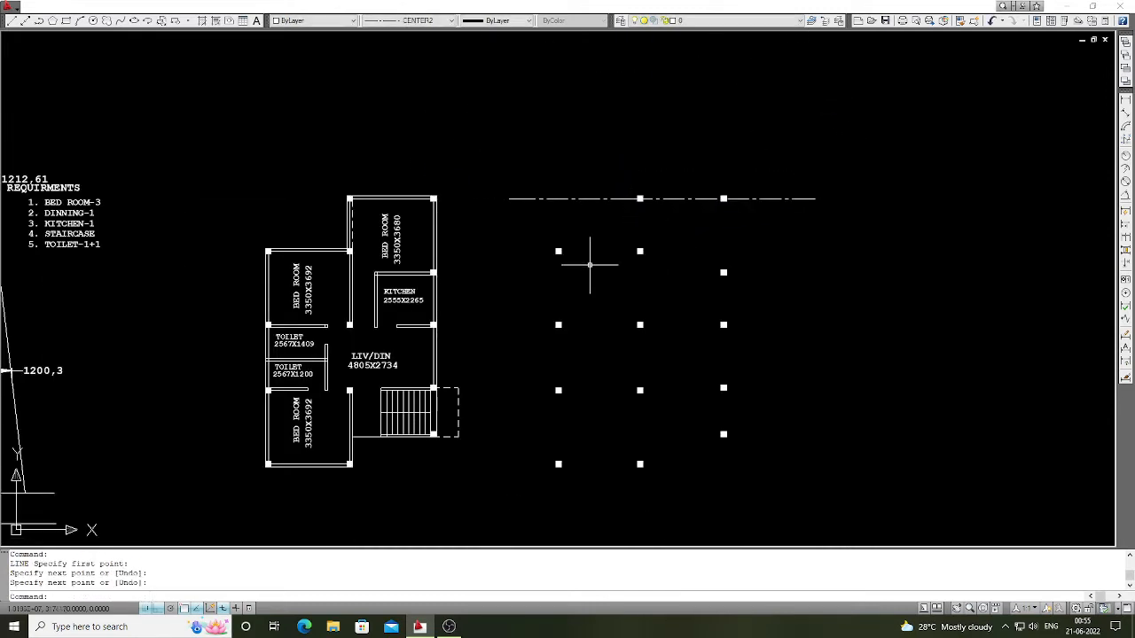
scroll(547, 249, up, 4)
click(547, 246)
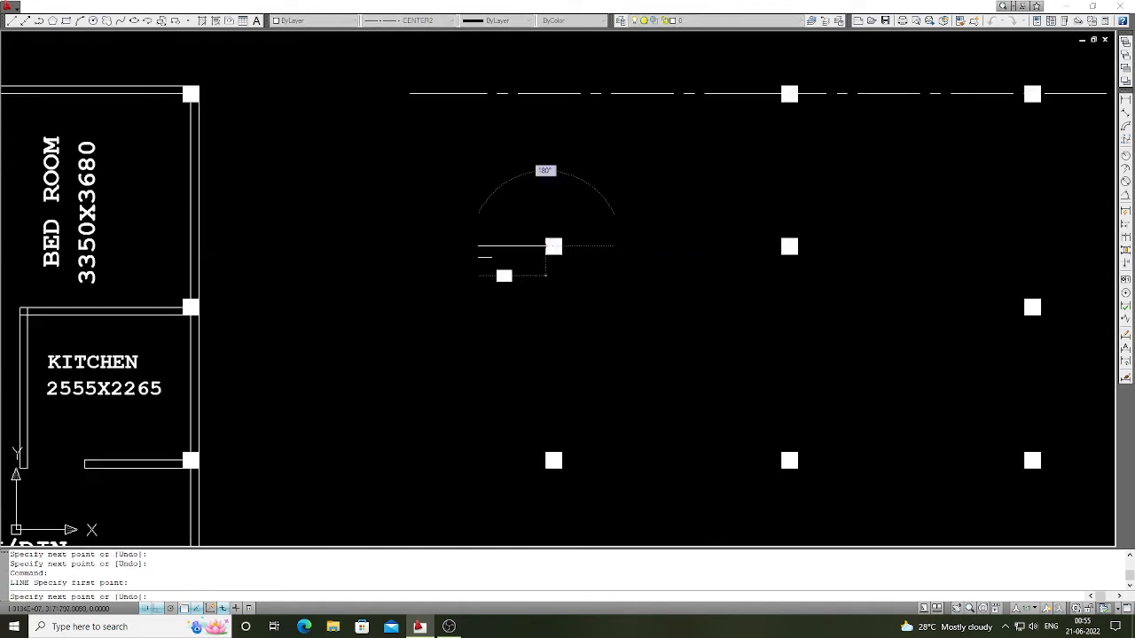
click(367, 268)
key(Return)
Step: Draw the second row's centreline rightward through both columns to beyond the right column line
key(Return)
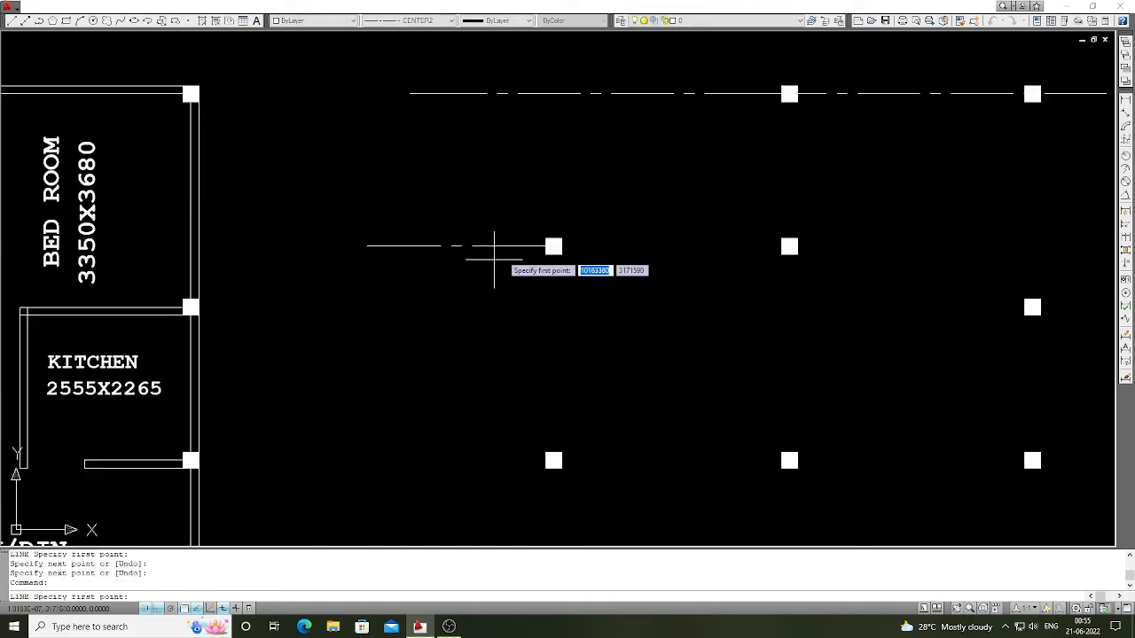
scroll(547, 246, down, 4)
click(546, 247)
click(868, 248)
key(Return)
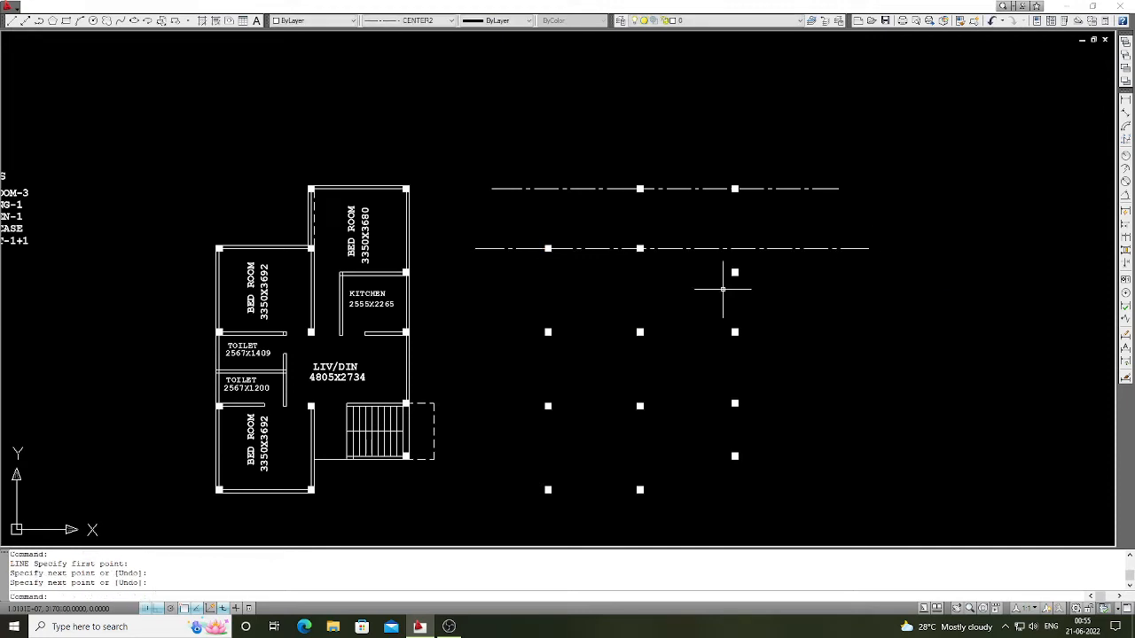
Step: Draw a horizontal centreline from the third row's single right column leftward past the leftmost column line
scroll(723, 288, up, 6)
key(Return)
click(752, 258)
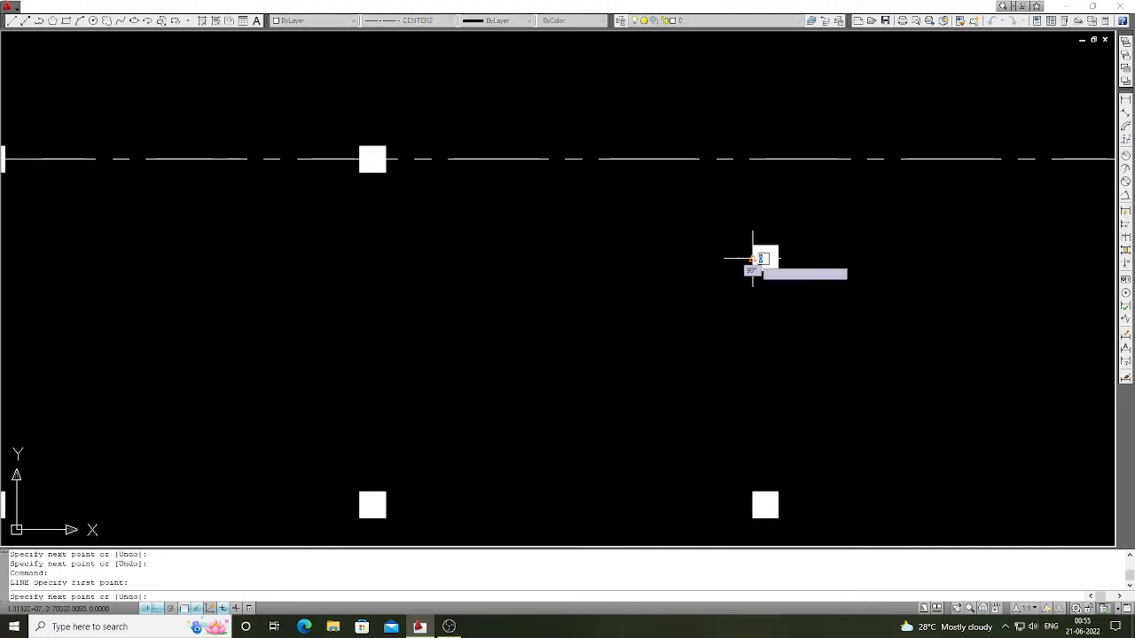
scroll(753, 258, down, 6)
click(482, 262)
key(Return)
Step: Draw the third row's centreline rightward through its single column and beyond it
scroll(734, 260, up, 2)
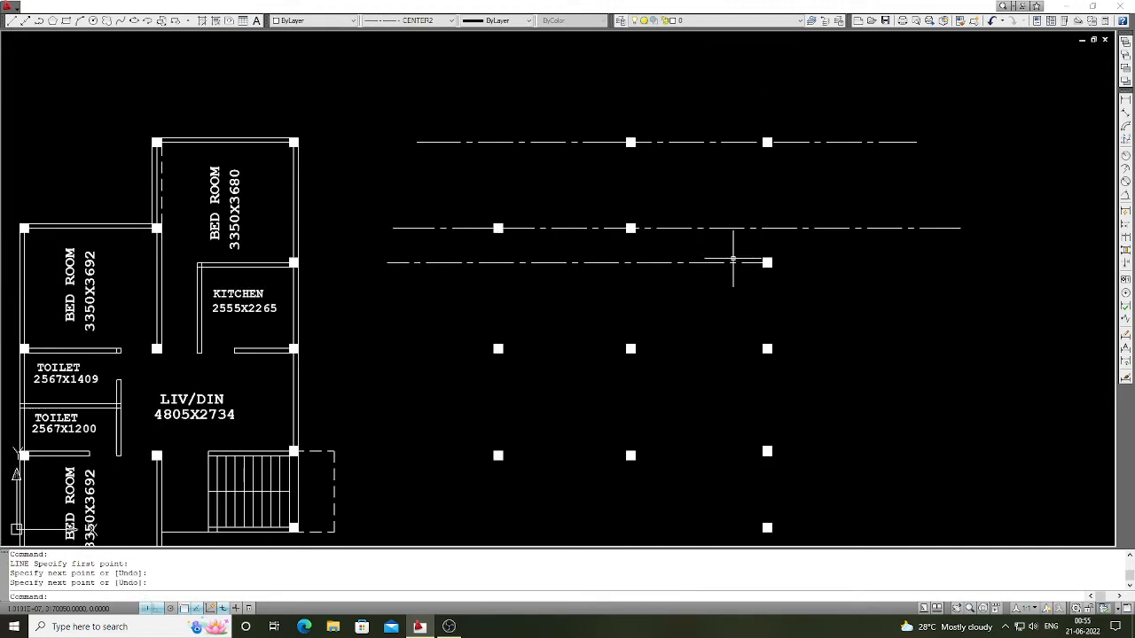
key(Return)
scroll(733, 259, up, 2)
click(767, 263)
scroll(767, 263, down, 3)
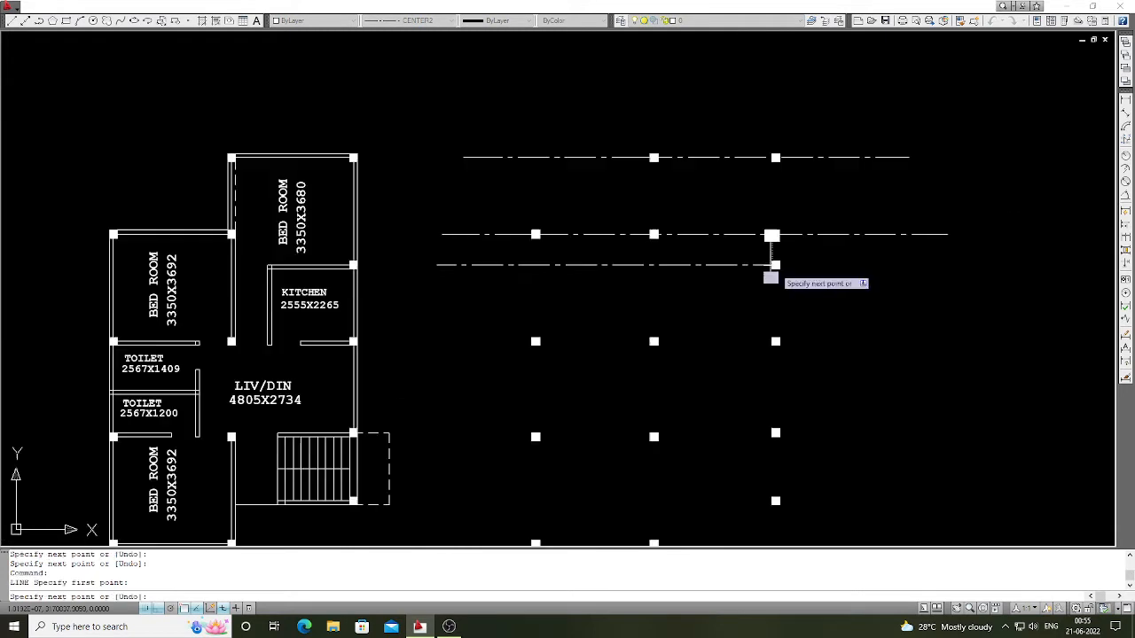
click(928, 264)
key(Return)
Step: Draw a horizontal centreline leftward from the left-edge midpoint of the fourth row's leftmost column
scroll(567, 362, up, 3)
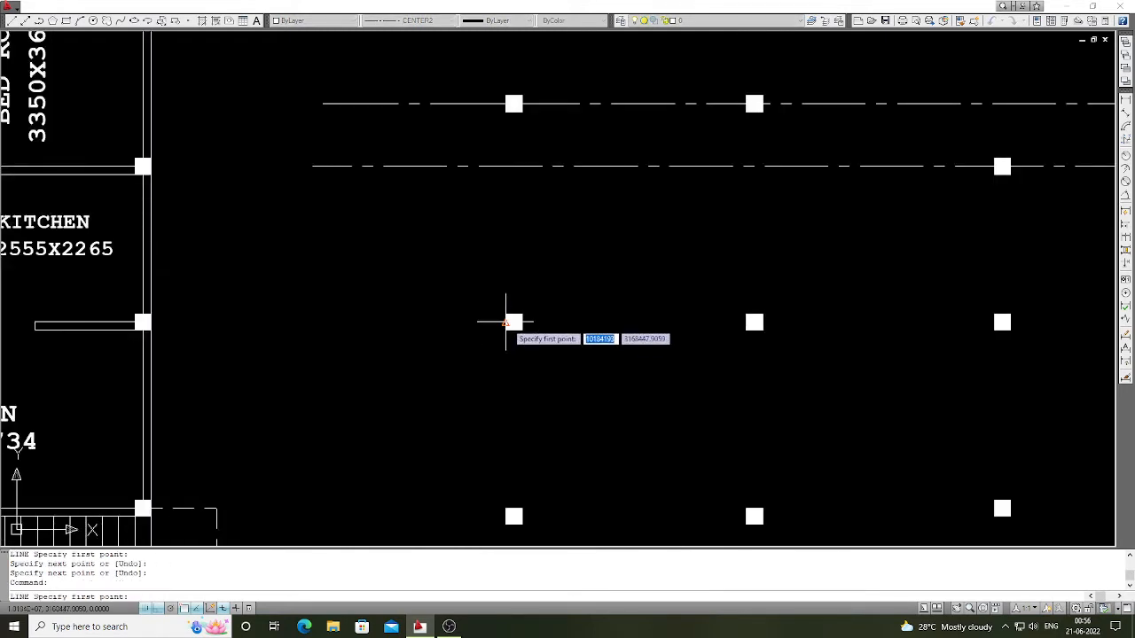
key(Return)
click(530, 342)
click(335, 337)
key(Return)
Step: Draw the fourth row's centreline rightward through all three columns and past the right one
key(Return)
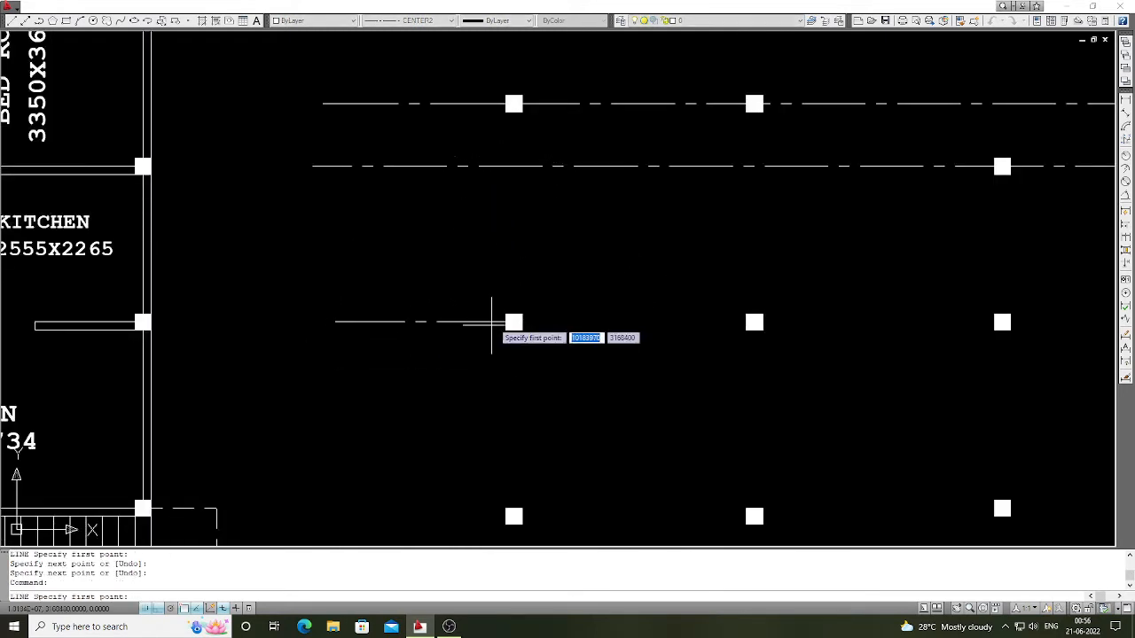
click(505, 322)
scroll(505, 322, down, 2)
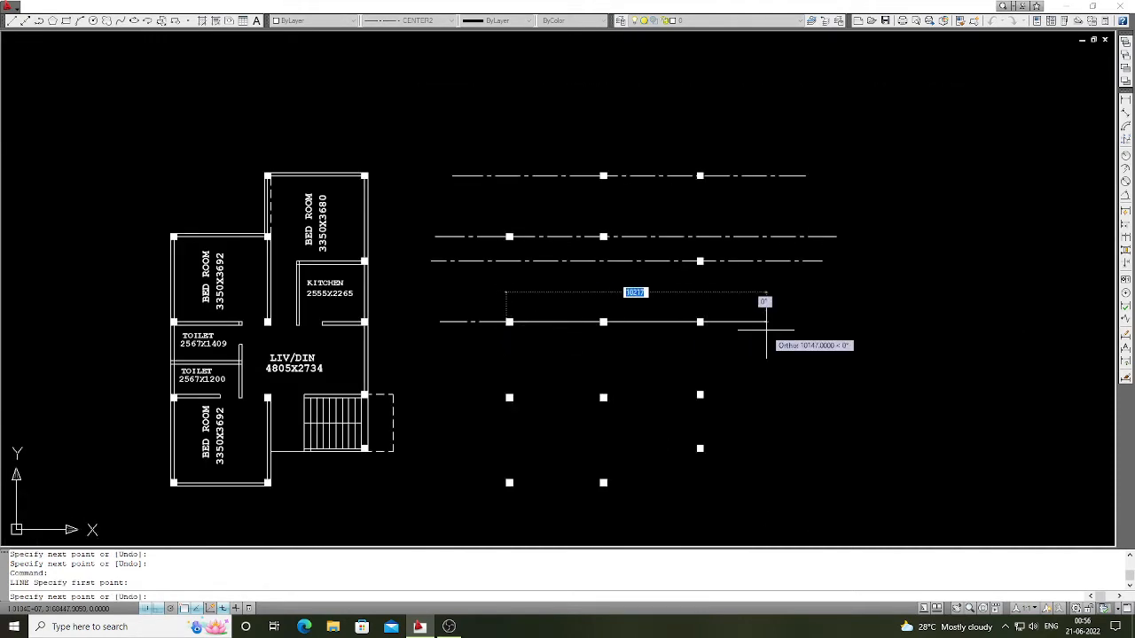
key(Return)
scroll(520, 333, up, 2)
key(Return)
scroll(483, 309, down, 2)
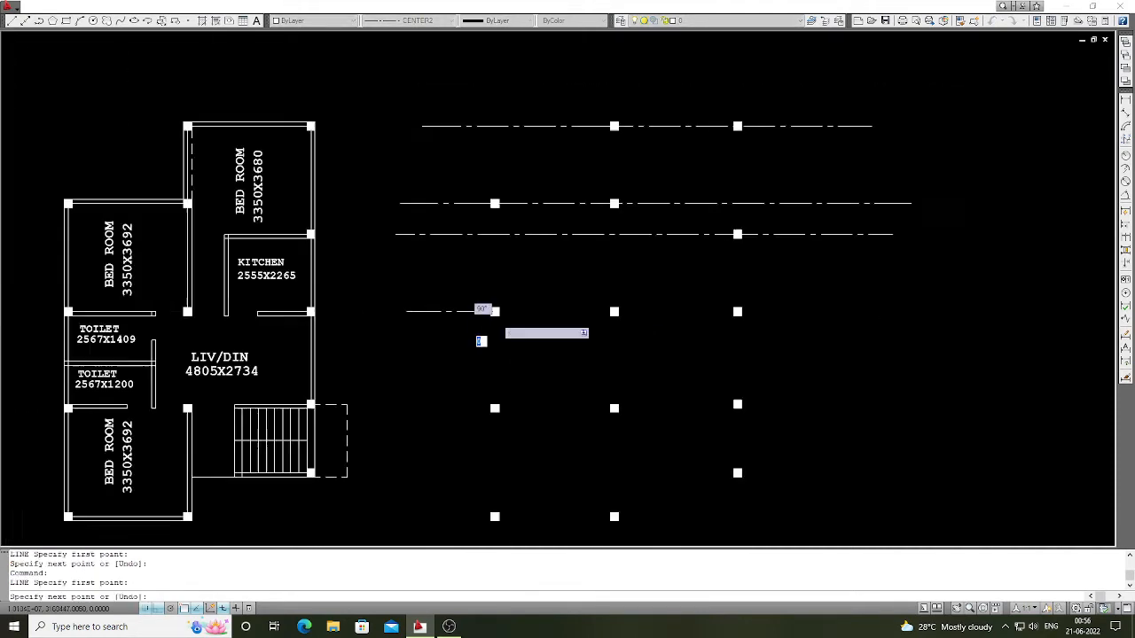
click(485, 311)
click(869, 311)
key(Return)
Step: Draw a horizontal centreline leftward from the left-edge midpoint of the fifth row's leftmost column
key(Return)
scroll(453, 426, up, 4)
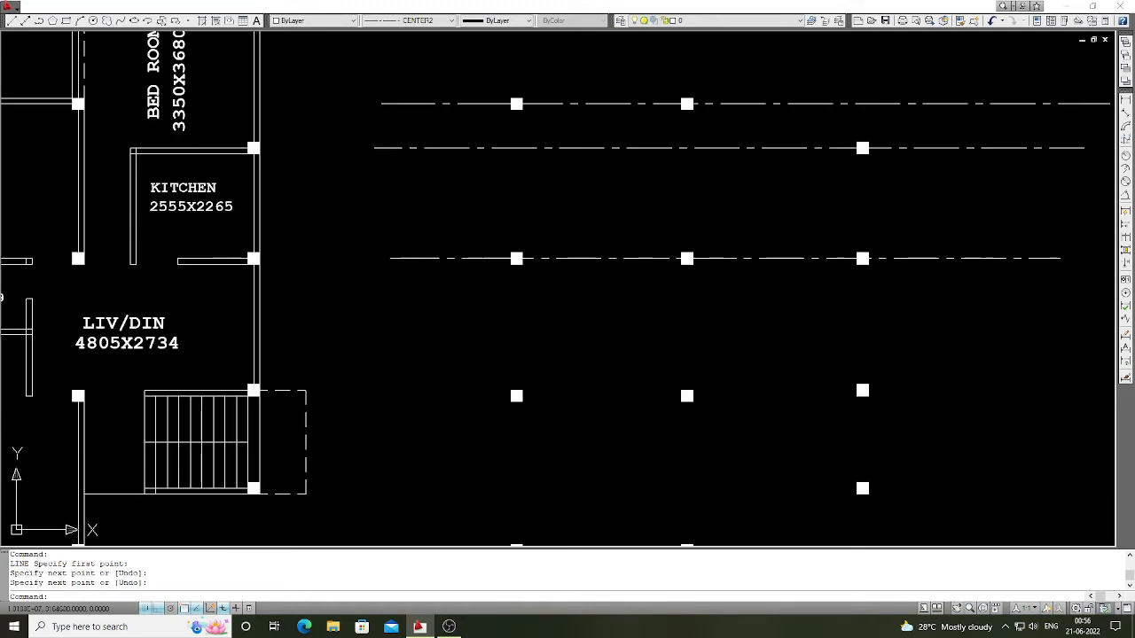
click(563, 370)
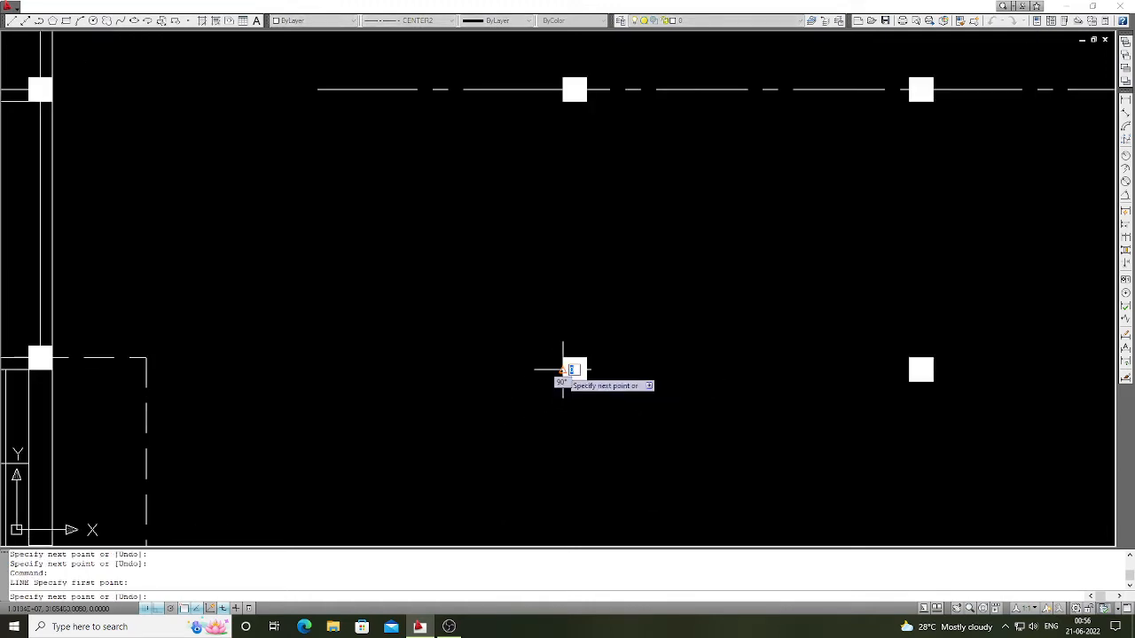
scroll(555, 375, down, 2)
click(413, 379)
key(Return)
Step: Draw the fifth row's centreline rightward from its leftmost column to beyond the right column line
key(Return)
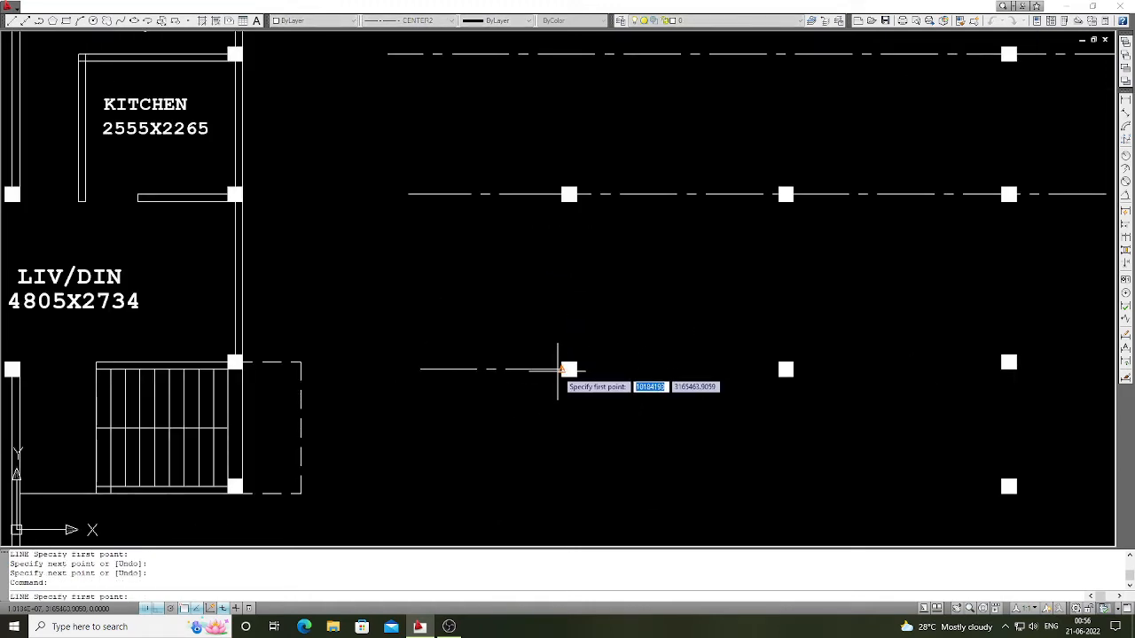
key(Return)
key(Return)
key(Return)
key(Return)
key(Return)
key(Return)
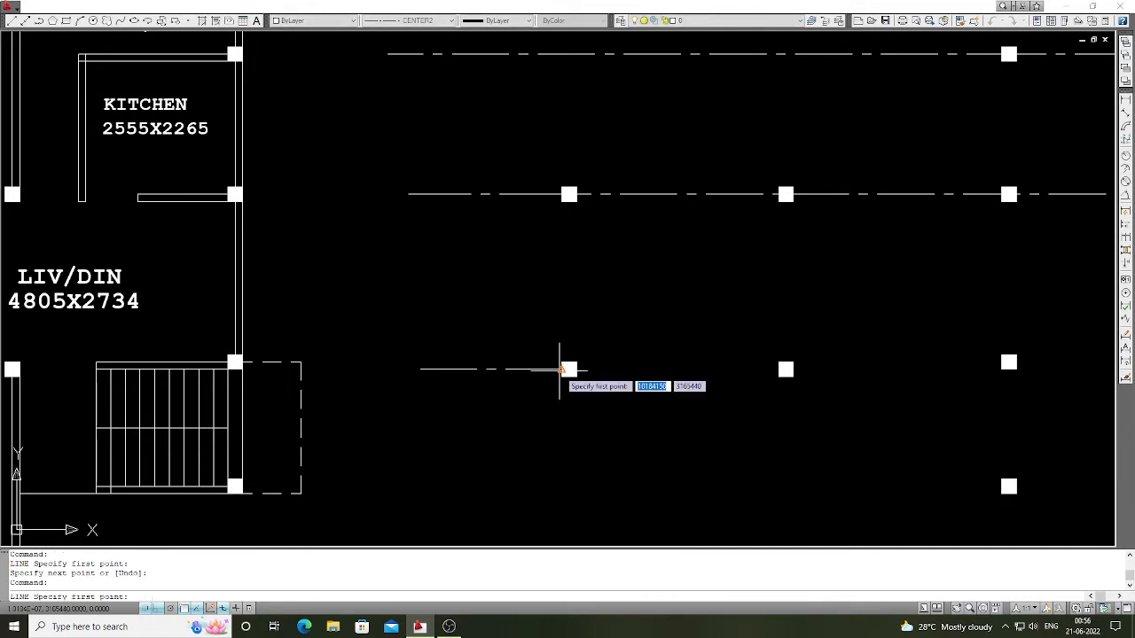
click(559, 370)
scroll(558, 370, down, 2)
click(814, 380)
key(Return)
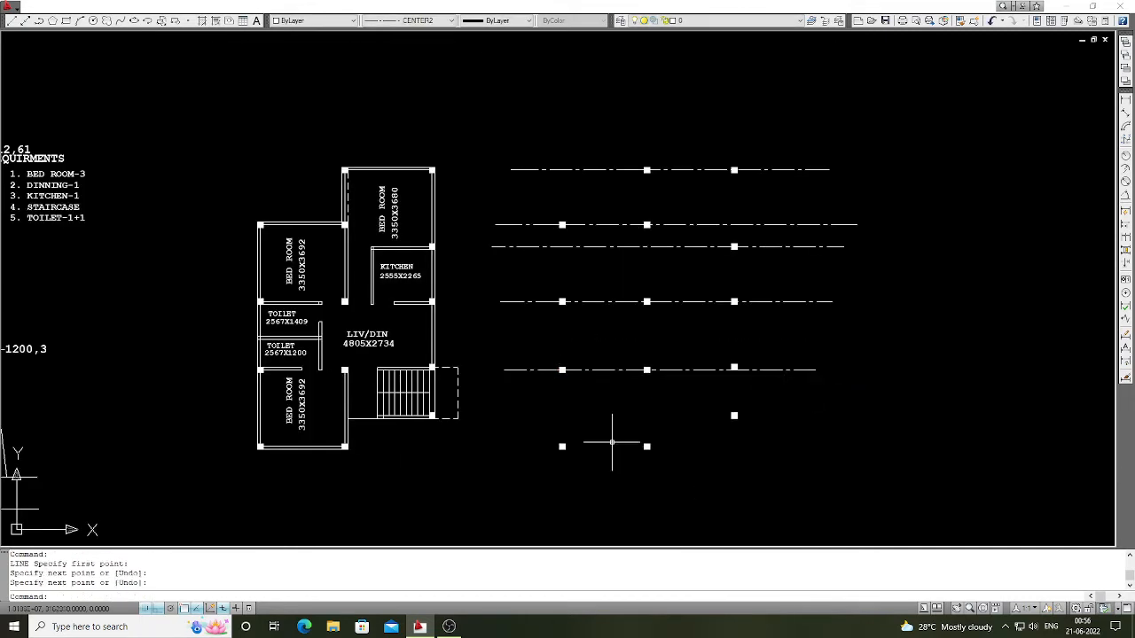
Step: Draw a horizontal centreline in the floor plan from the staircase's upper-left end leftward past the lower bedroom's outer wall
scroll(612, 434, up, 2)
scroll(674, 421, down, 2)
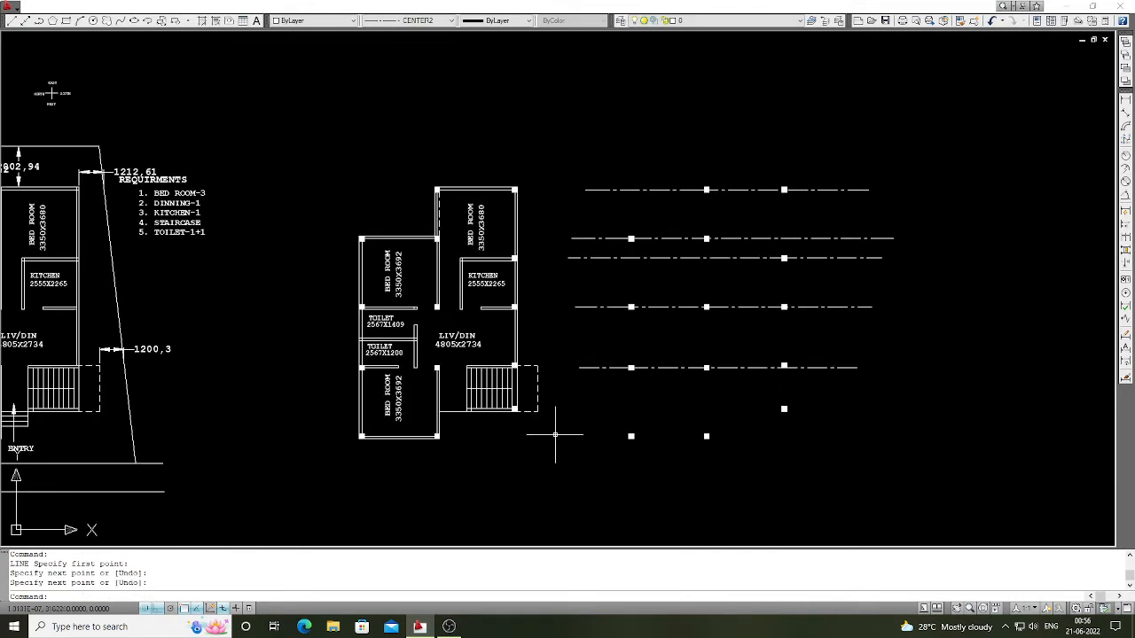
scroll(479, 410, up, 2)
scroll(474, 408, up, 2)
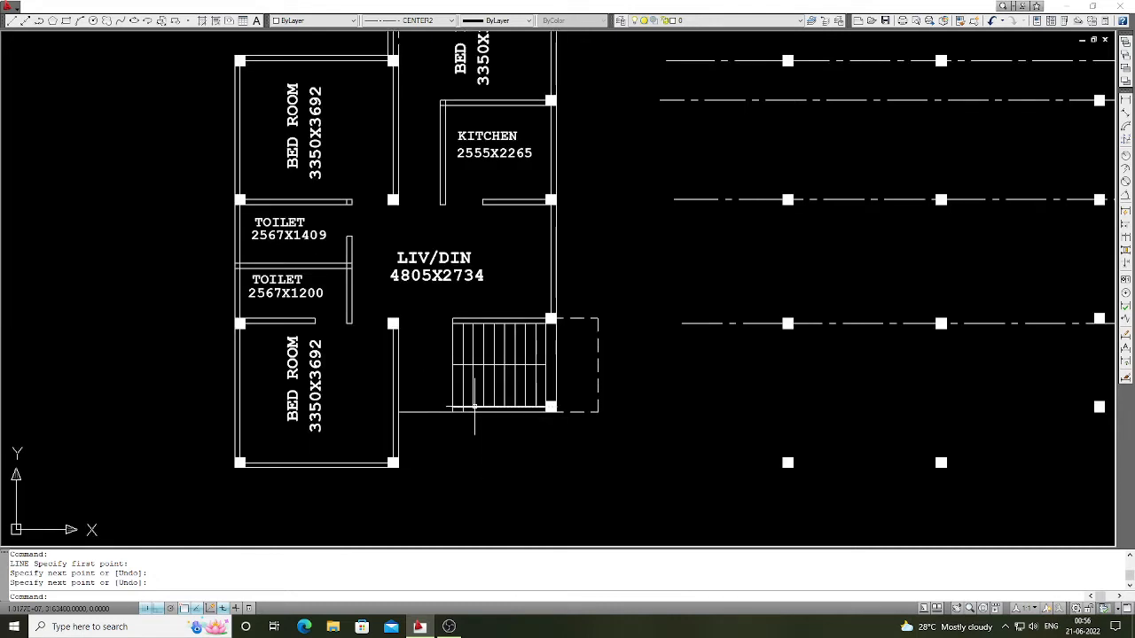
text(l)
key(Return)
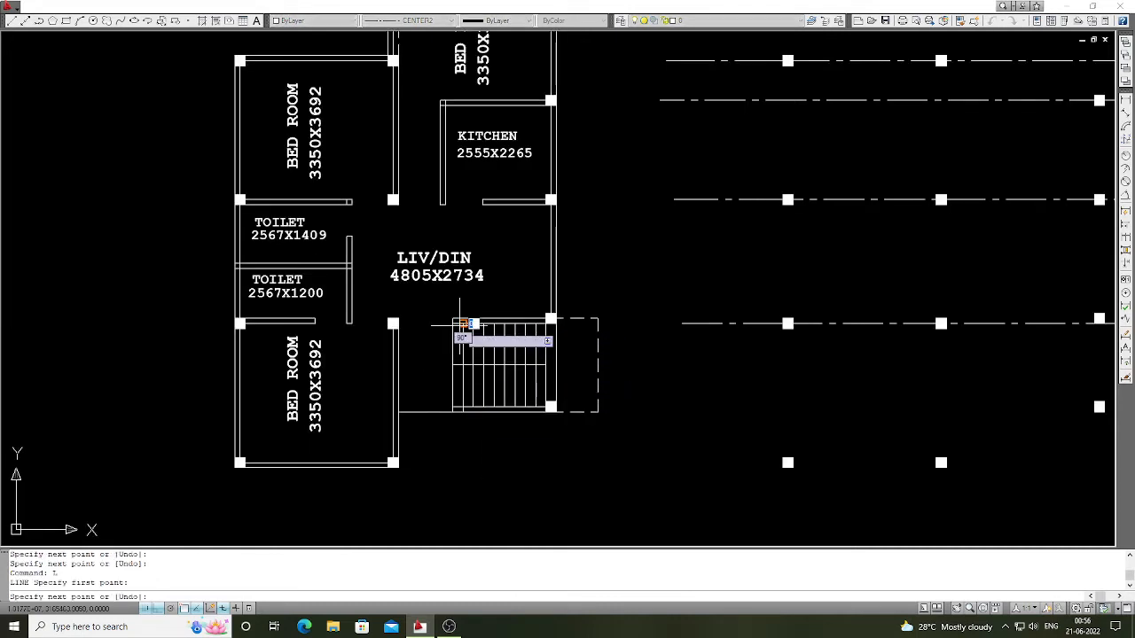
click(462, 322)
click(200, 369)
key(Return)
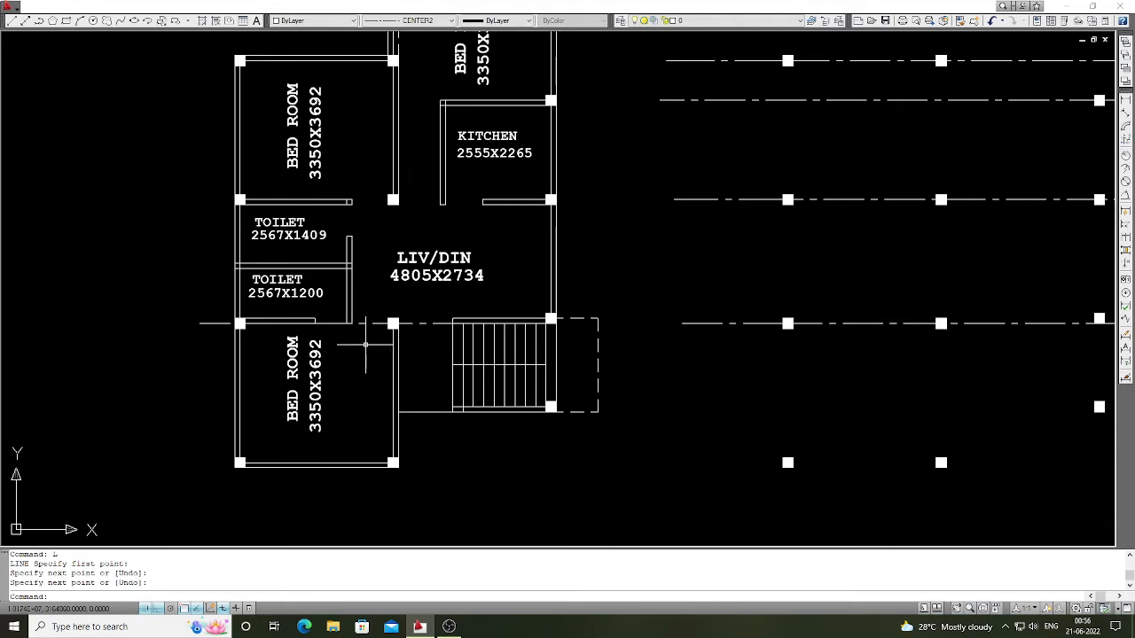
Step: Move the column at the lower bedroom's upper-right corner up 125 so its bottom edge sits on the new centreline
scroll(365, 344, up, 2)
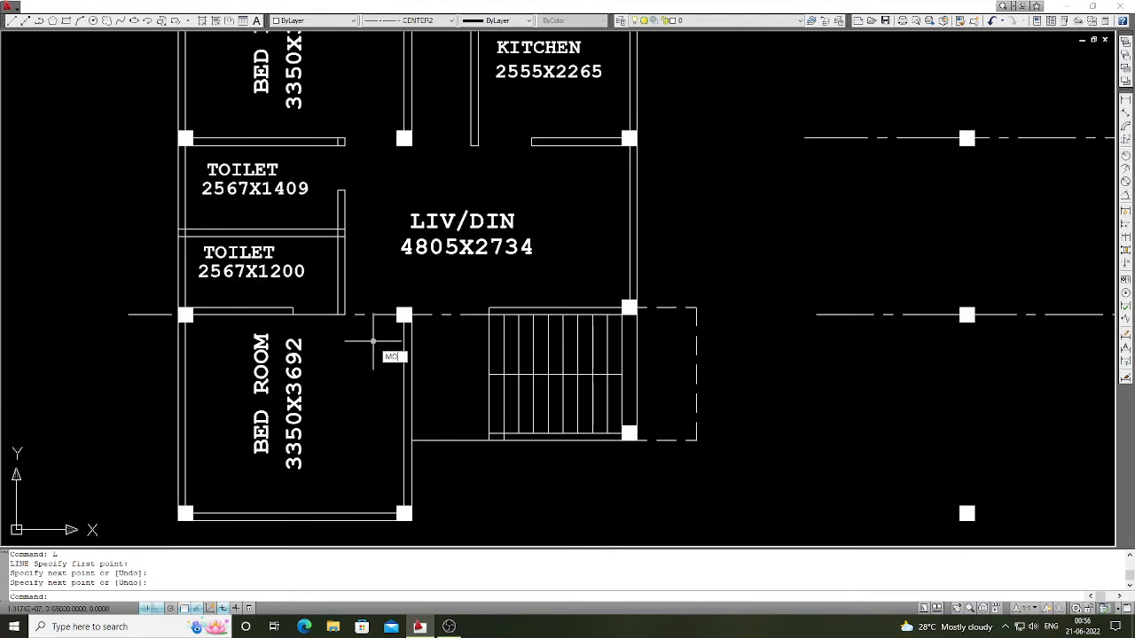
text(move)
key(Return)
scroll(373, 341, up, 4)
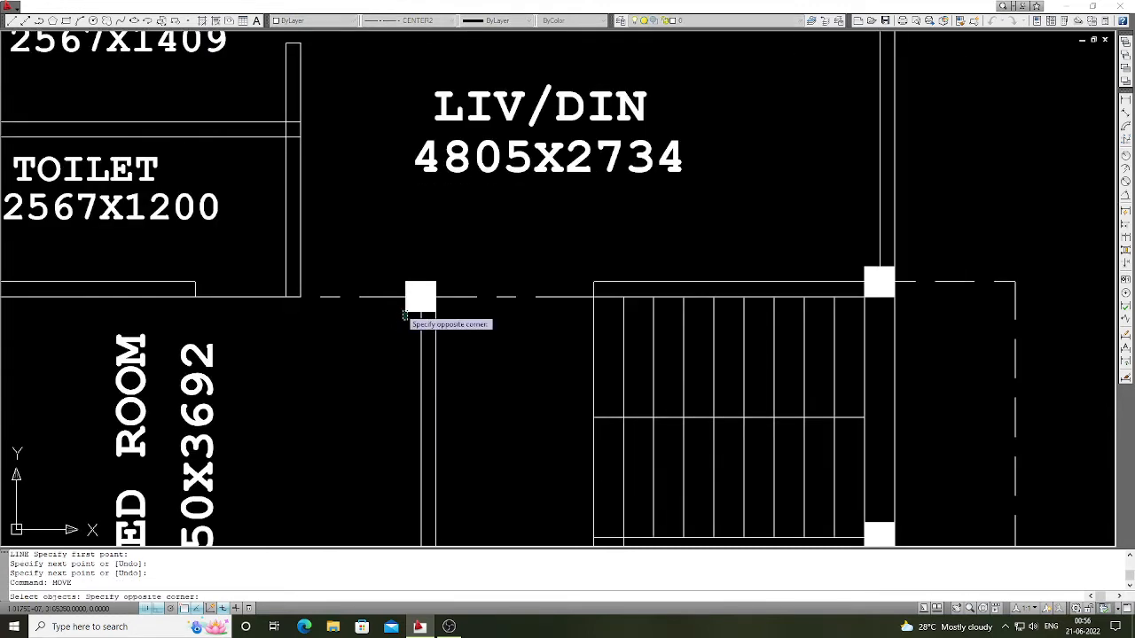
click(404, 313)
key(Return)
click(435, 312)
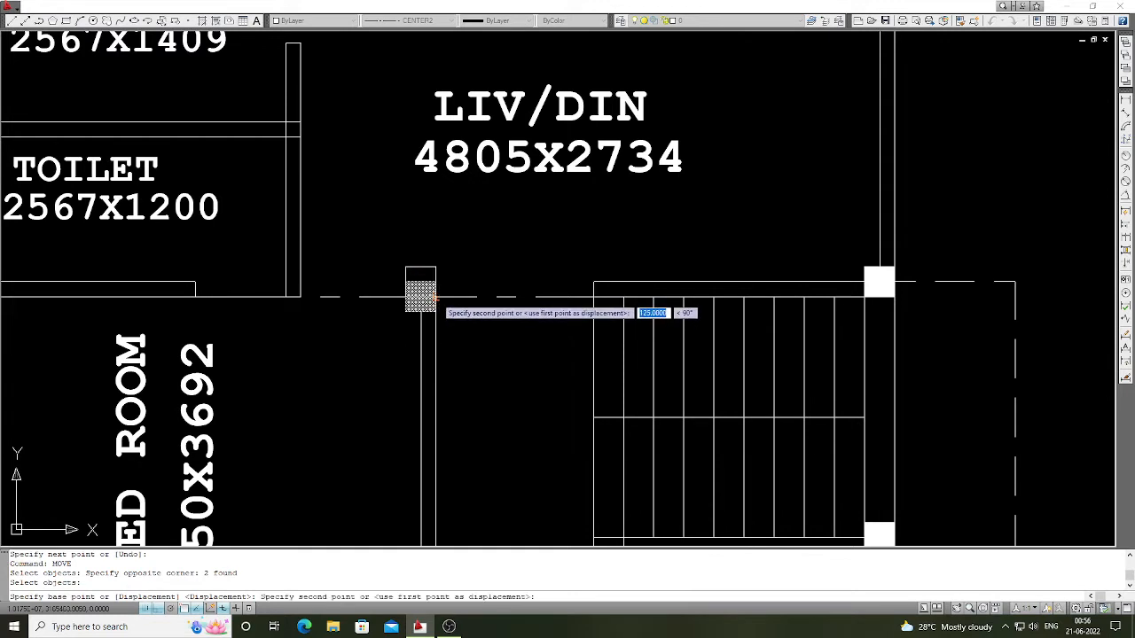
click(436, 297)
Step: Move the column at the lower bedroom's upper-left corner up 125 onto the same centreline
scroll(503, 311, down, 4)
scroll(298, 346, up, 5)
key(Return)
click(308, 317)
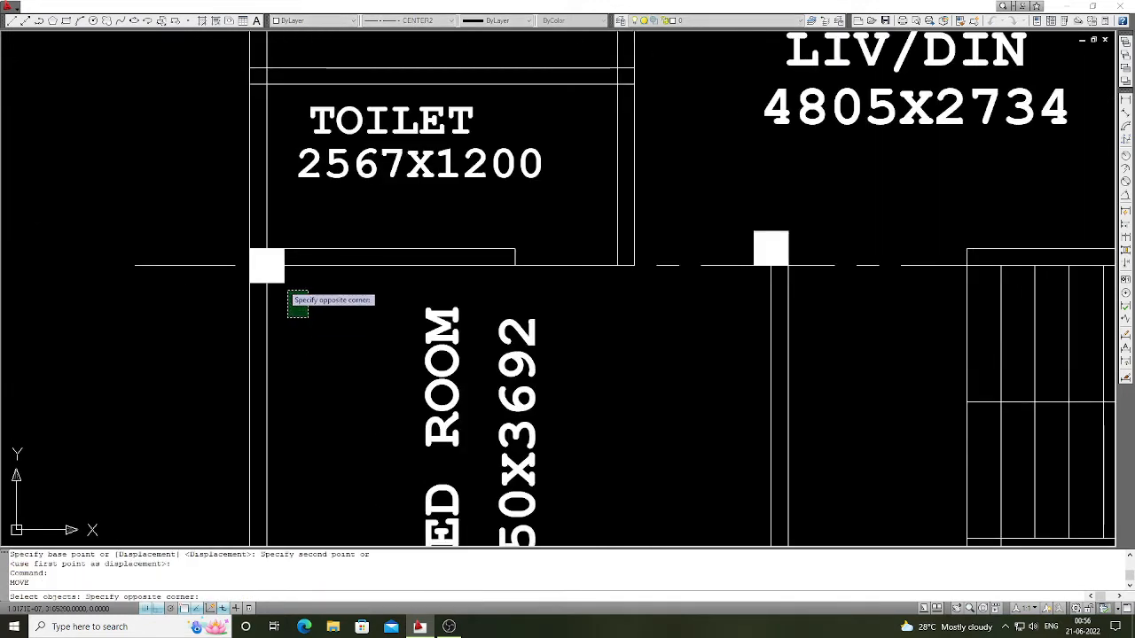
click(278, 279)
key(Return)
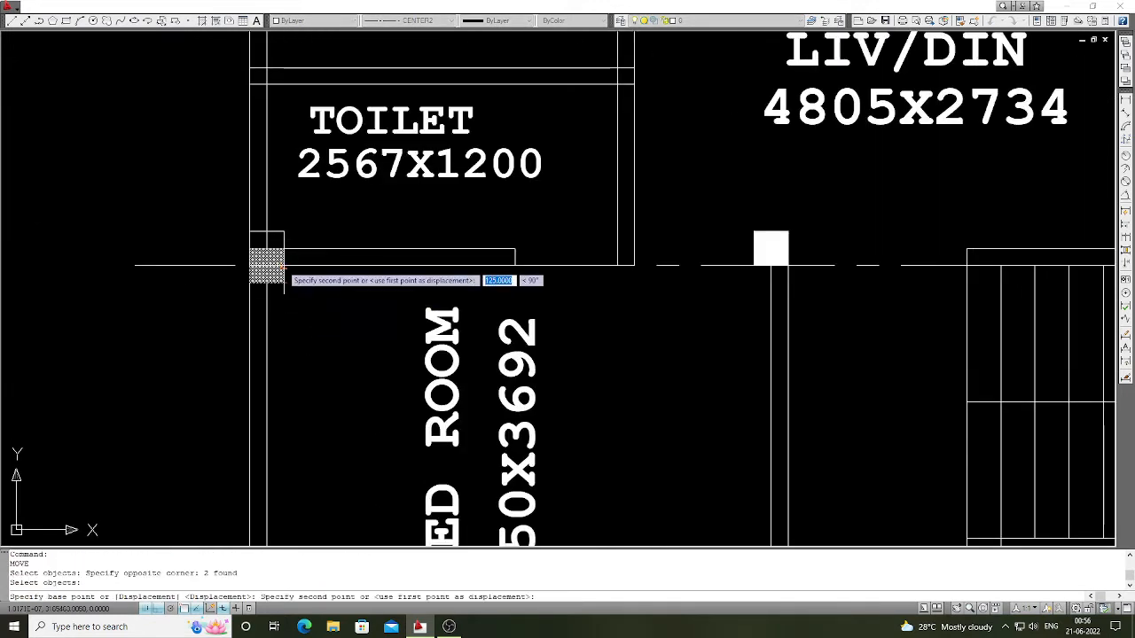
click(282, 280)
Step: Move the left and middle columns of the layout's fifth row up half a column so their bottom edges meet the centreline
scroll(325, 300, down, 5)
scroll(689, 304, up, 3)
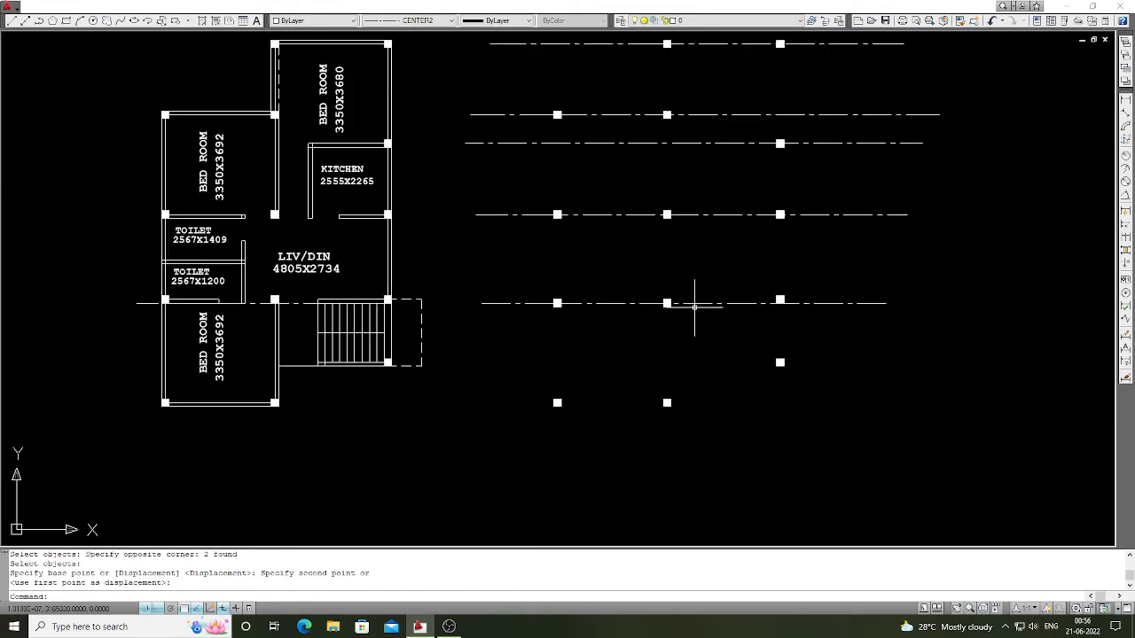
scroll(730, 326, down, 2)
scroll(732, 322, up, 2)
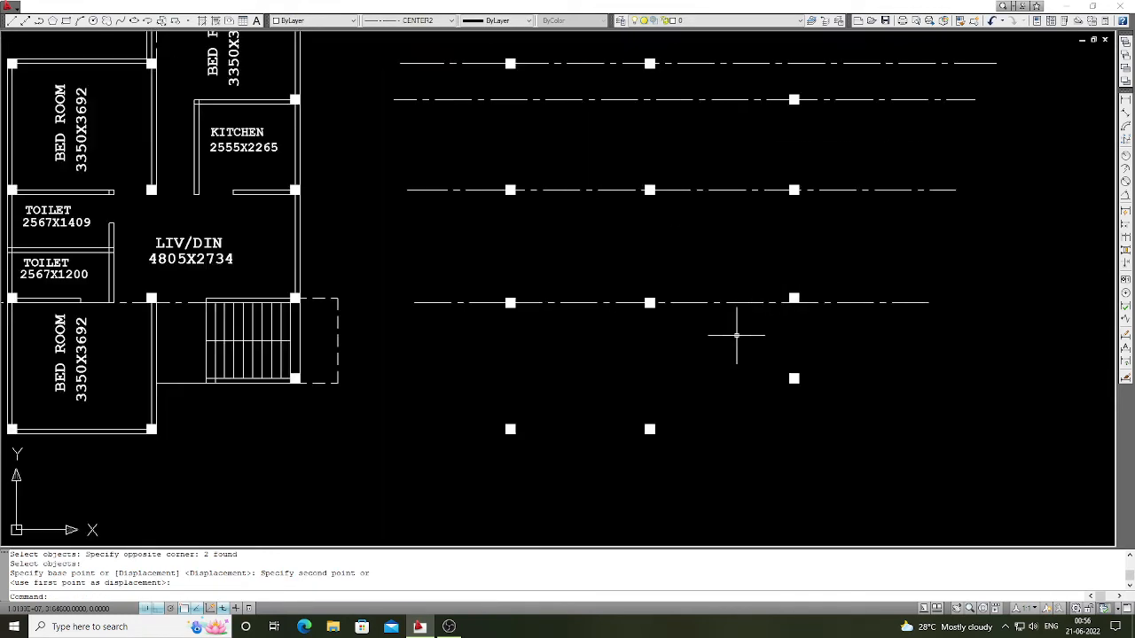
scroll(673, 329, up, 2)
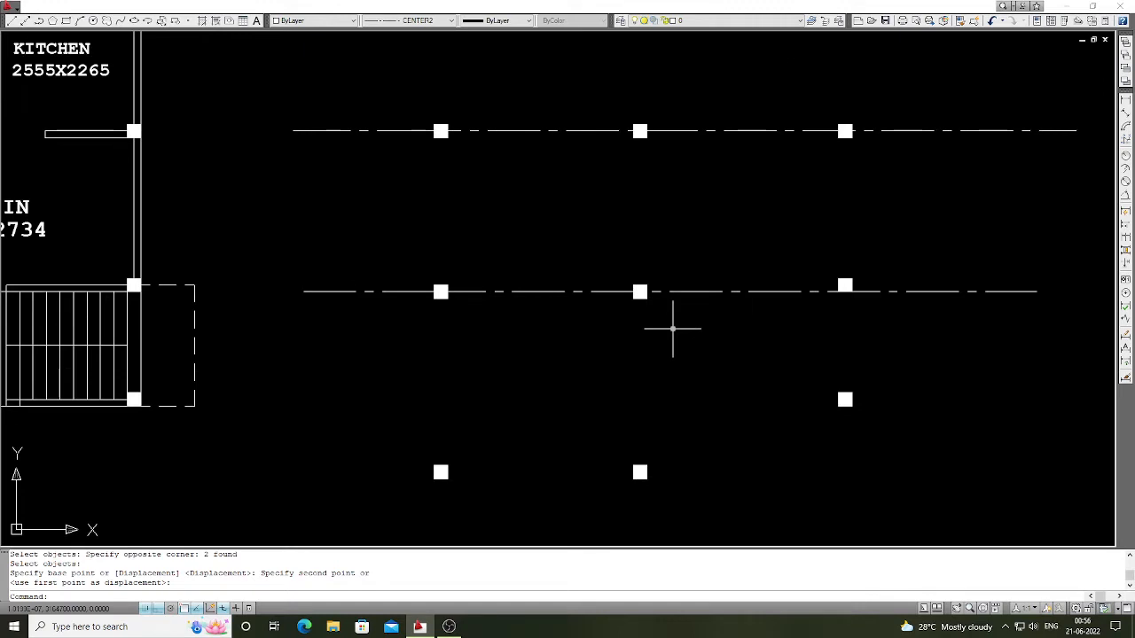
scroll(662, 325, up, 2)
scroll(687, 313, up, 2)
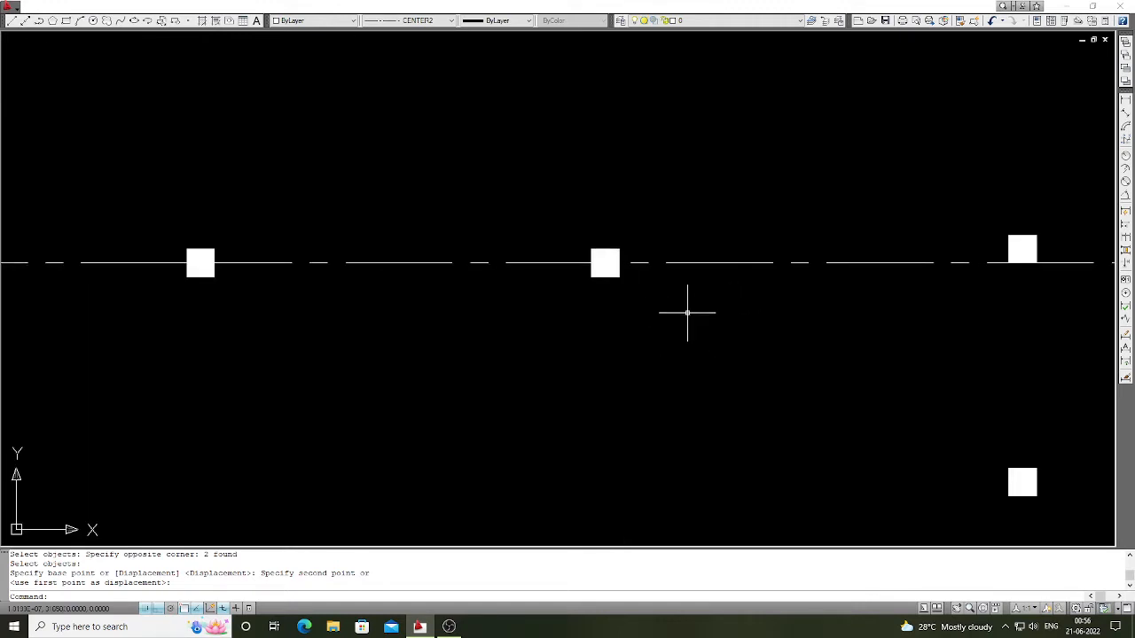
key(Return)
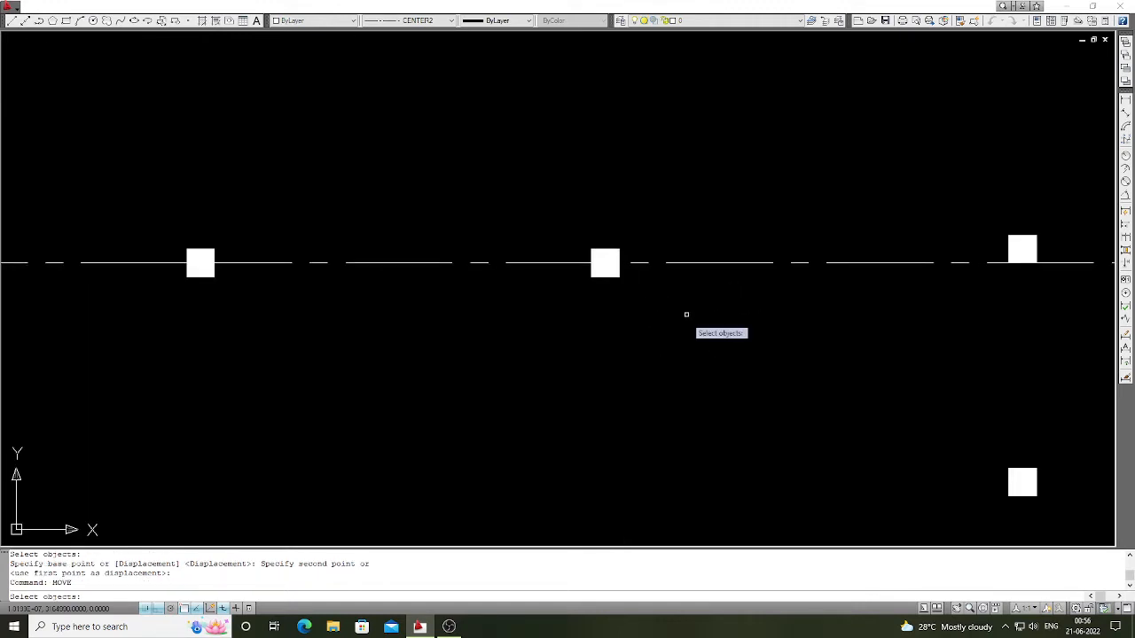
click(686, 322)
click(186, 275)
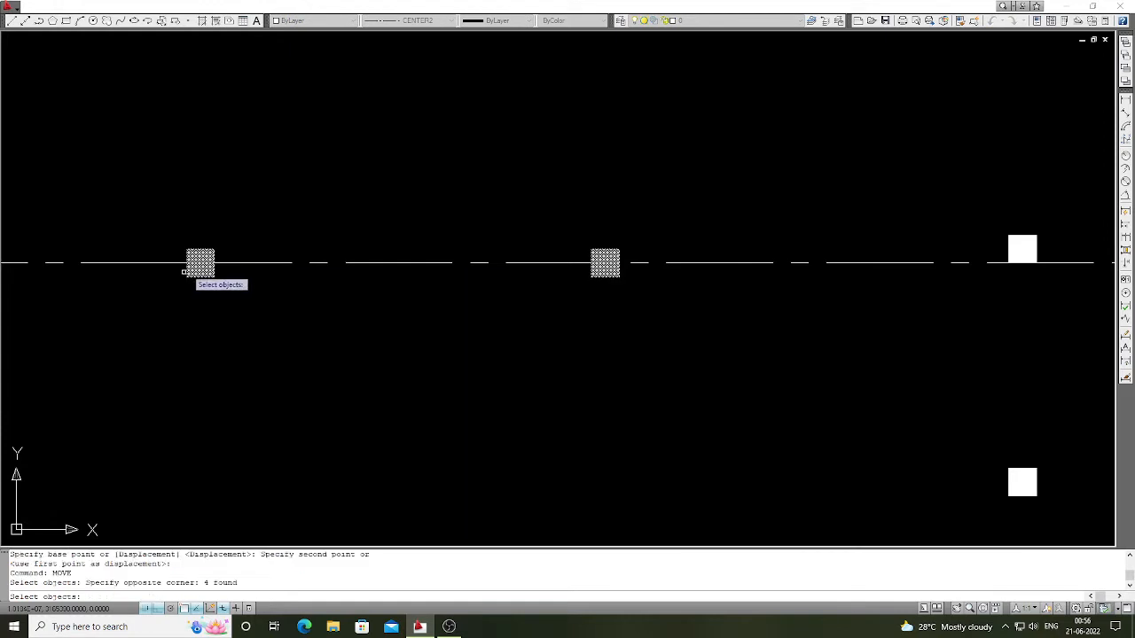
key(Return)
click(610, 279)
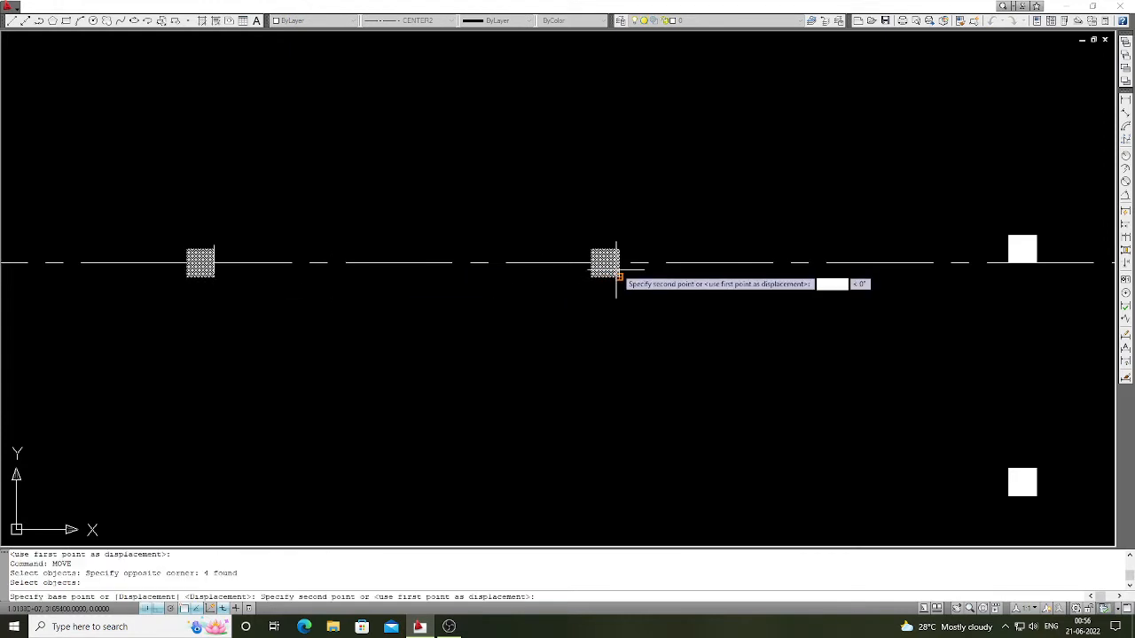
click(610, 264)
Step: Erase both segments of the fifth row's centreline in the column layout
scroll(590, 310, down, 6)
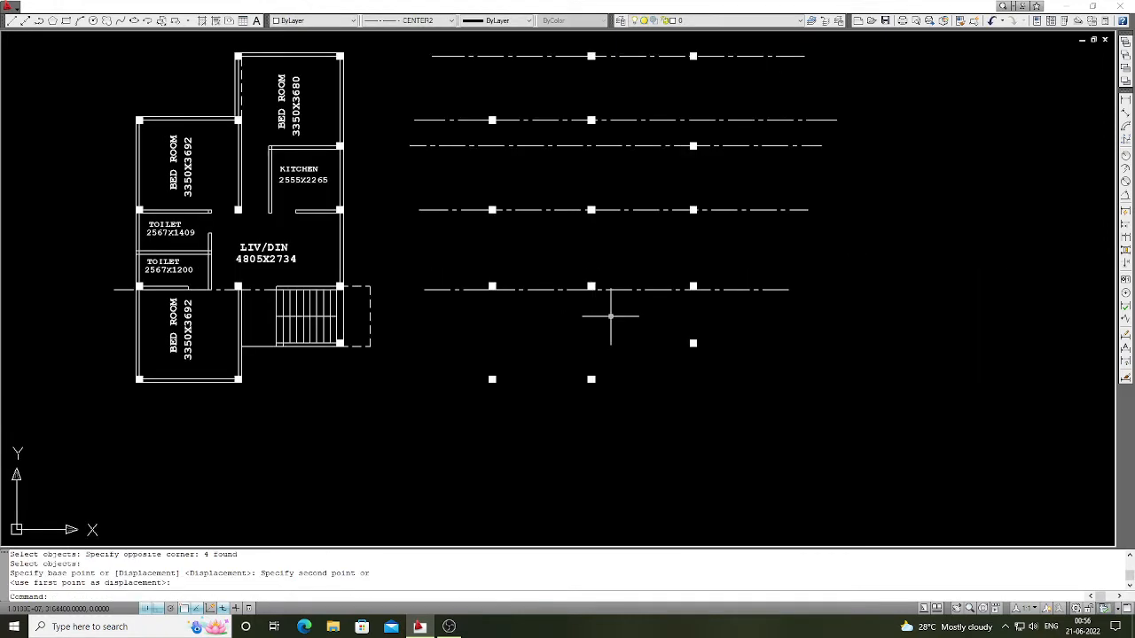
key(Return)
click(619, 302)
click(631, 279)
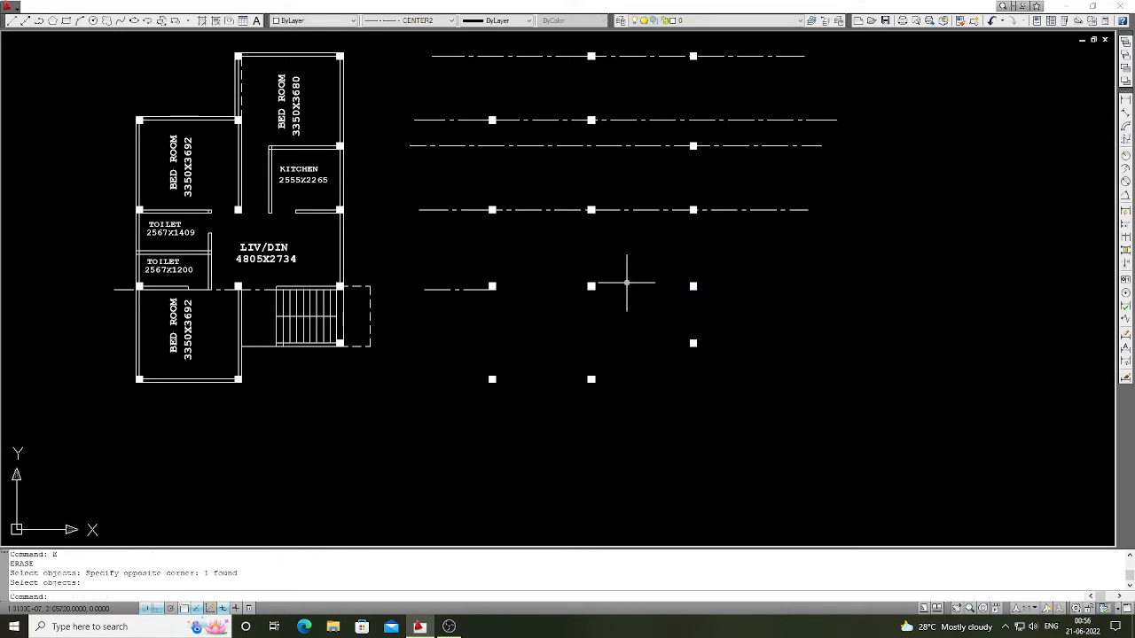
click(548, 319)
click(457, 284)
key(Delete)
Step: Draw a new horizontal centreline leftward from the left-edge midpoint of the moved leftmost column in the fifth row
text(L)
key(Return)
scroll(459, 288, up, 2)
click(497, 283)
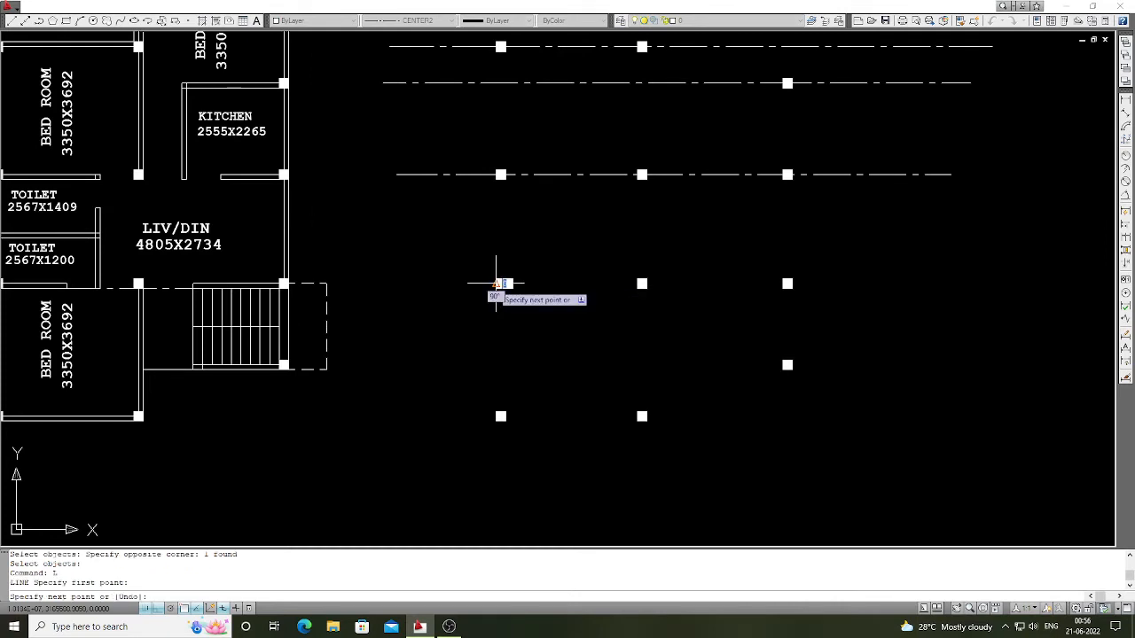
click(403, 307)
key(Return)
Step: Draw the fifth row's new centreline rightward from its leftmost column through all three columns and past the right one
key(Return)
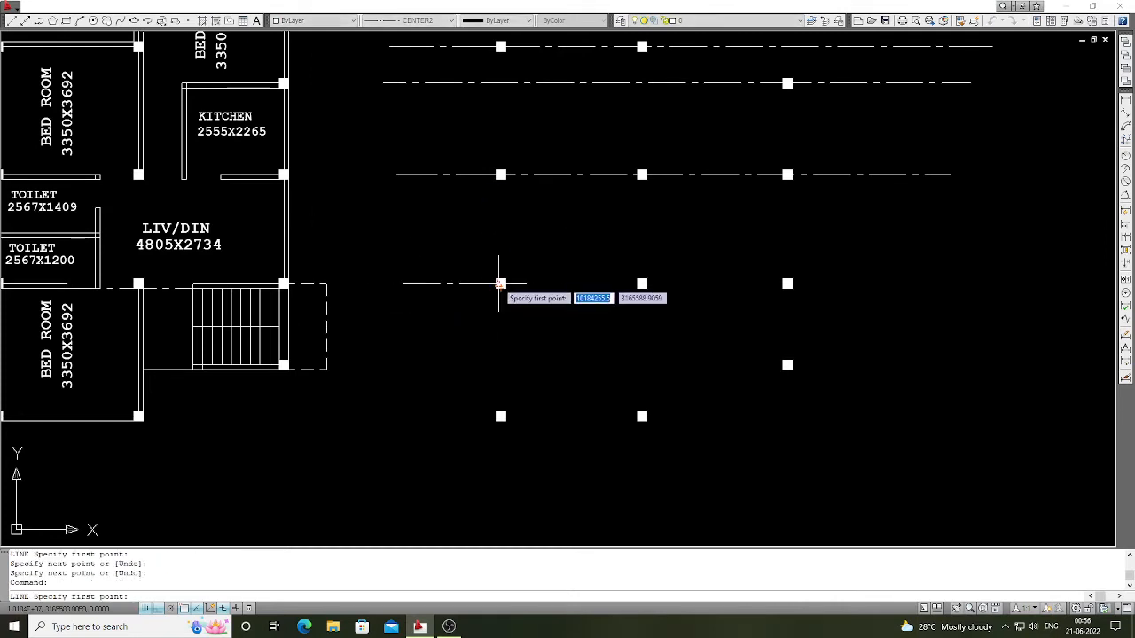
click(501, 284)
scroll(490, 292, down, 2)
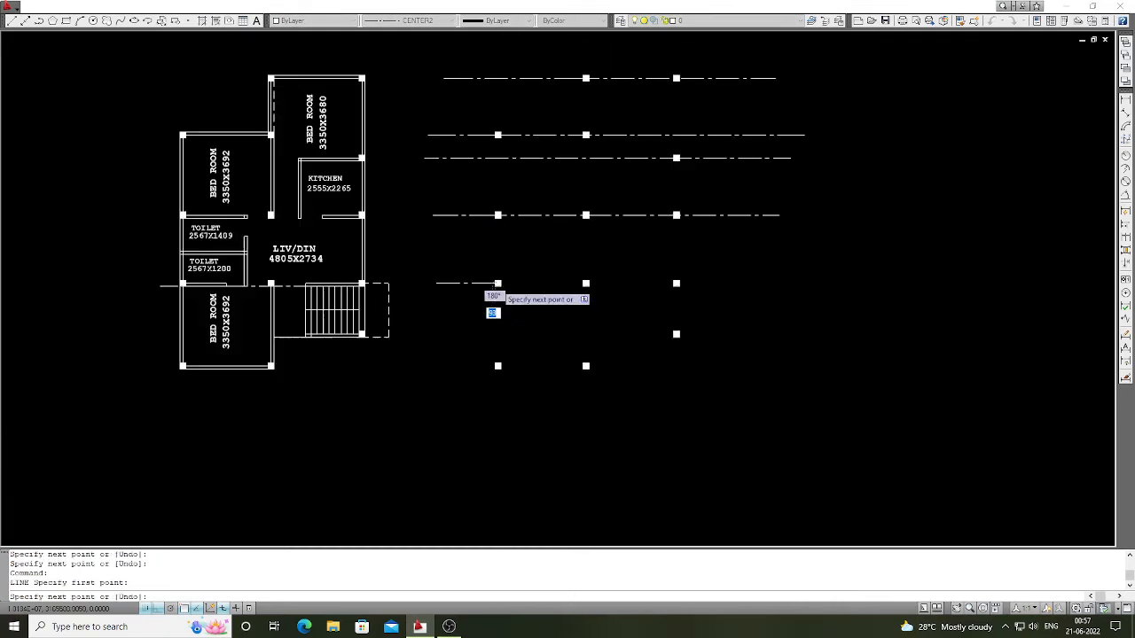
click(773, 285)
key(Return)
scroll(530, 367, up, 2)
Step: Draw a horizontal centreline leftward from the left-edge midpoint of the sixth row's single column to beyond the left column line
key(Return)
scroll(709, 332, up, 2)
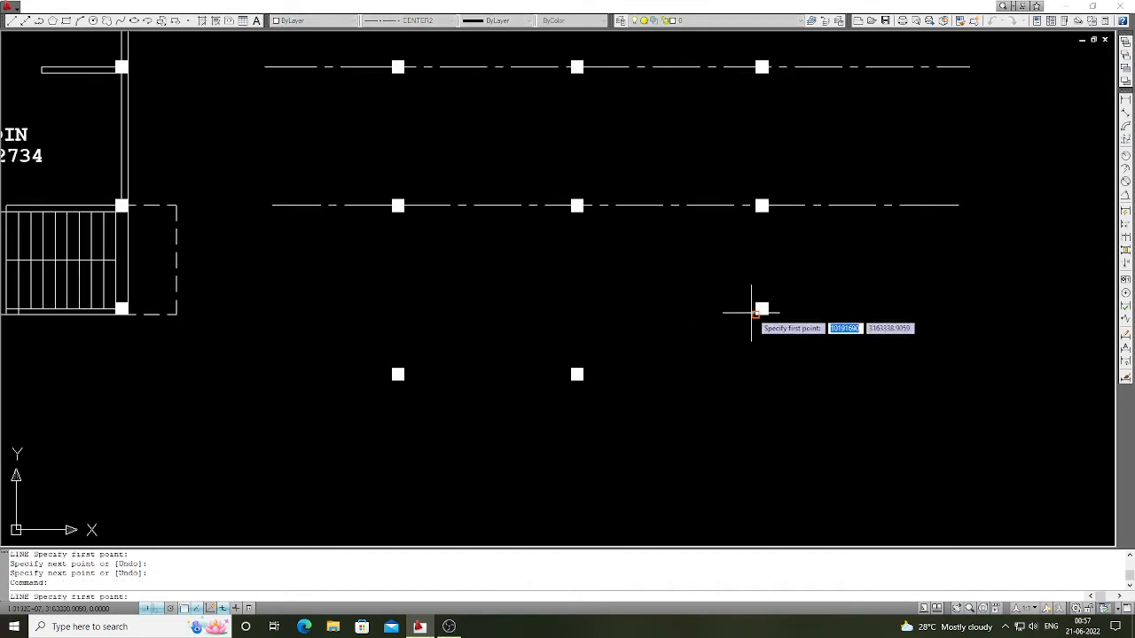
click(756, 309)
scroll(760, 304, down, 2)
click(468, 310)
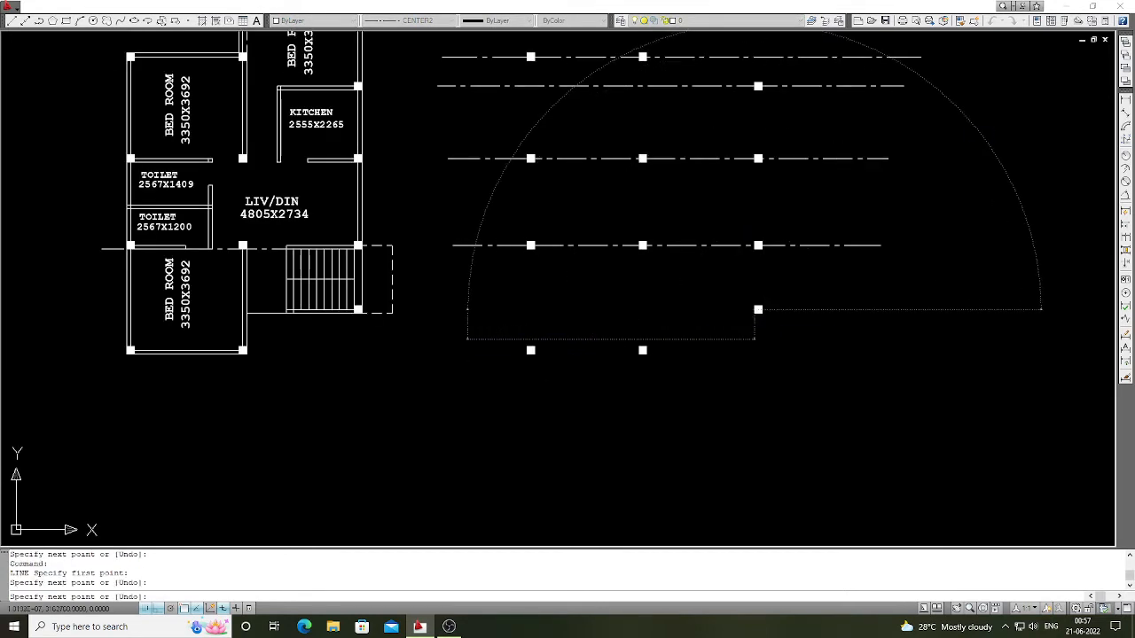
key(Return)
Step: Draw the sixth row's centreline rightward through its column and past it
key(Return)
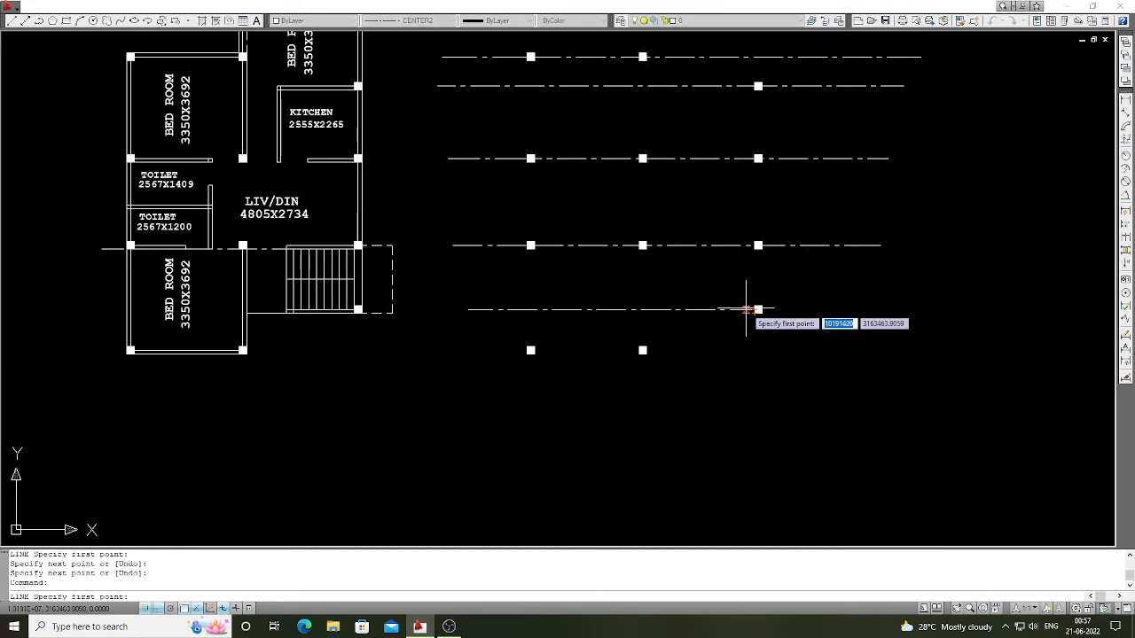
click(750, 309)
click(879, 309)
key(Return)
Step: Draw a horizontal centreline leftward from the left-edge midpoint of the lowest row's left column
scroll(532, 364, up, 2)
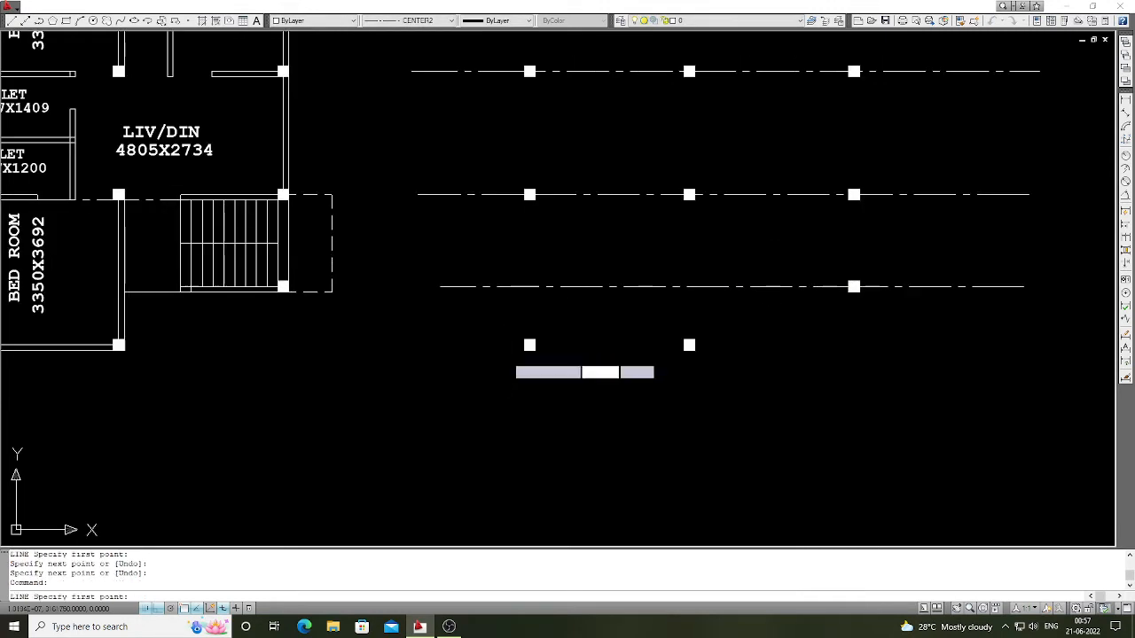
click(529, 345)
click(428, 362)
key(Return)
Step: Draw the lowest row's centreline rightward through both columns to beyond the right column line
key(Return)
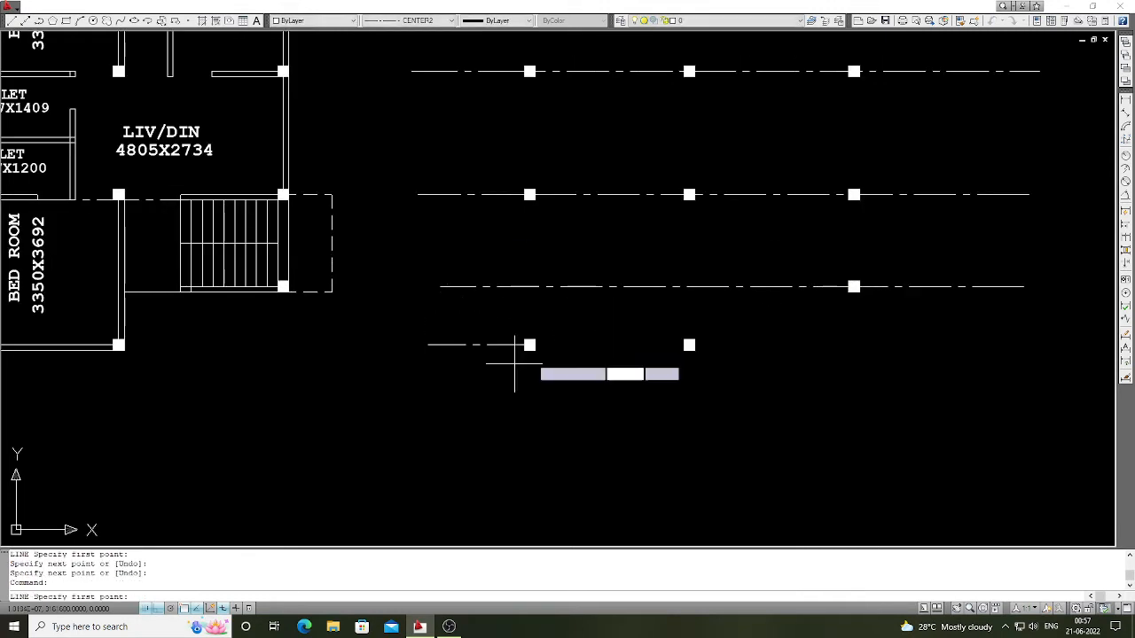
click(529, 345)
scroll(531, 345, down, 2)
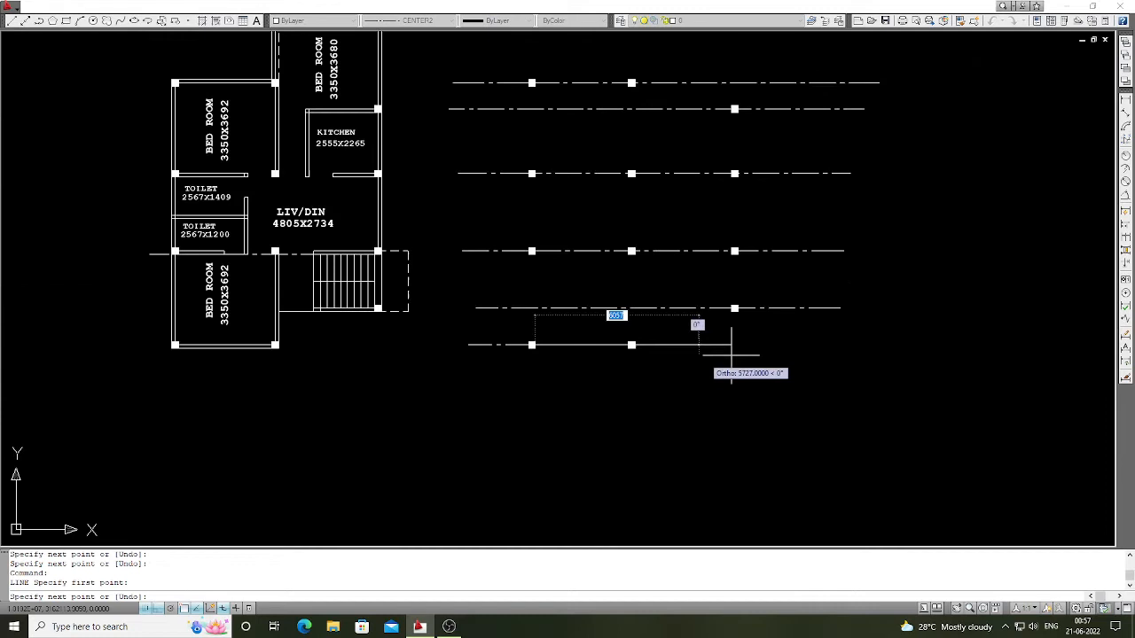
click(828, 344)
key(Return)
scroll(805, 402, down, 2)
scroll(784, 312, up, 2)
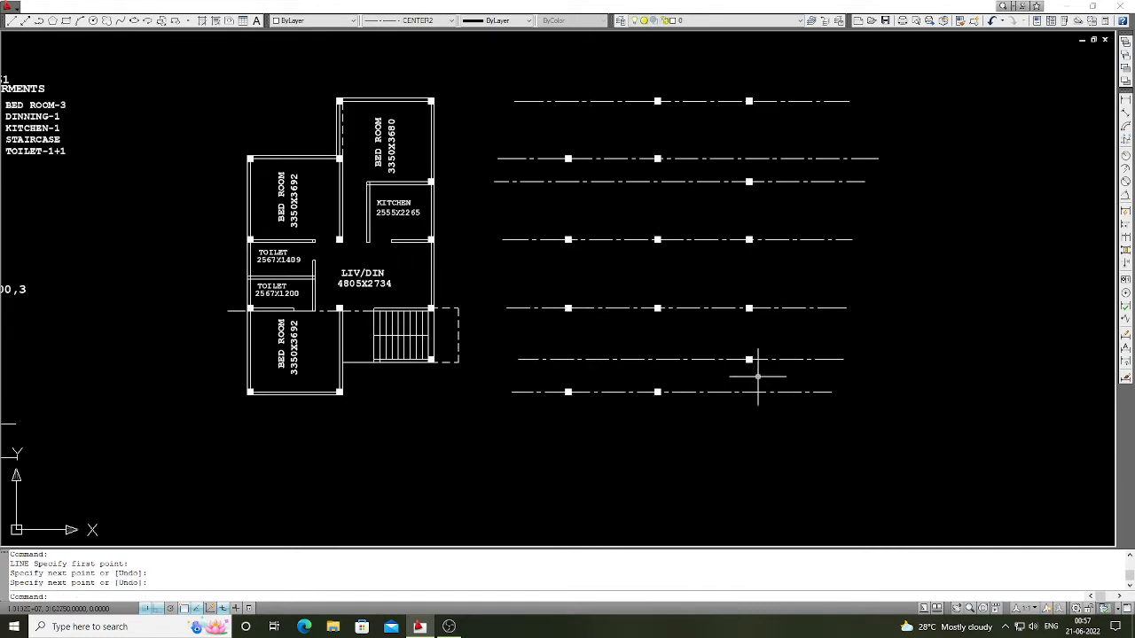
Step: Draw a rectangle of about 9420 by 13640 around all the columns, crossing the ends of the centrelines
click(65, 20)
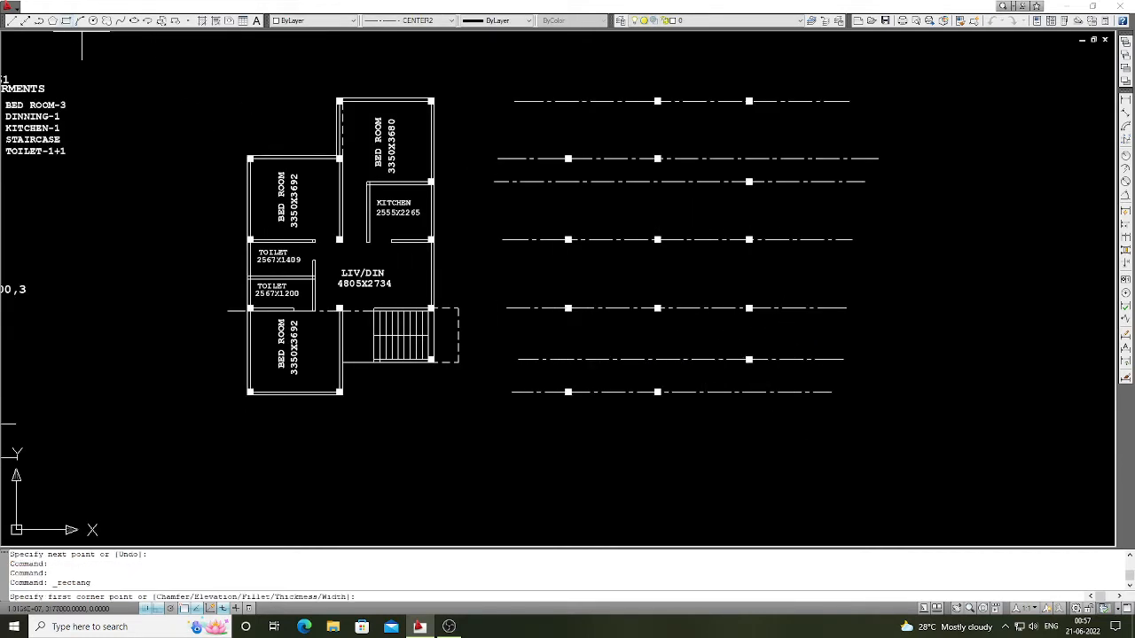
click(549, 413)
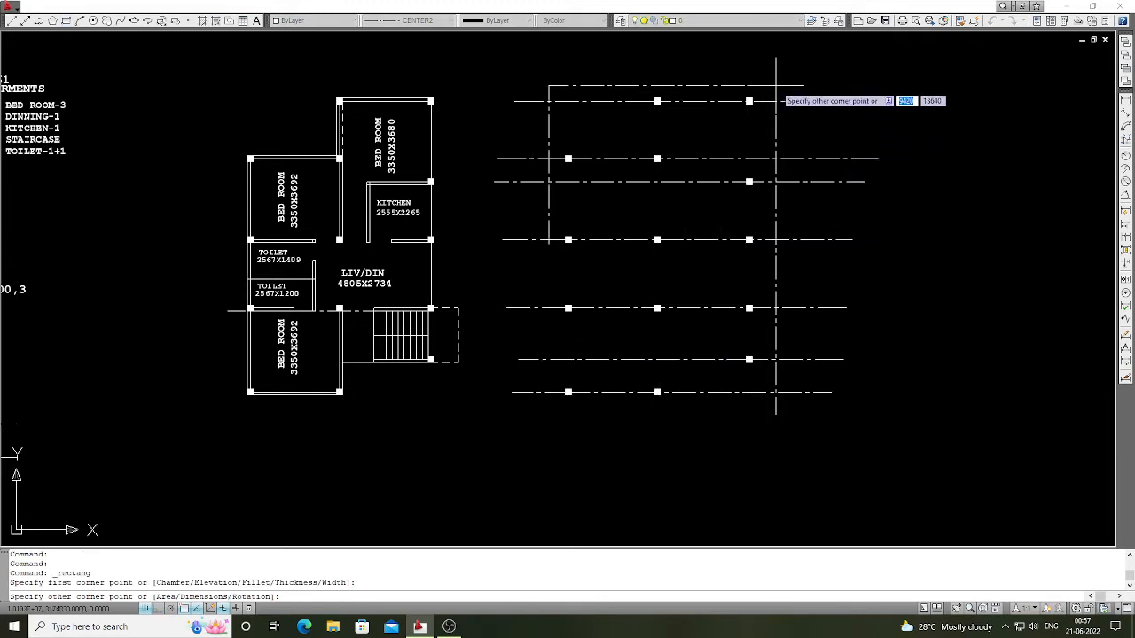
click(776, 85)
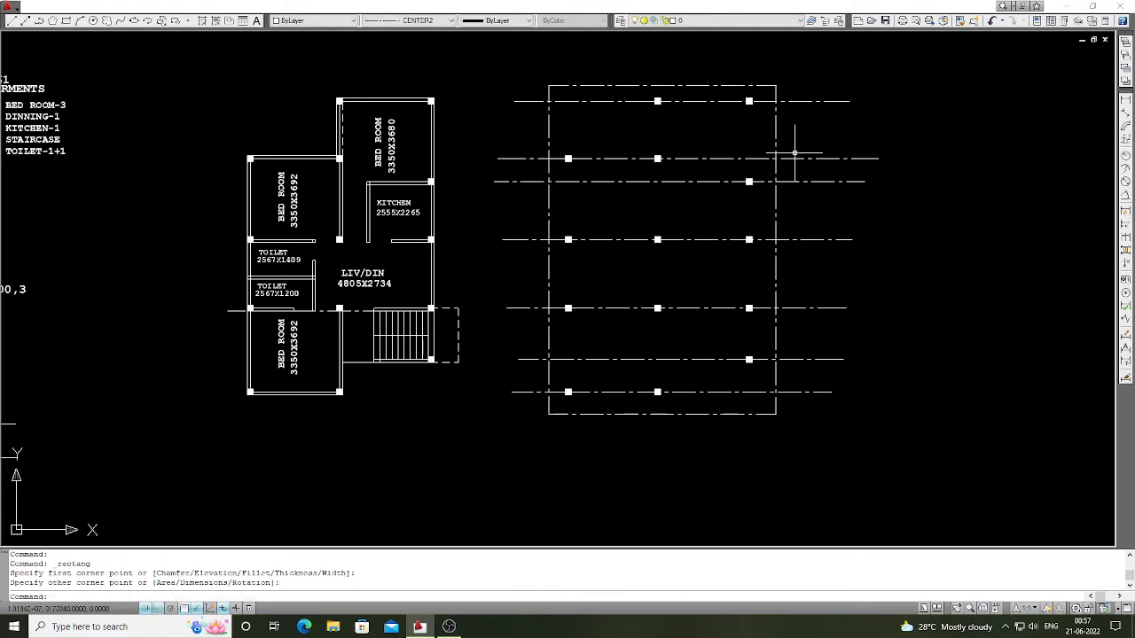
Step: Trim the centreline ends that extend right of the rectangle, using the rectangle as the cutting edge
text(tr)
key(Return)
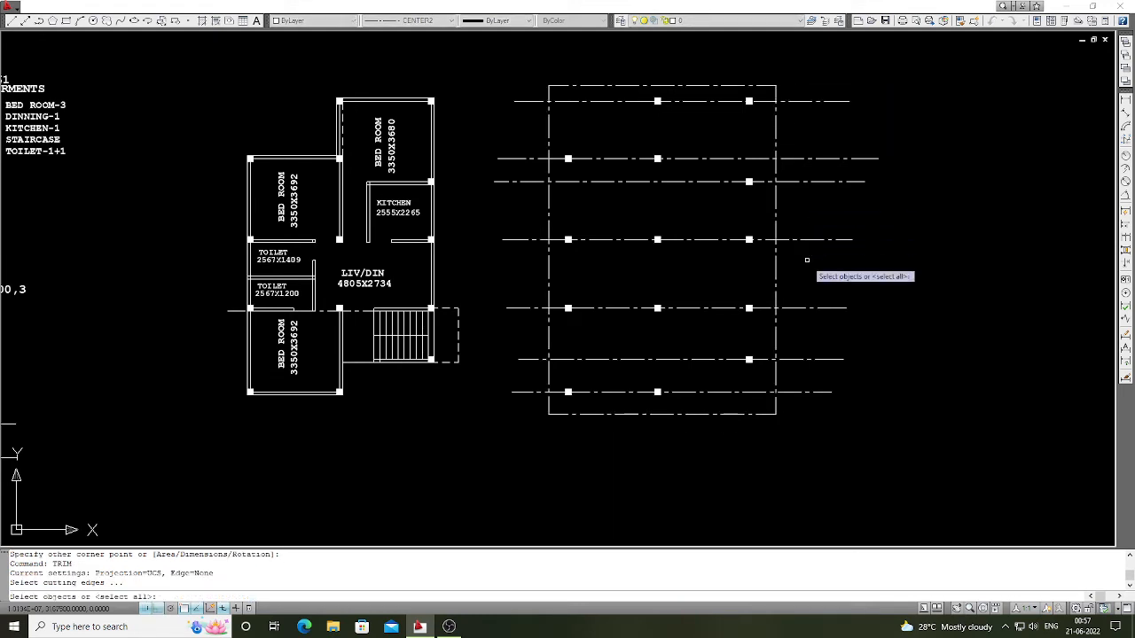
click(768, 263)
key(Return)
click(855, 414)
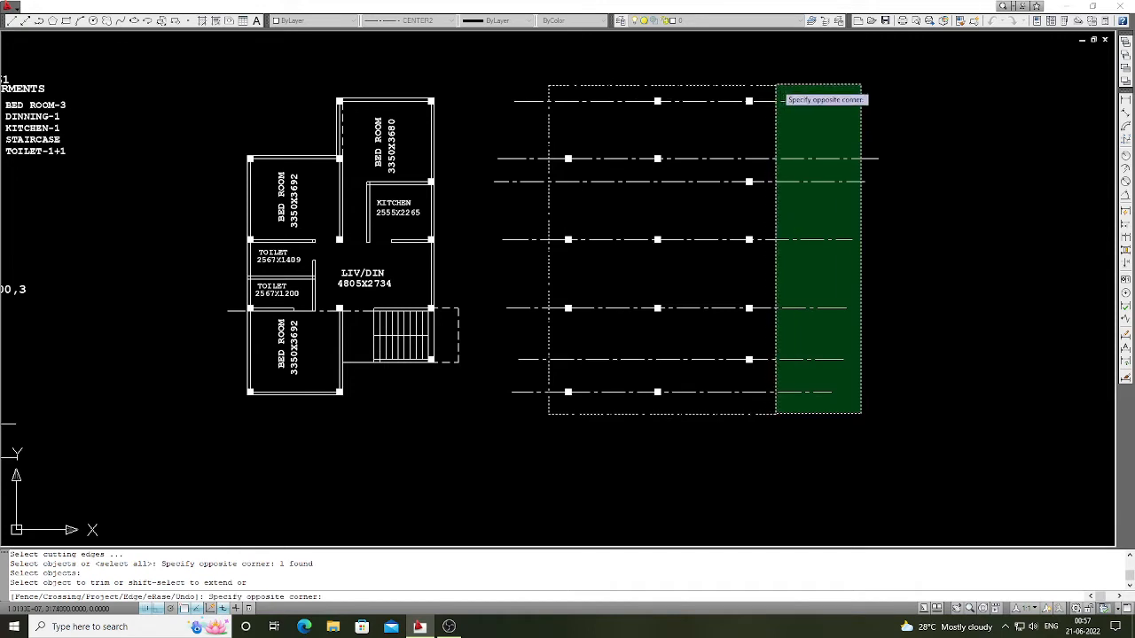
click(787, 85)
key(Return)
Step: Trim the uppermost centreline's remaining right end back to the rectangle
key(Return)
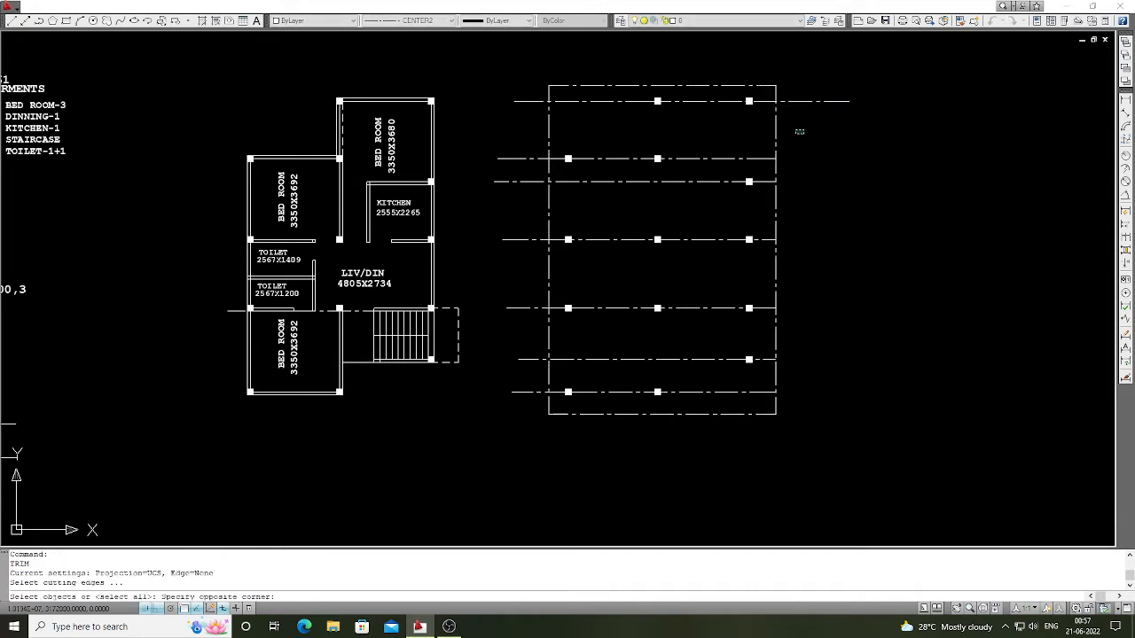
click(803, 116)
click(765, 134)
key(Return)
click(800, 122)
click(788, 97)
key(Return)
Step: Trim the centreline ends that extend left of the rectangle, using the rectangle as the cutting edge
key(Return)
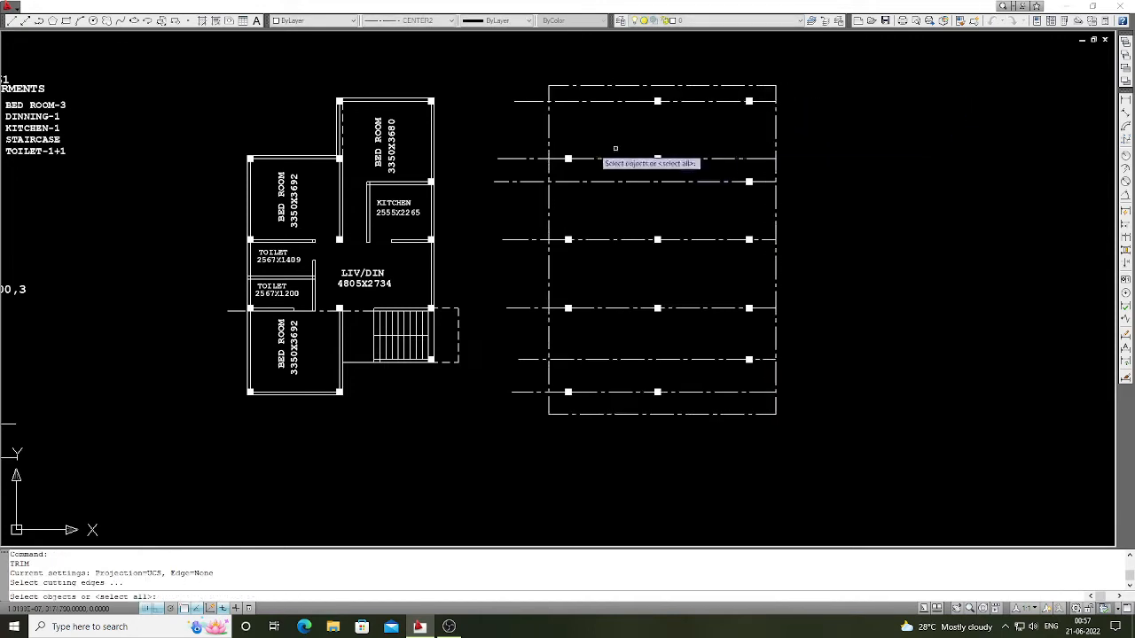
click(573, 140)
click(535, 129)
key(Return)
click(535, 405)
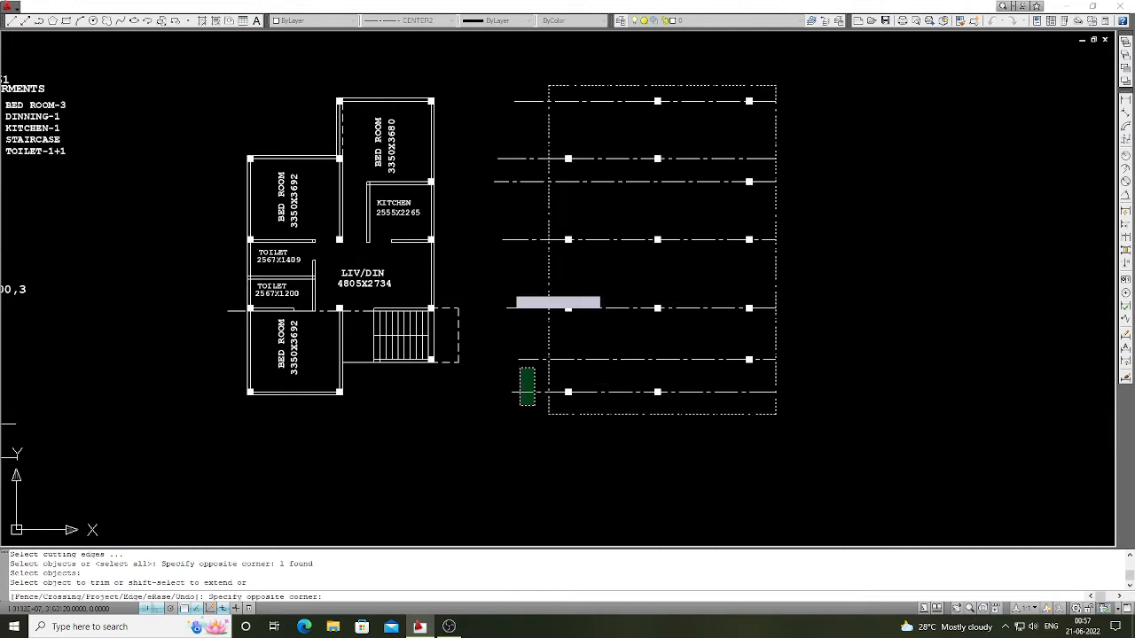
click(477, 77)
click(513, 178)
click(499, 148)
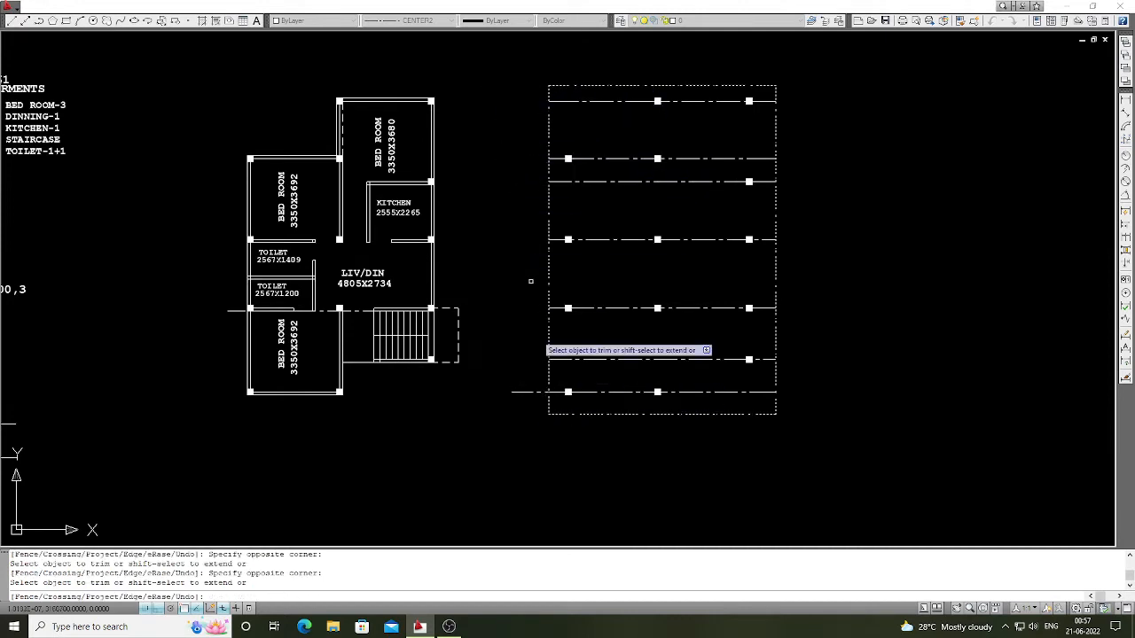
key(Escape)
Step: Draw a vertical centreline through the left column line, from the lowest column up to the uppermost row centreline
scroll(575, 372, up, 2)
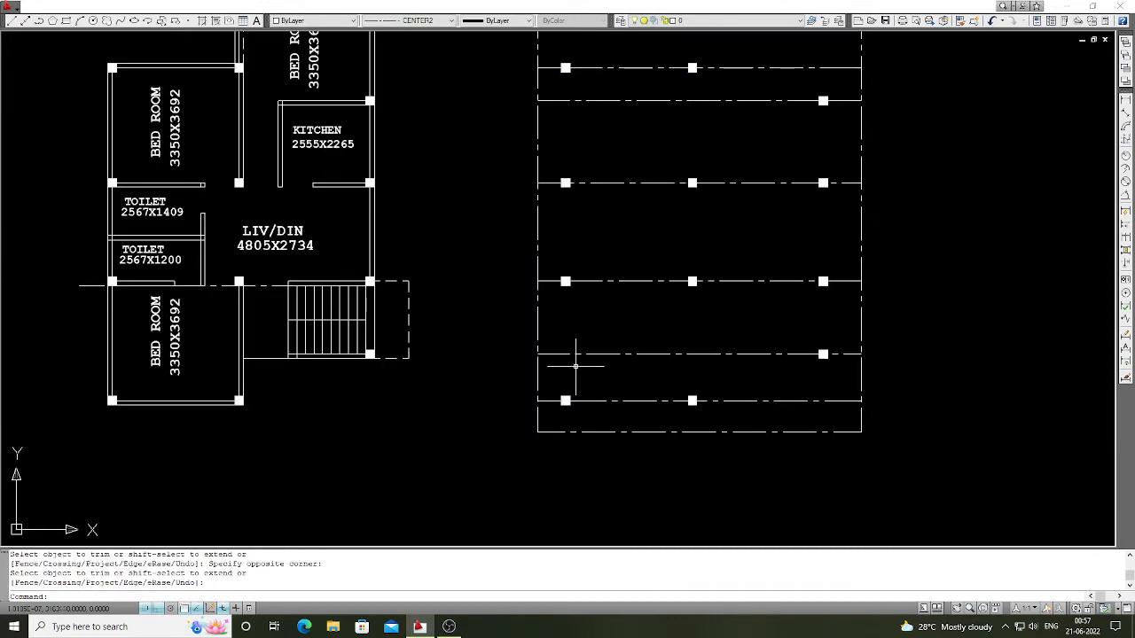
text(L)
key(Return)
scroll(568, 390, up, 2)
click(562, 406)
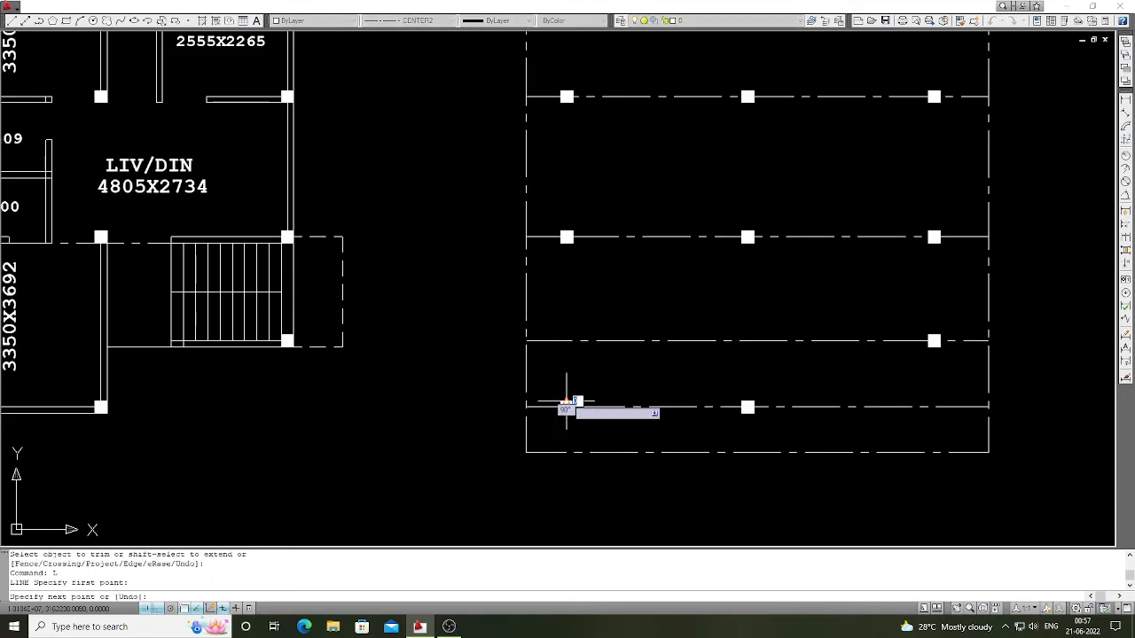
scroll(567, 395, down, 3)
scroll(566, 170, up, 3)
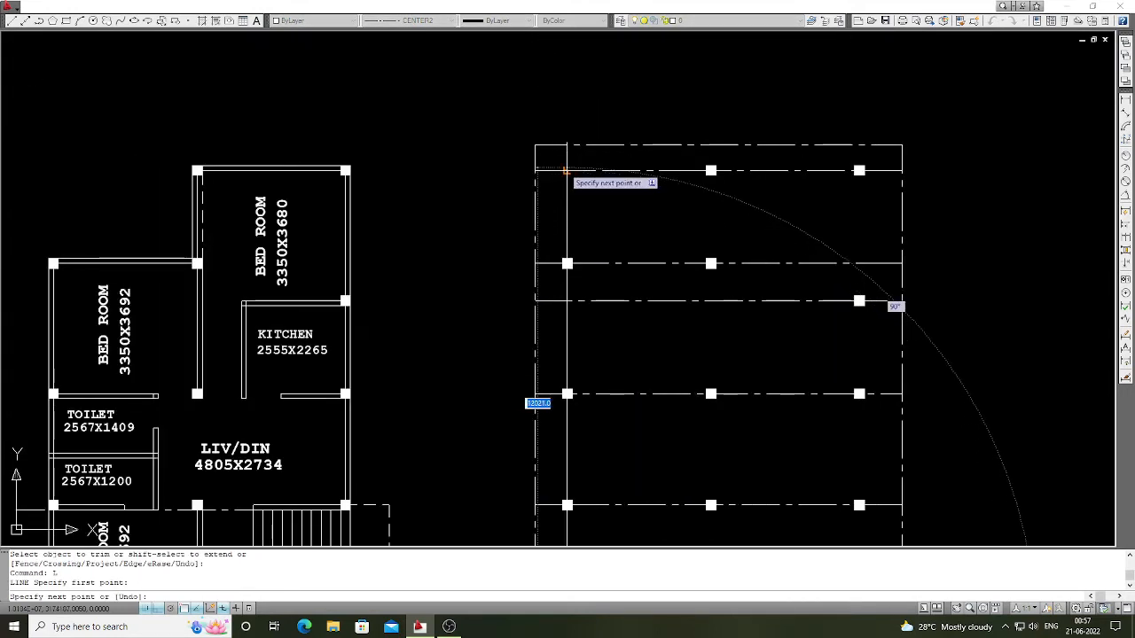
click(567, 170)
key(Return)
Step: Draw a vertical line from the lowest left column down to the rectangle's lower edge
scroll(576, 168, down, 4)
scroll(574, 381, up, 4)
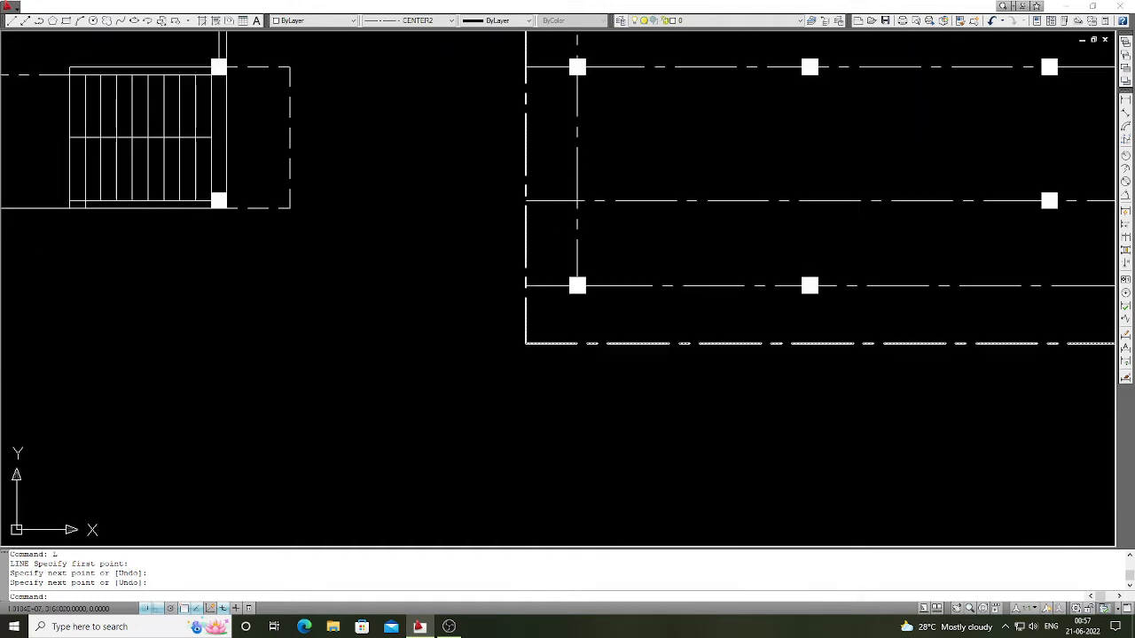
key(Return)
click(577, 285)
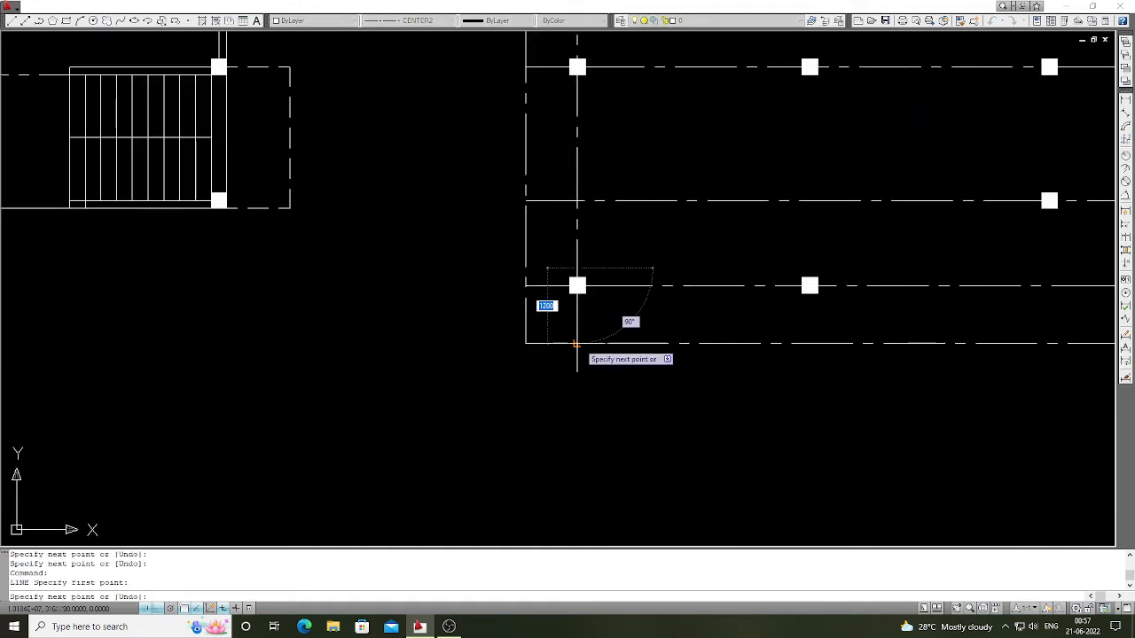
click(577, 344)
key(Return)
Step: Draw a vertical line from the uppermost middle column up to the rectangle's upper edge
scroll(581, 346, down, 5)
scroll(629, 138, up, 4)
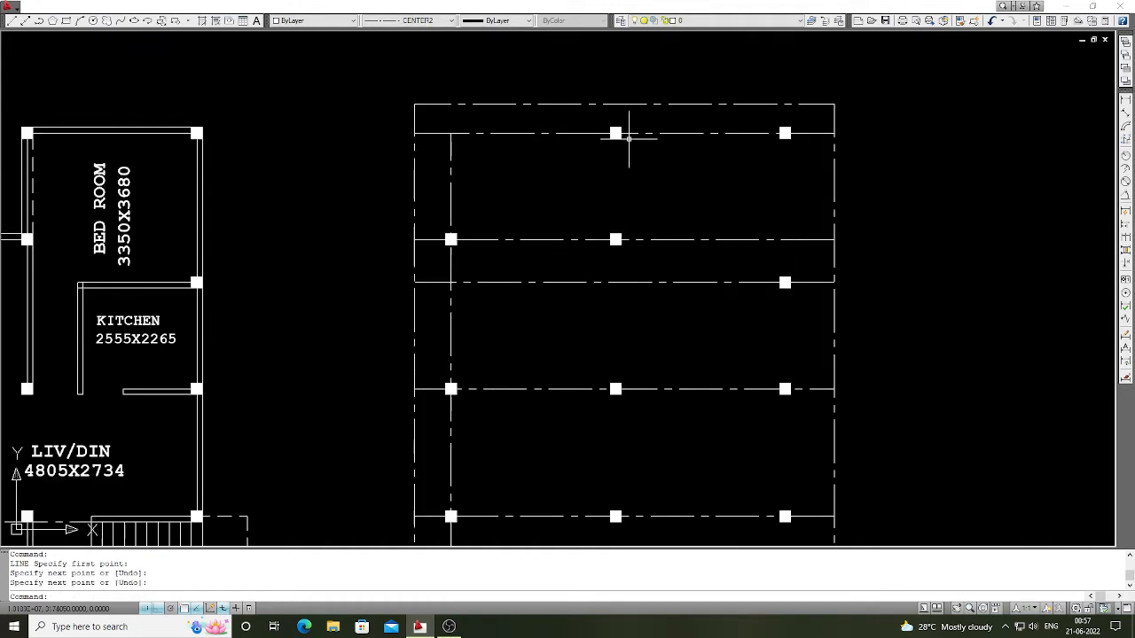
scroll(628, 137, up, 2)
key(Return)
click(615, 133)
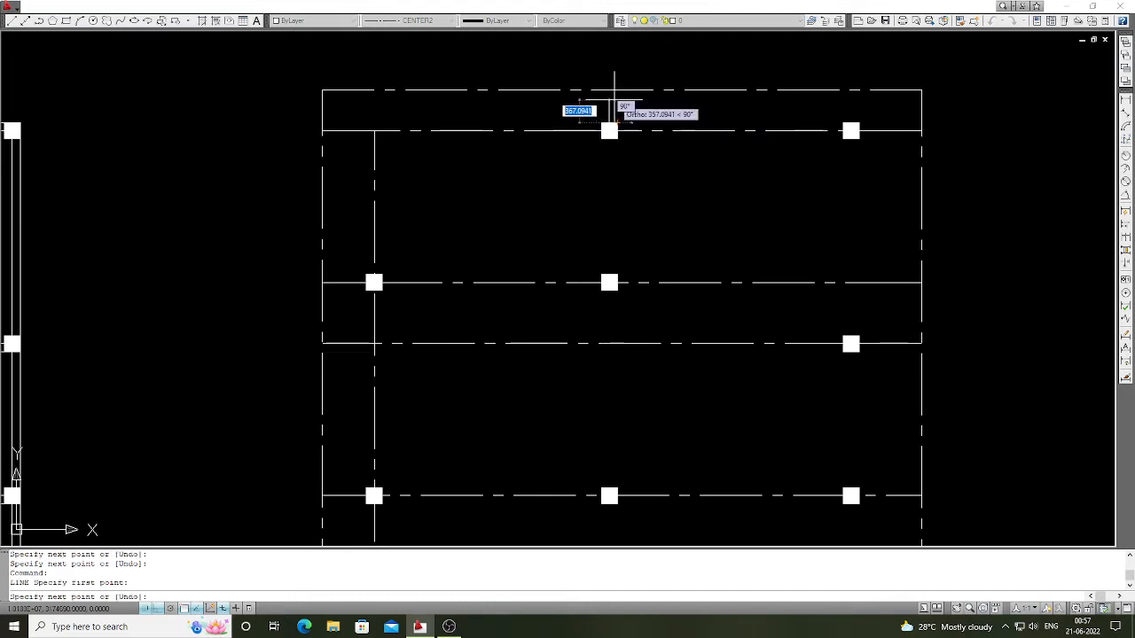
click(609, 89)
key(Return)
Step: Draw the middle column line's centreline from the uppermost column down to the rectangle's lower edge
key(Return)
scroll(609, 129, down, 1)
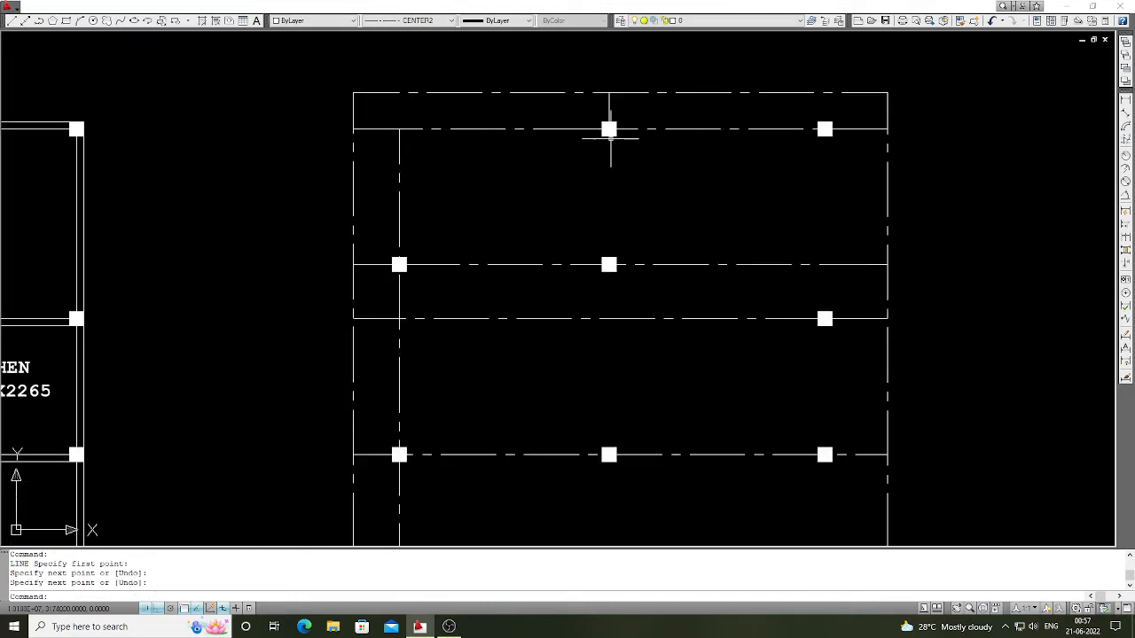
scroll(609, 129, down, 3)
click(609, 131)
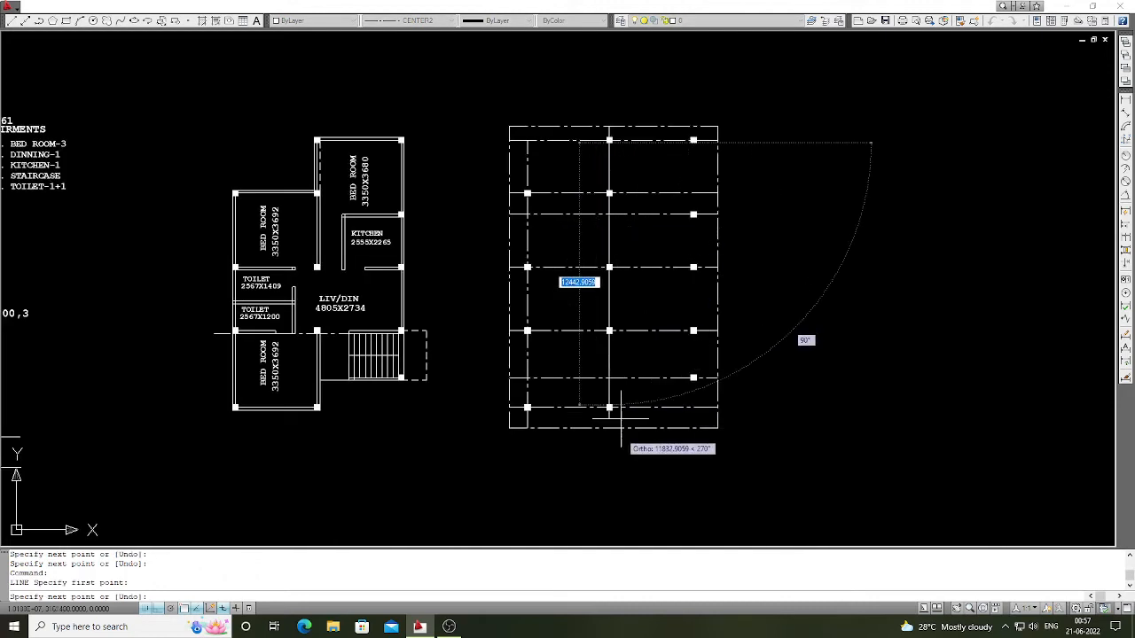
scroll(604, 440, up, 2)
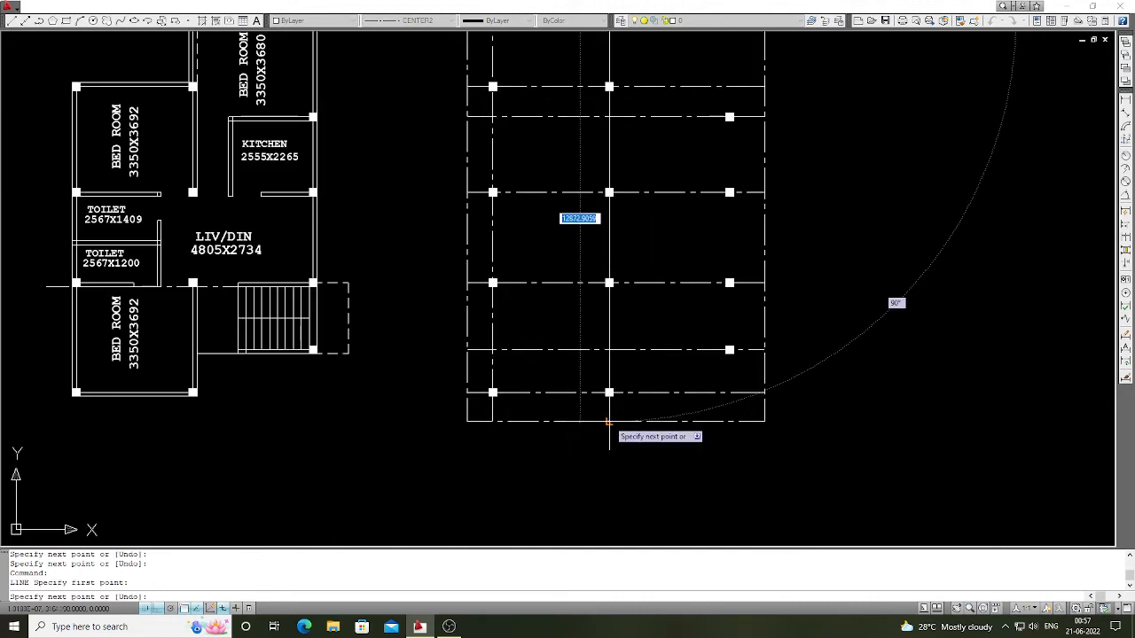
click(609, 422)
key(Return)
Step: Draw the right column line's centreline from the uppermost column to the rectangle's upper edge, and back down to its lower edge
scroll(609, 416, down, 2)
scroll(708, 133, up, 3)
key(space)
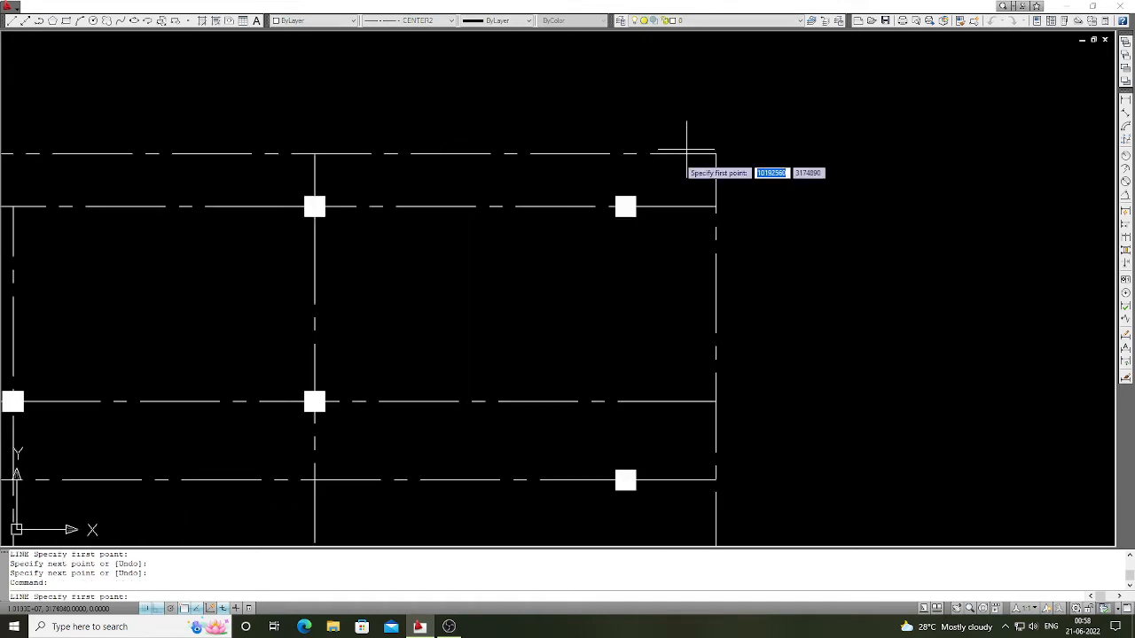
click(625, 196)
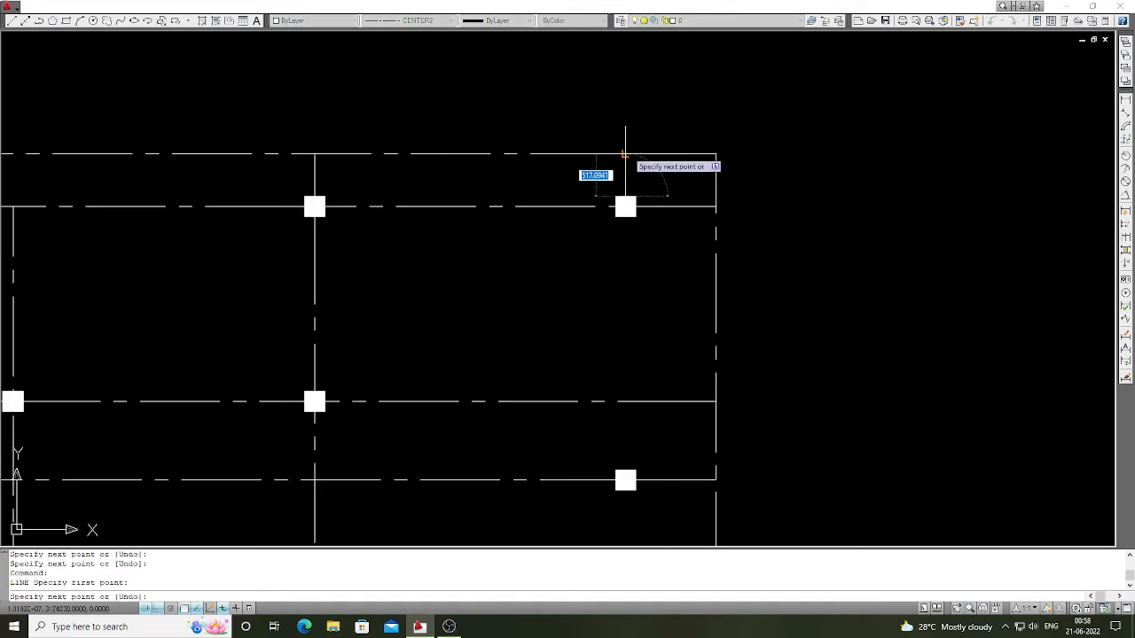
scroll(625, 196, down, 4)
scroll(632, 196, down, 2)
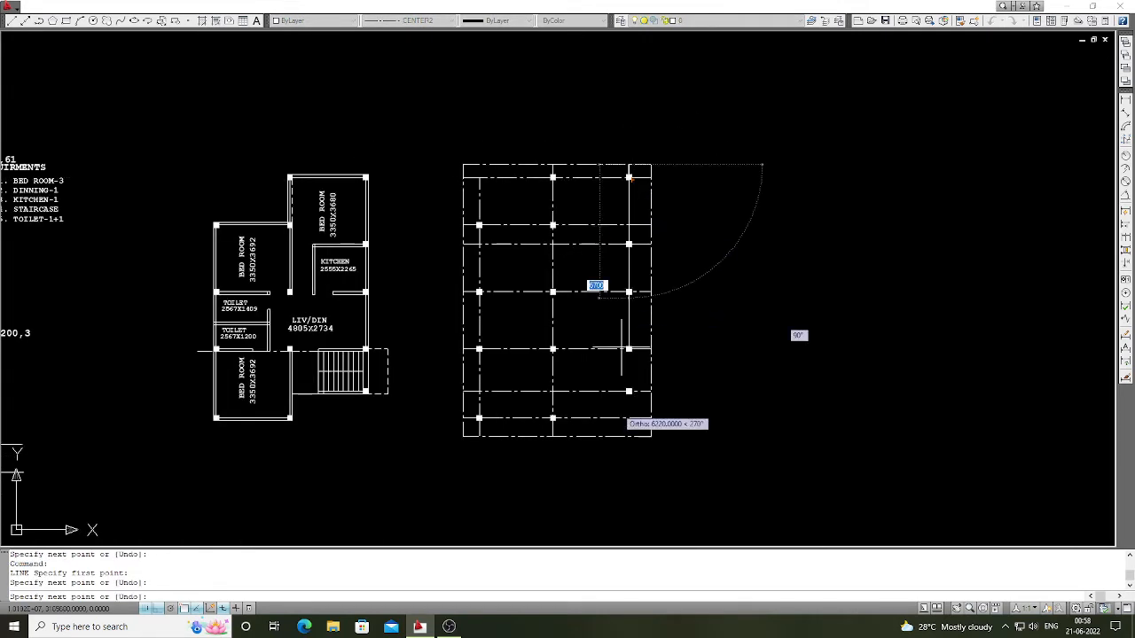
click(627, 436)
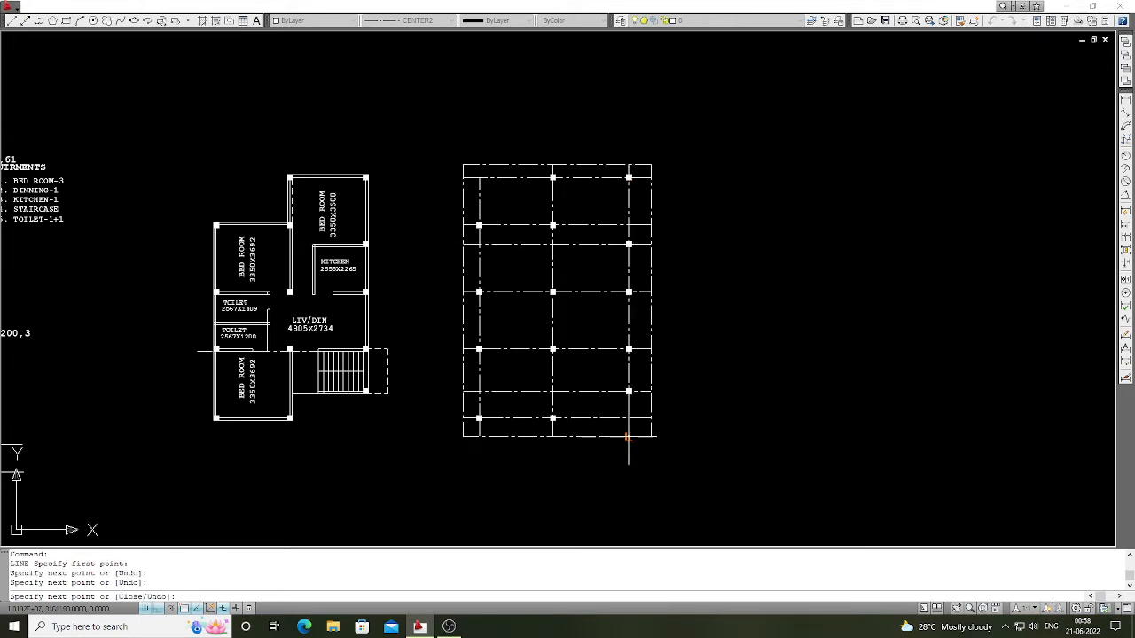
key(space)
Step: Extend the left vertical centreline up to the rectangle's upper edge
scroll(486, 174, up, 2)
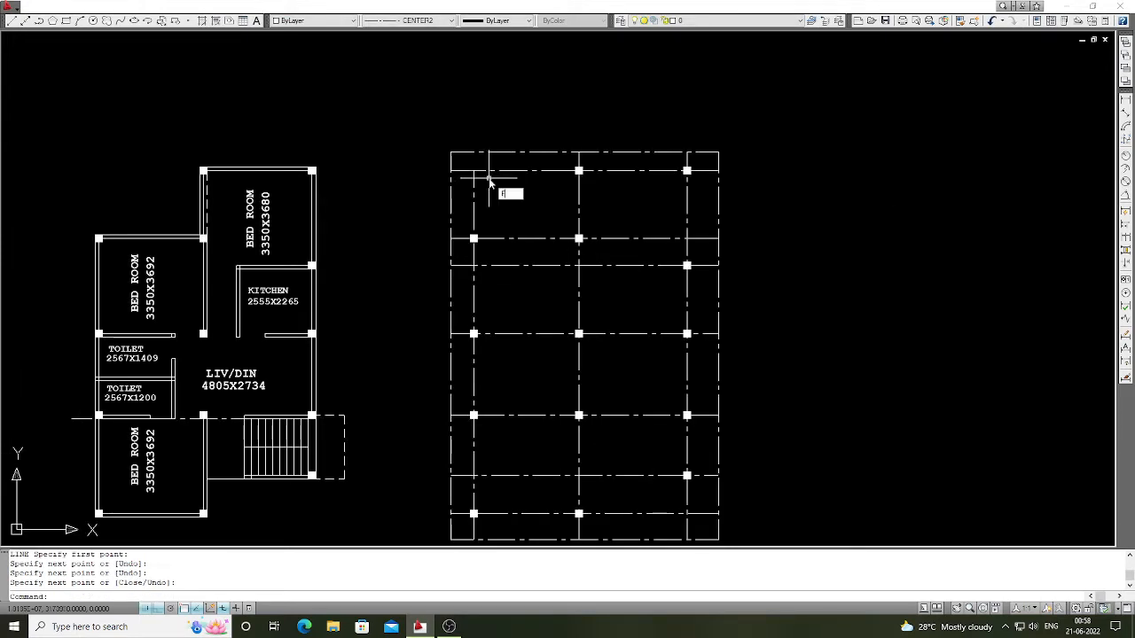
key(space)
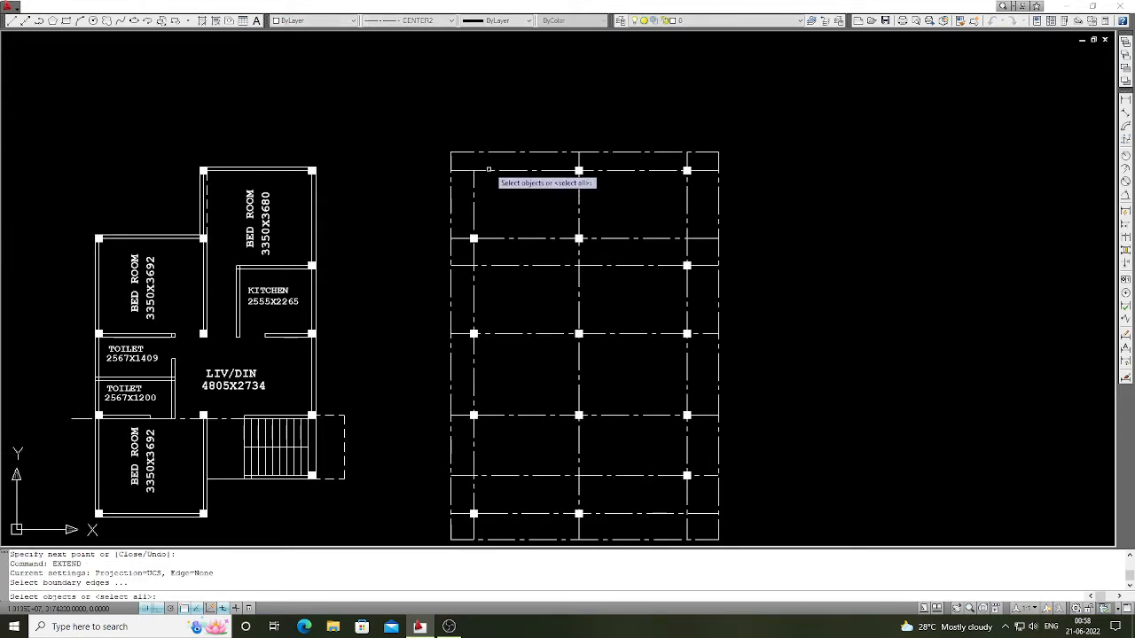
click(488, 159)
click(477, 137)
key(space)
click(488, 203)
click(467, 189)
key(space)
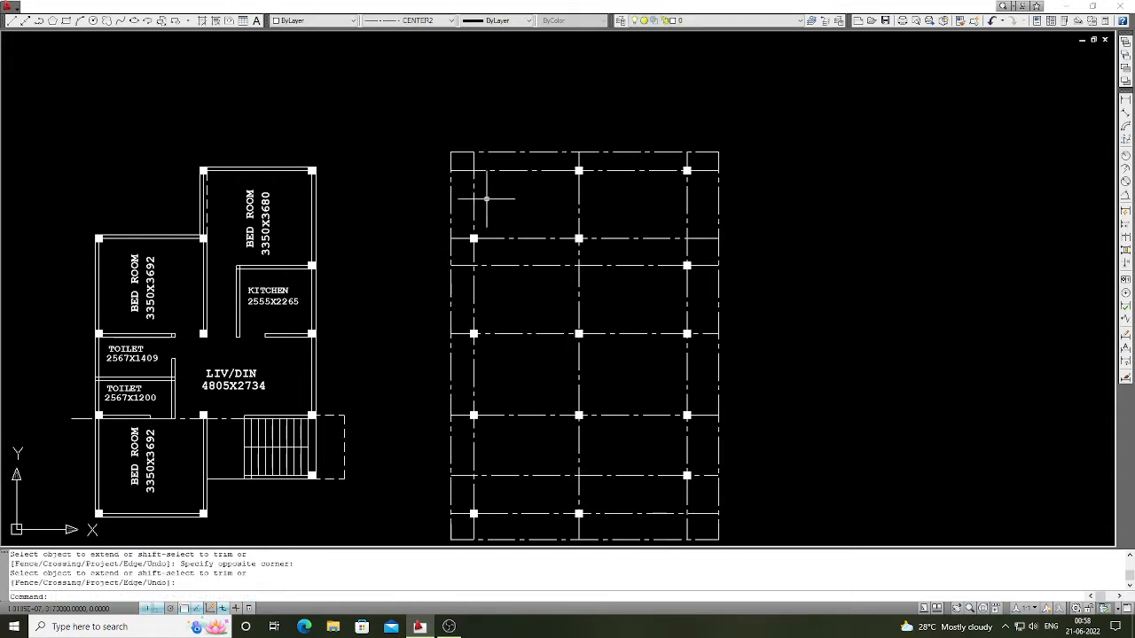
Step: Erase the rectangle around the column centrelines
key(space)
scroll(486, 184, up, 2)
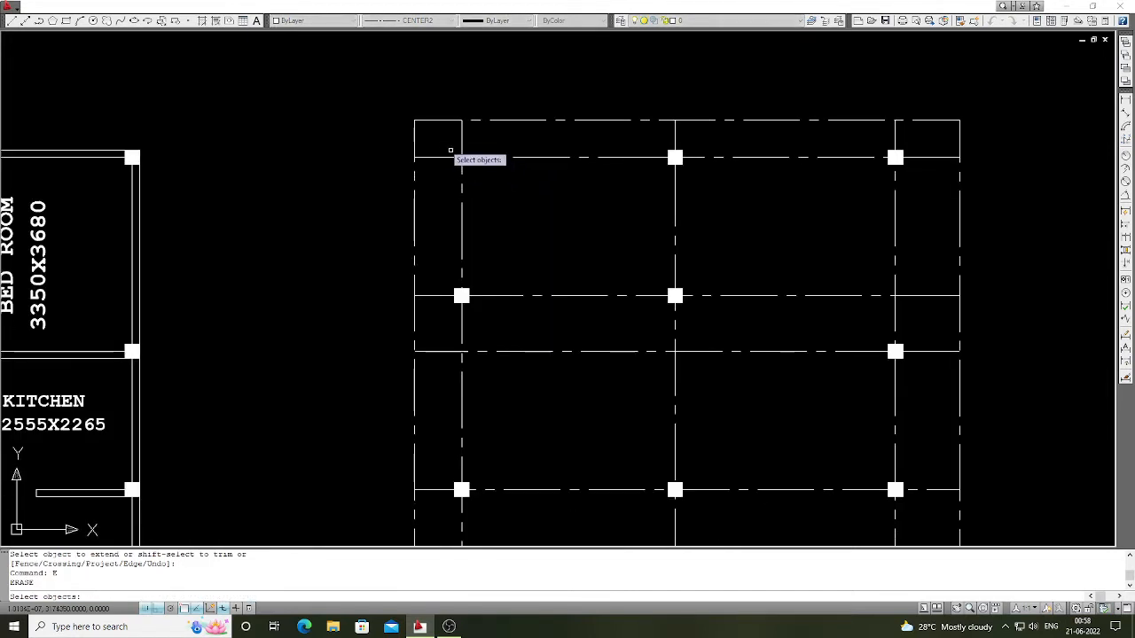
click(445, 145)
click(404, 113)
key(space)
scroll(541, 146, down, 4)
scroll(591, 237, up, 1)
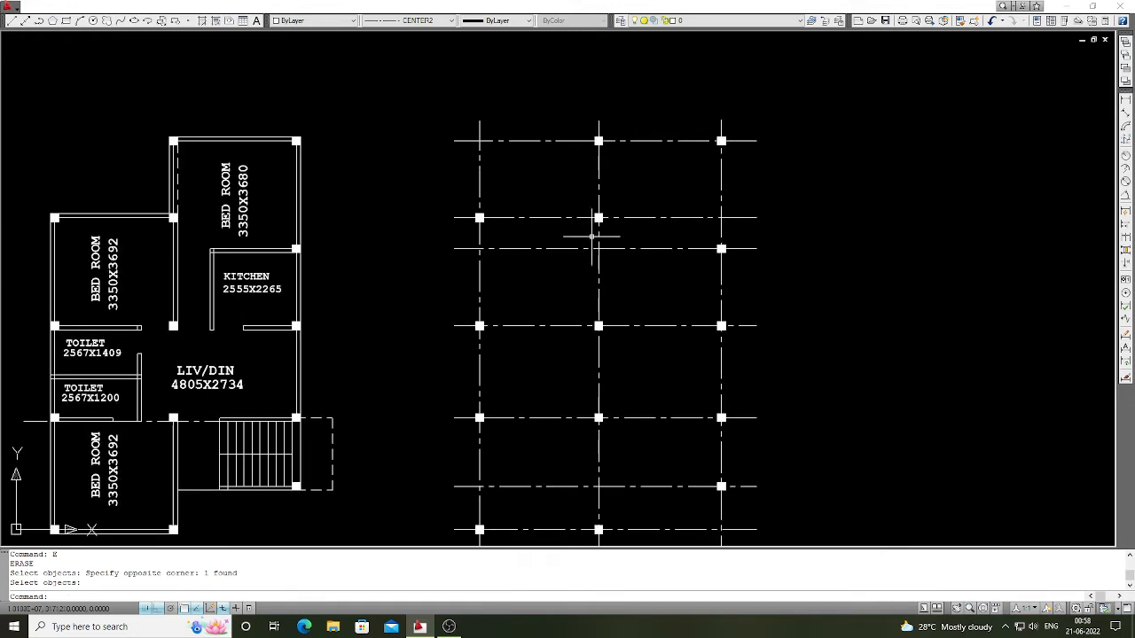
scroll(654, 281, down, 2)
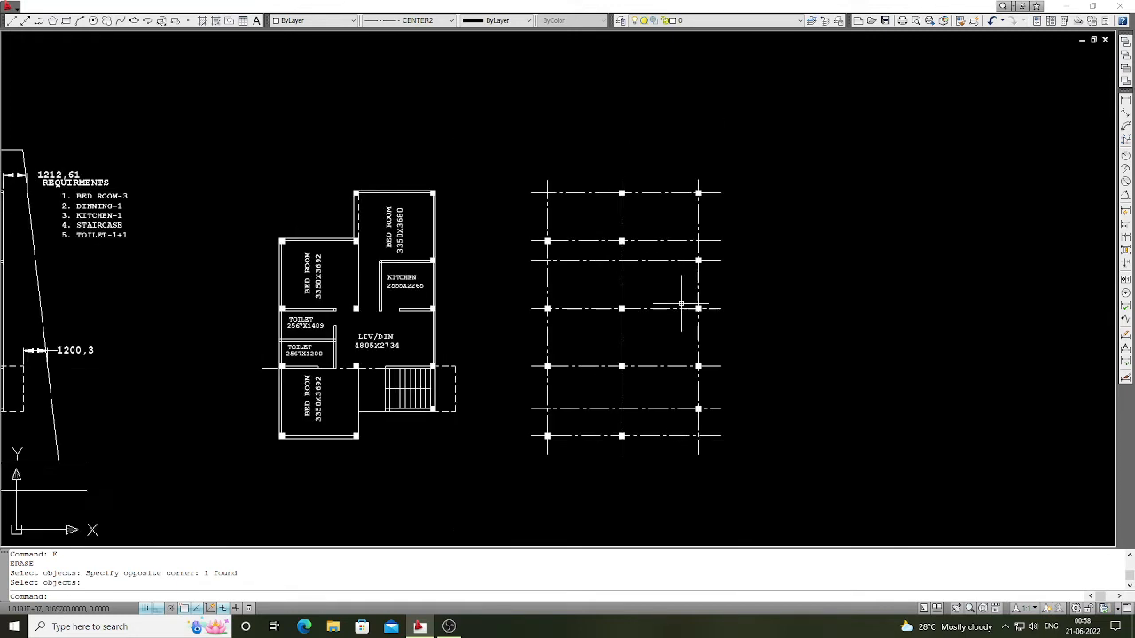
scroll(745, 310, up, 2)
scroll(727, 326, down, 2)
scroll(638, 216, up, 2)
scroll(636, 220, up, 2)
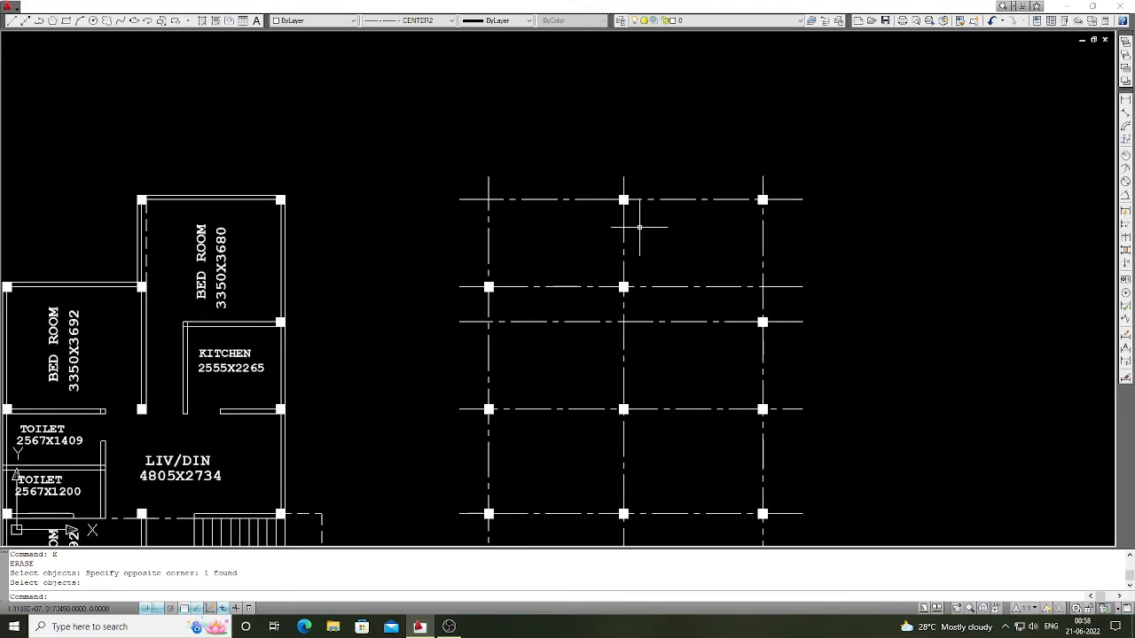
scroll(583, 238, down, 2)
scroll(505, 197, up, 1)
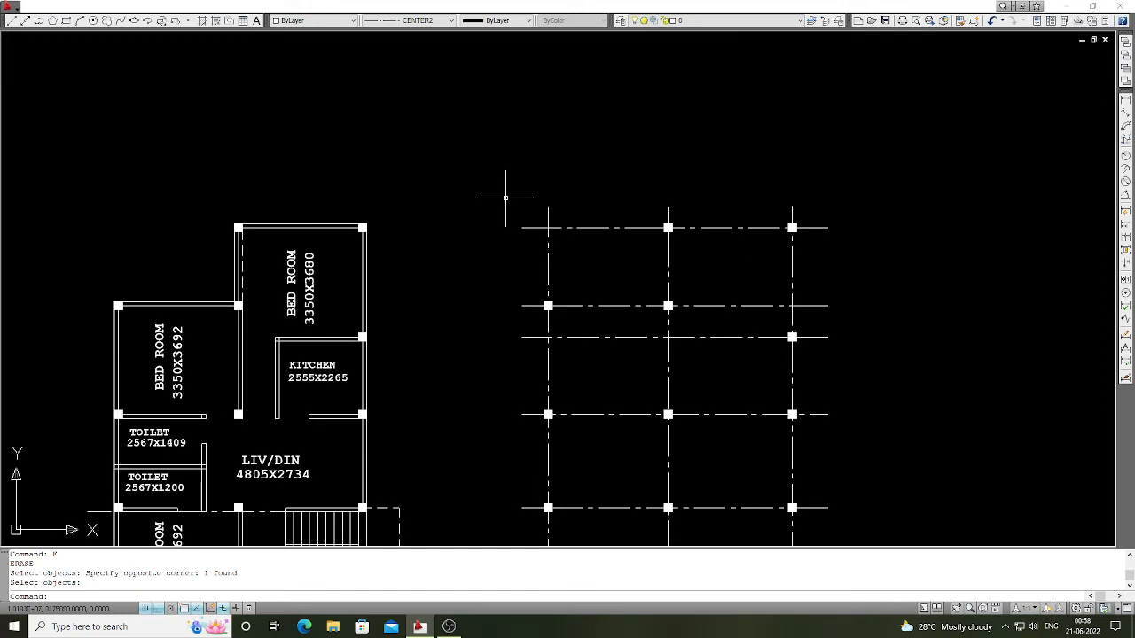
Step: Draw a circle of radius 300 between the floor plan and the column grid, level with the uppermost row
click(93, 20)
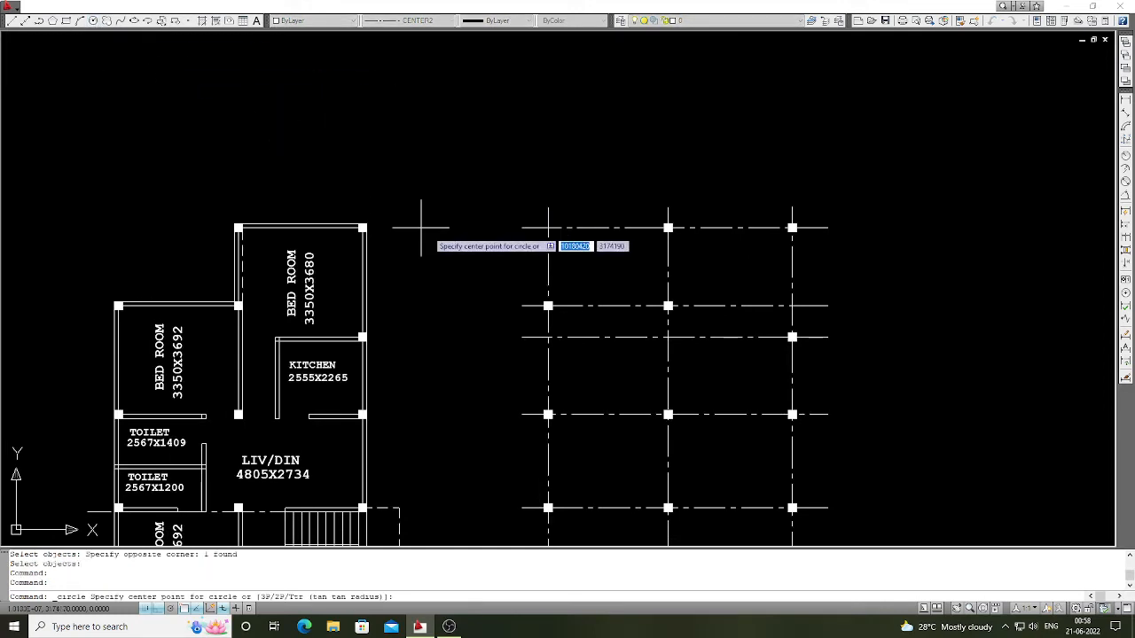
click(457, 227)
text(300)
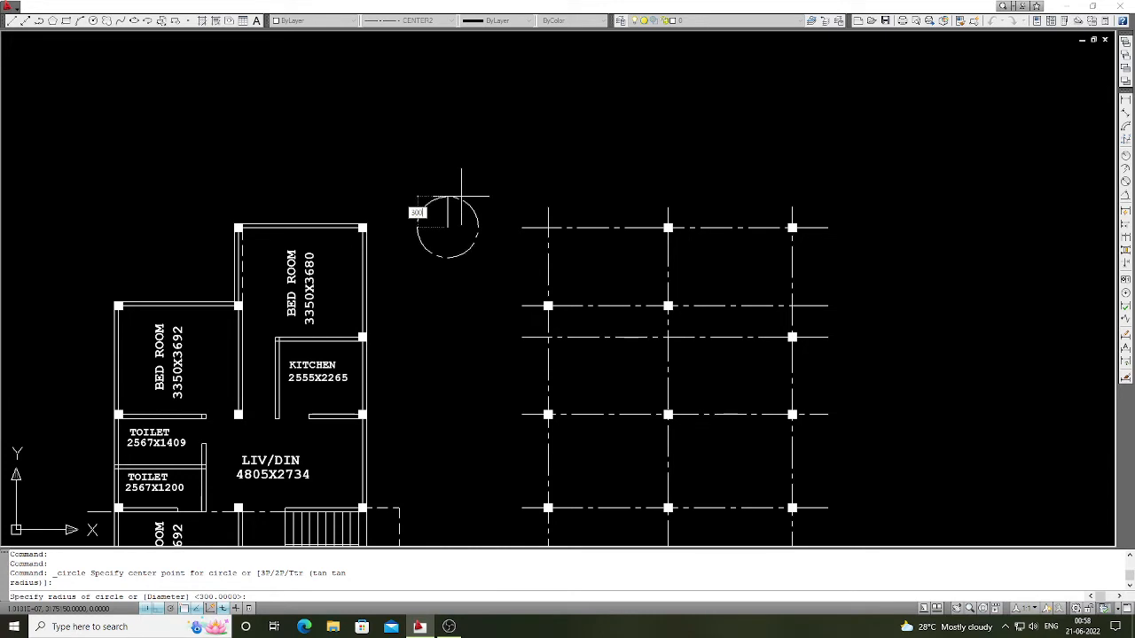
key(Return)
scroll(461, 217, up, 3)
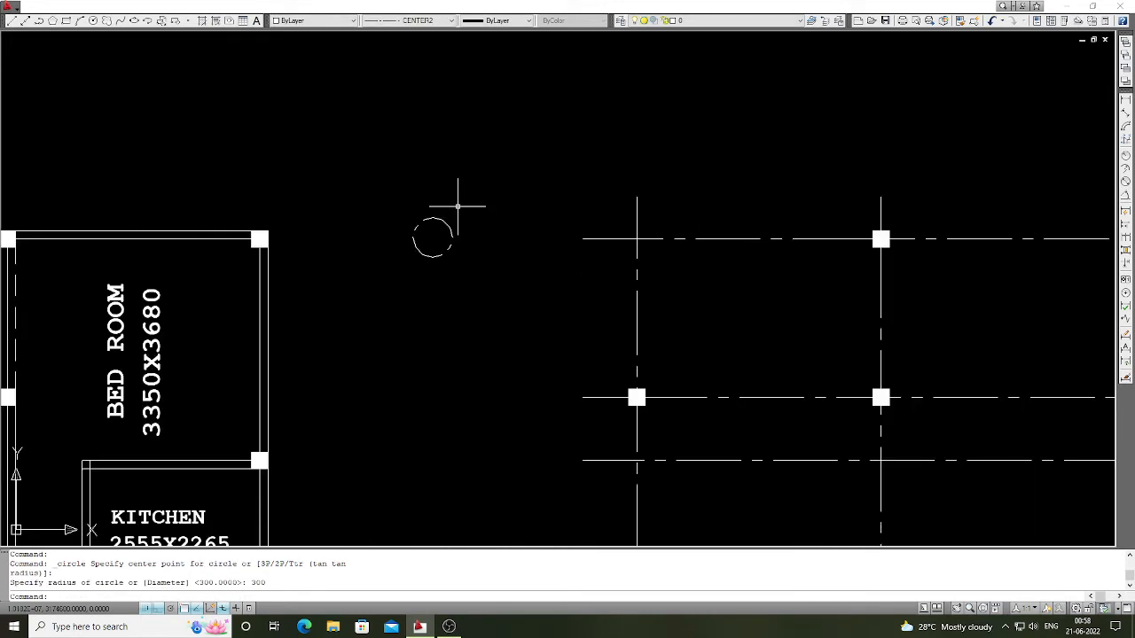
Step: Add the single-line text A inside the circle with height 250 and rotation 0
text(DTEXT)
key(Return)
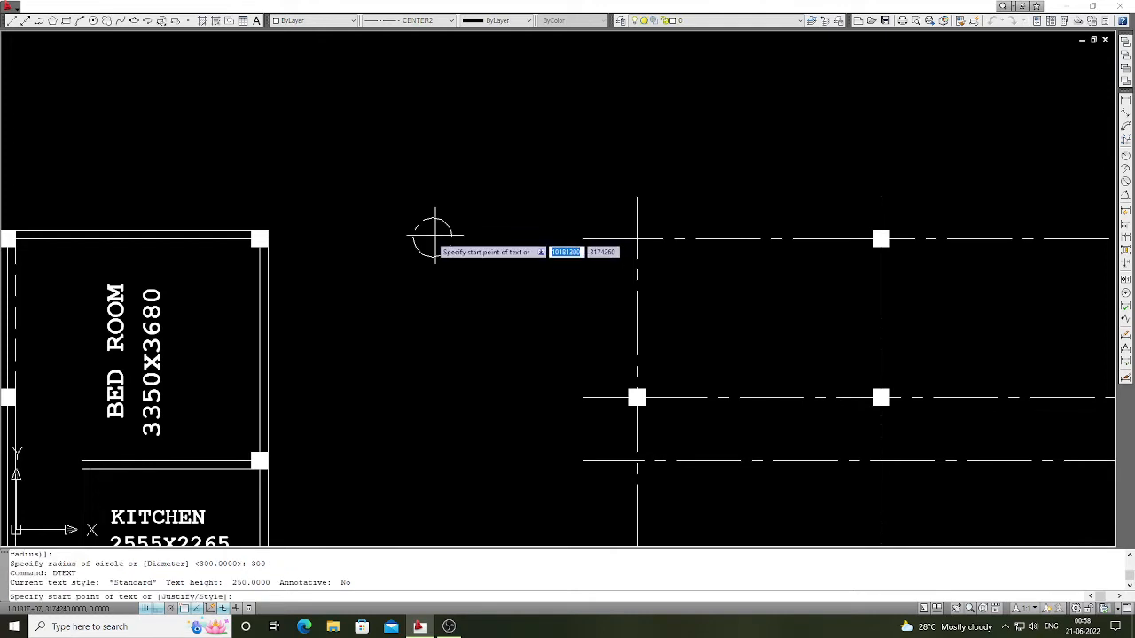
scroll(426, 238, up, 2)
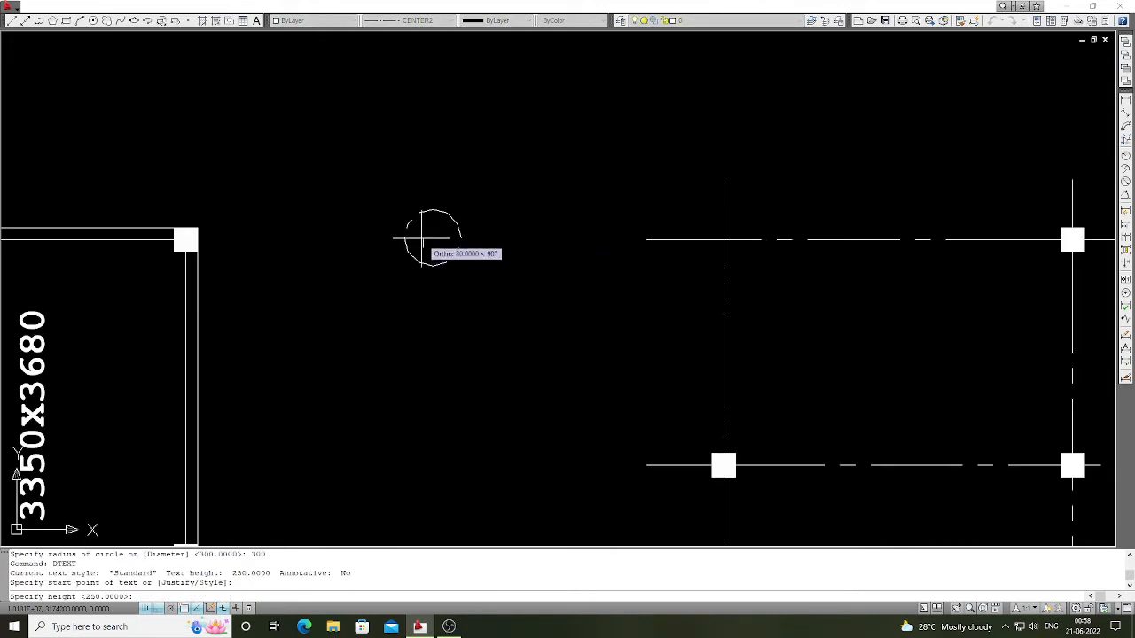
text(25)
key(Return)
key(Return)
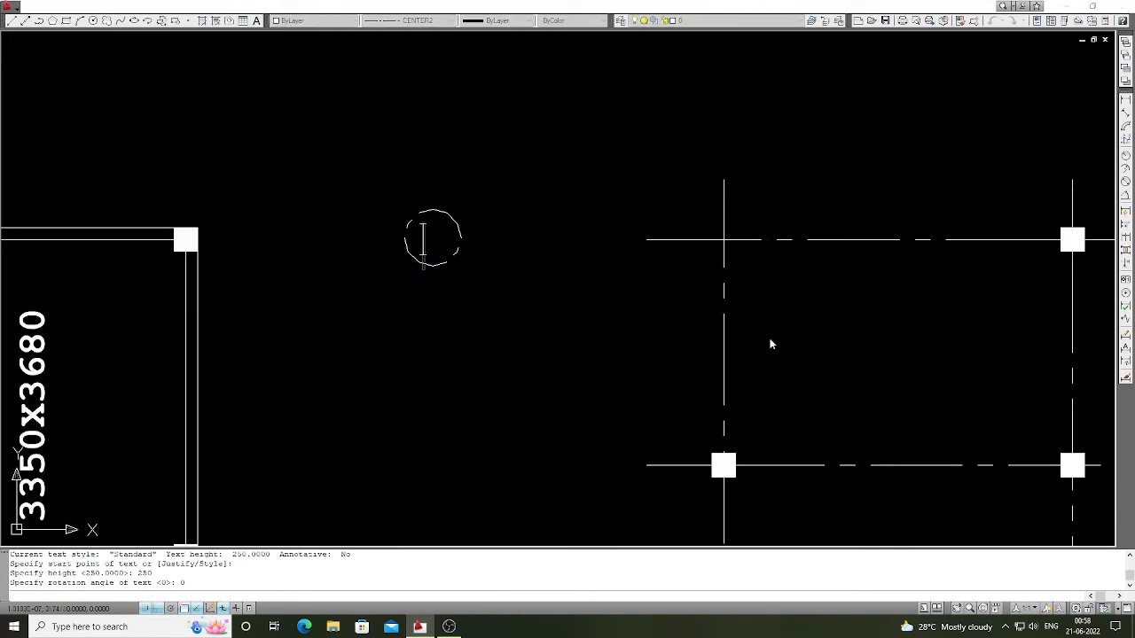
key(Return)
key(Return)
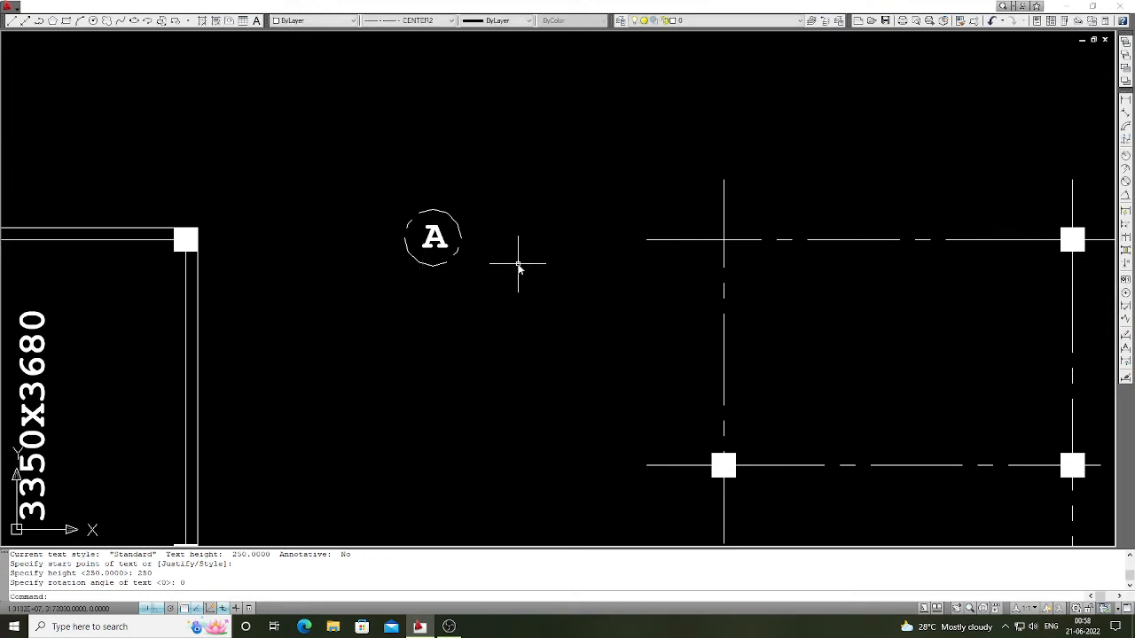
Step: Copy the circled A from the circle's lower quadrant onto the upper ends of all three vertical centrelines
key(Return)
click(520, 285)
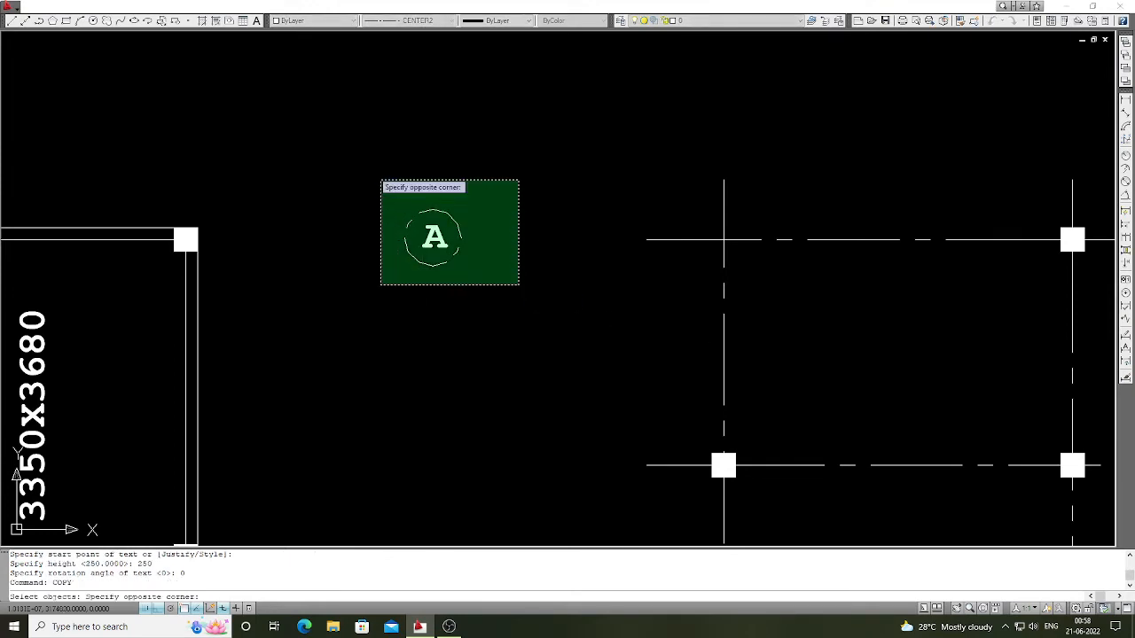
click(380, 179)
key(Return)
click(432, 265)
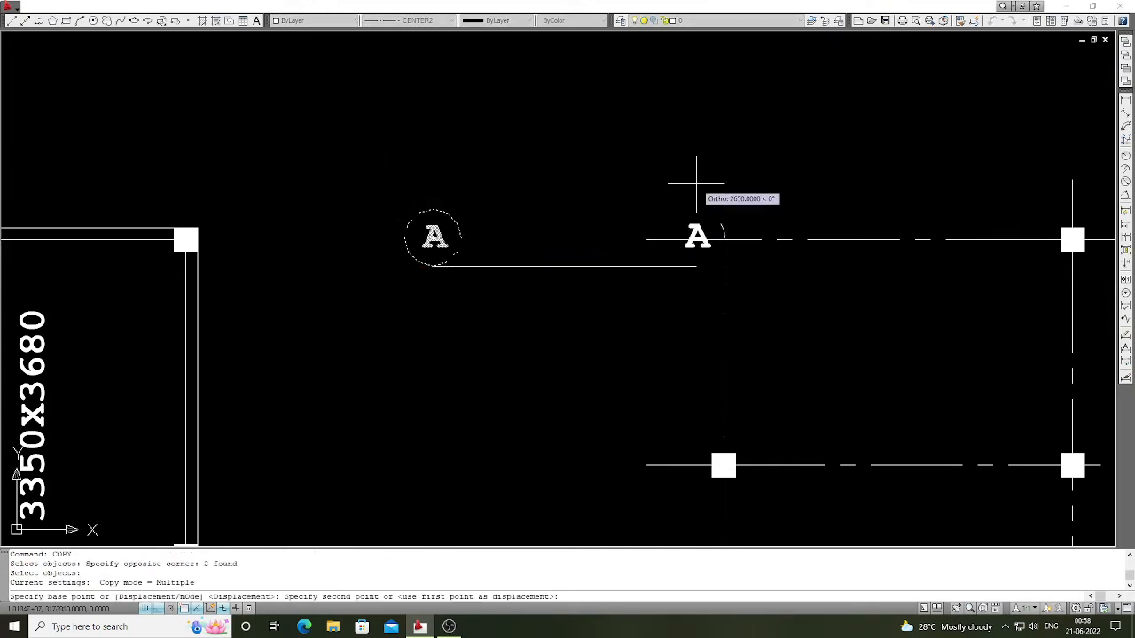
scroll(659, 202, down, 3)
scroll(921, 193, up, 2)
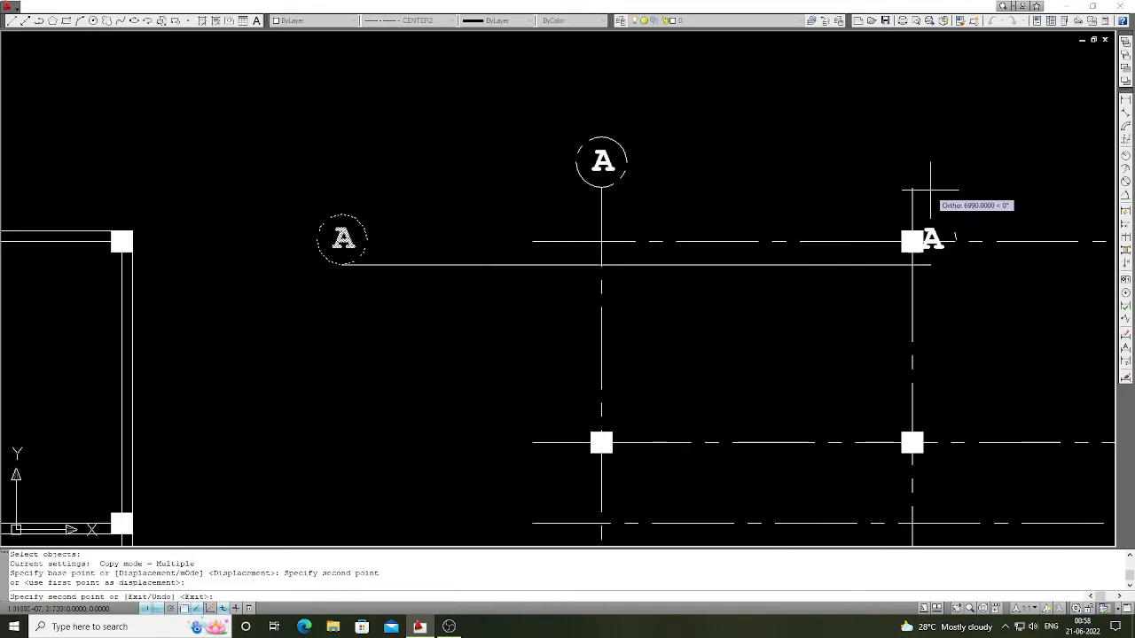
click(917, 187)
scroll(988, 222, down, 4)
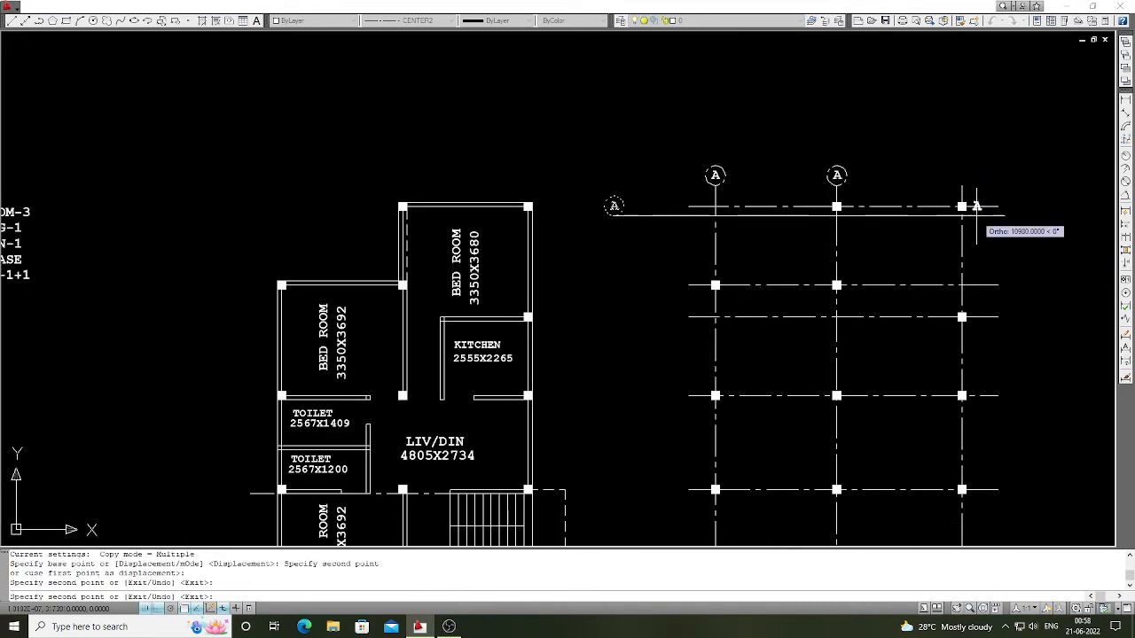
scroll(958, 185, up, 2)
click(957, 177)
key(Return)
scroll(865, 151, down, 2)
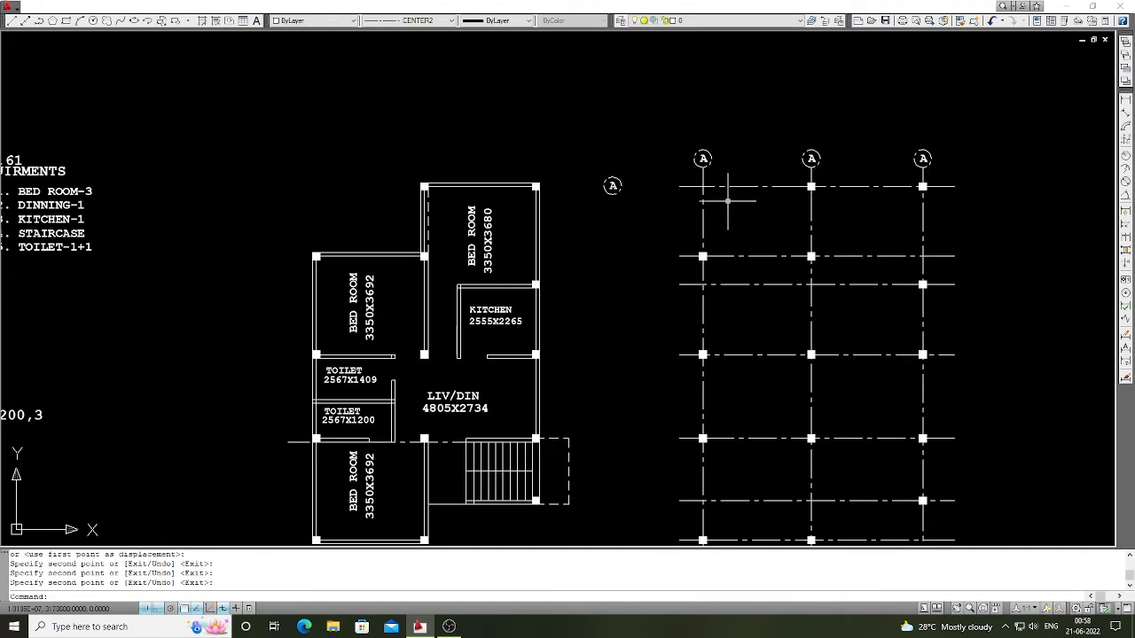
Step: Change the circled labels above the middle and right vertical centrelines to B and C
scroll(810, 162, up, 3)
double_click(802, 156)
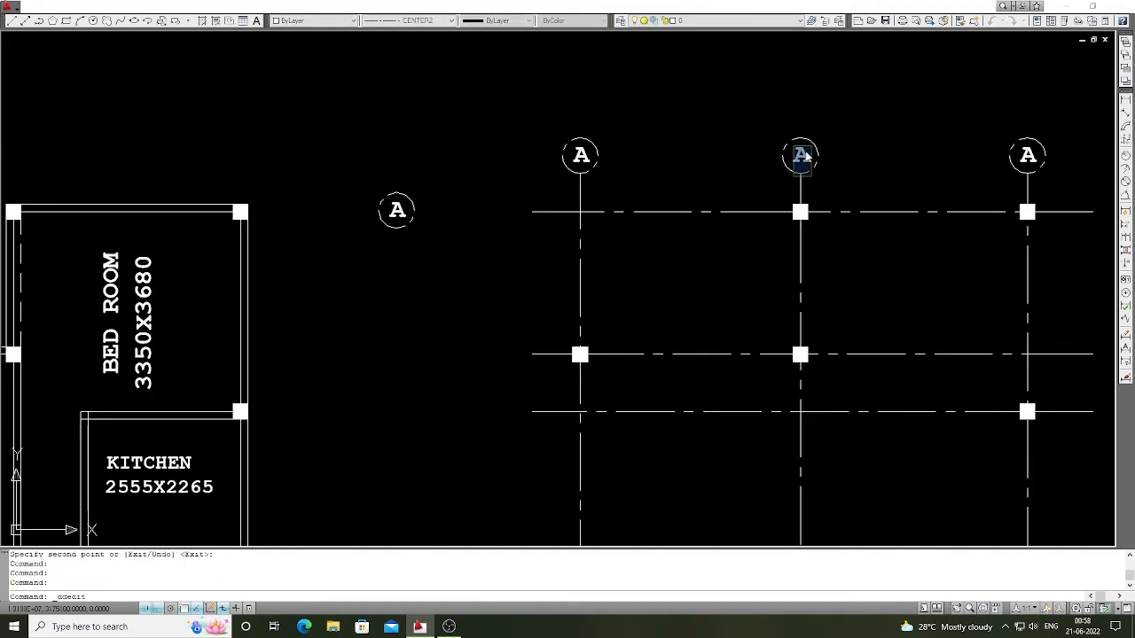
key(BackSpace)
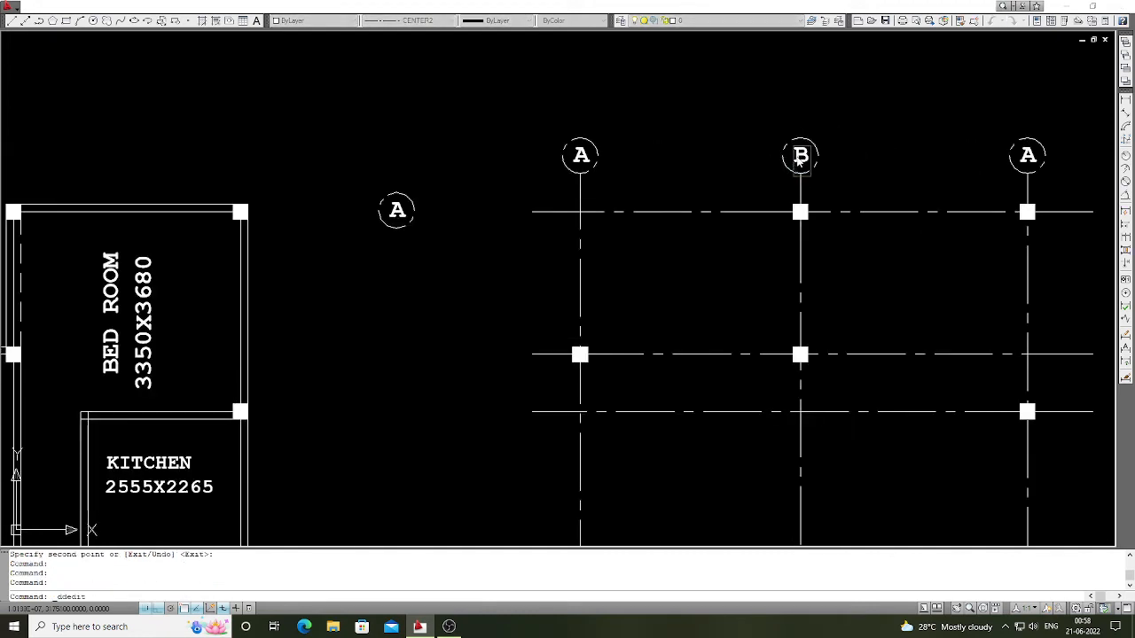
key(Return)
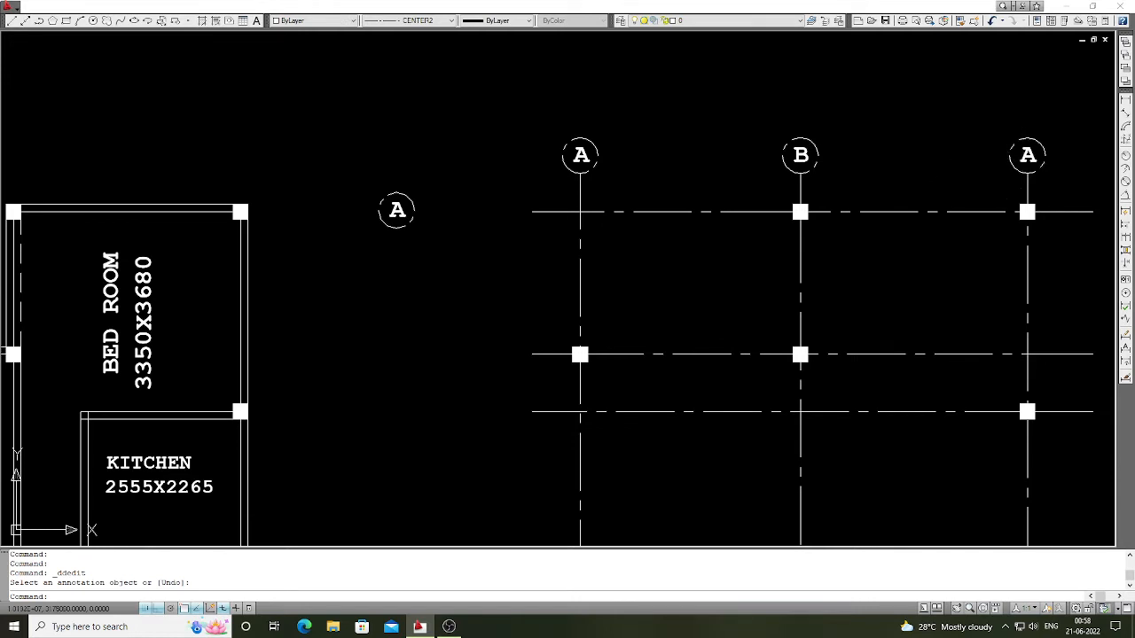
double_click(1028, 157)
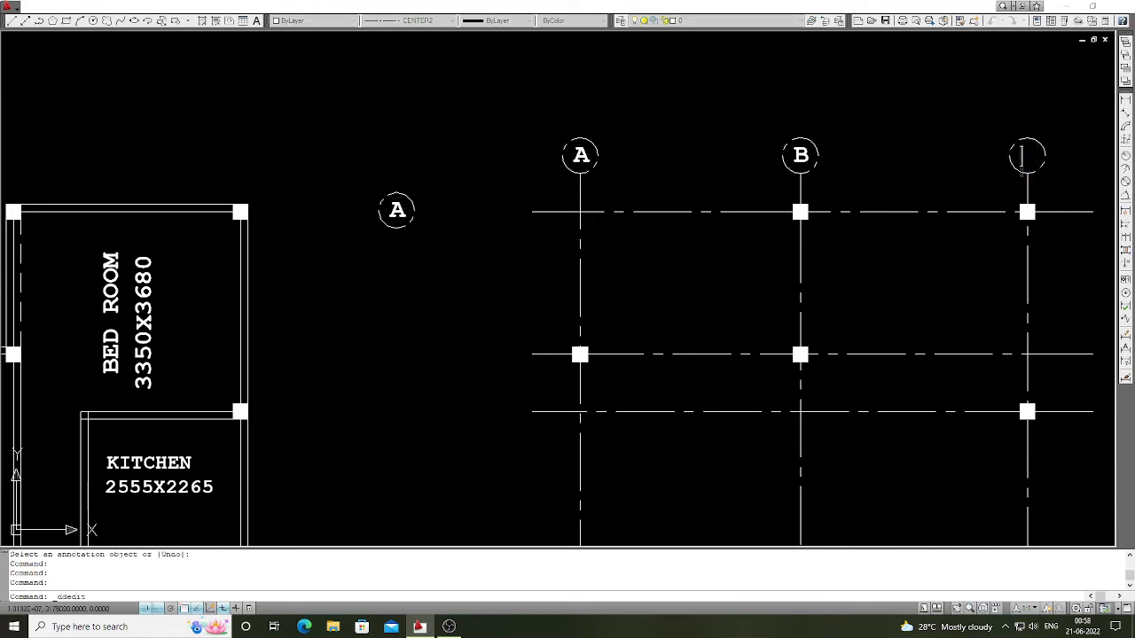
key(Return)
key(Return)
scroll(776, 202, down, 2)
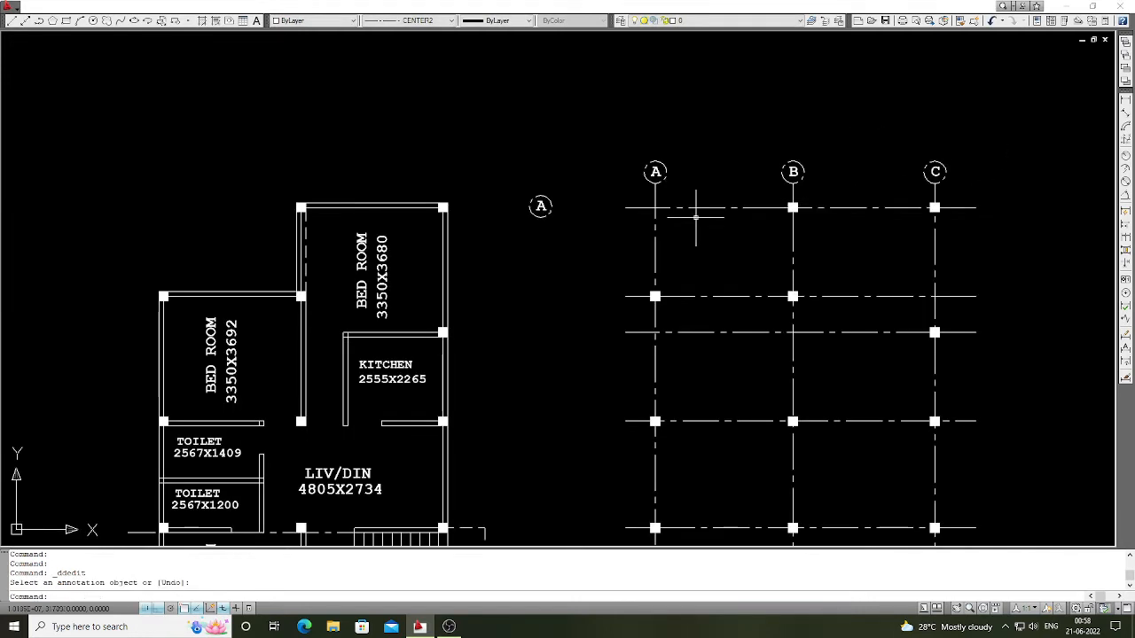
Step: Copy the original circled A from its right quadrant onto the left ends of the upper three horizontal centrelines
scroll(592, 202, up, 2)
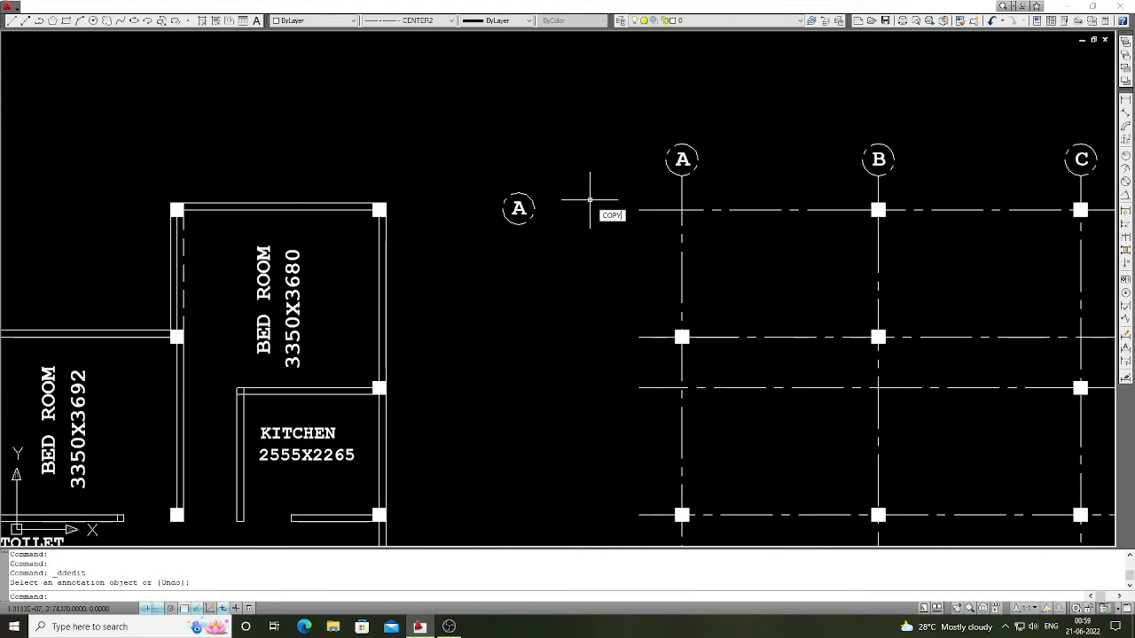
text(COPY)
key(Return)
click(587, 245)
click(497, 185)
key(Return)
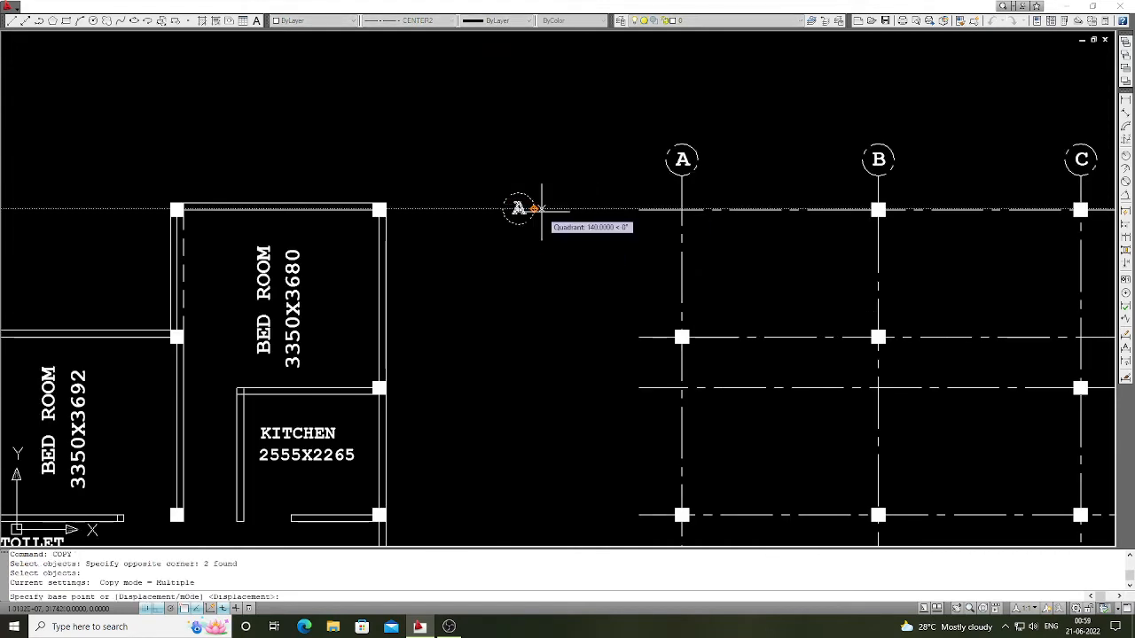
click(539, 209)
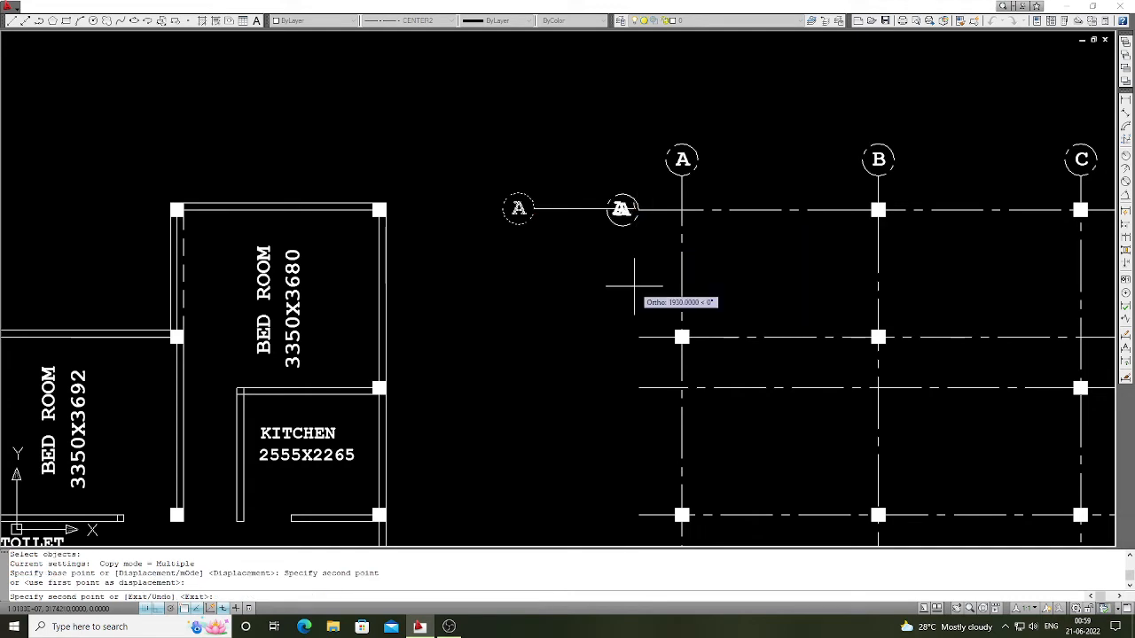
click(639, 337)
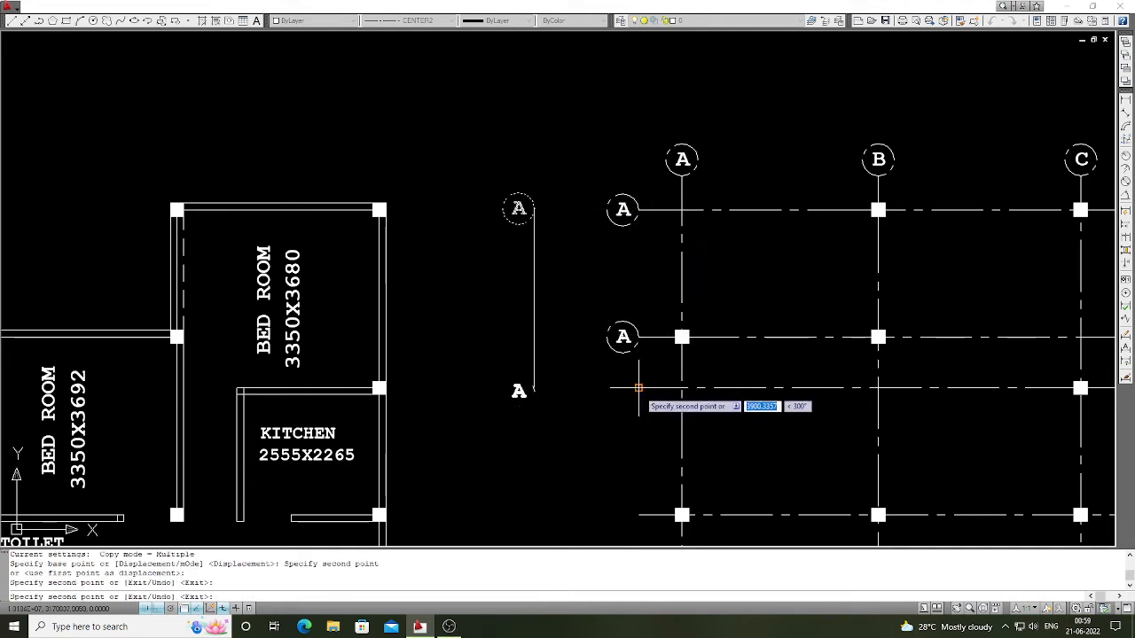
click(638, 387)
Step: Place further copies of the circled A at the left ends of the remaining four horizontal centrelines
scroll(640, 305, down, 2)
scroll(623, 400, up, 1)
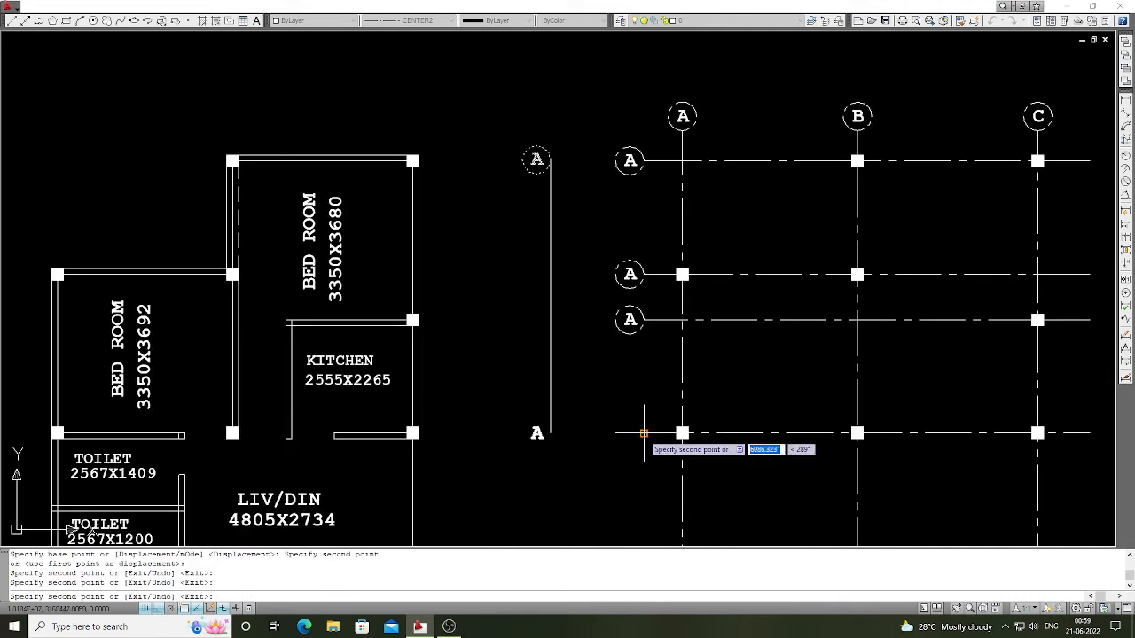
click(643, 434)
scroll(625, 354, down, 2)
scroll(634, 461, up, 1)
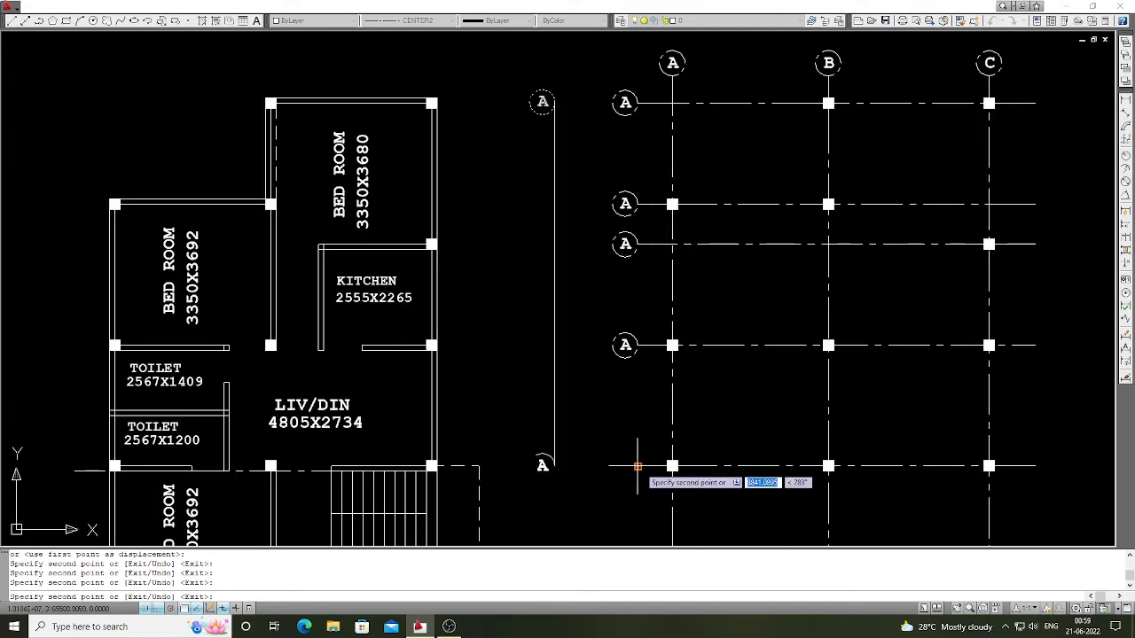
scroll(637, 279, down, 2)
scroll(638, 435, up, 2)
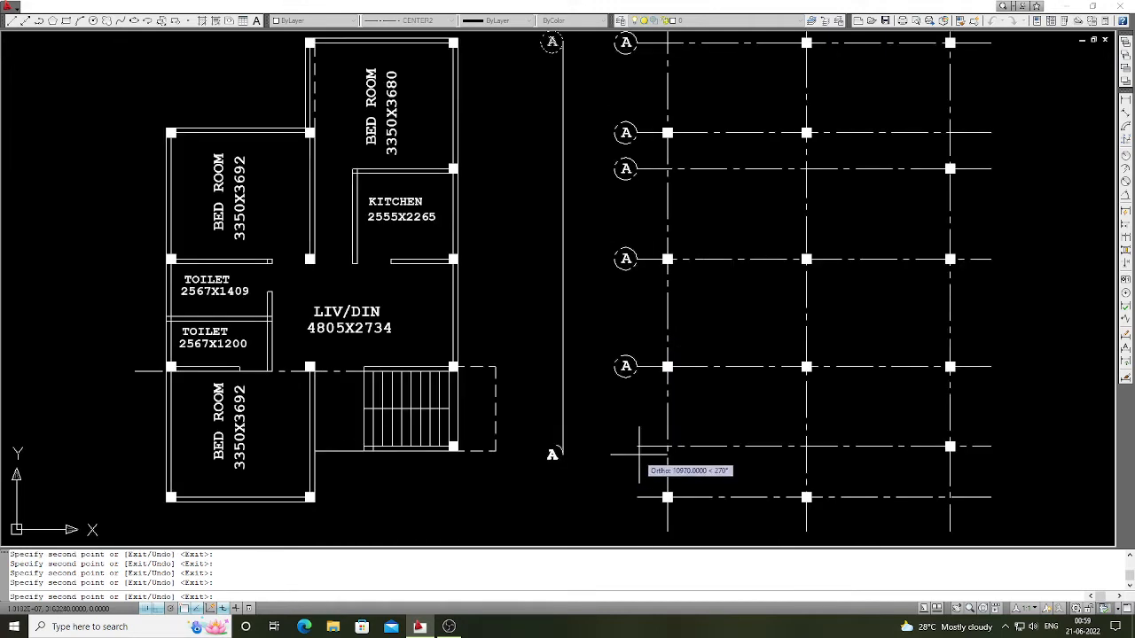
click(638, 446)
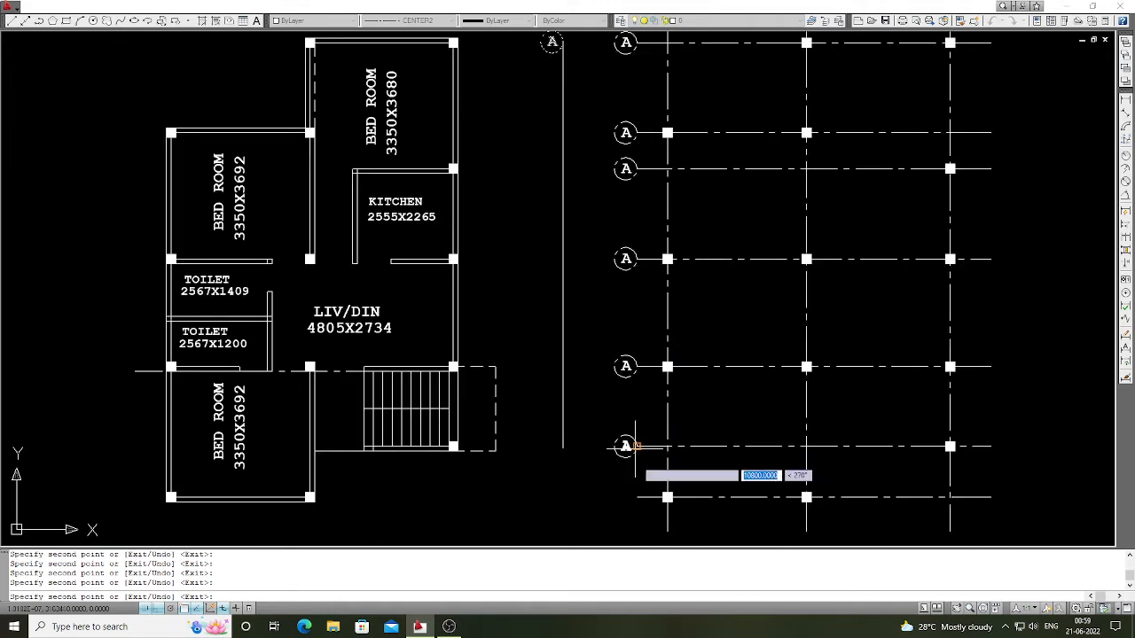
click(635, 498)
key(Escape)
Step: Change the circled labels of the upper three horizontal centrelines to 1, 2 and 3, from the uppermost row down
scroll(637, 412, down, 2)
scroll(633, 196, up, 5)
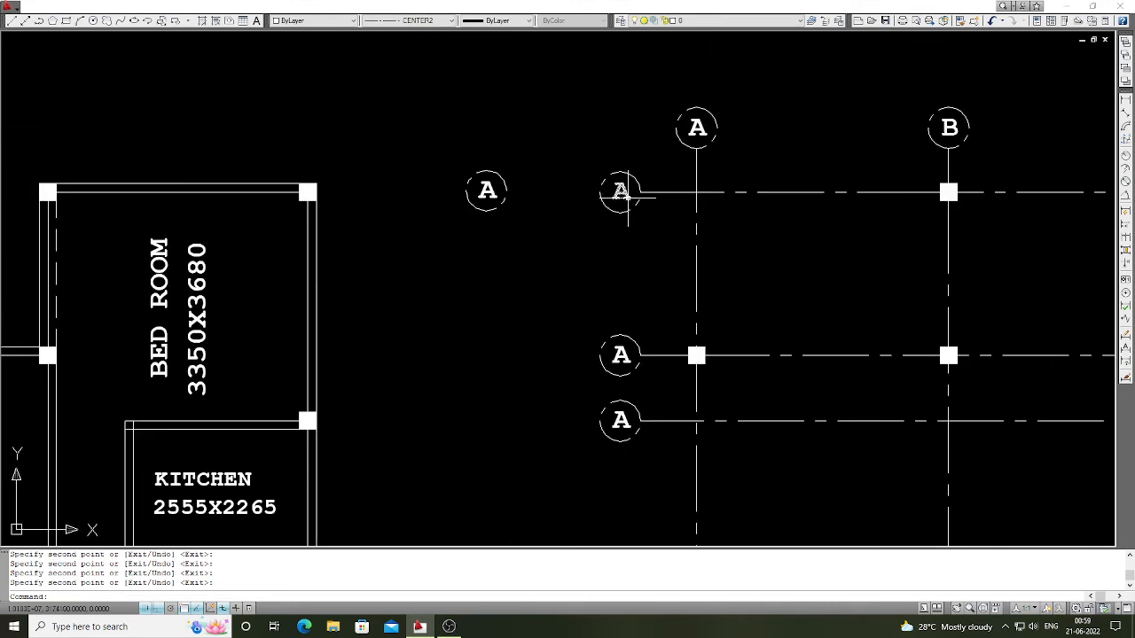
double_click(624, 193)
key(BackSpace)
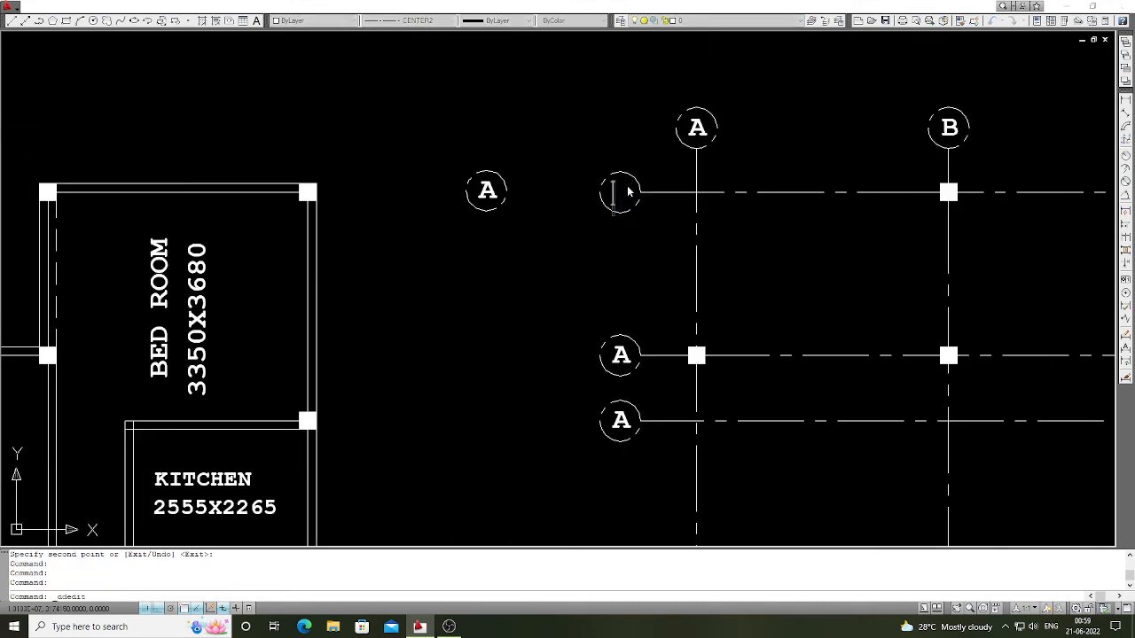
text(1)
key(Return)
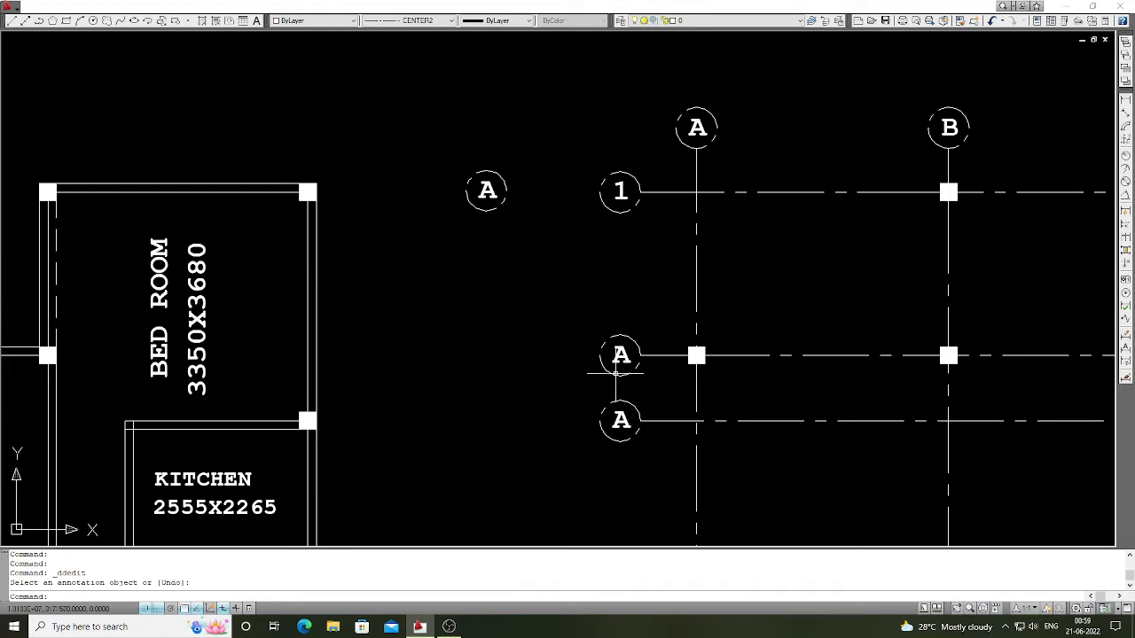
double_click(620, 355)
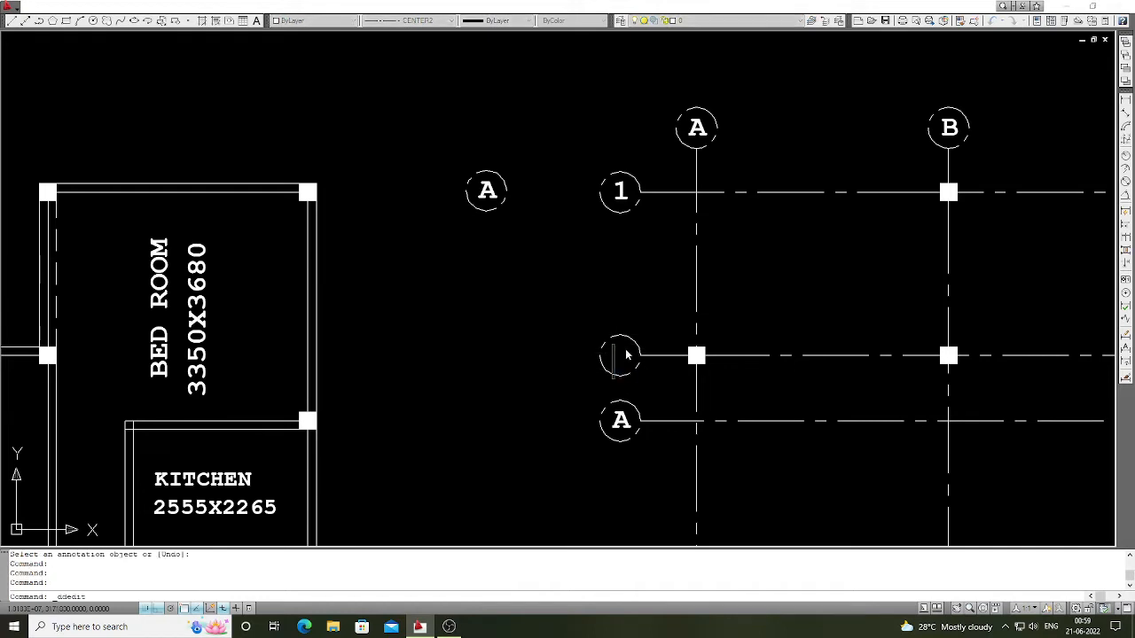
key(Return)
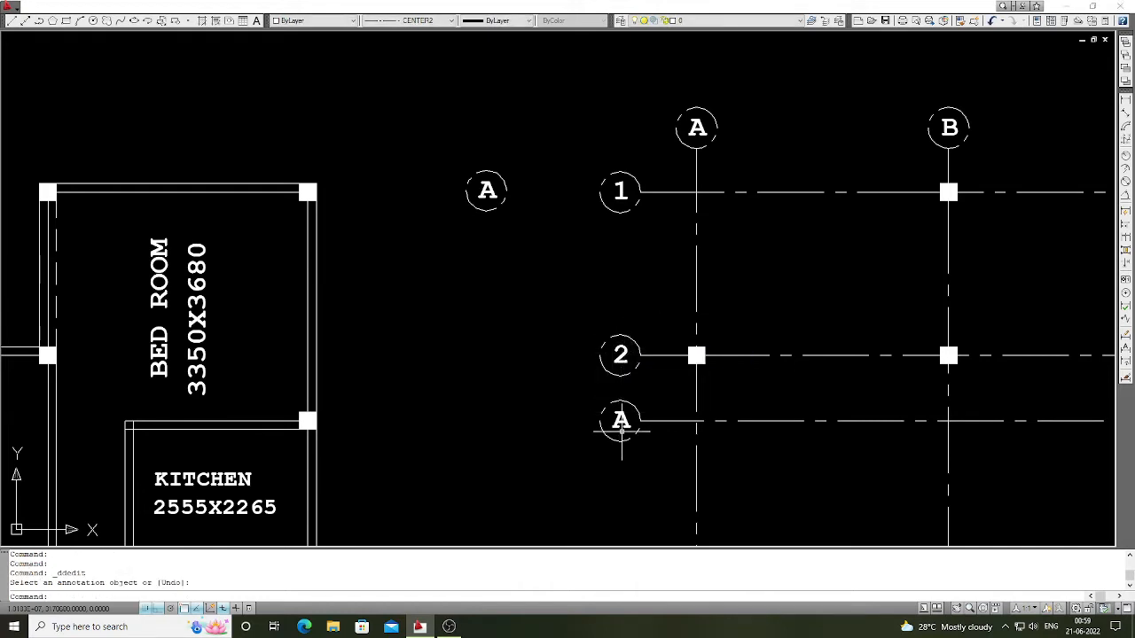
double_click(620, 421)
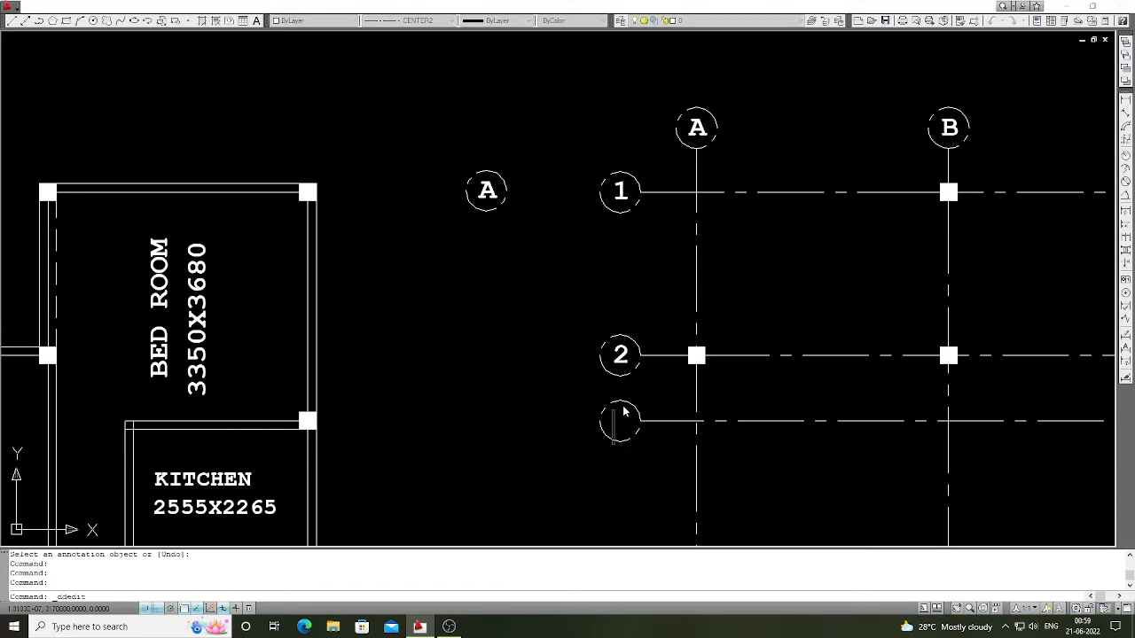
key(Return)
key(Return)
Step: Change the circled labels of the fourth and fifth horizontal centrelines to 4 and 5
scroll(615, 312, up, 1)
scroll(612, 312, down, 1)
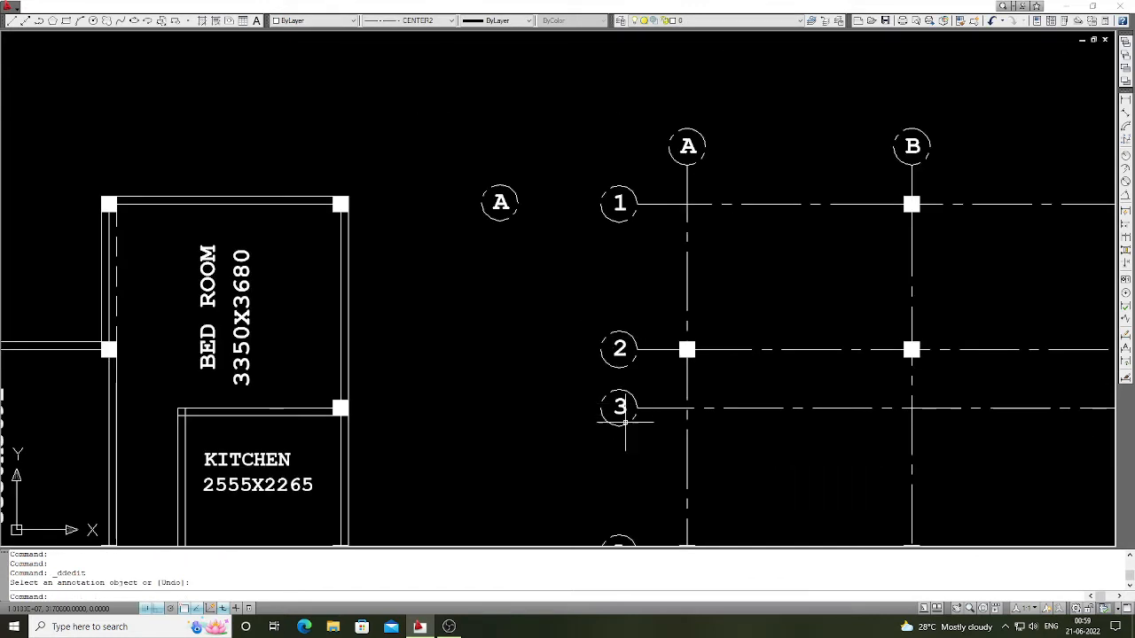
scroll(631, 391, down, 1)
scroll(621, 496, up, 2)
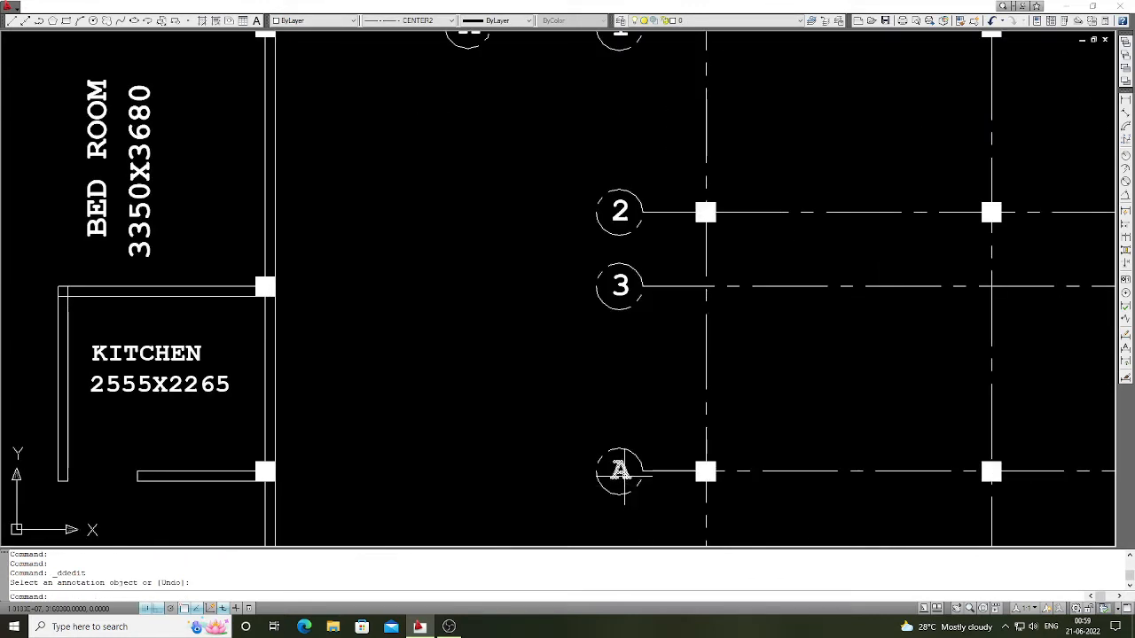
double_click(622, 472)
click(631, 473)
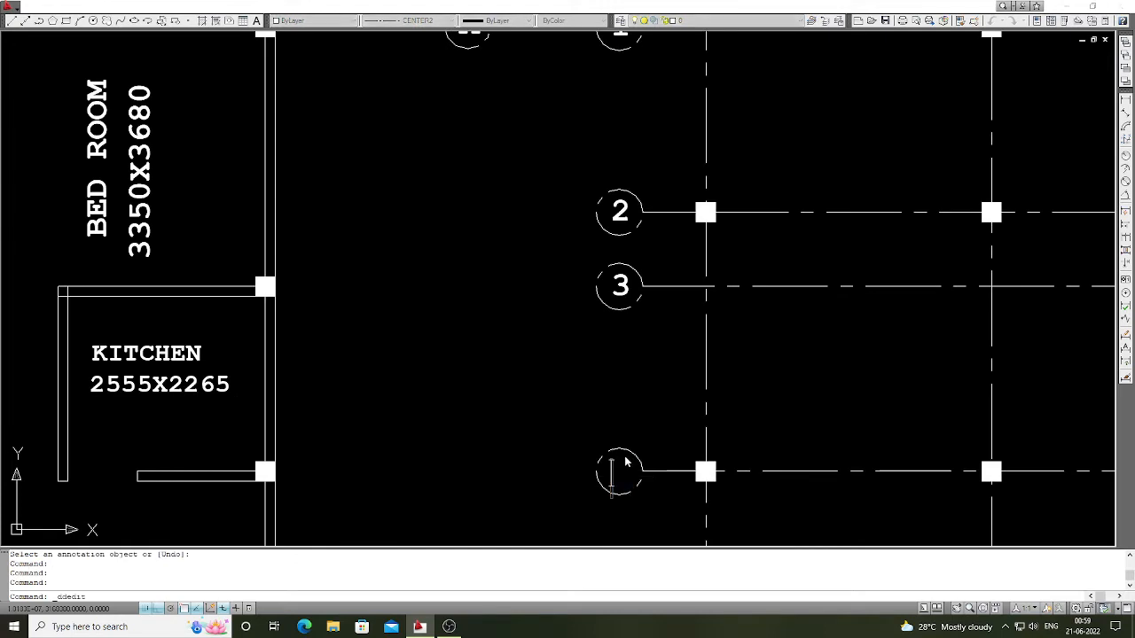
key(Return)
key(Return)
scroll(625, 457, down, 2)
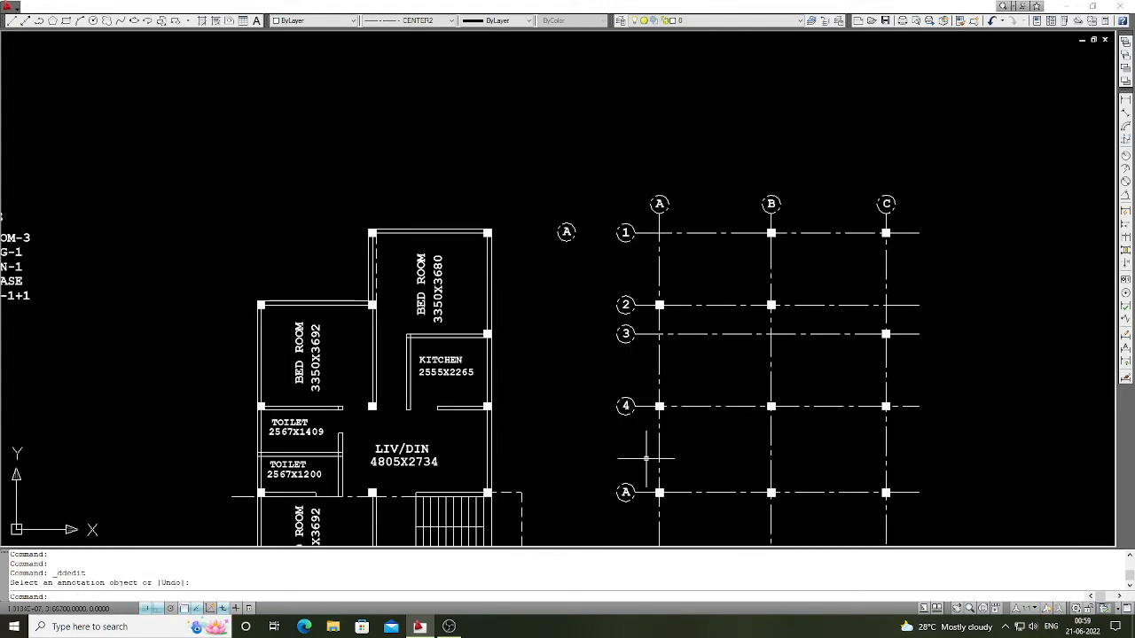
scroll(625, 487, up, 2)
double_click(633, 460)
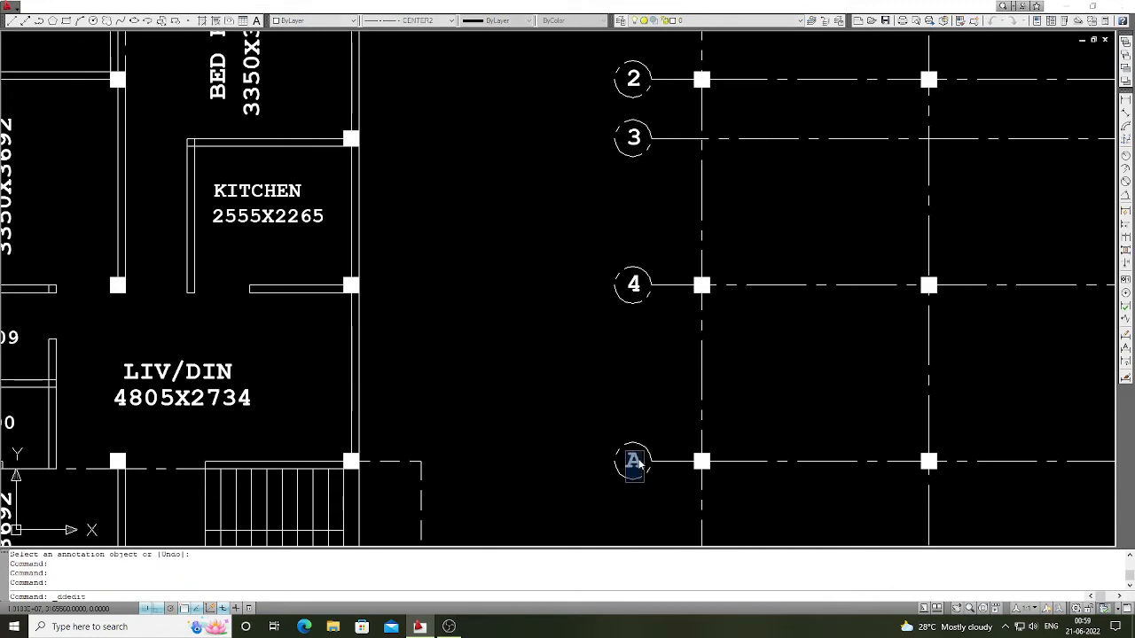
text(5)
key(Return)
key(Return)
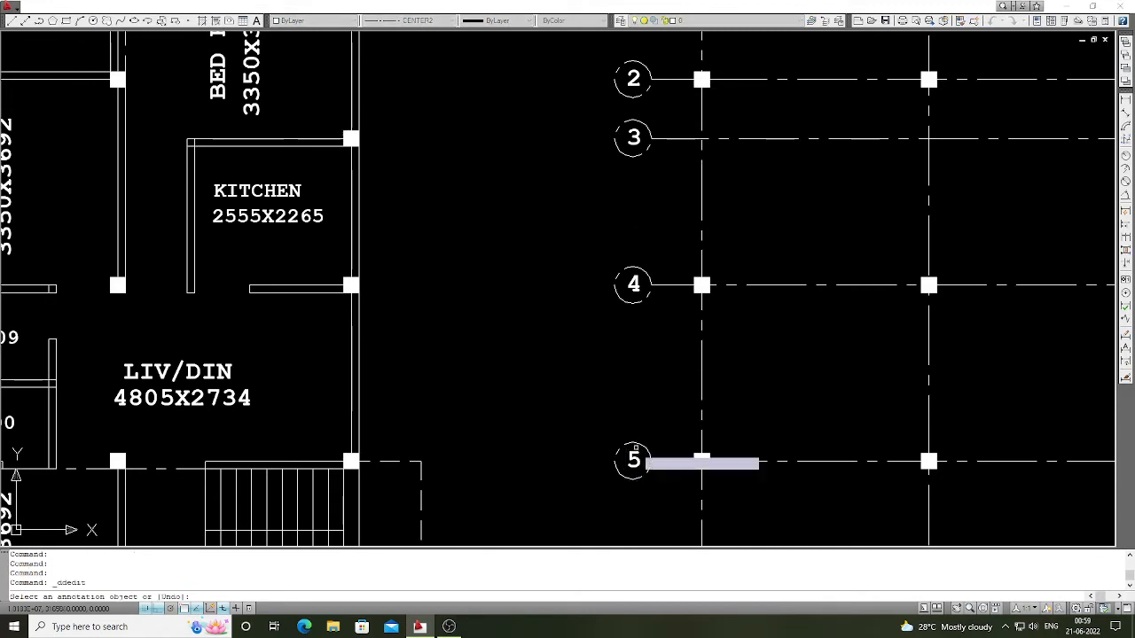
Step: Change the circled label of the sixth horizontal centreline to 6
scroll(644, 370, down, 2)
scroll(642, 520, up, 2)
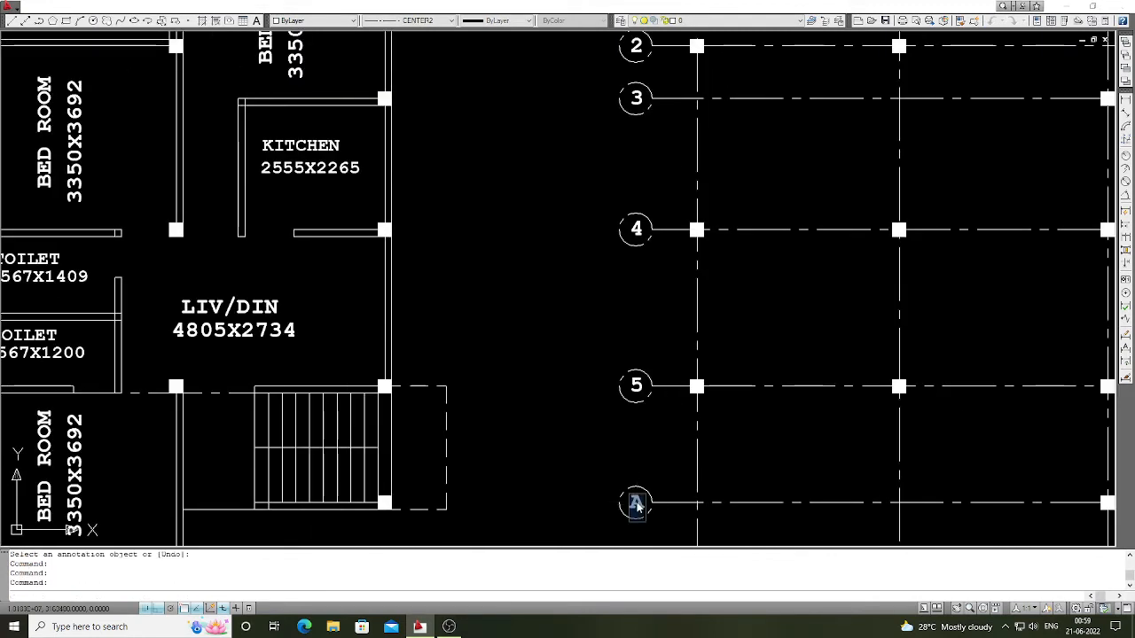
double_click(632, 505)
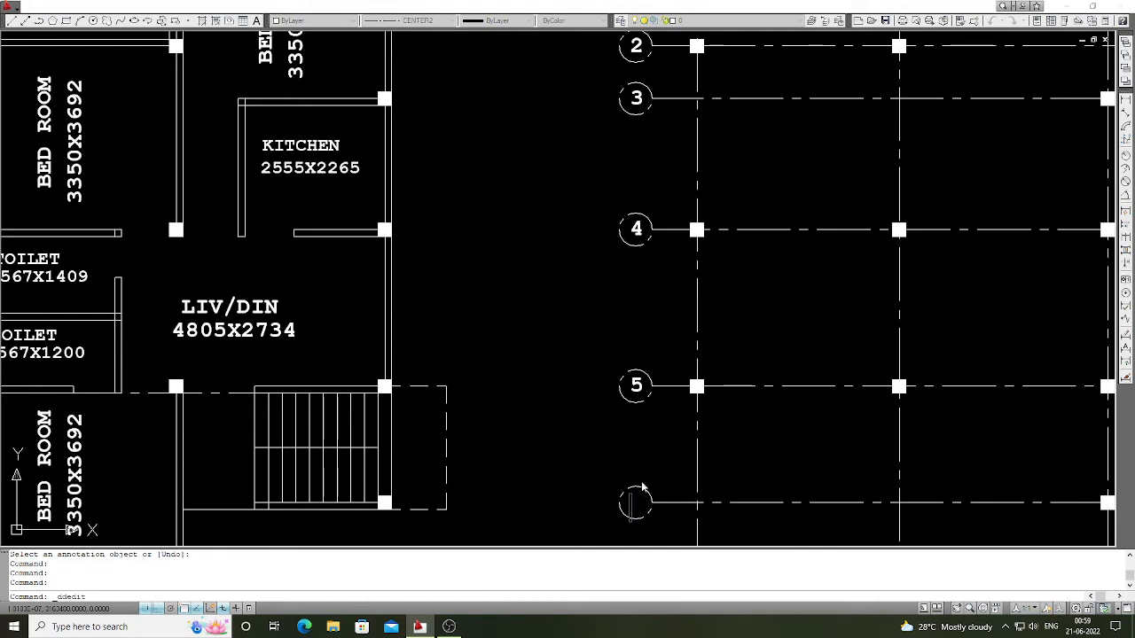
key(Return)
key(Return)
scroll(656, 415, down, 3)
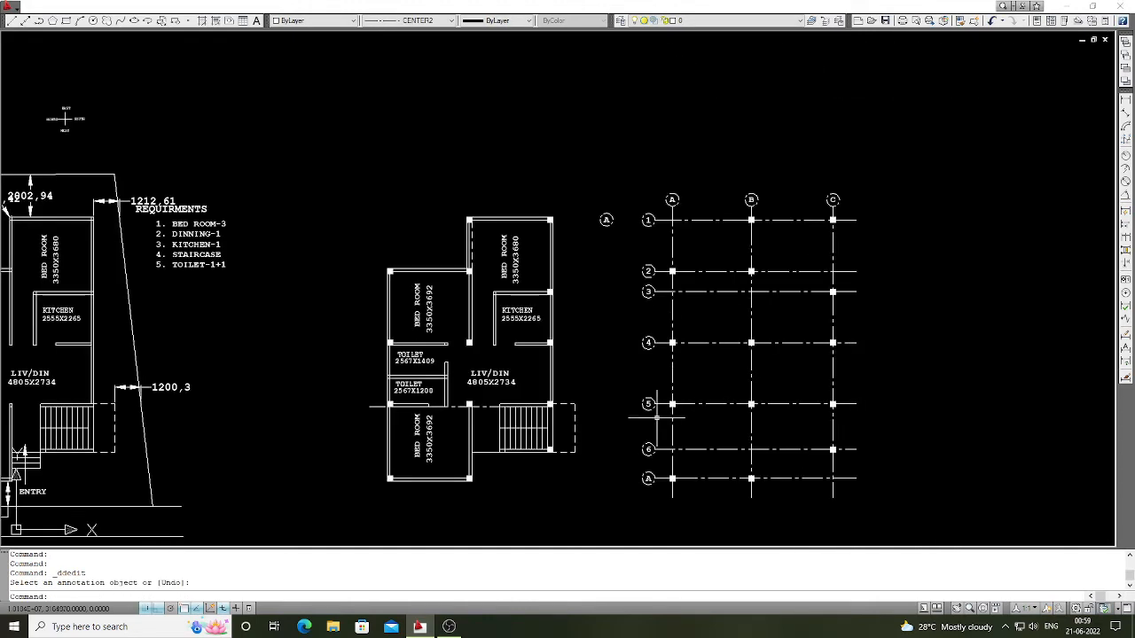
Step: Change the circled label of the lowest horizontal centreline to 7
scroll(660, 490, up, 5)
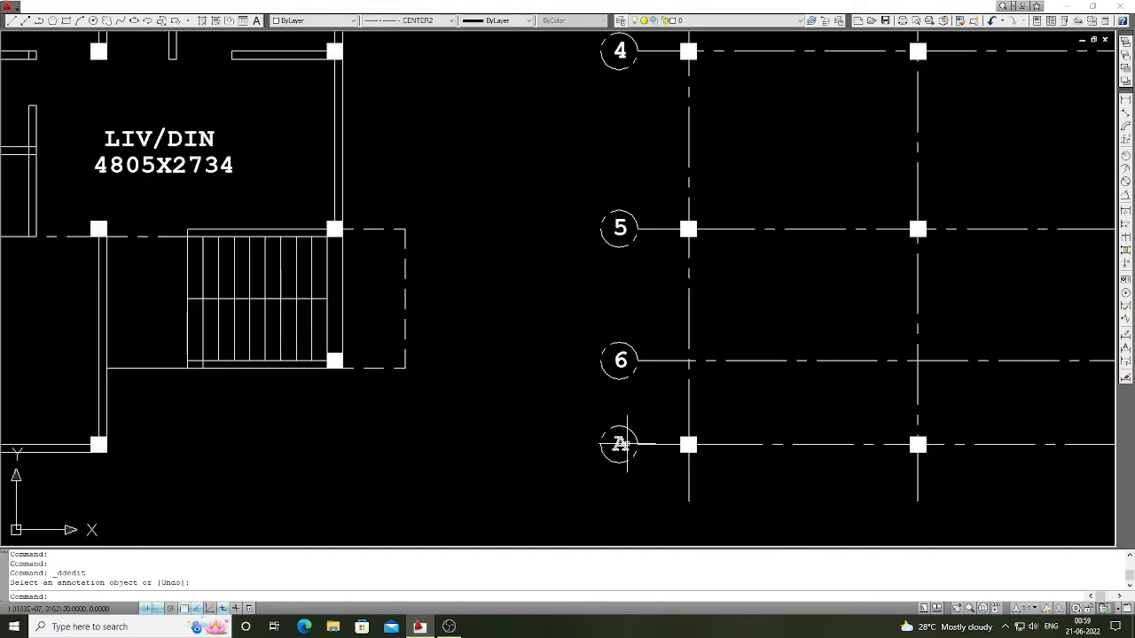
double_click(624, 443)
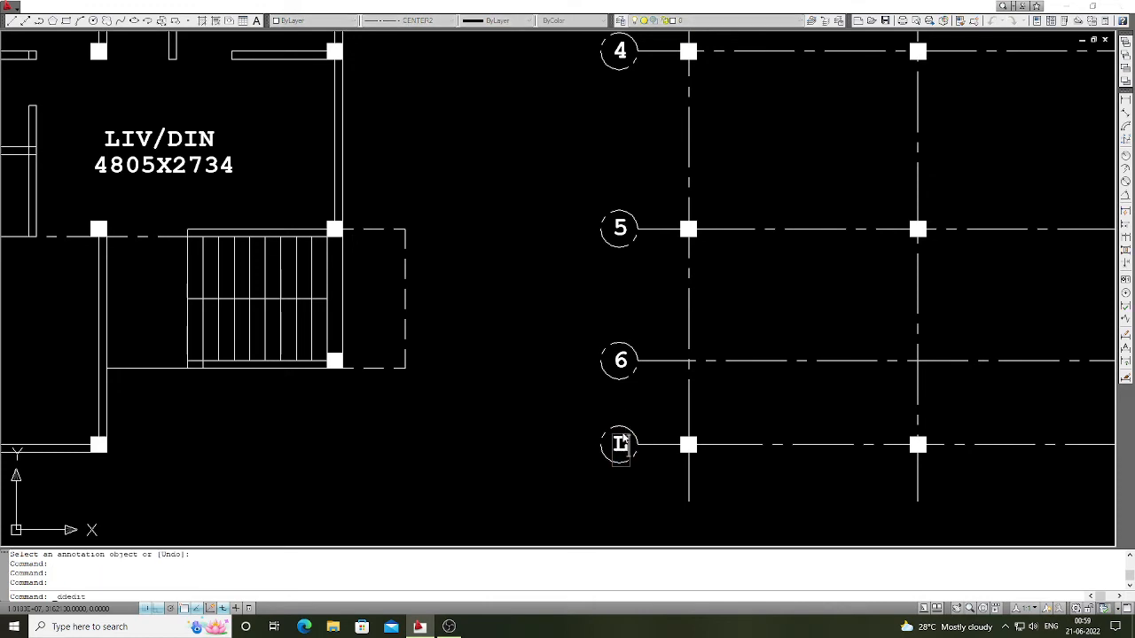
text(7)
key(Return)
key(Return)
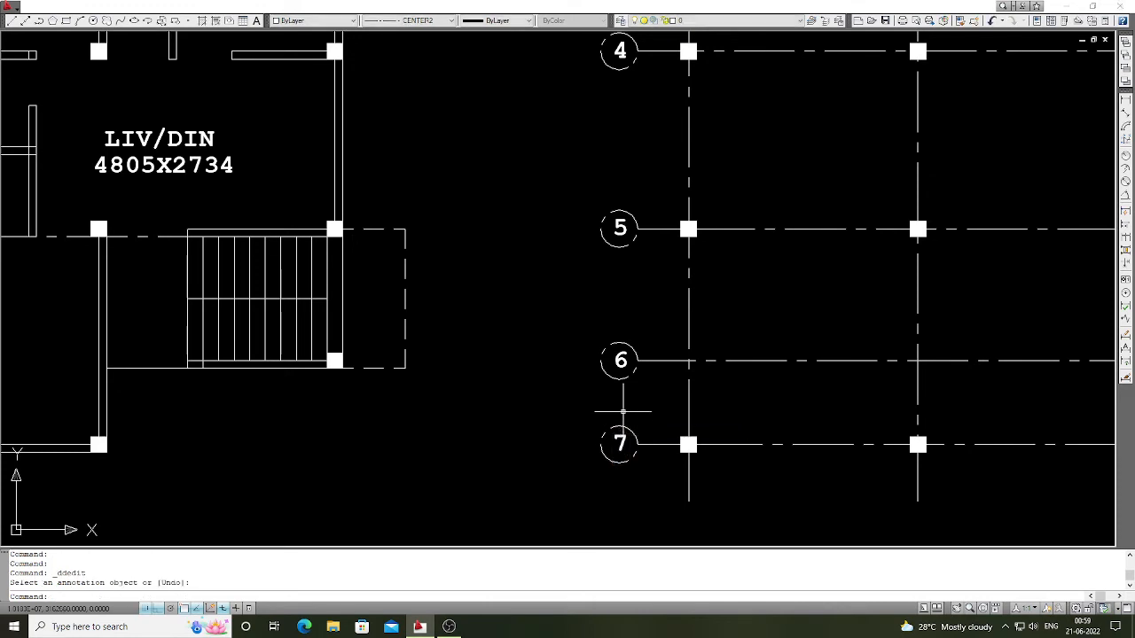
Step: Erase the spare circled A beside the label of horizontal centreline 1
scroll(620, 436, down, 4)
scroll(601, 142, up, 2)
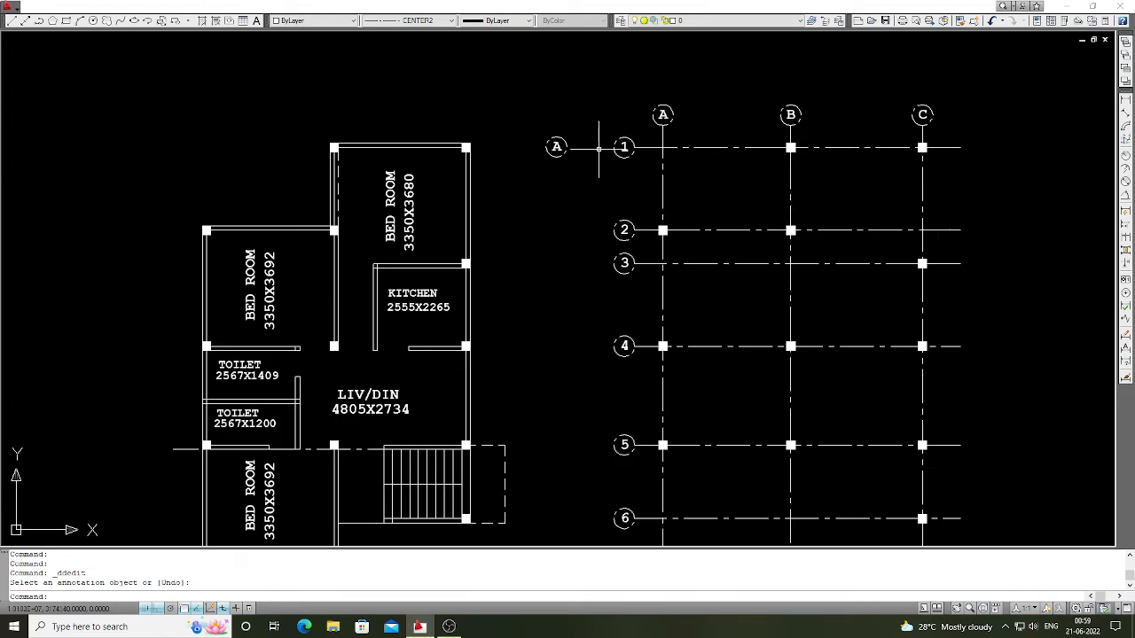
text(E)
key(Return)
click(575, 168)
click(538, 122)
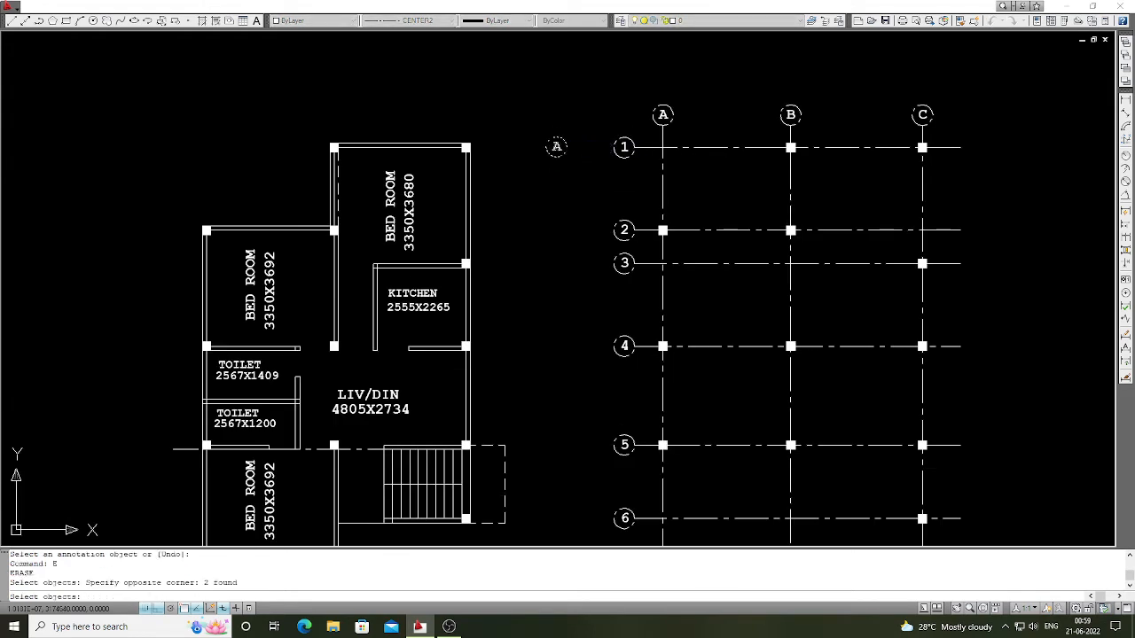
key(Return)
Step: Copy the circled labels A, B and C from the upper ends of the vertical centrelines to their lower ends
scroll(683, 184, down, 2)
scroll(828, 131, up, 2)
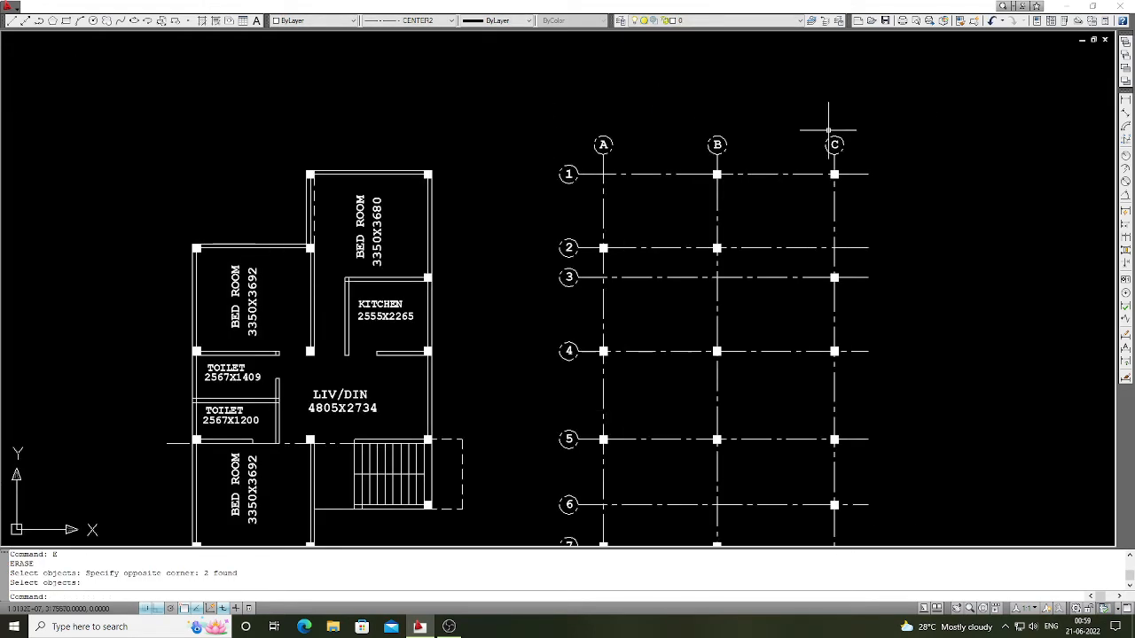
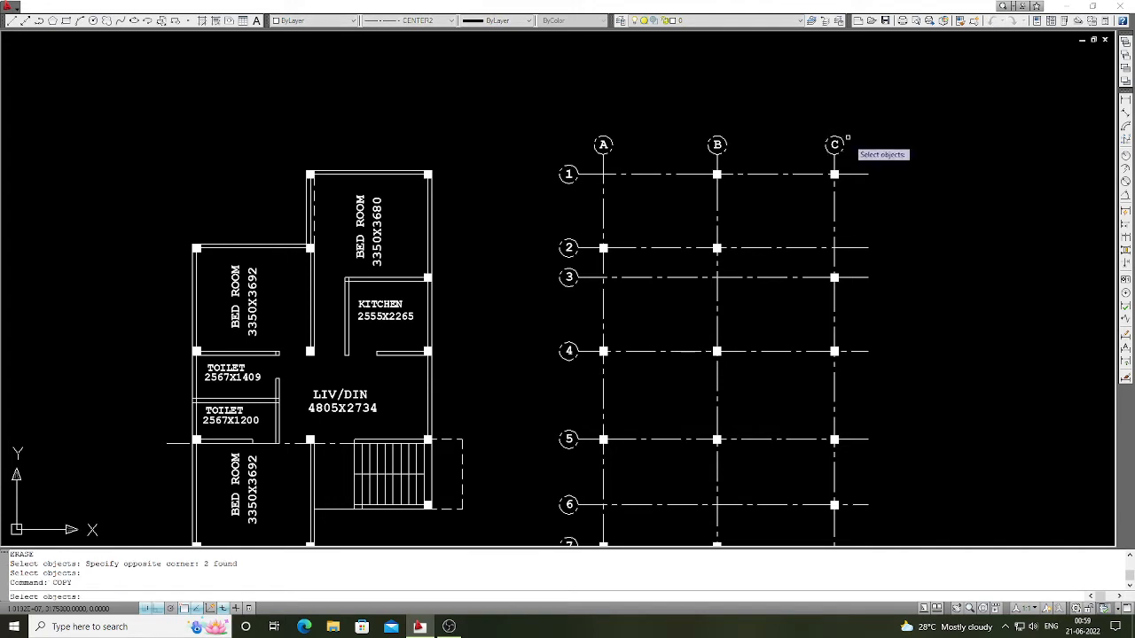
key(Return)
click(852, 155)
click(586, 120)
key(Return)
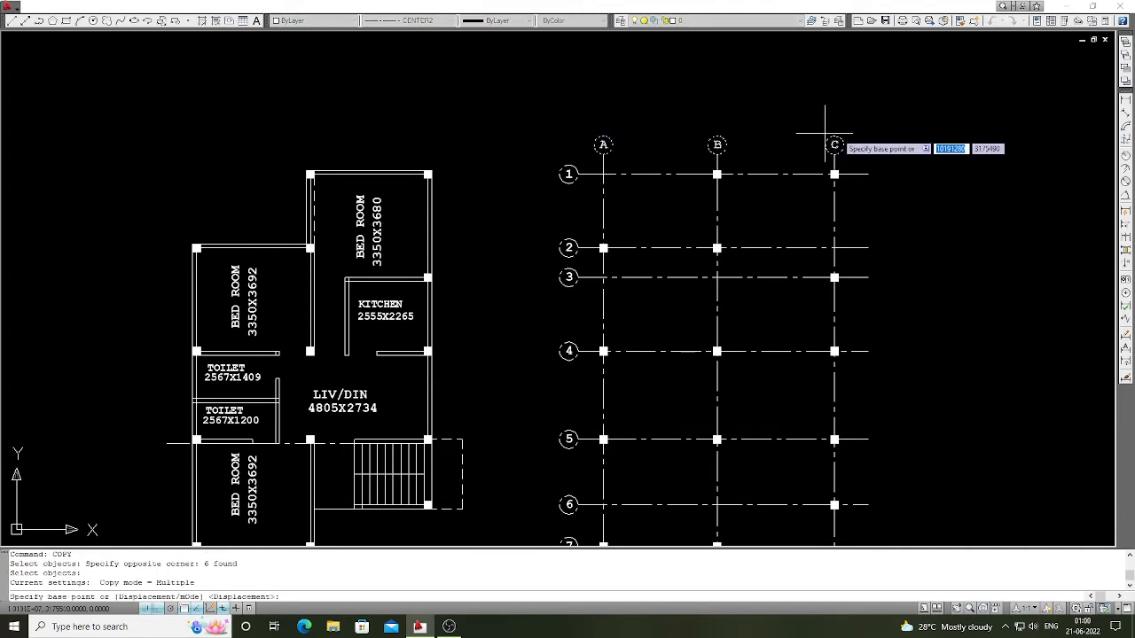
scroll(814, 139, up, 3)
click(816, 139)
scroll(816, 142, down, 2)
scroll(816, 142, down, 5)
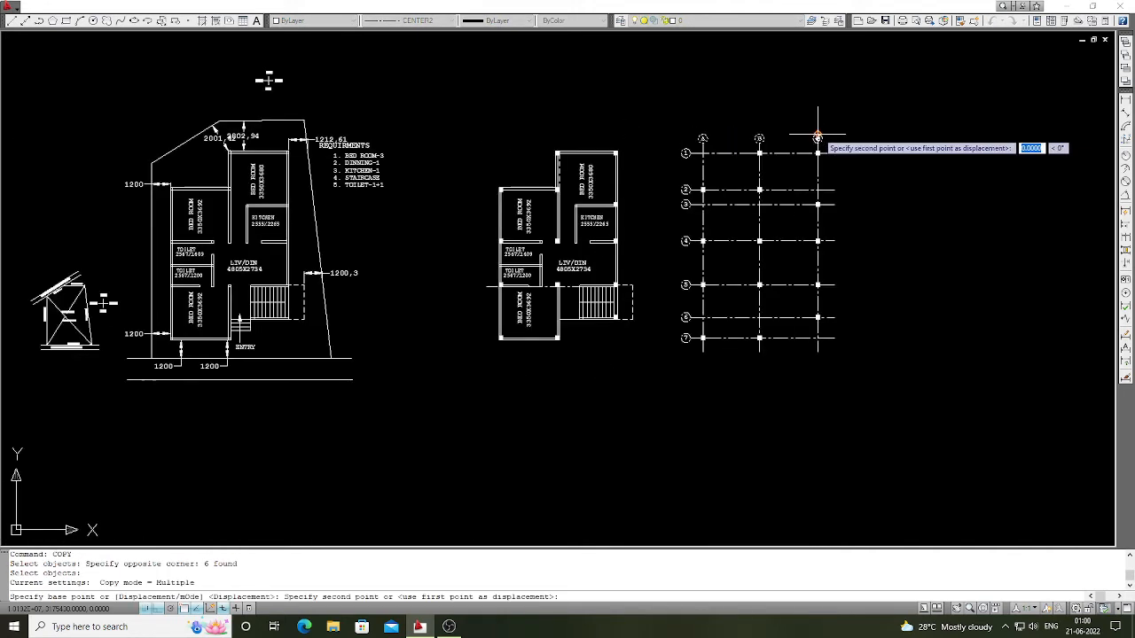
scroll(817, 364, up, 2)
click(817, 353)
key(Return)
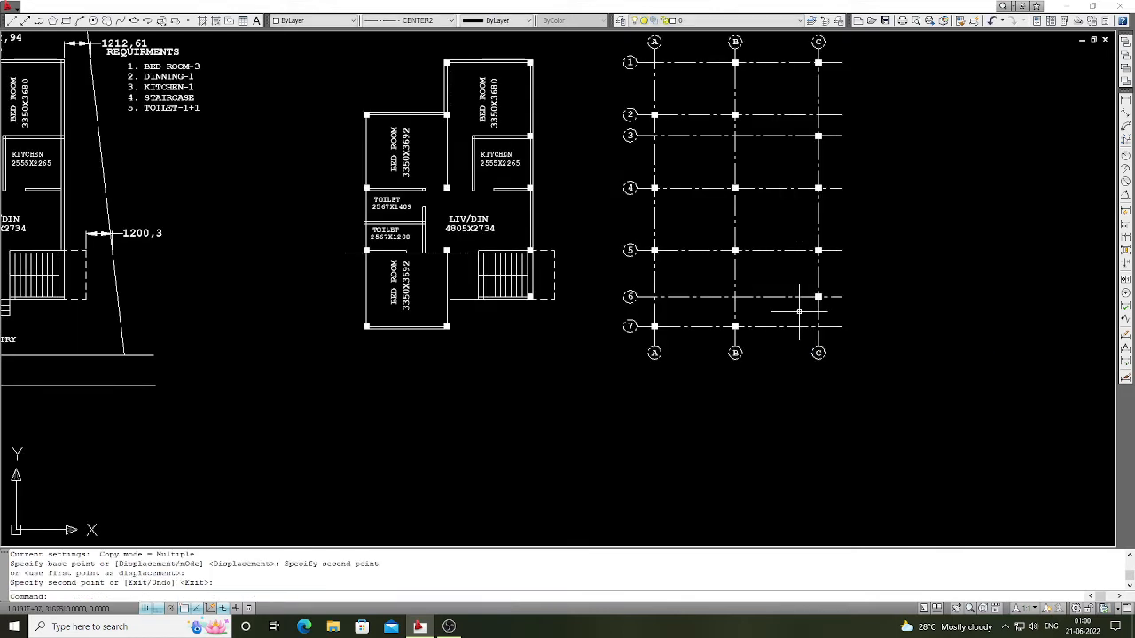
Step: Copy the circled labels 1 to 7 from the left ends of the horizontal centrelines
scroll(793, 296, down, 3)
scroll(679, 319, up, 4)
key(Return)
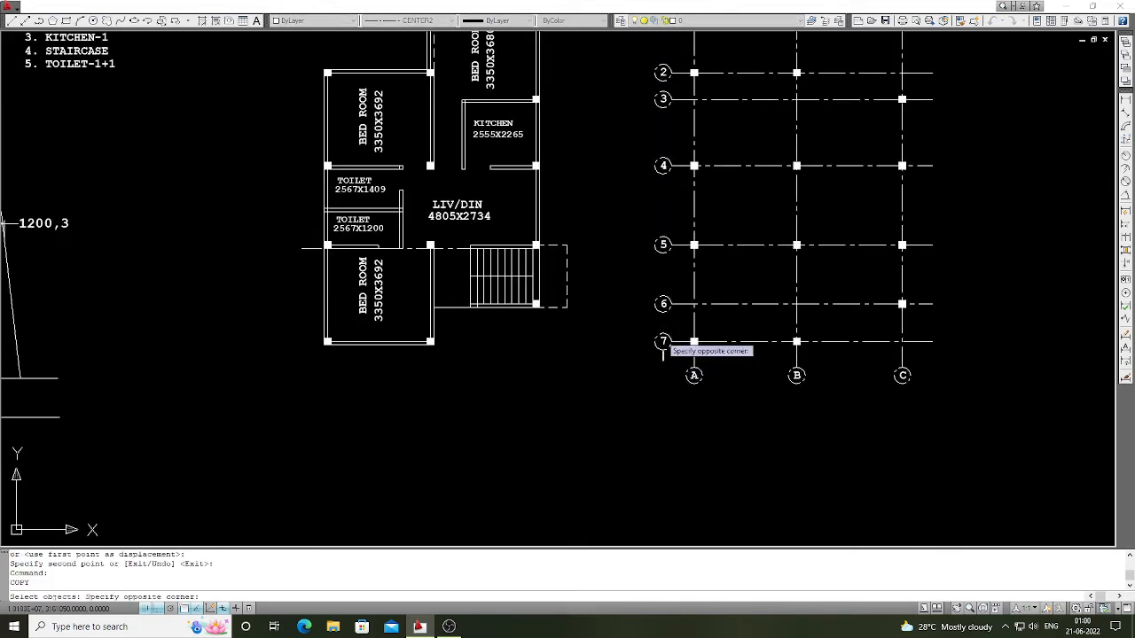
scroll(697, 337, down, 3)
click(664, 367)
click(645, 124)
scroll(651, 112, up, 3)
key(Return)
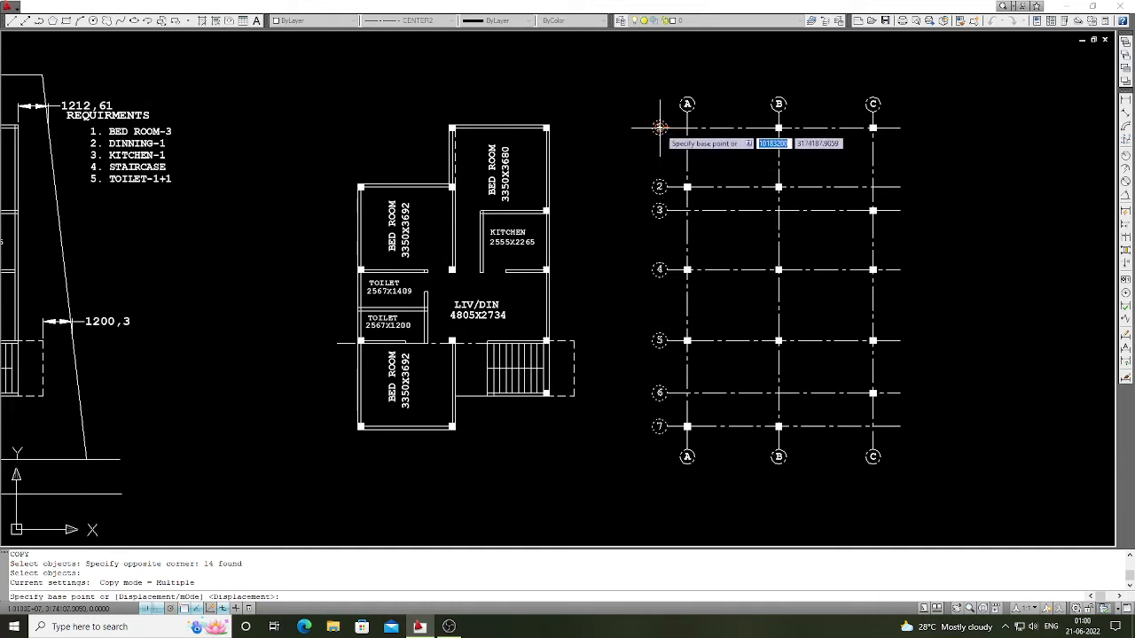
Step: Copy the selected row grid bubbles 1 to 7 horizontally to the opposite ends of their grid lines
click(659, 127)
scroll(658, 137, down, 1)
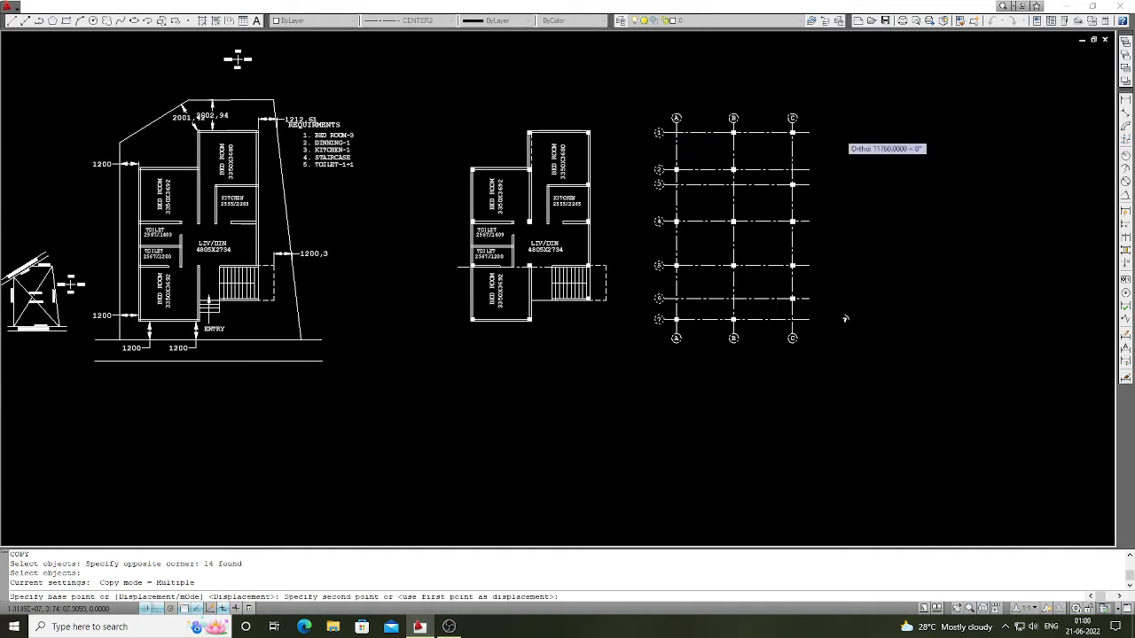
scroll(841, 134, up, 1)
click(801, 133)
key(Return)
Step: Label the column at grid lines B and 1 with single-line text B1, 250 high and unrotated
scroll(802, 133, down, 2)
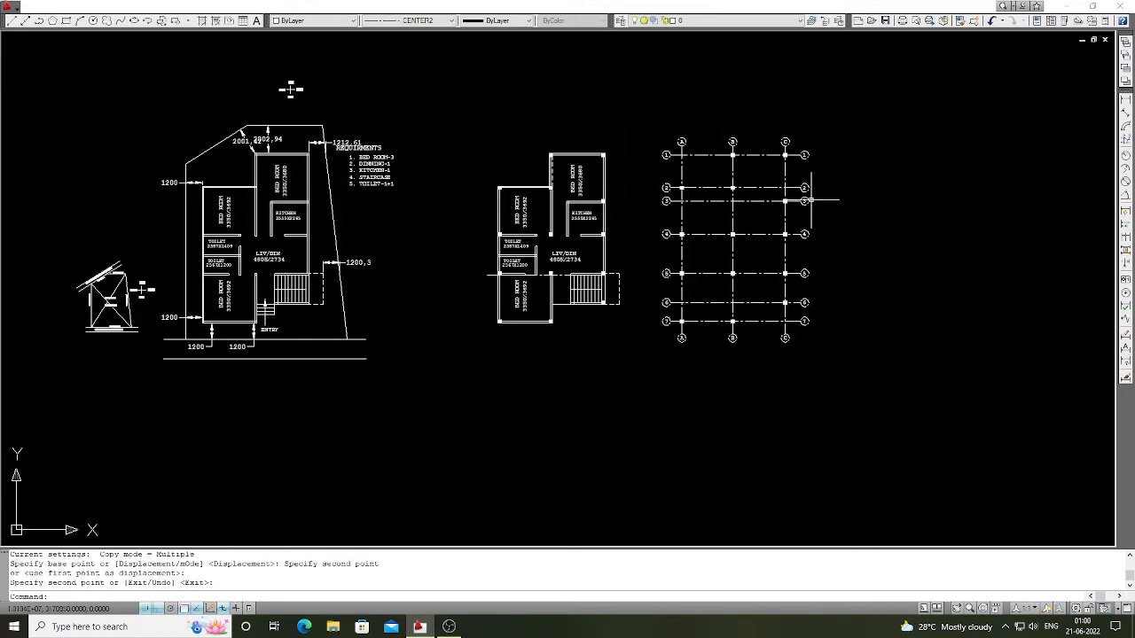
scroll(814, 203, up, 1)
scroll(813, 211, down, 2)
scroll(713, 188, up, 4)
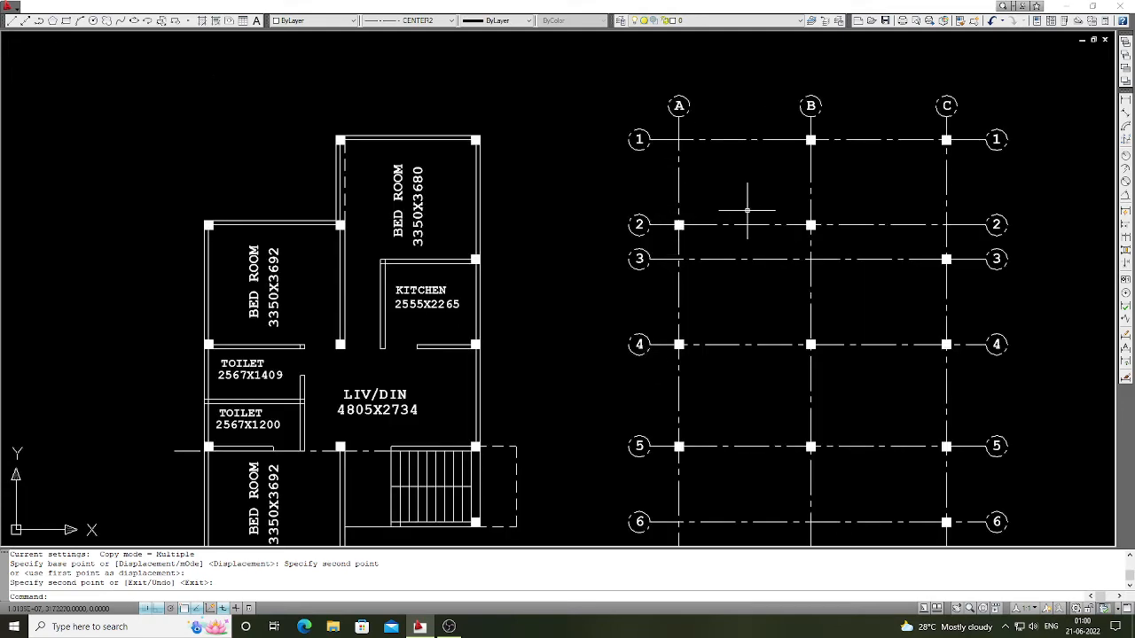
scroll(748, 210, down, 2)
scroll(809, 175, up, 4)
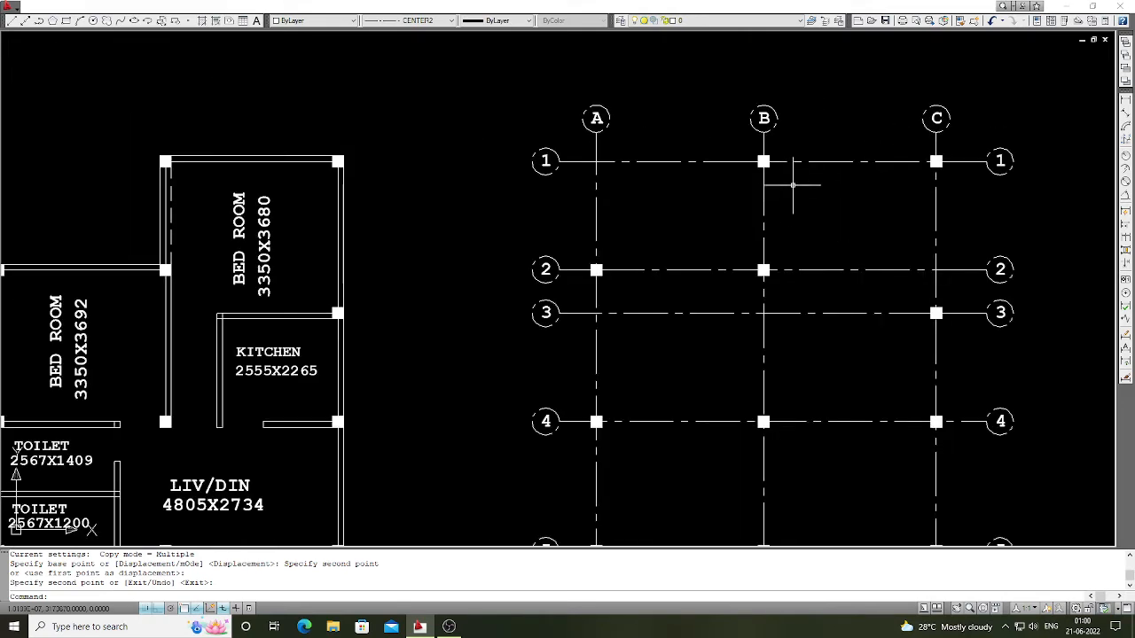
scroll(794, 184, up, 1)
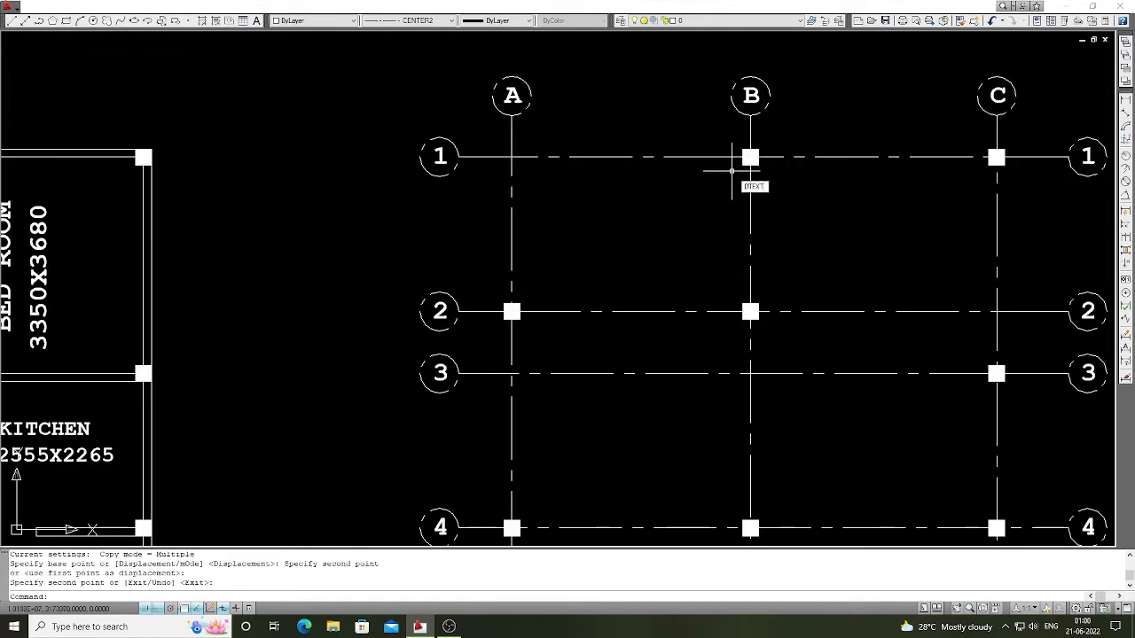
key(Return)
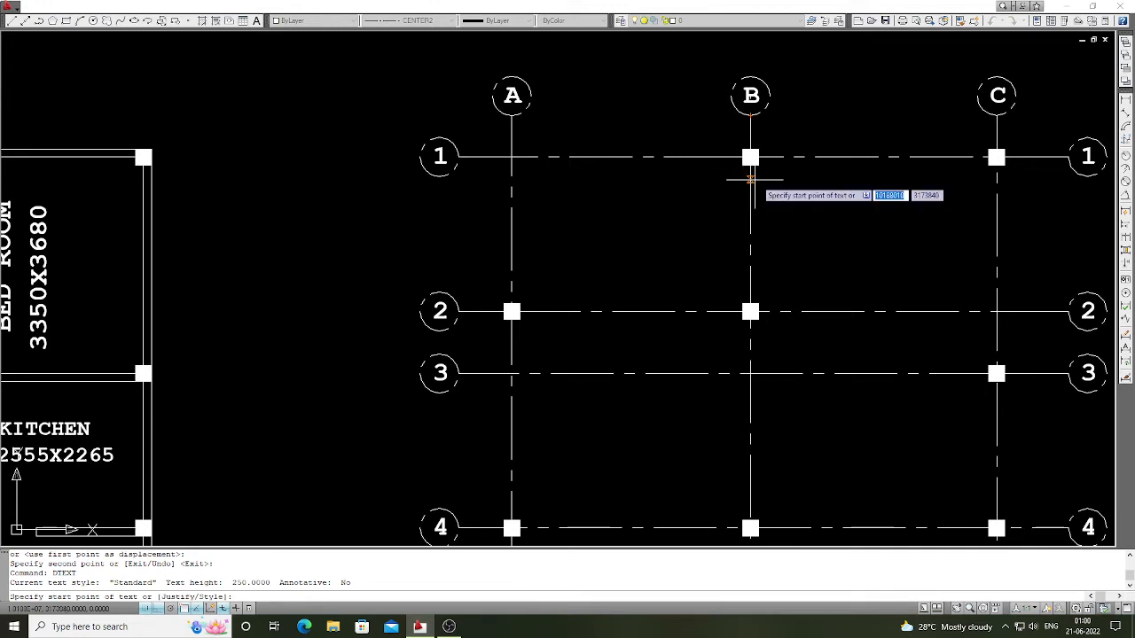
click(769, 196)
key(Return)
key(Return)
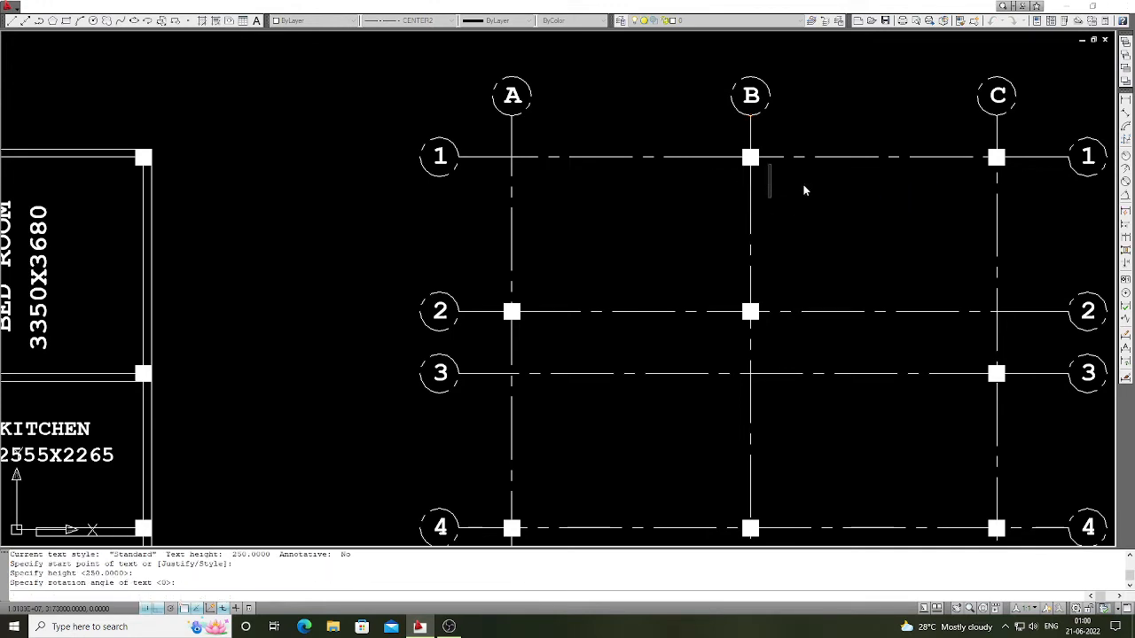
text(B1)
key(Return)
key(Return)
Step: Add the text label C1, 250 high, beside the column at grid lines C and 1
key(Return)
click(956, 182)
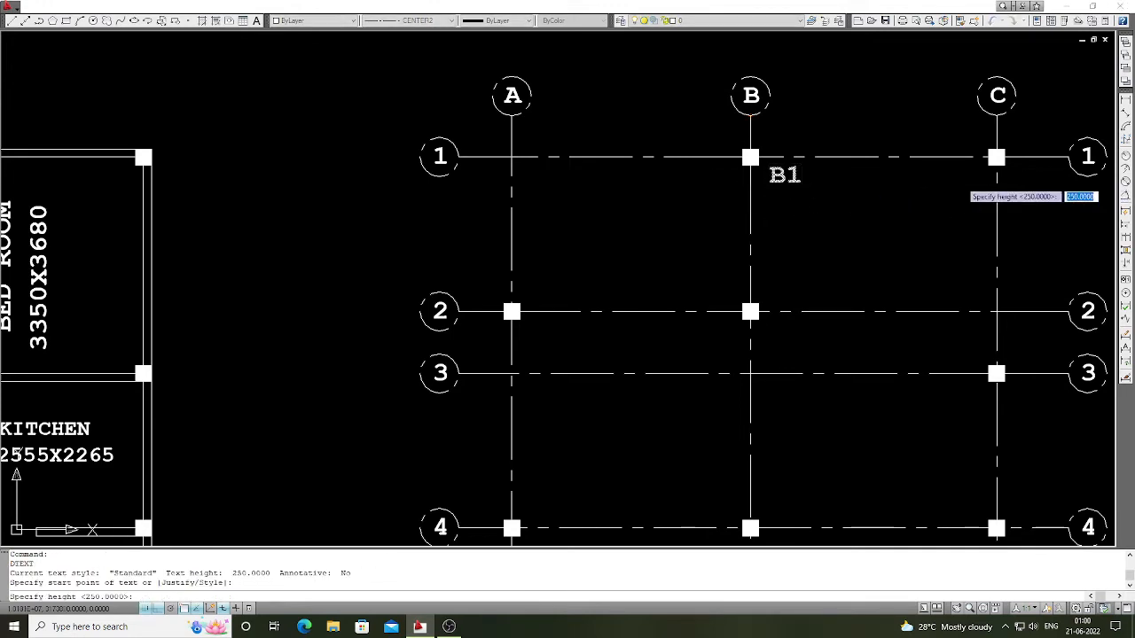
key(Return)
key(Return)
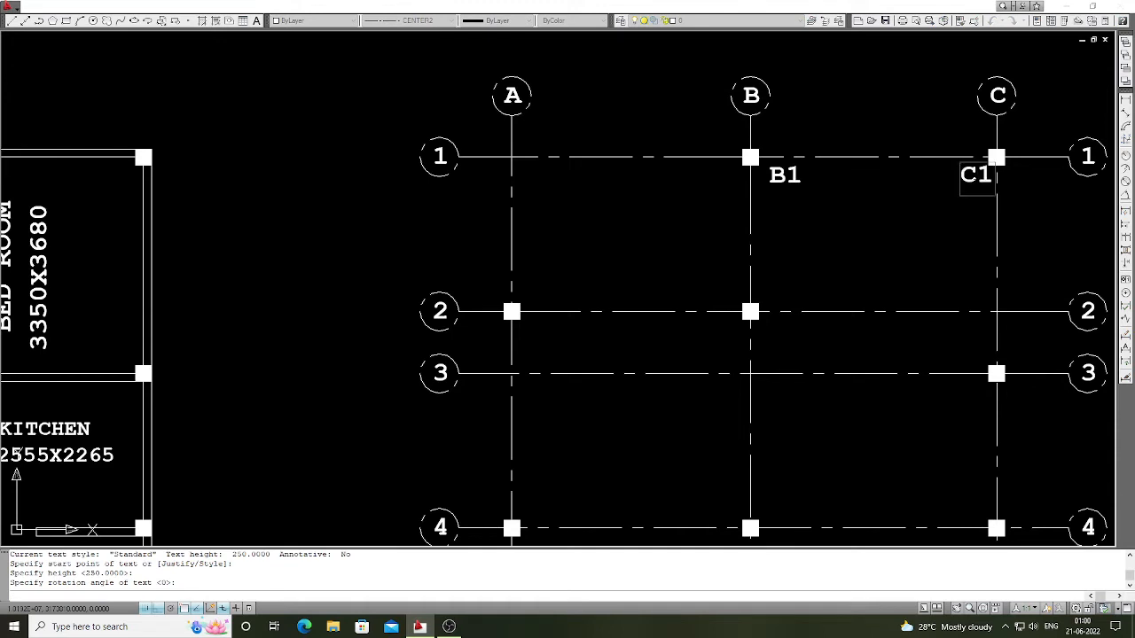
key(Return)
key(Return)
Step: Add the text label A2, 250 high, beside the column at grid lines A and 2
scroll(885, 158, down, 3)
scroll(714, 252, up, 2)
key(Return)
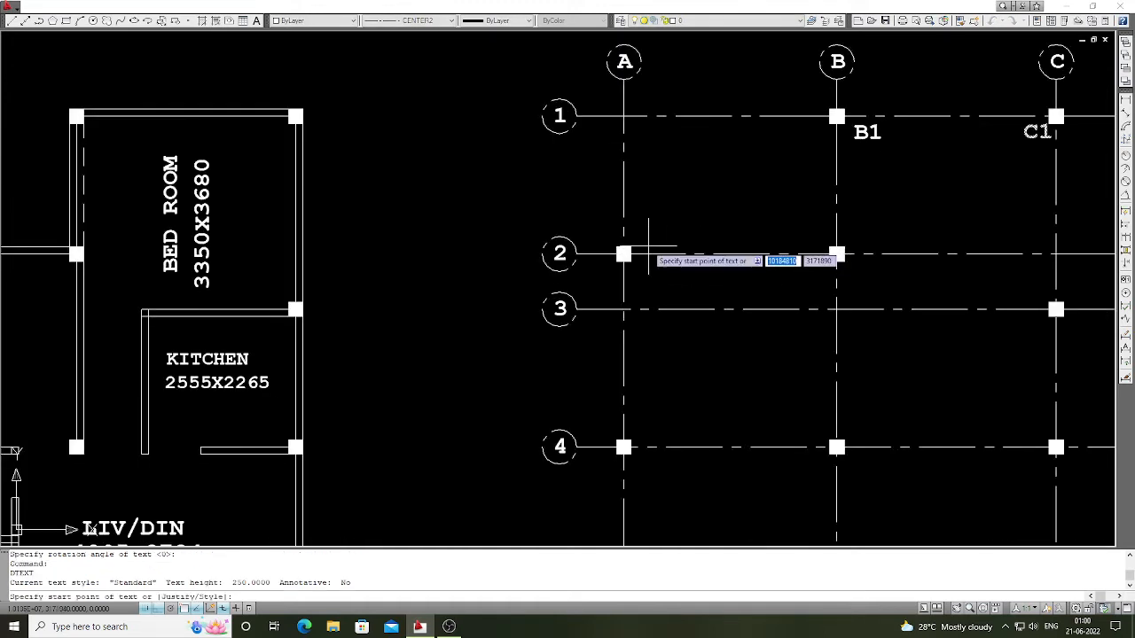
click(648, 246)
key(Return)
text(A)
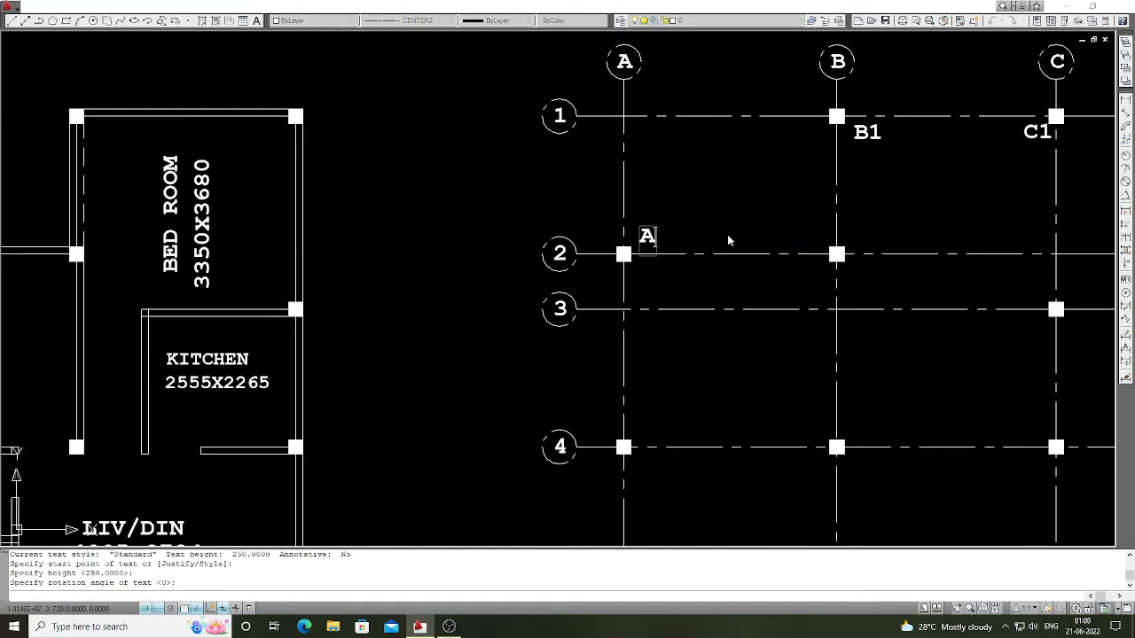
text(2)
key(Return)
key(Return)
Step: Add the text label B2, 250 high, beside the column at grid lines B and 2
key(Return)
scroll(762, 249, down, 3)
scroll(800, 254, up, 2)
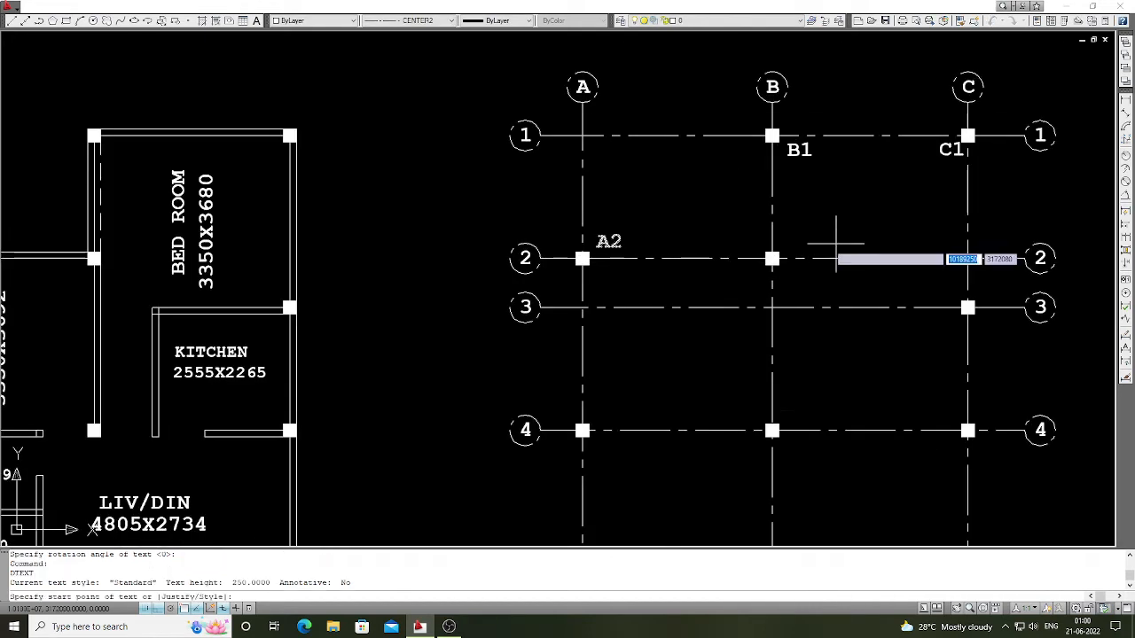
click(786, 250)
key(Return)
key(Return)
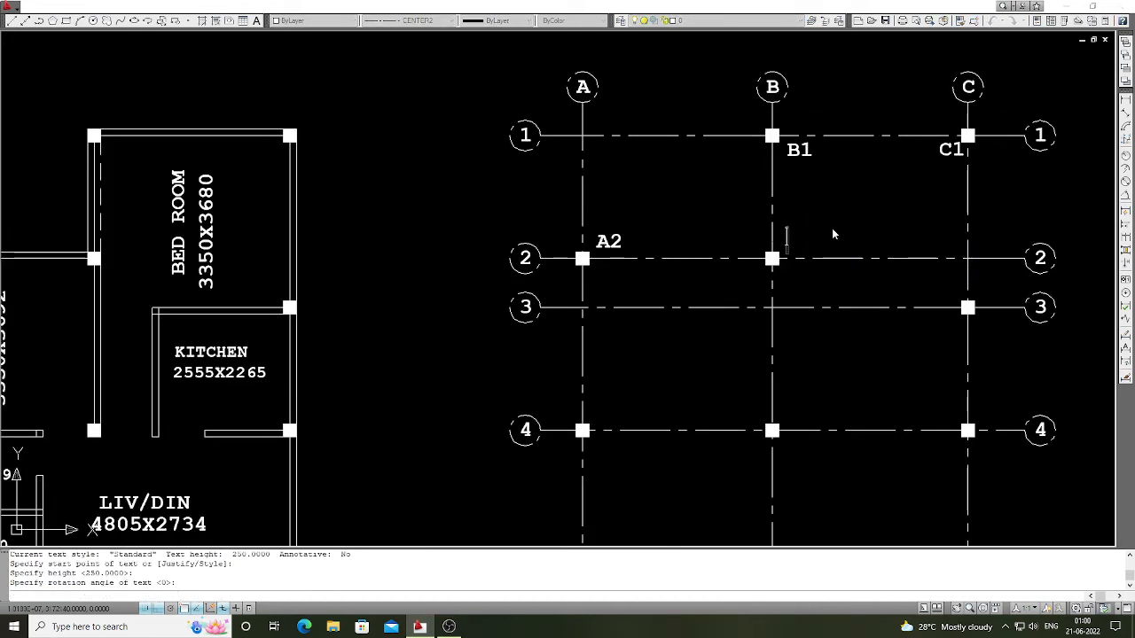
text(B2)
key(Return)
key(Return)
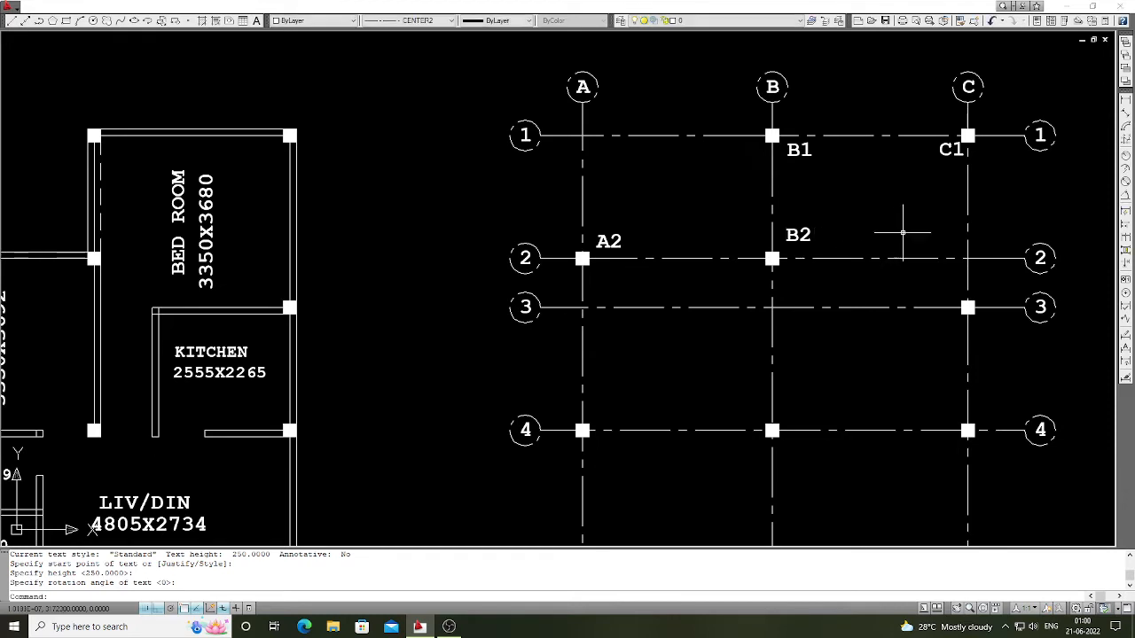
Step: Add the text label C3, 250 high, beside the column at grid lines C and 3
key(Return)
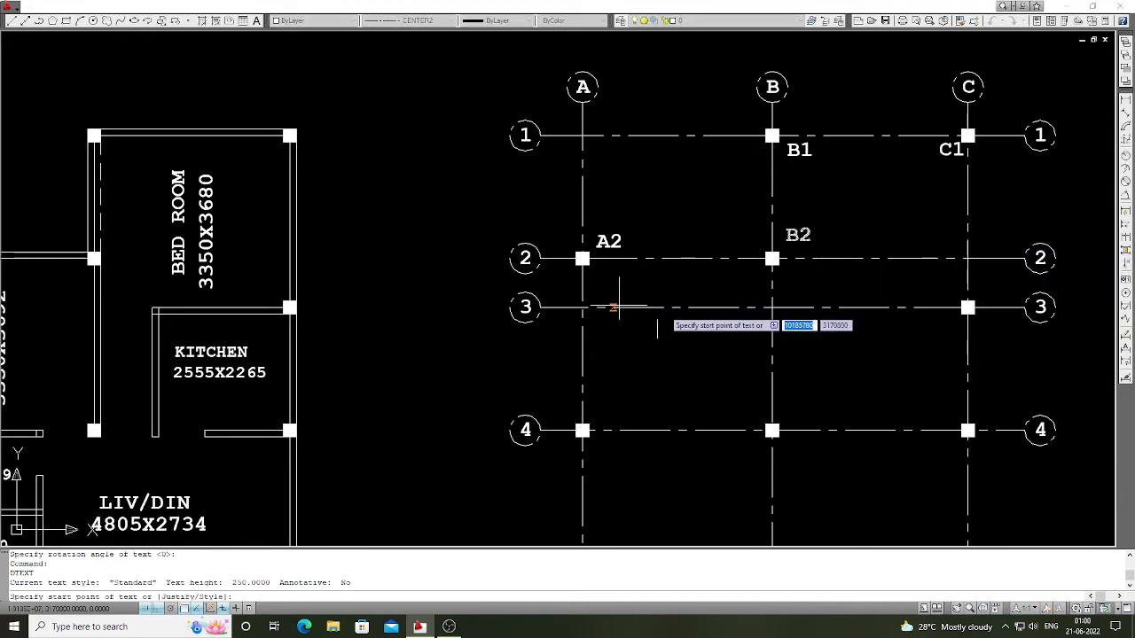
click(948, 307)
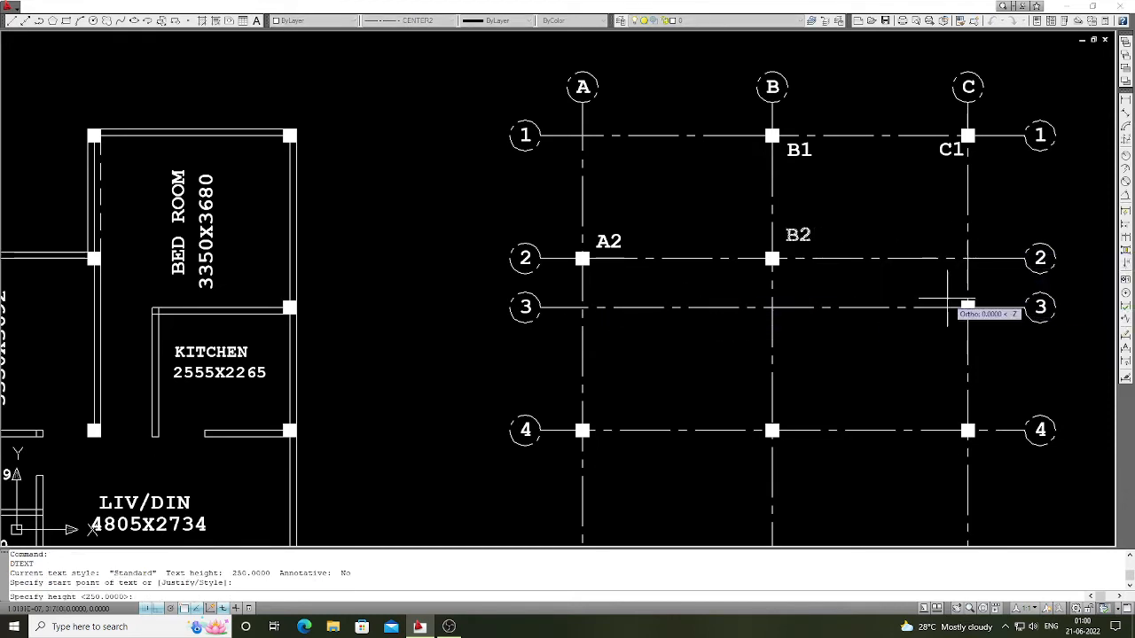
key(Return)
key(Return)
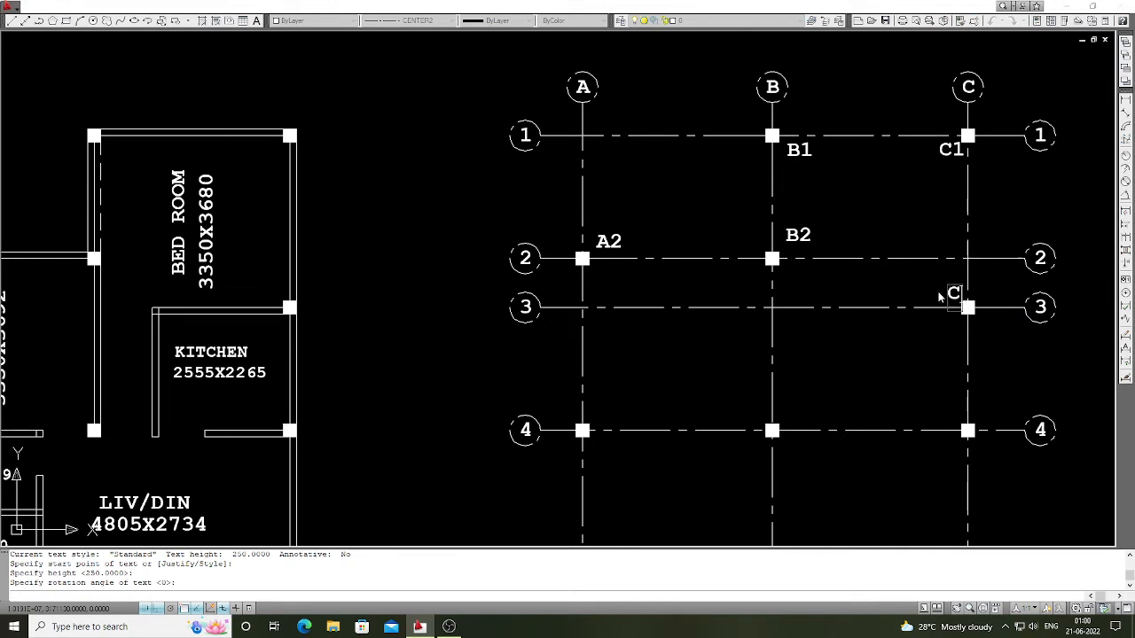
text(C2)
key(BackSpace)
text(3)
key(Return)
key(Return)
Step: Add the text label A4, 250 high, just above the column at grid lines A and 4
scroll(820, 251, down, 2)
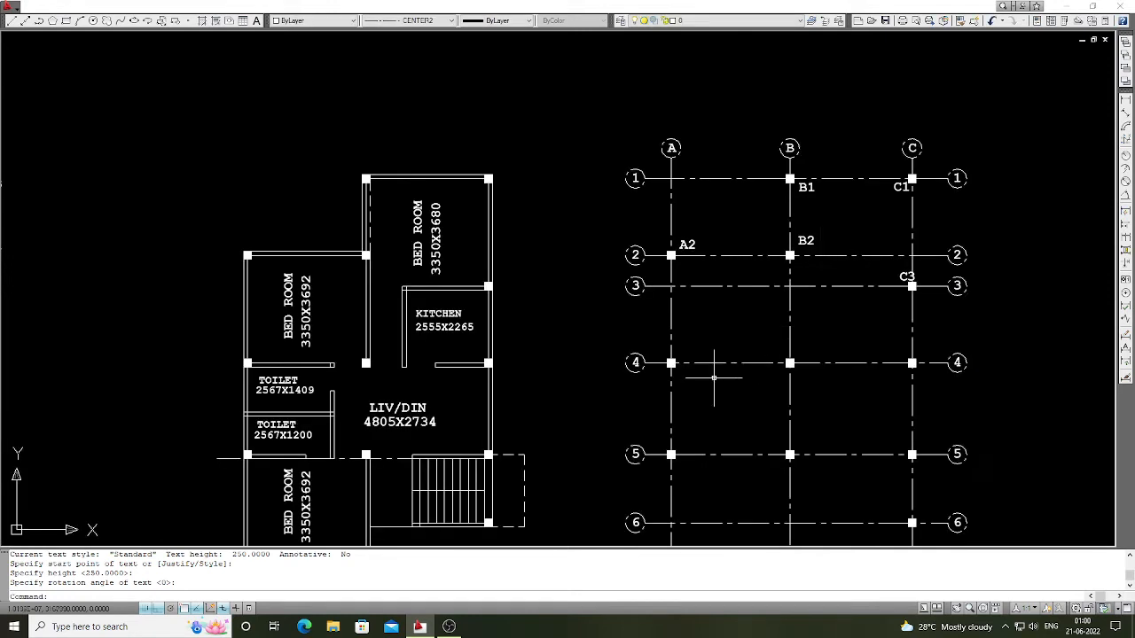
scroll(713, 378, up, 3)
key(Return)
click(660, 347)
key(Return)
key(Return)
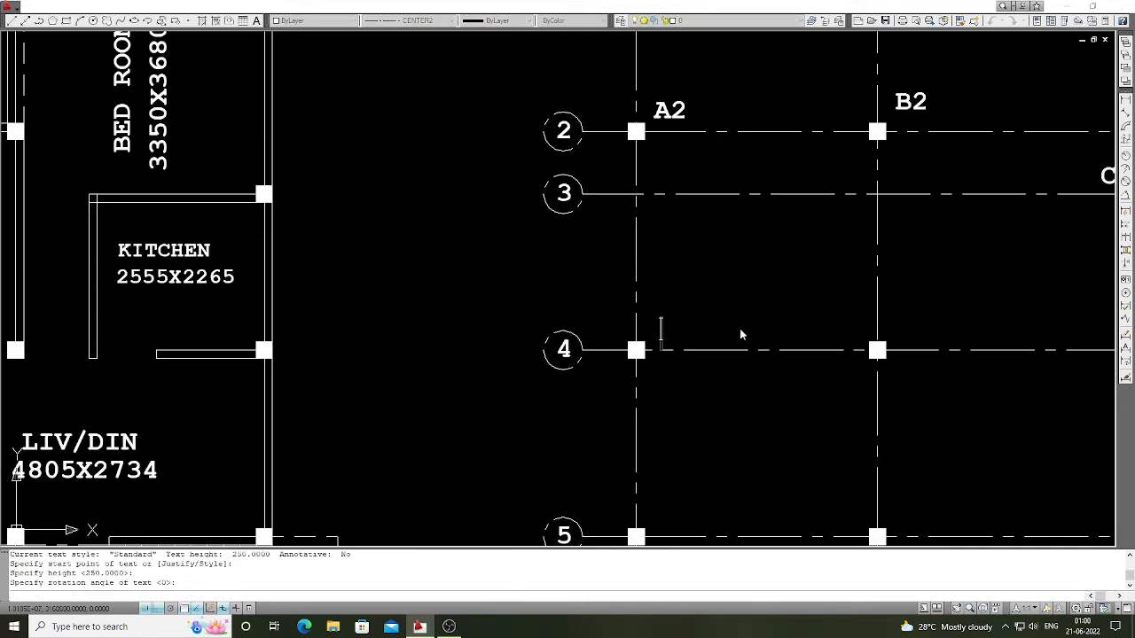
text(A4)
key(Return)
key(Return)
Step: Add the text label B4, 250 high, just above the column at grid lines B and 4
scroll(744, 339, down, 2)
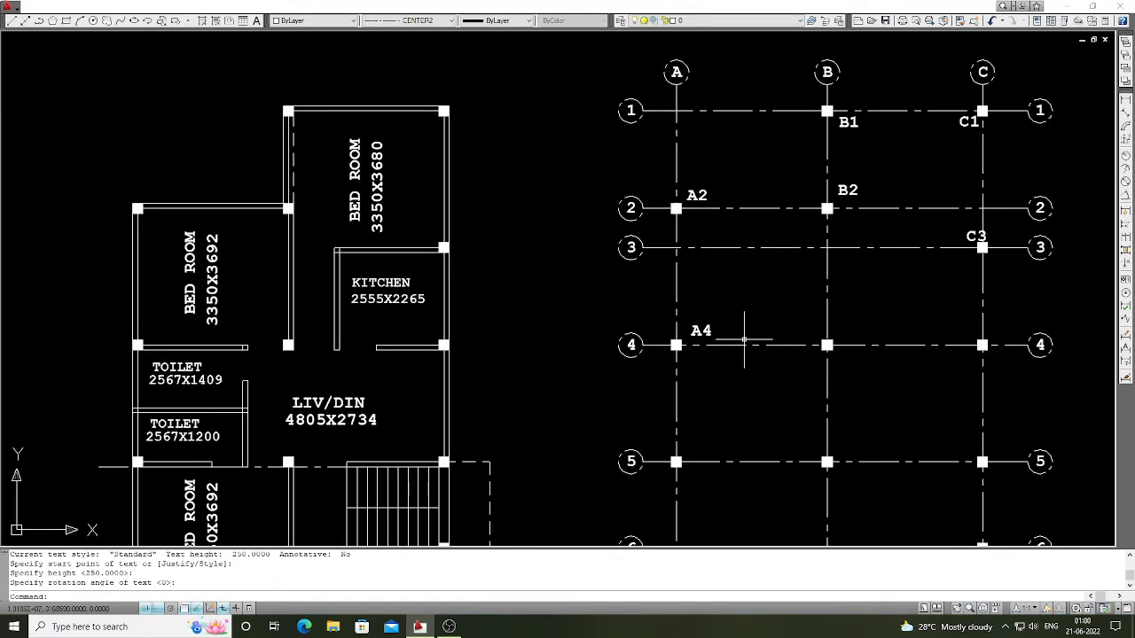
scroll(834, 344, up, 2)
key(Return)
click(799, 340)
key(Return)
key(Return)
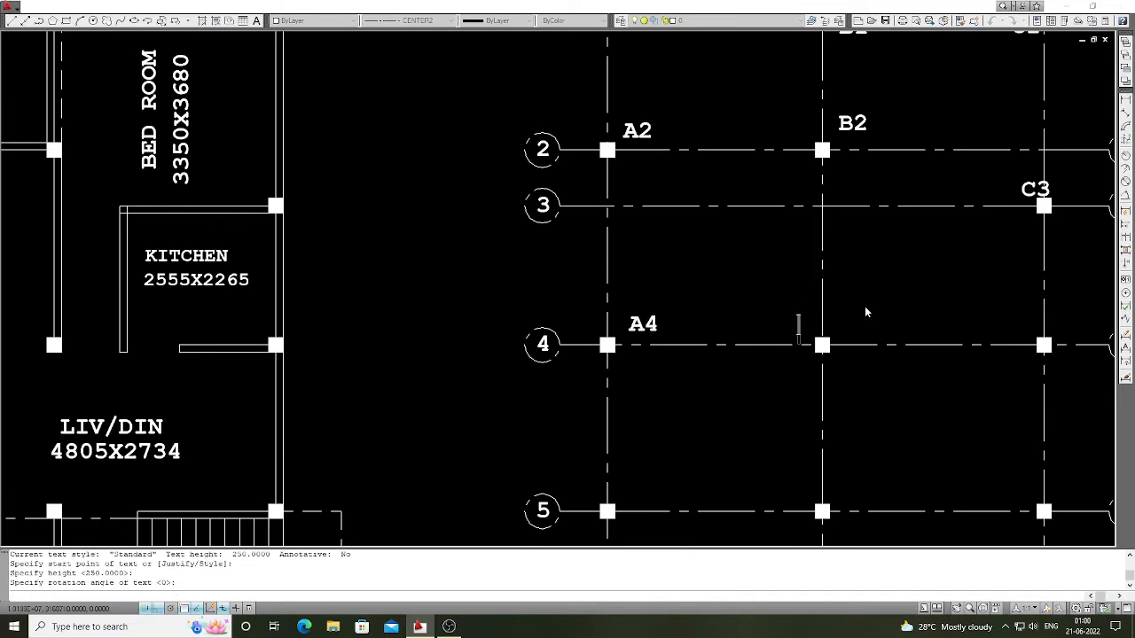
scroll(866, 310, down, 2)
text(B)
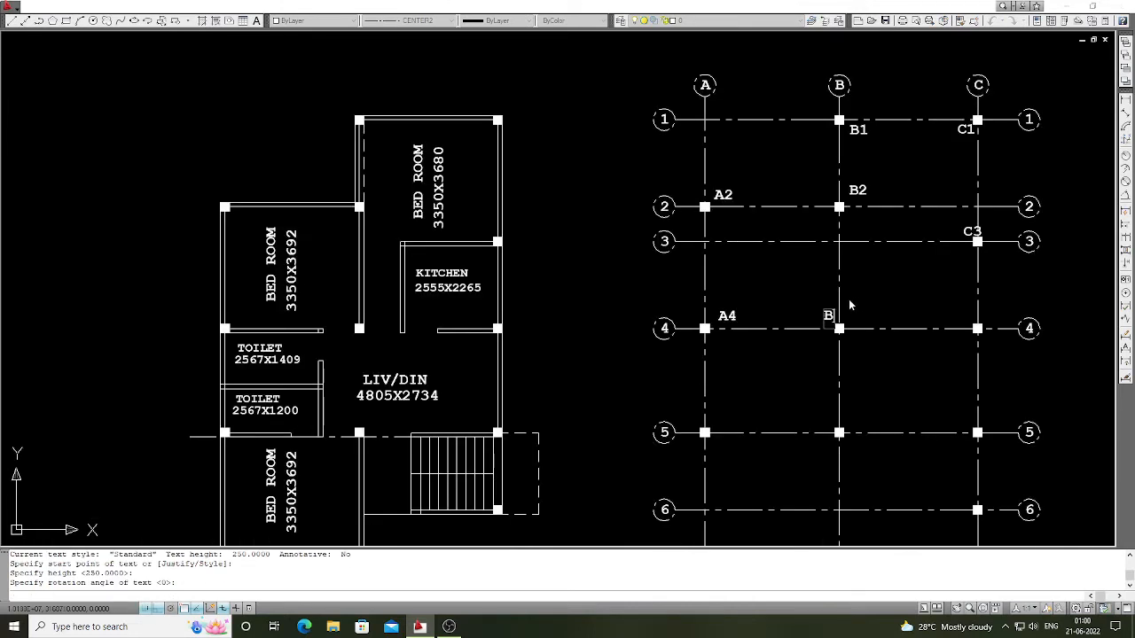
key(Return)
key(Return)
Step: Add the text label C4, 250 high, just above the column at grid lines C and 4
key(Return)
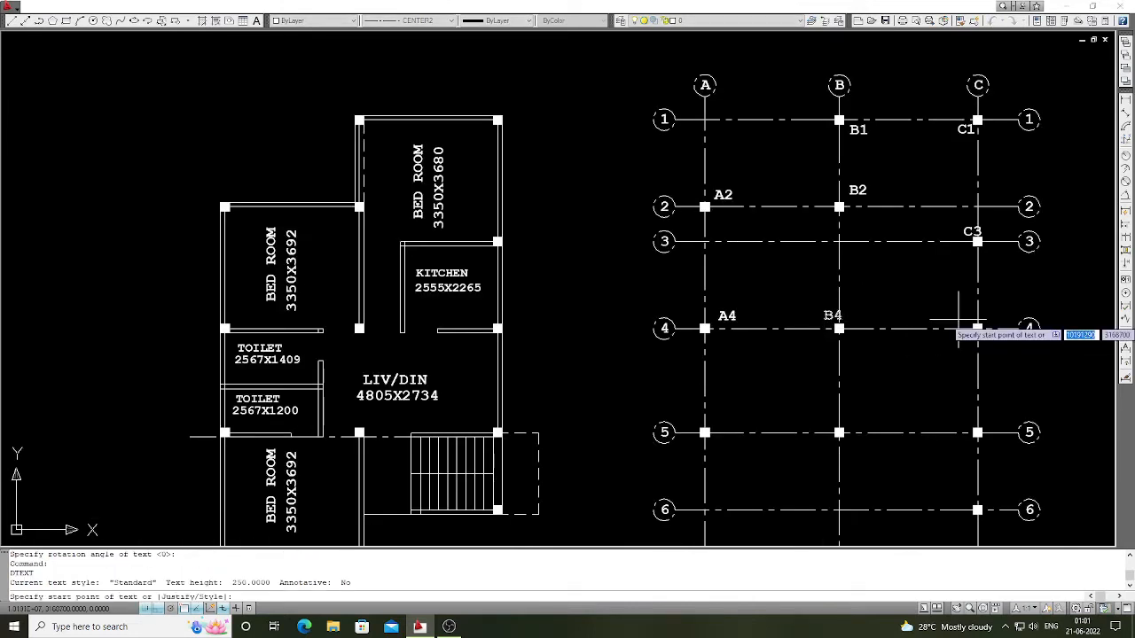
click(958, 328)
key(Return)
key(Return)
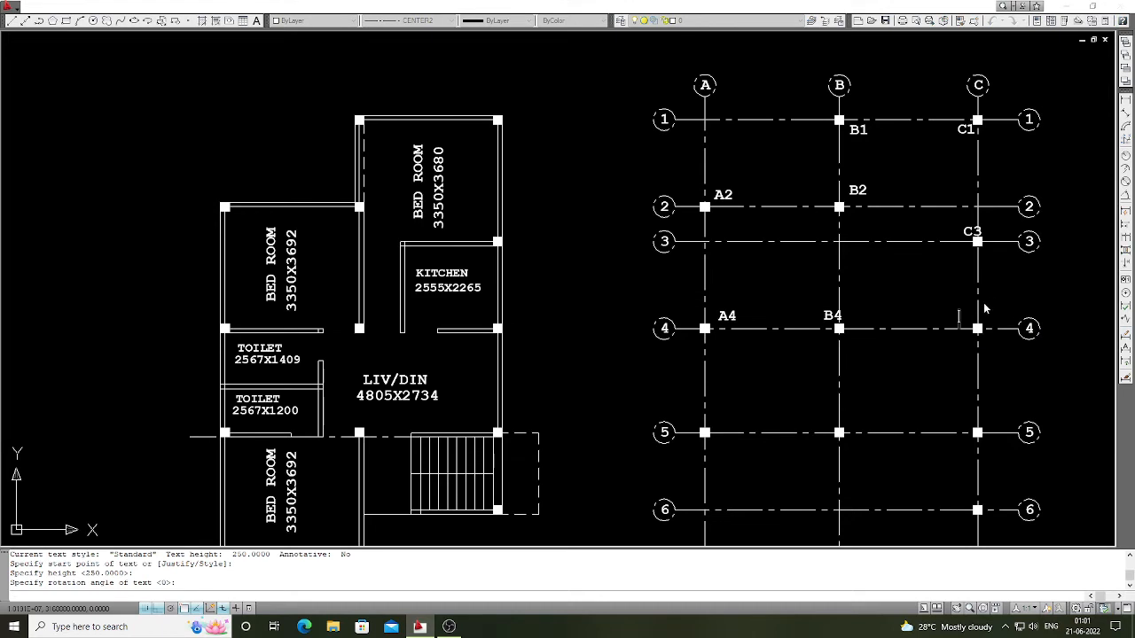
text(C4)
key(Return)
key(Return)
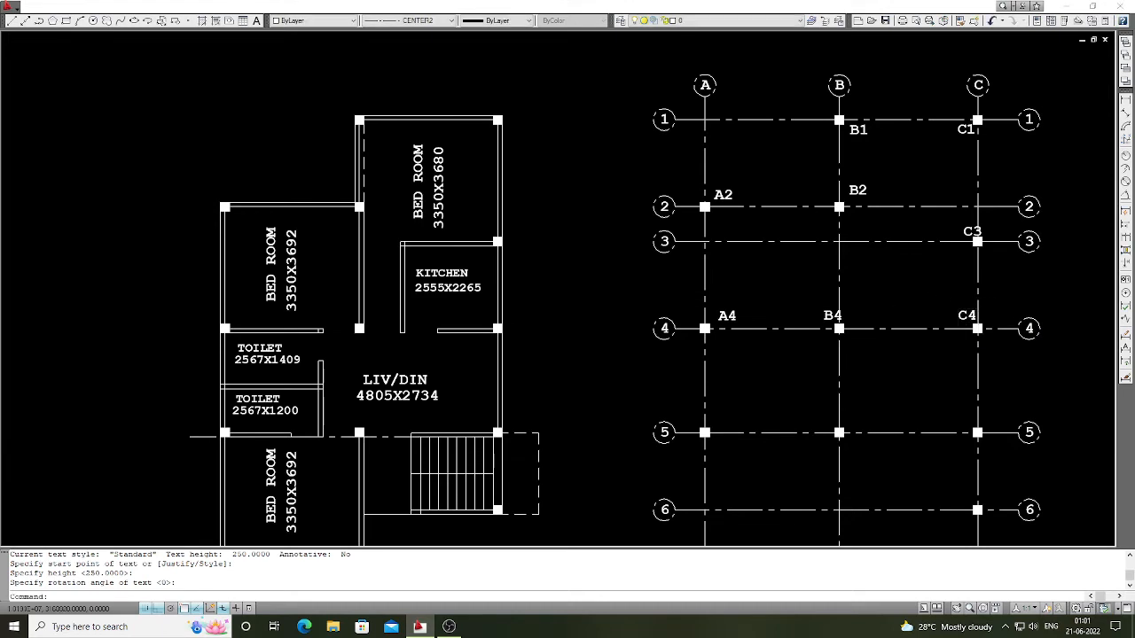
Step: Add the text label A5, 250 high, just above the column at grid lines A and 5
scroll(972, 305, down, 2)
scroll(828, 375, up, 2)
key(Return)
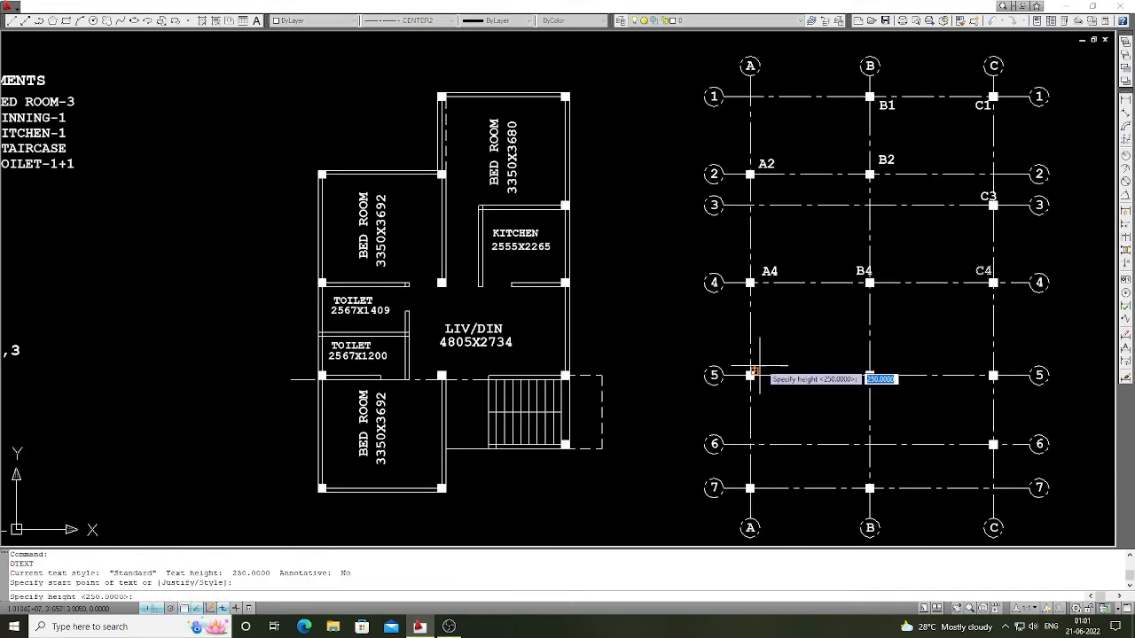
click(756, 371)
key(Return)
key(Return)
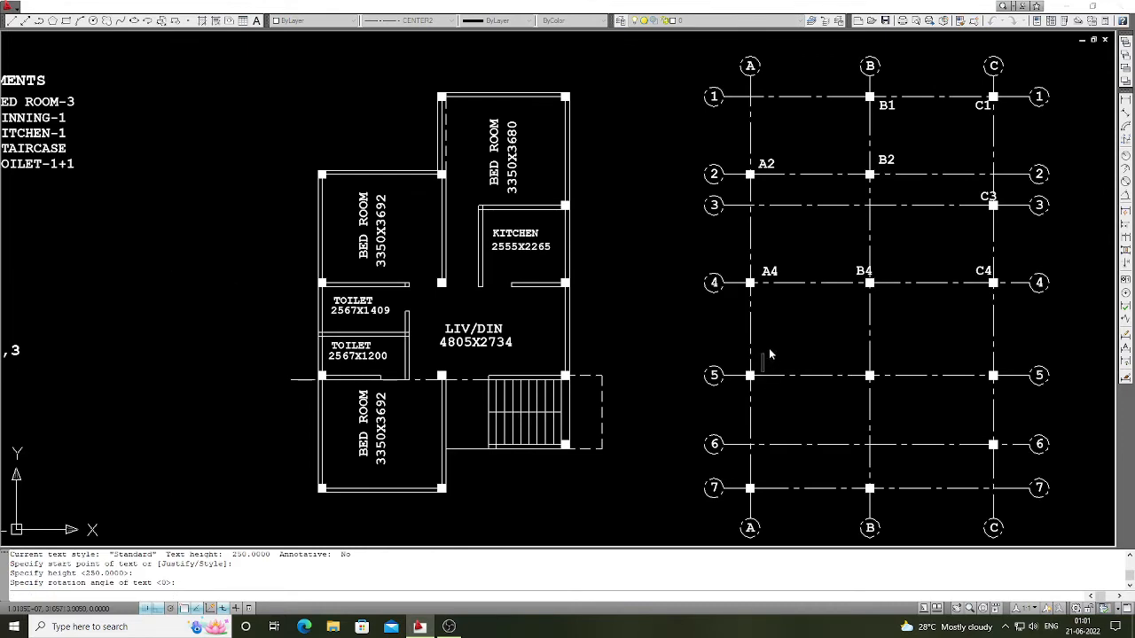
key(Return)
key(Return)
Step: Add the text label B5, 250 high, just above the column at grid lines B and 5
click(856, 363)
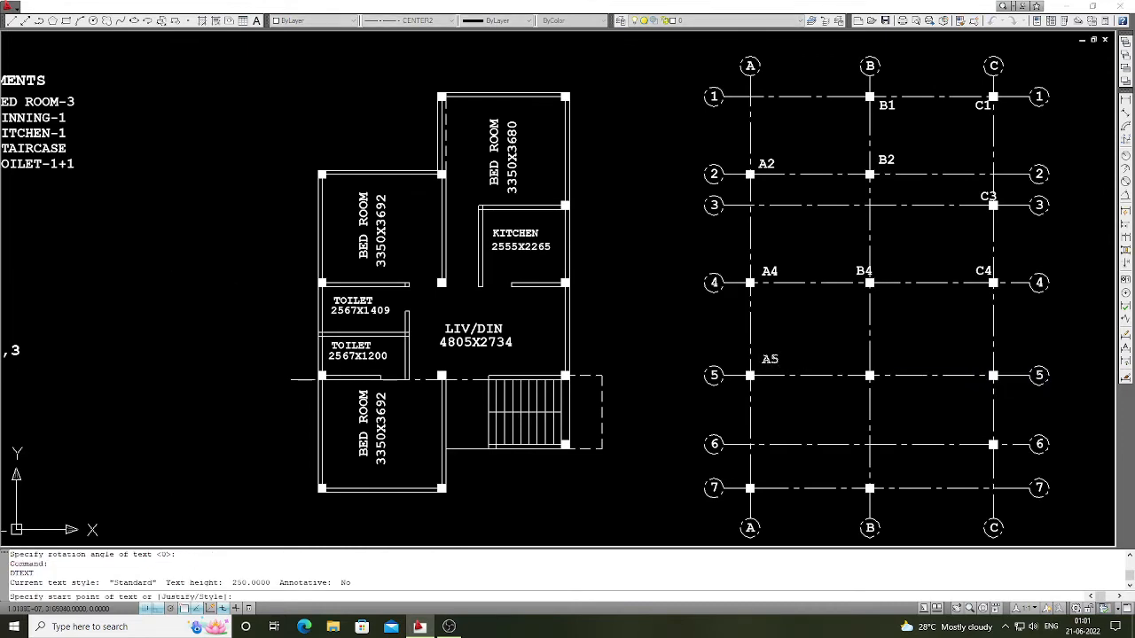
key(Return)
key(Return)
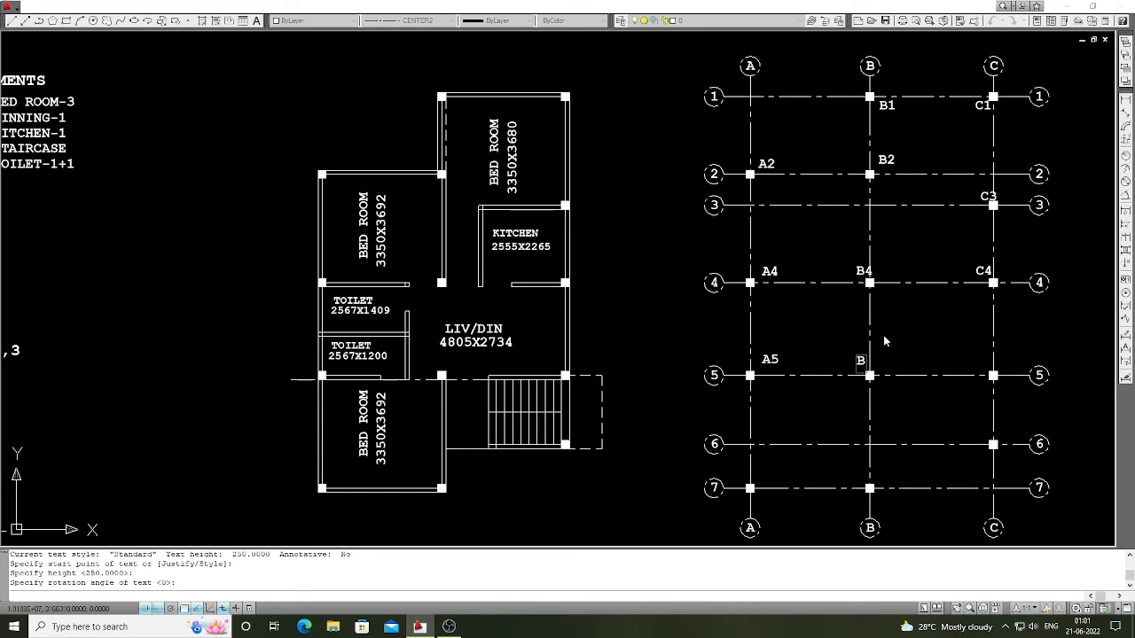
key(Return)
key(Return)
Step: Add the text label C5, 250 high, just above the column at grid lines C and 5
key(Return)
click(970, 366)
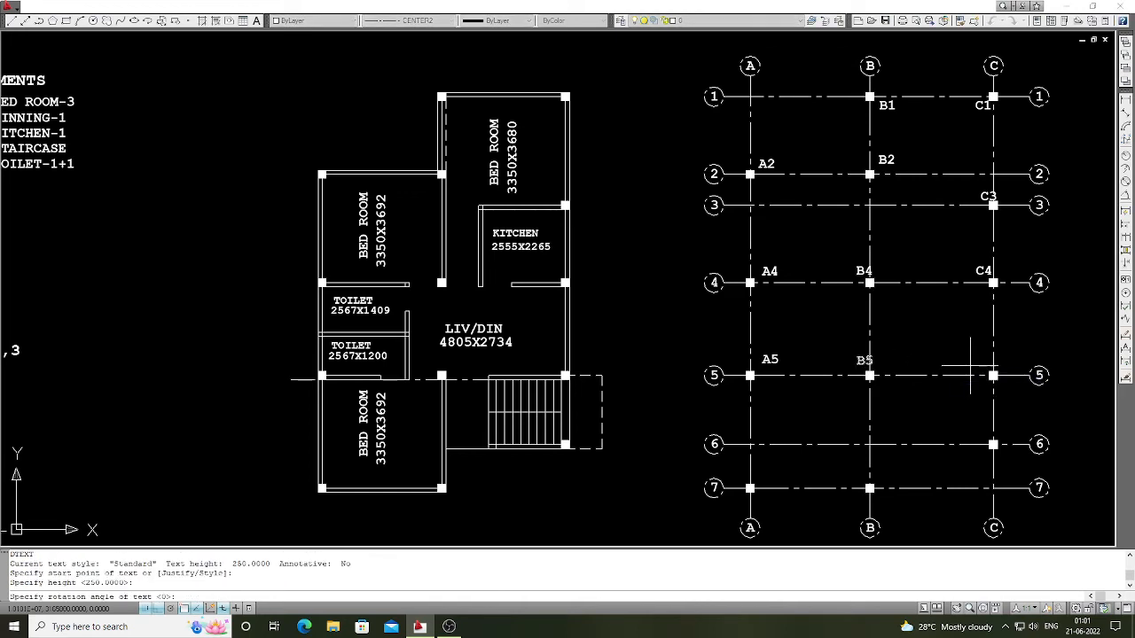
key(Return)
key(Return)
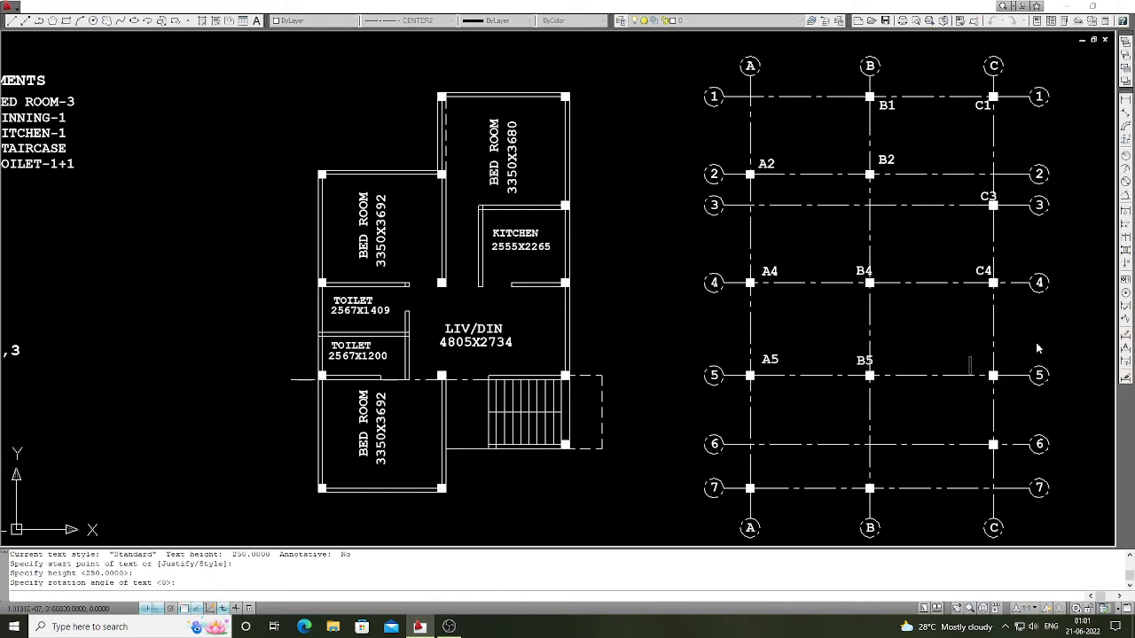
key(Return)
key(Return)
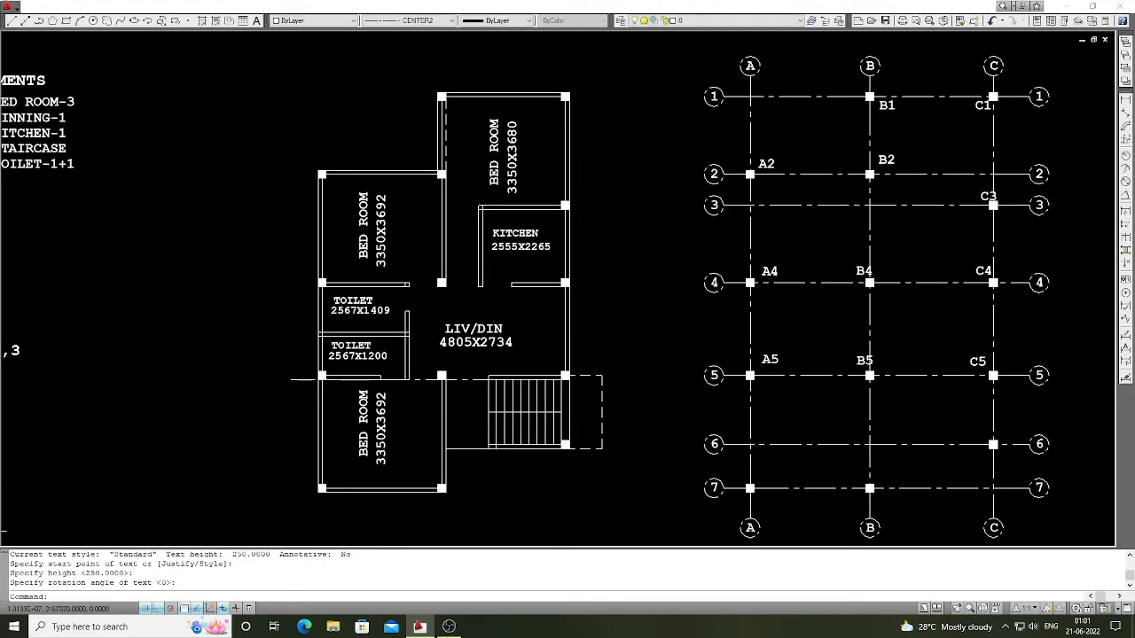
Step: Add the text label C6, 250 high, just above the column at grid lines C and 6
scroll(934, 330, down, 4)
scroll(858, 394, up, 3)
scroll(1010, 390, up, 2)
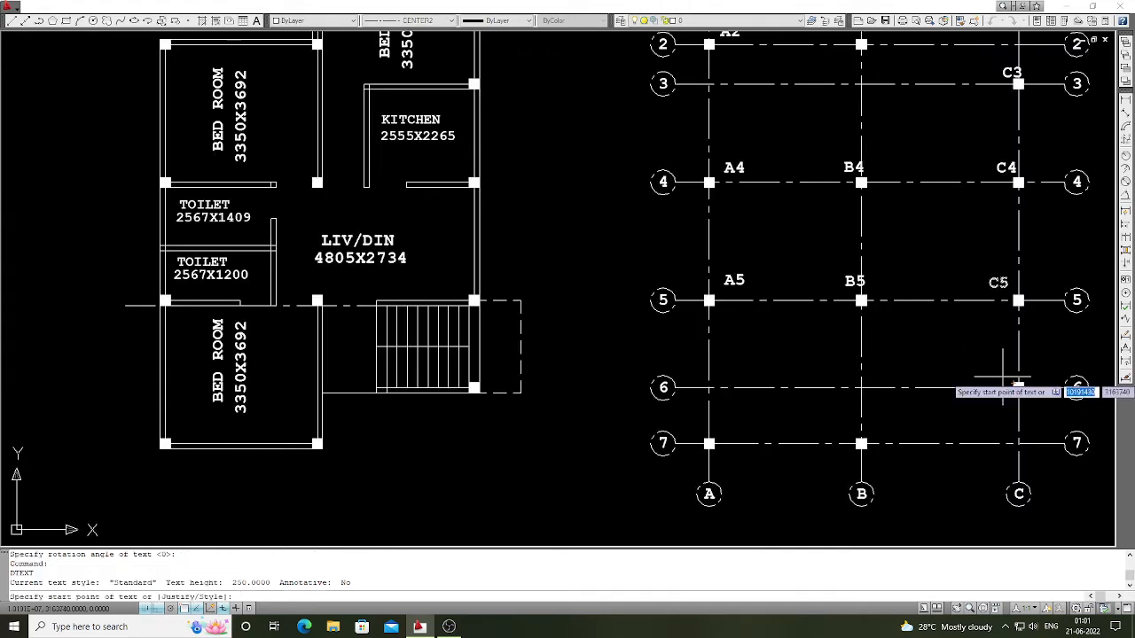
scroll(981, 367, down, 3)
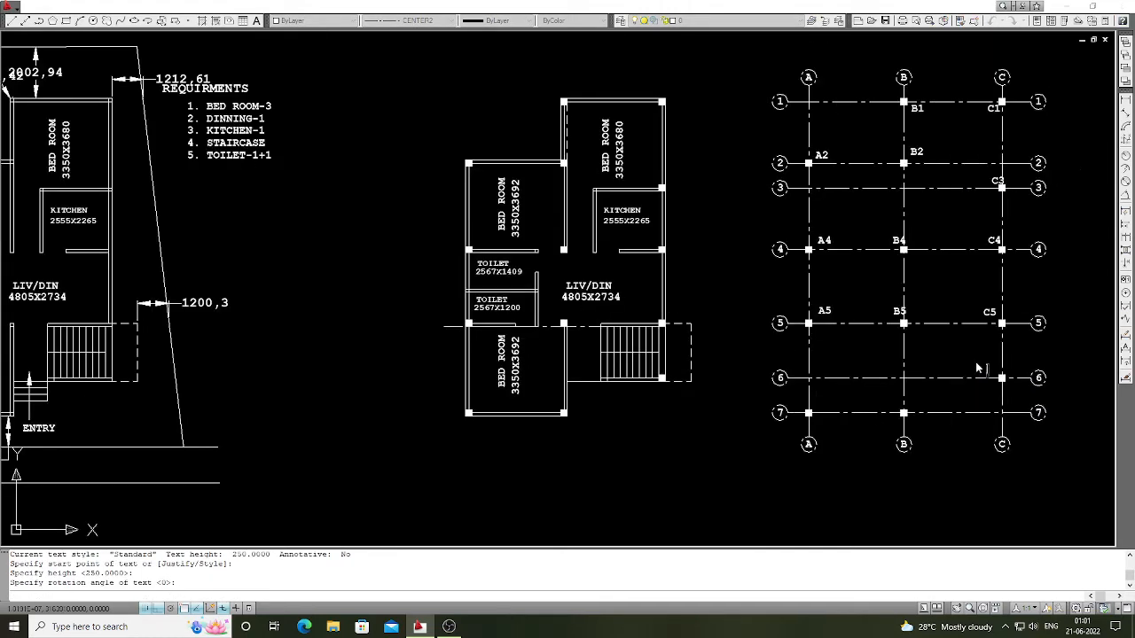
scroll(977, 367, up, 2)
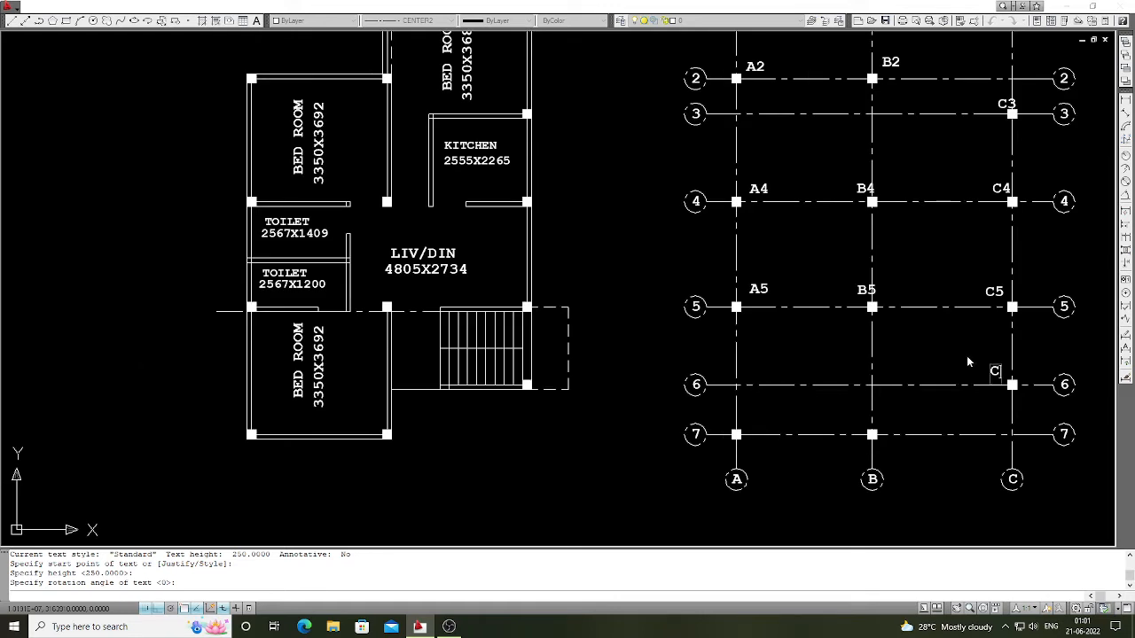
text(6)
key(Return)
key(Return)
Step: Add the text label A7, 250 high, just above the column at grid lines A and 7
scroll(984, 345, down, 2)
scroll(985, 346, up, 2)
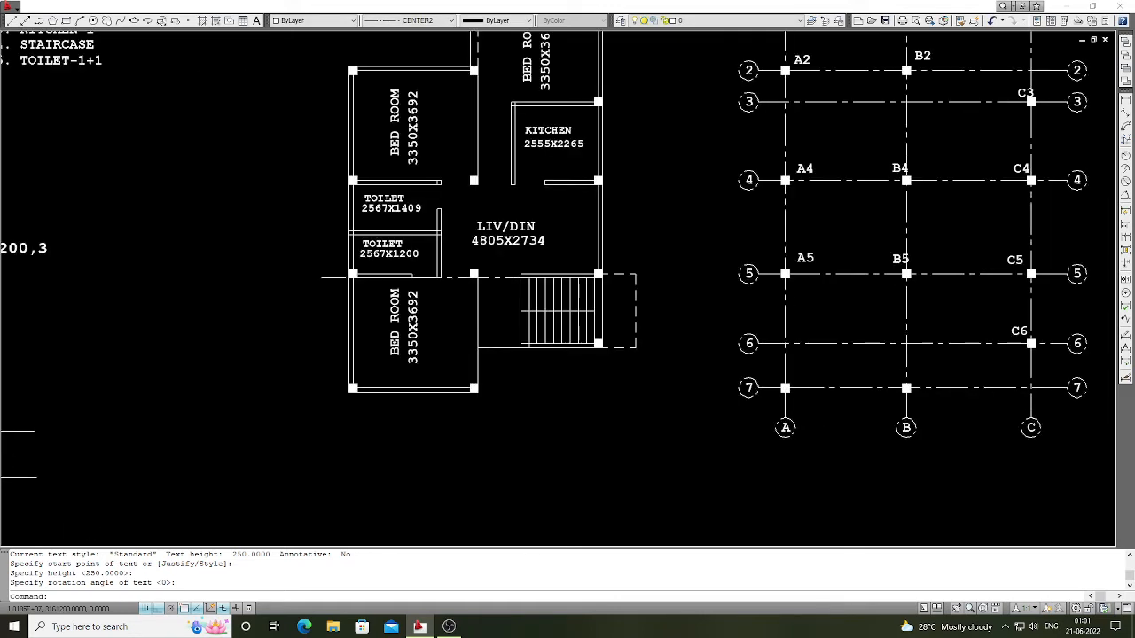
key(Return)
click(793, 364)
key(Return)
key(Return)
scroll(857, 357, down, 1)
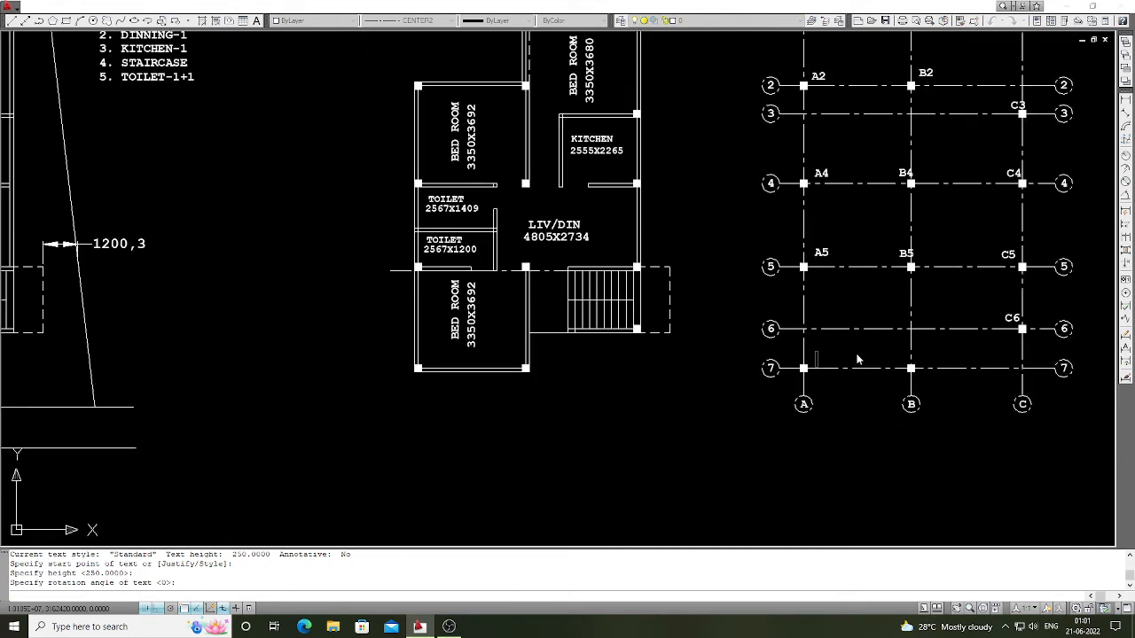
scroll(856, 359, up, 1)
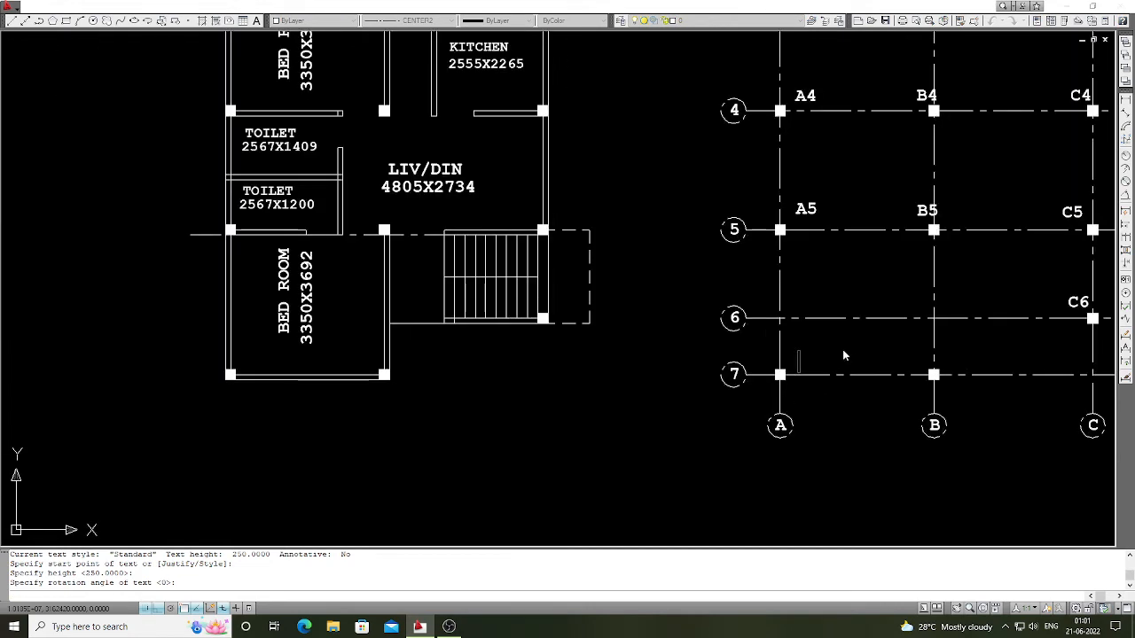
key(Return)
key(Return)
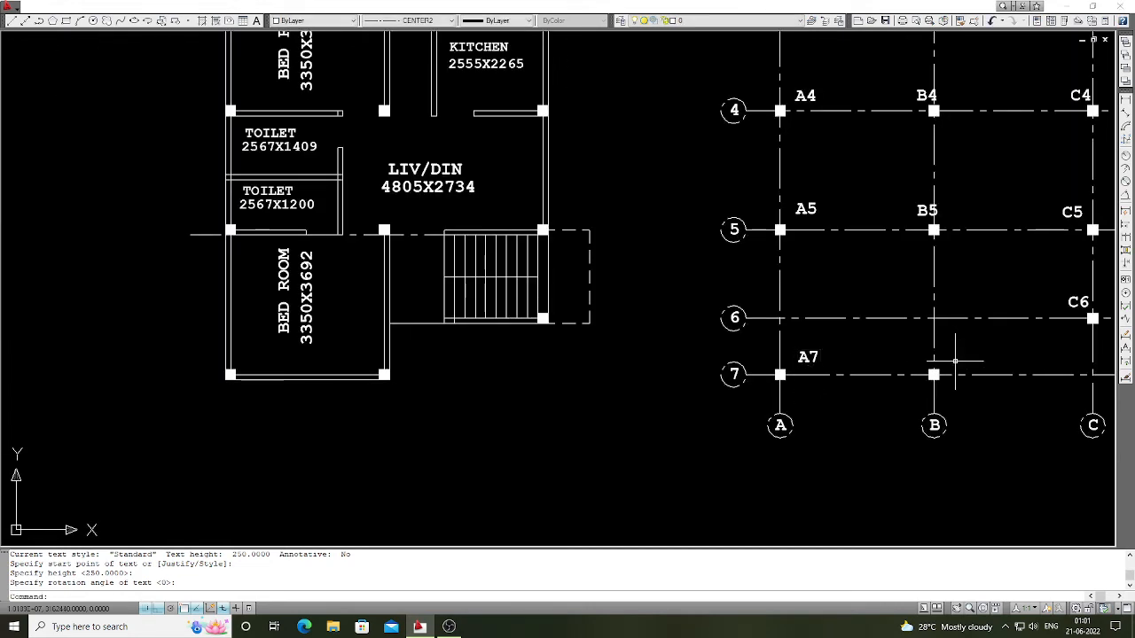
Step: Add the text label B7, 250 high, just above the column at grid lines B and 7
key(Return)
click(948, 372)
key(Return)
key(Return)
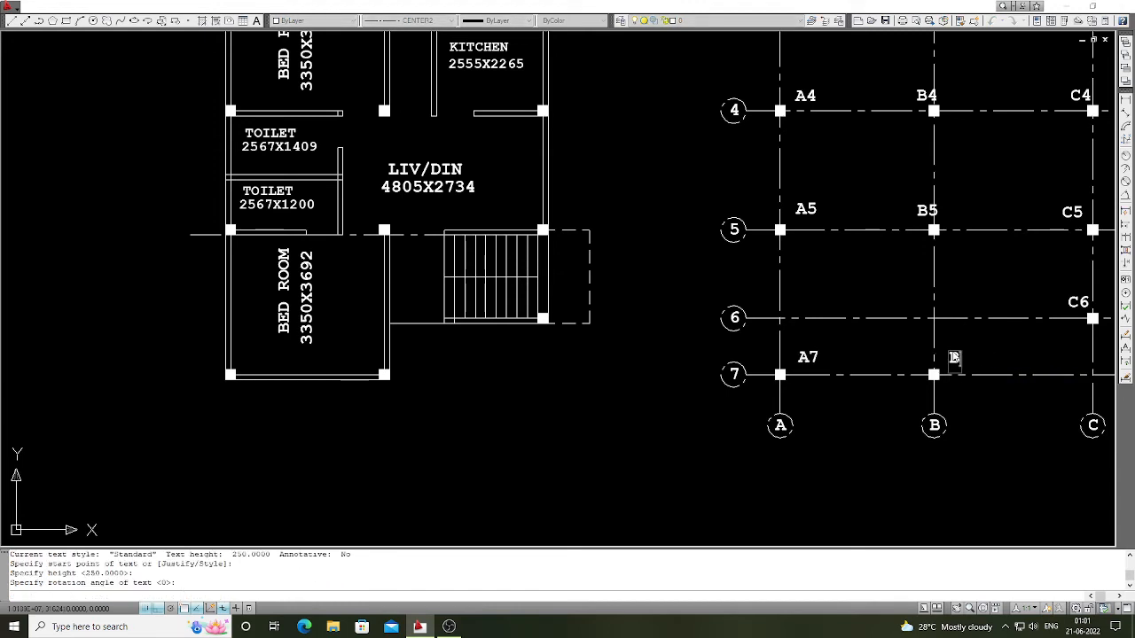
scroll(953, 357, down, 2)
scroll(973, 356, down, 2)
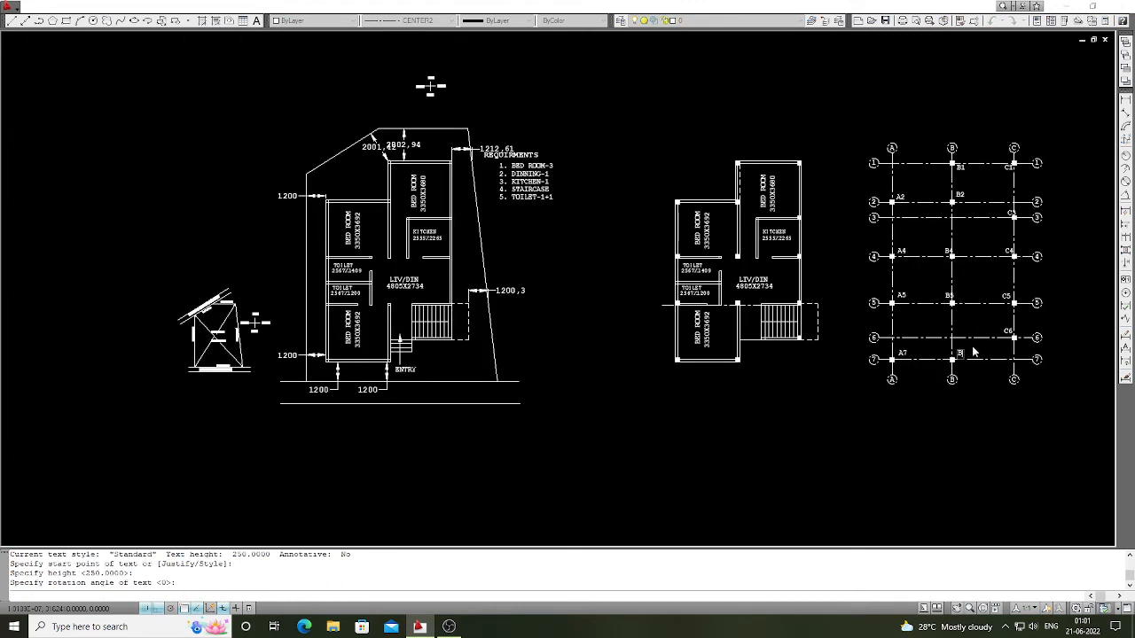
scroll(973, 352, up, 2)
scroll(973, 353, up, 1)
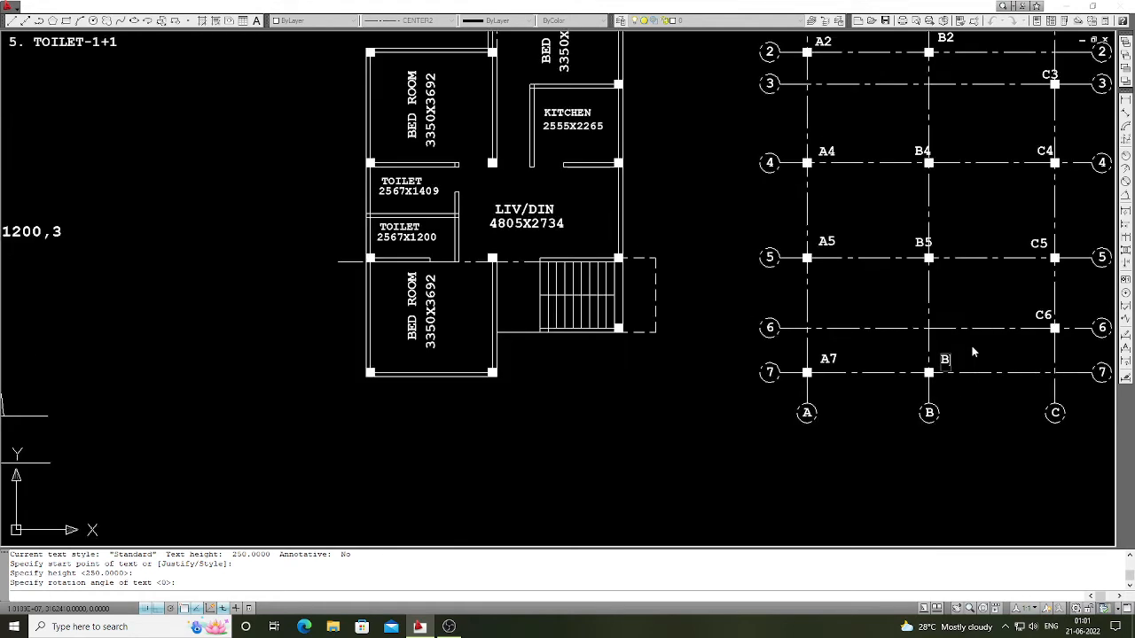
key(Escape)
scroll(841, 346, down, 2)
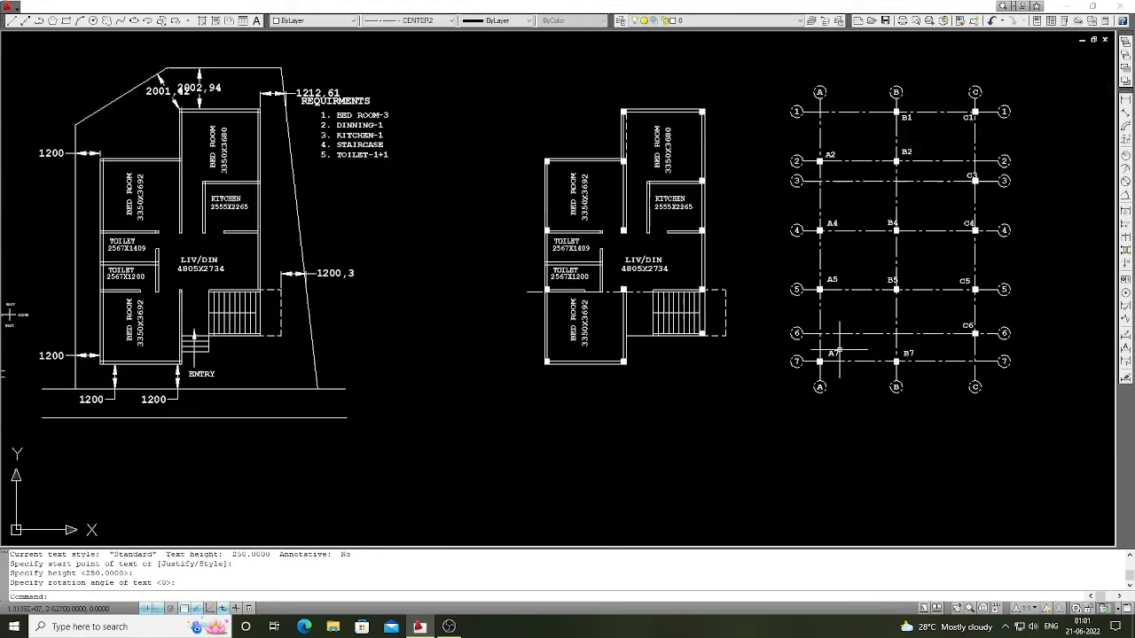
scroll(975, 364, up, 3)
key(Return)
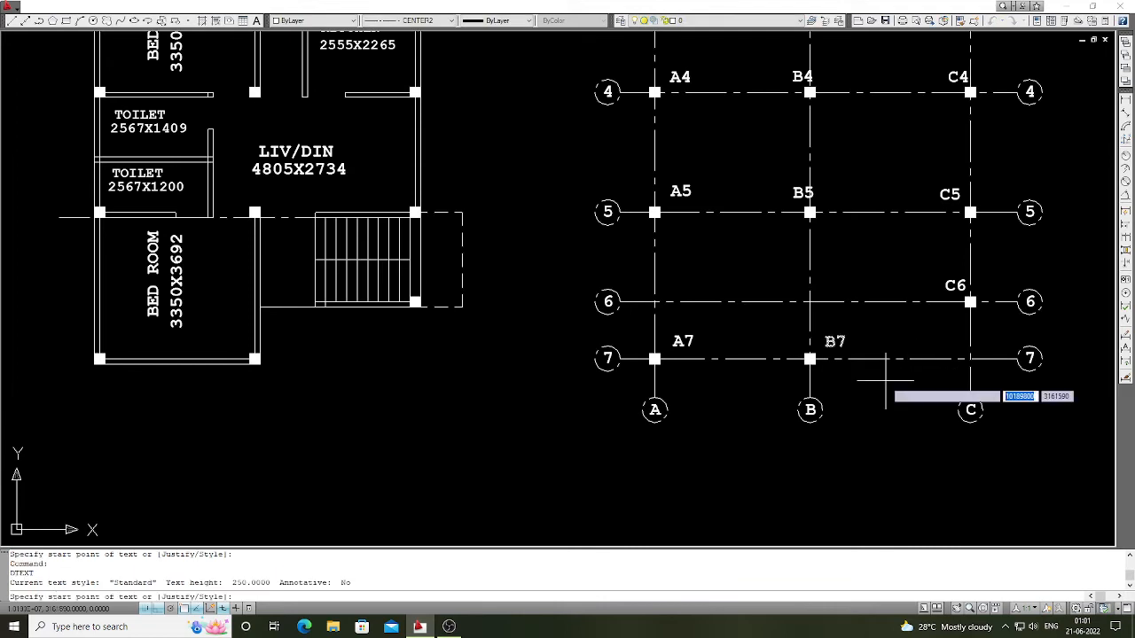
scroll(835, 403, down, 2)
scroll(925, 306, down, 2)
scroll(940, 187, up, 2)
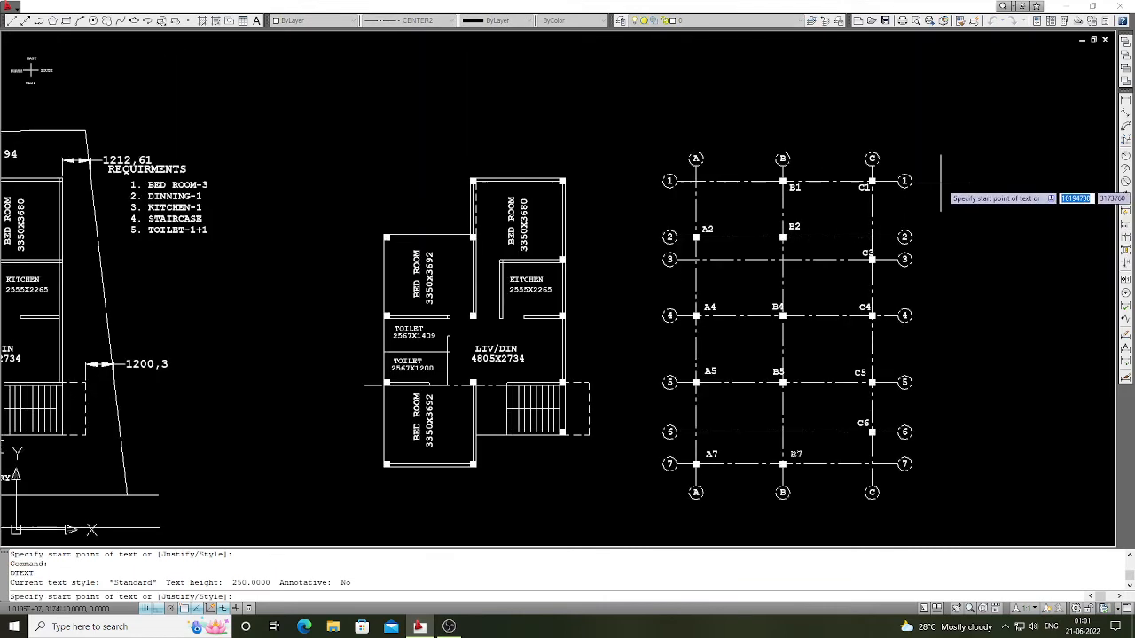
key(Escape)
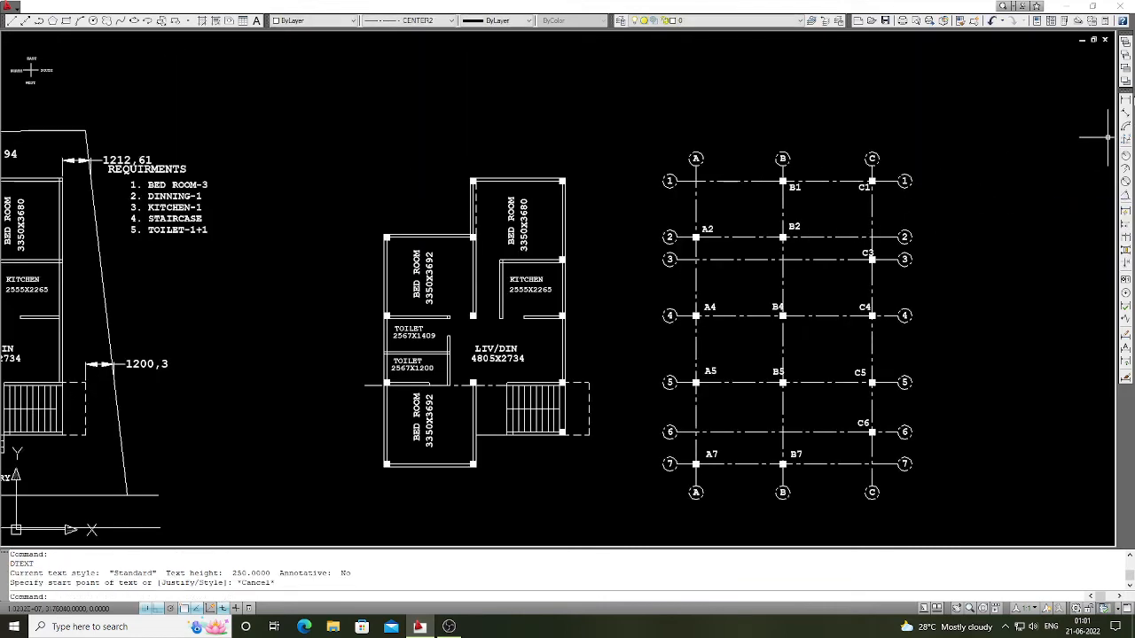
Step: Add a horizontal linear dimension between grid lines A and B, just below their upper bubbles
click(1125, 100)
scroll(711, 158, up, 3)
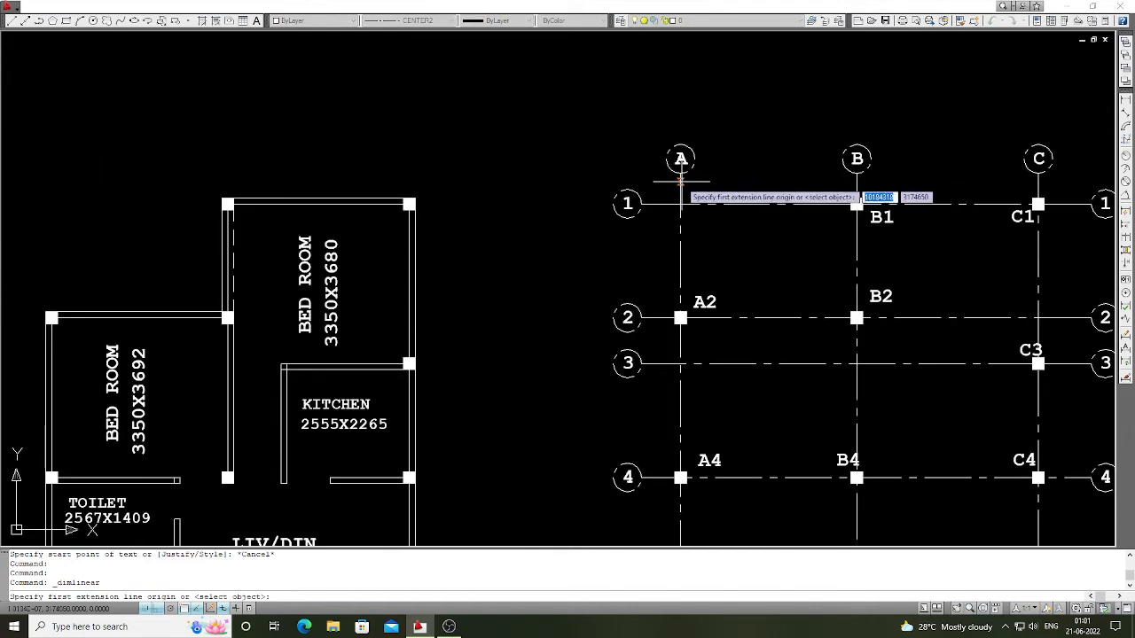
click(680, 180)
click(857, 180)
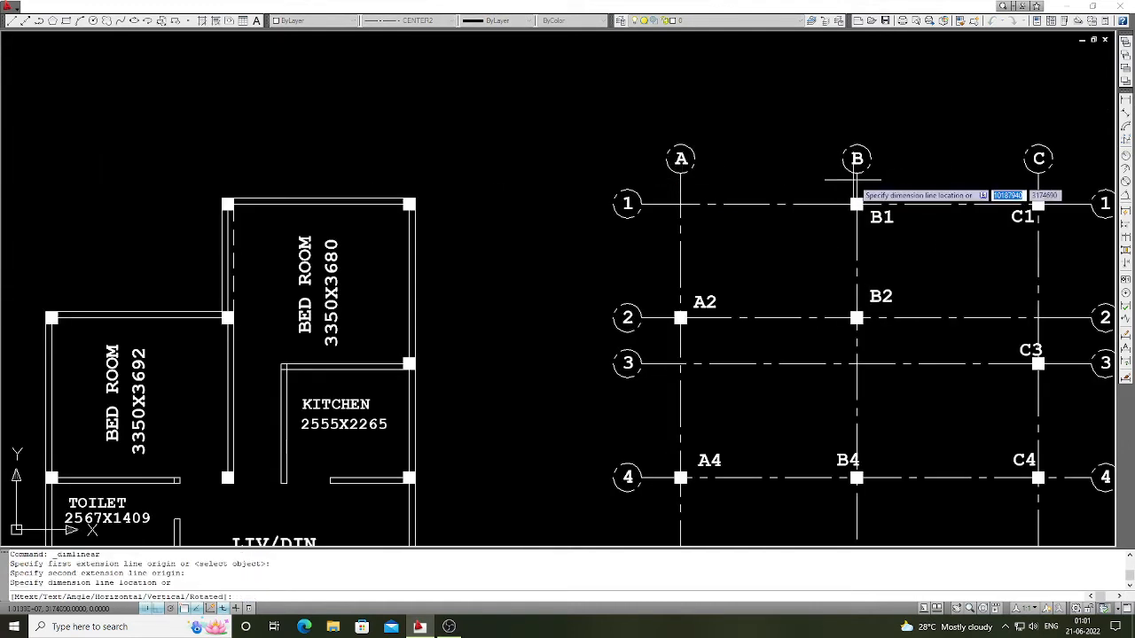
click(857, 179)
Step: Add a horizontal linear dimension between grid lines B and C, in line with the A–B dimension
scroll(833, 191, down, 2)
scroll(803, 202, up, 3)
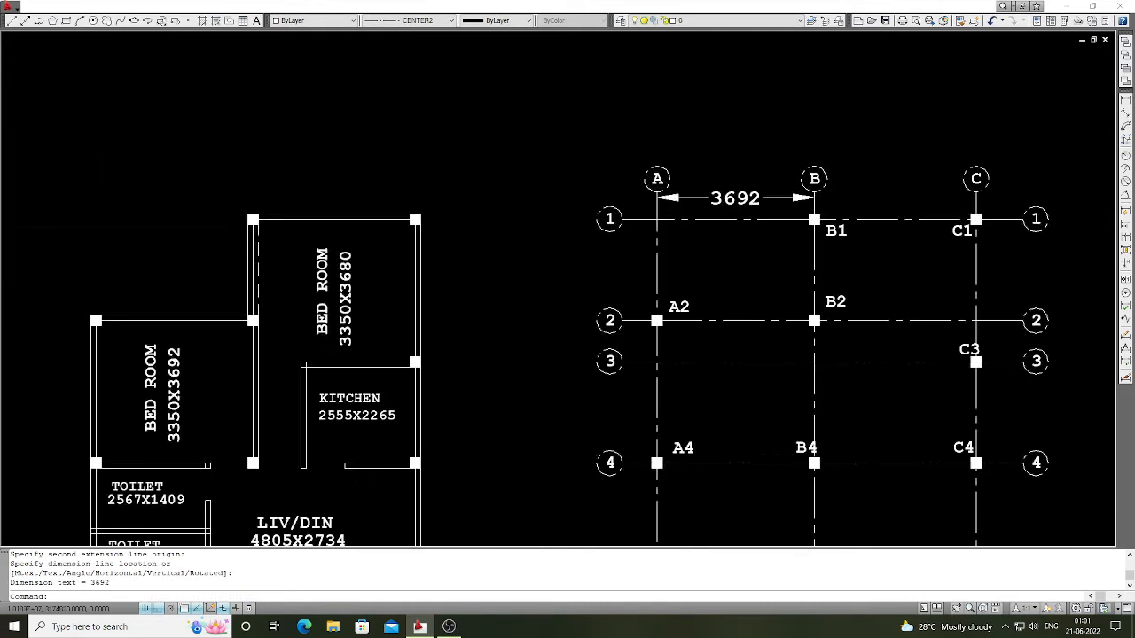
key(Return)
click(802, 201)
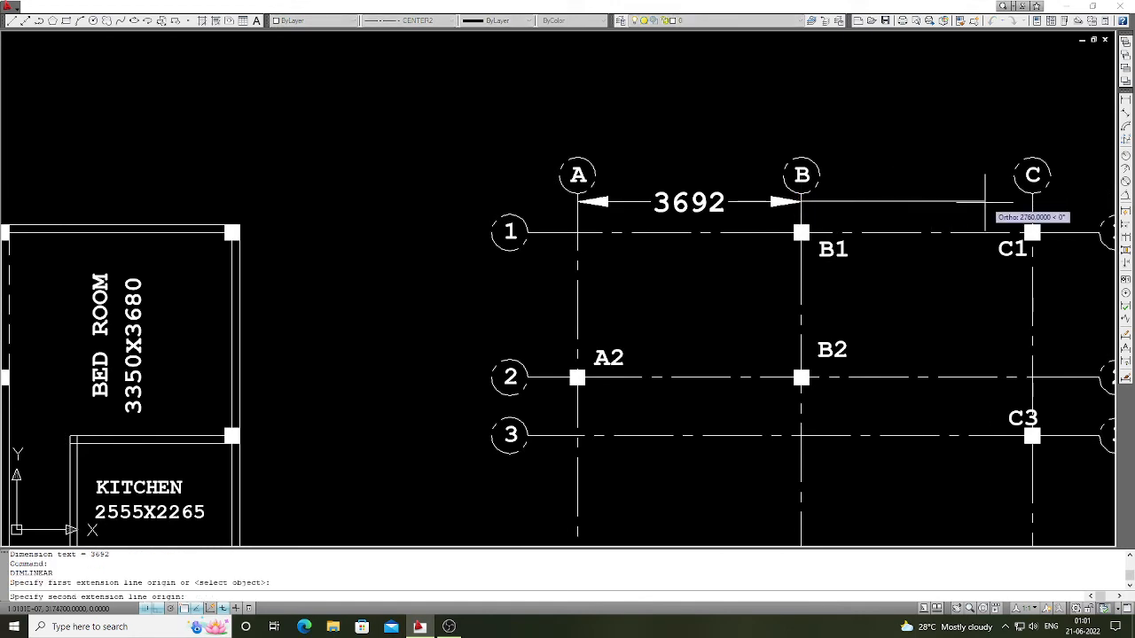
click(1031, 202)
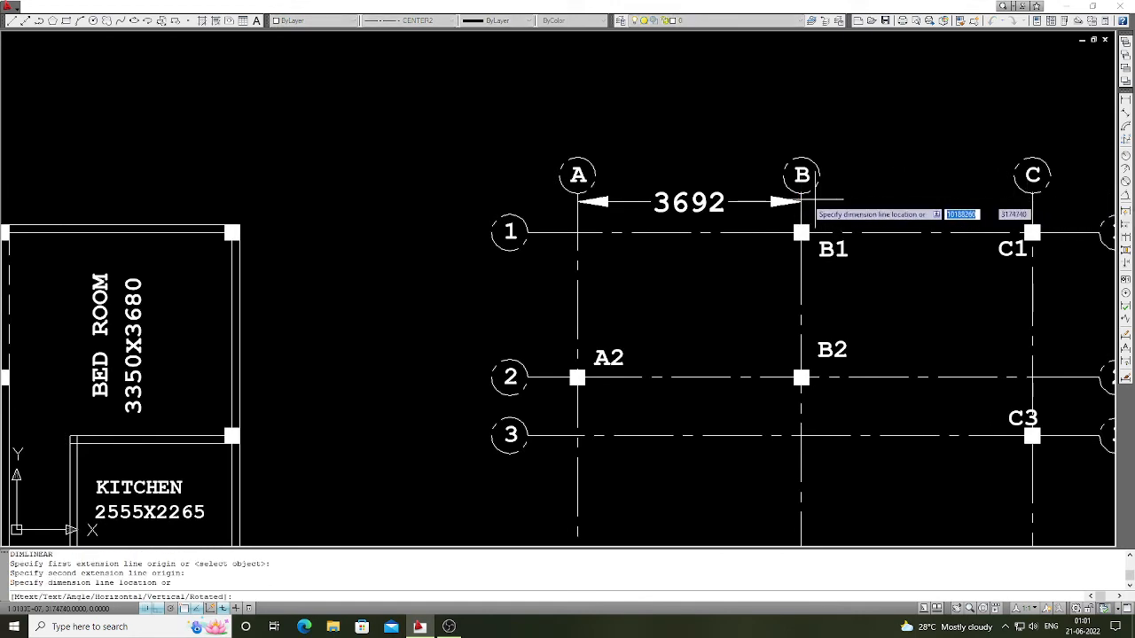
click(838, 202)
Step: Add a vertical linear dimension between row lines 1 and 2, between their bubbles and grid line A
scroll(838, 203, down, 2)
scroll(656, 217, up, 2)
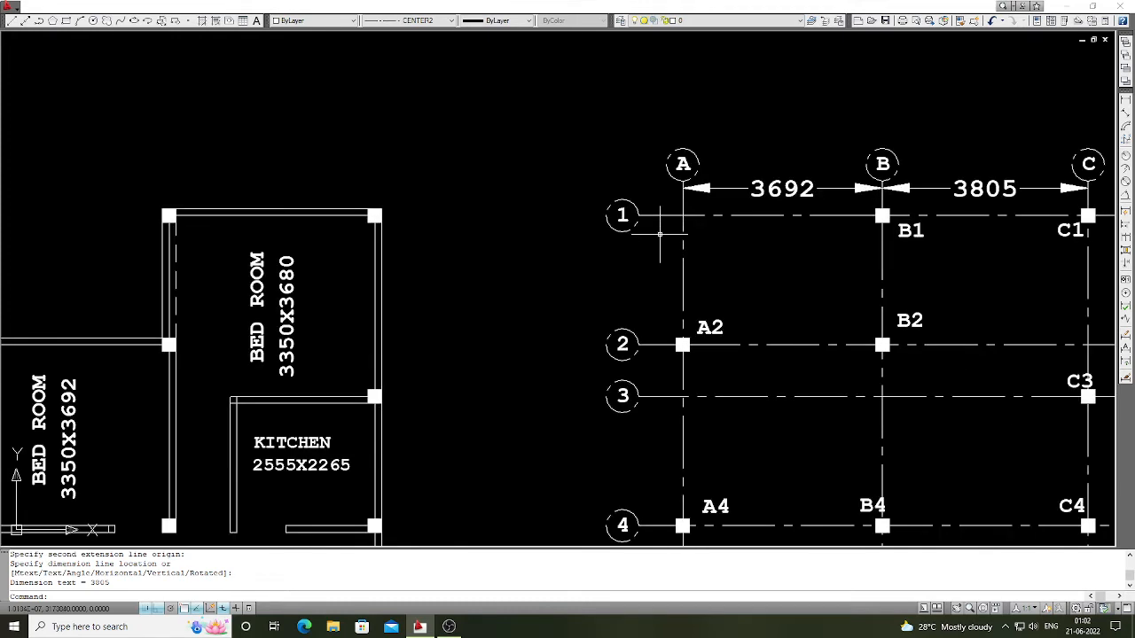
key(Return)
click(651, 215)
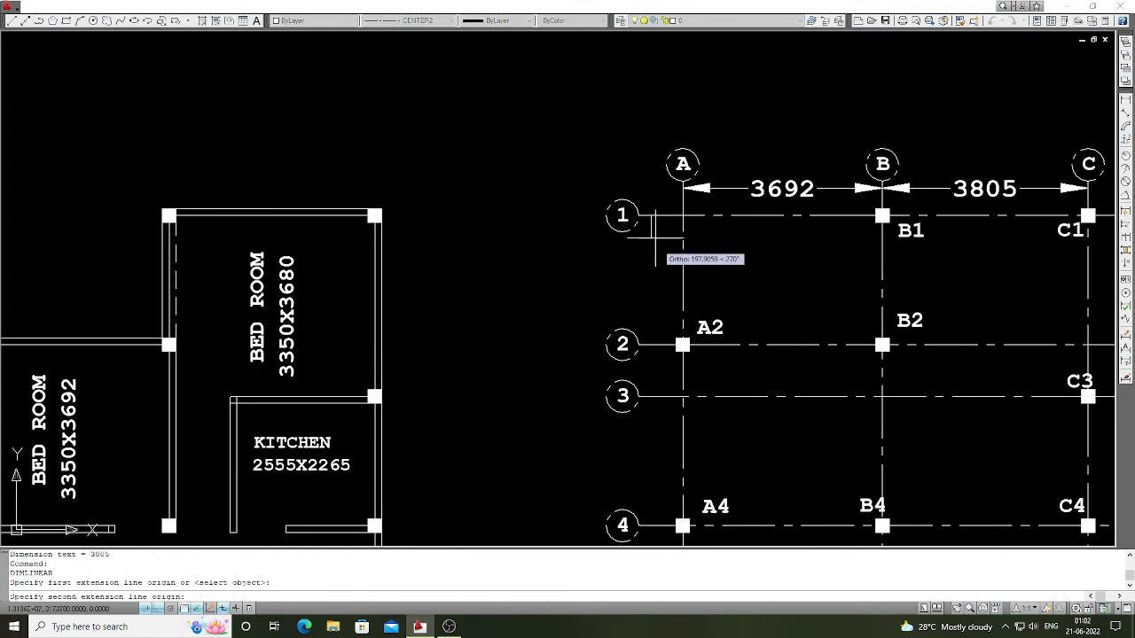
click(651, 345)
click(654, 282)
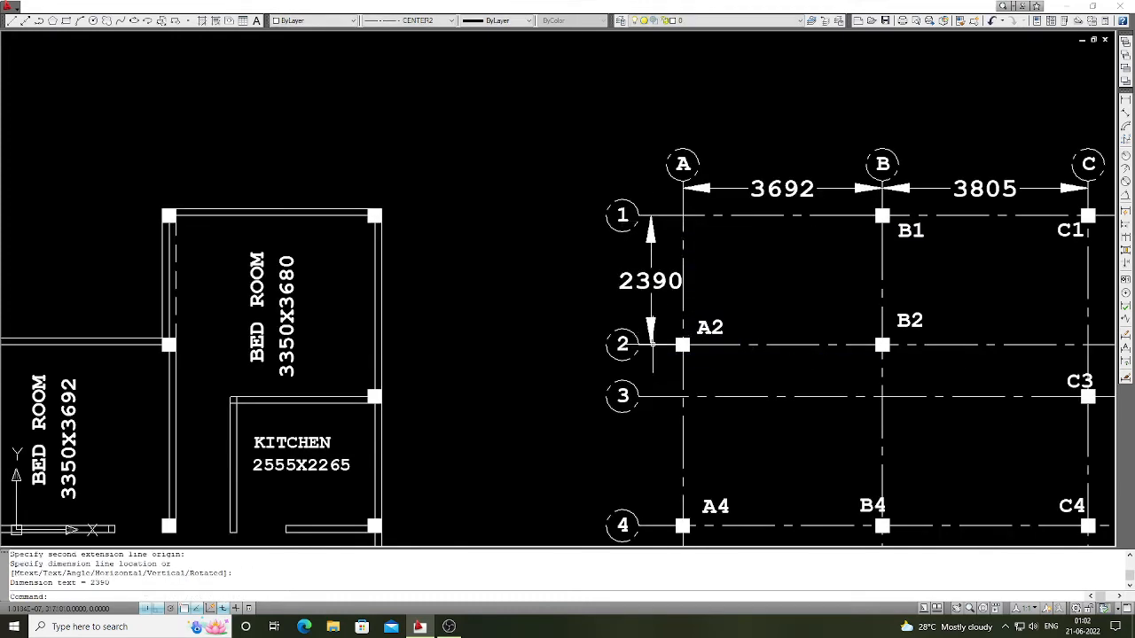
Step: Add a vertical linear dimension between row lines 2 and 4 beside grid line A, aligned with the row 1–2 dimension
scroll(660, 335, down, 2)
scroll(663, 333, up, 2)
key(Return)
click(662, 312)
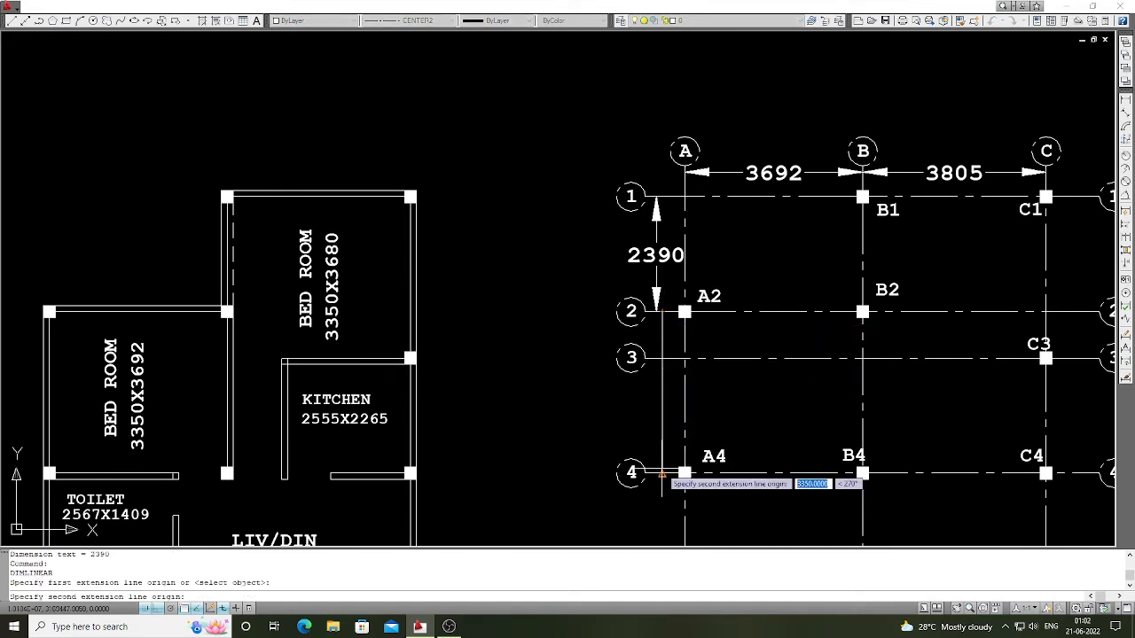
click(662, 472)
click(656, 312)
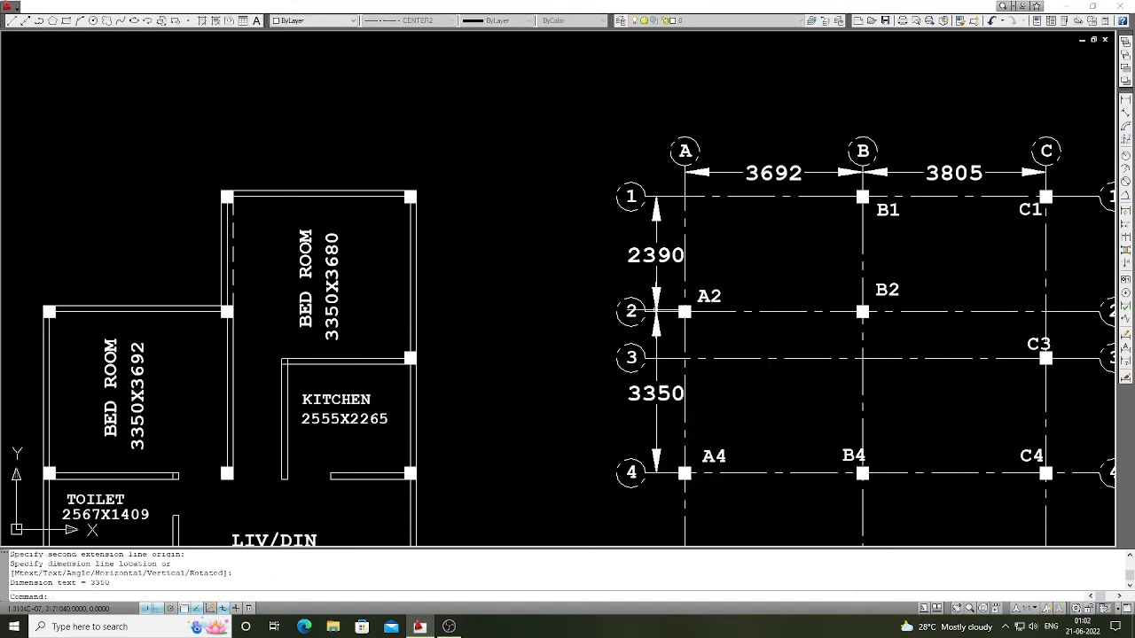
Step: Add a vertical linear dimension between row lines 4 and 5 beside grid line A, continuing the dimension chain
key(Return)
scroll(678, 306, down, 2)
scroll(666, 410, up, 2)
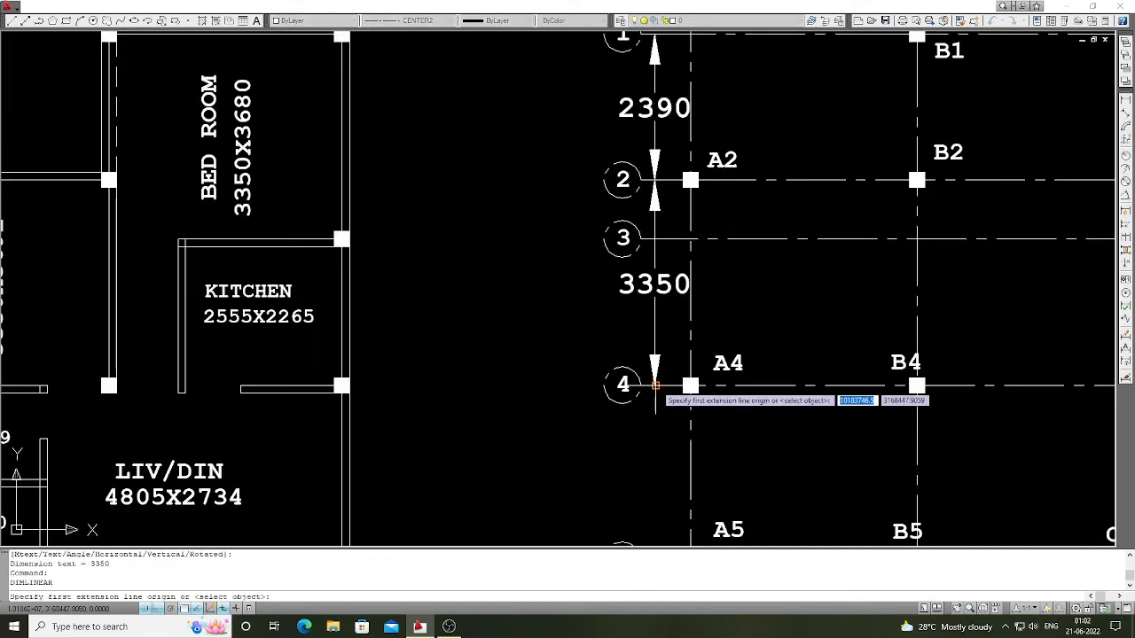
click(656, 386)
scroll(656, 386, down, 2)
click(664, 491)
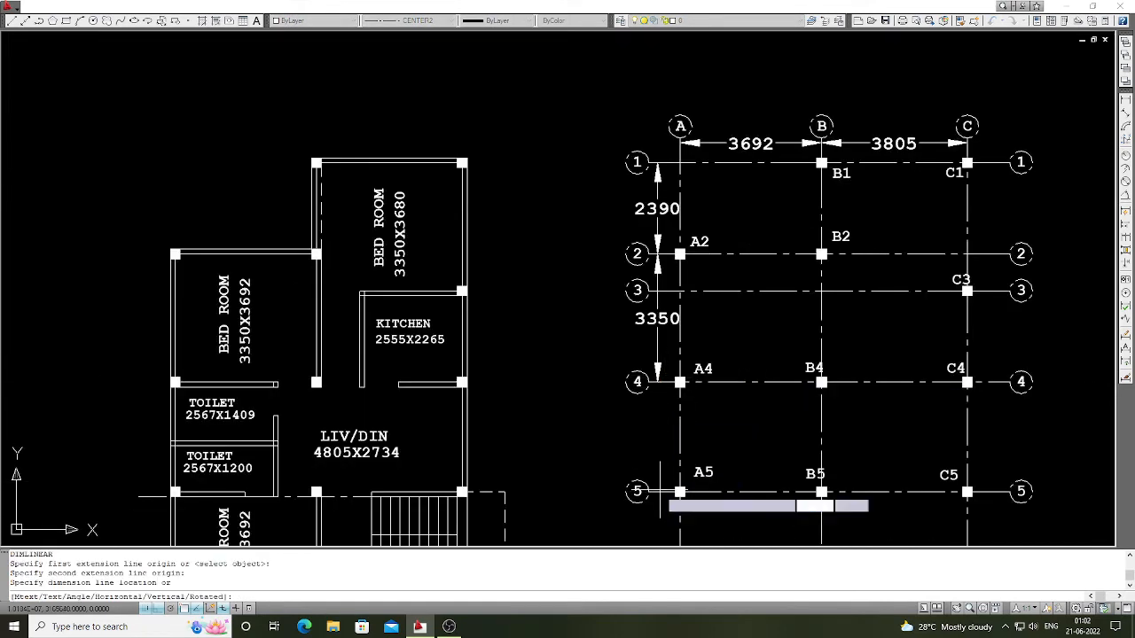
click(658, 402)
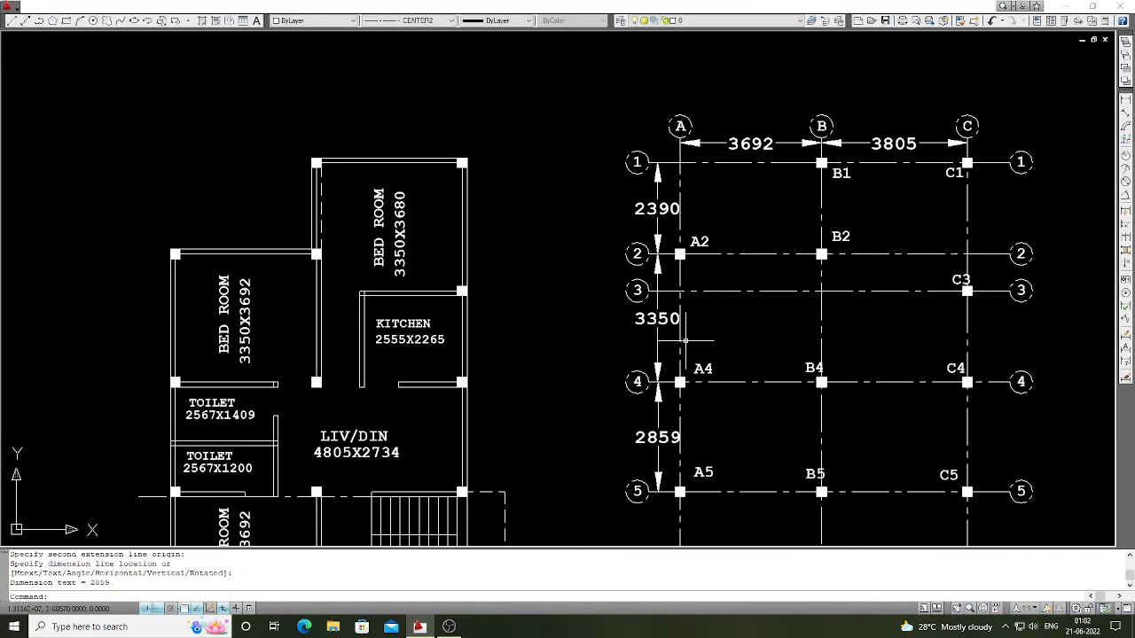
Step: Add a vertical linear dimension between row lines 5 and 7 beside grid line A, completing the dimension chain
scroll(661, 390, down, 3)
scroll(673, 405, up, 1)
scroll(674, 405, up, 2)
key(Return)
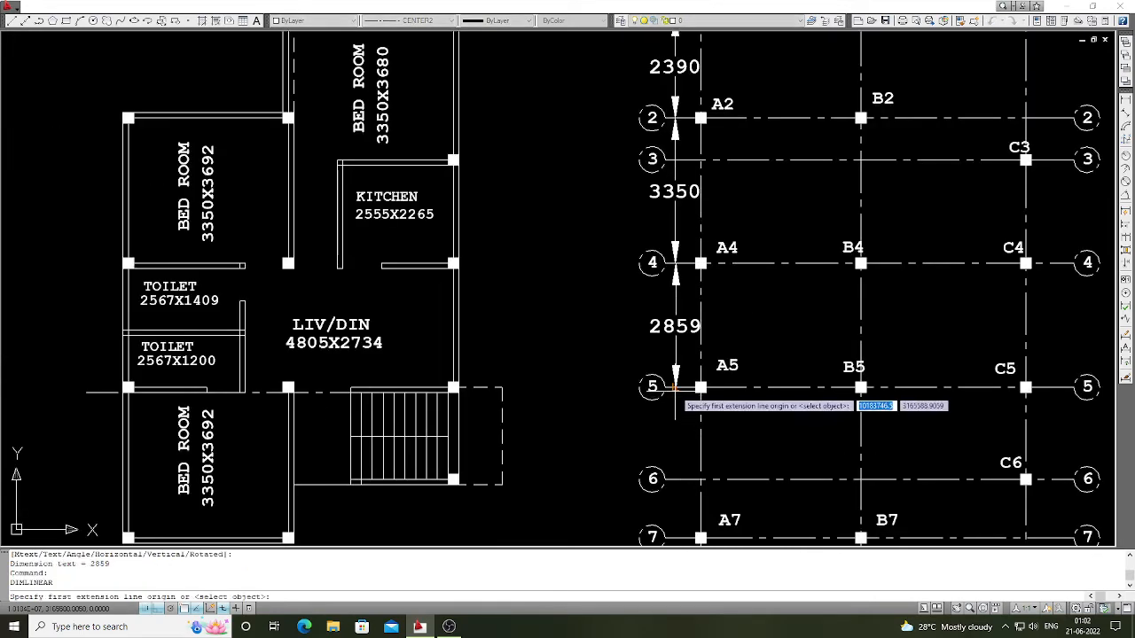
click(677, 395)
scroll(678, 395, down, 2)
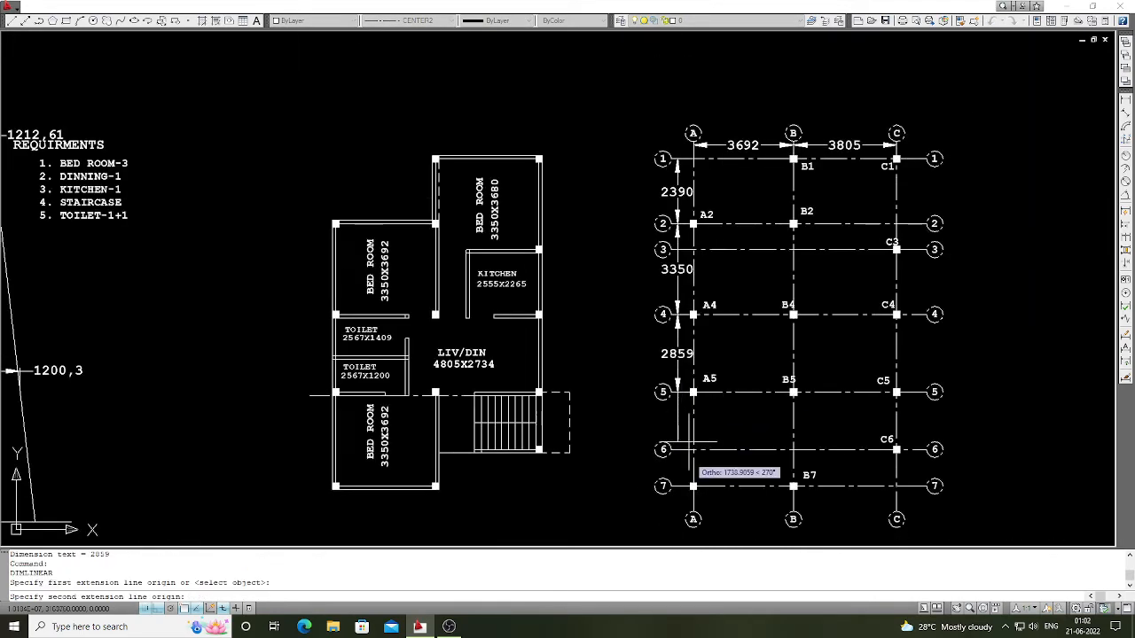
click(677, 486)
scroll(679, 426, up, 2)
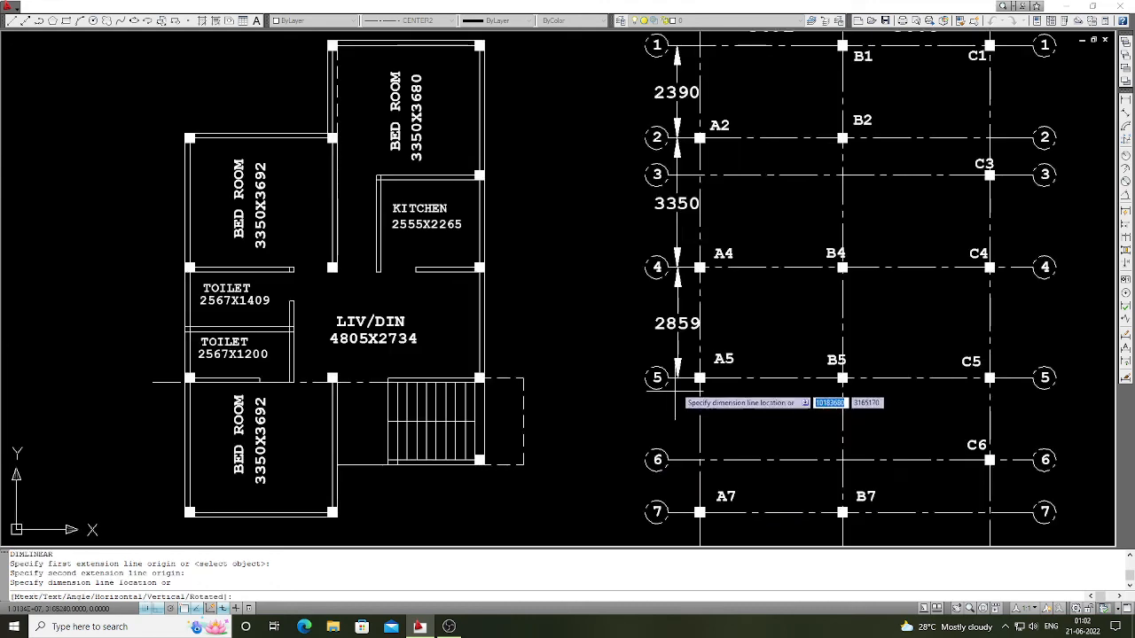
click(677, 383)
Step: Add a vertical linear dimension between row lines 1 and 2 on the grid line C side, beside the row bubbles
scroll(677, 383, down, 2)
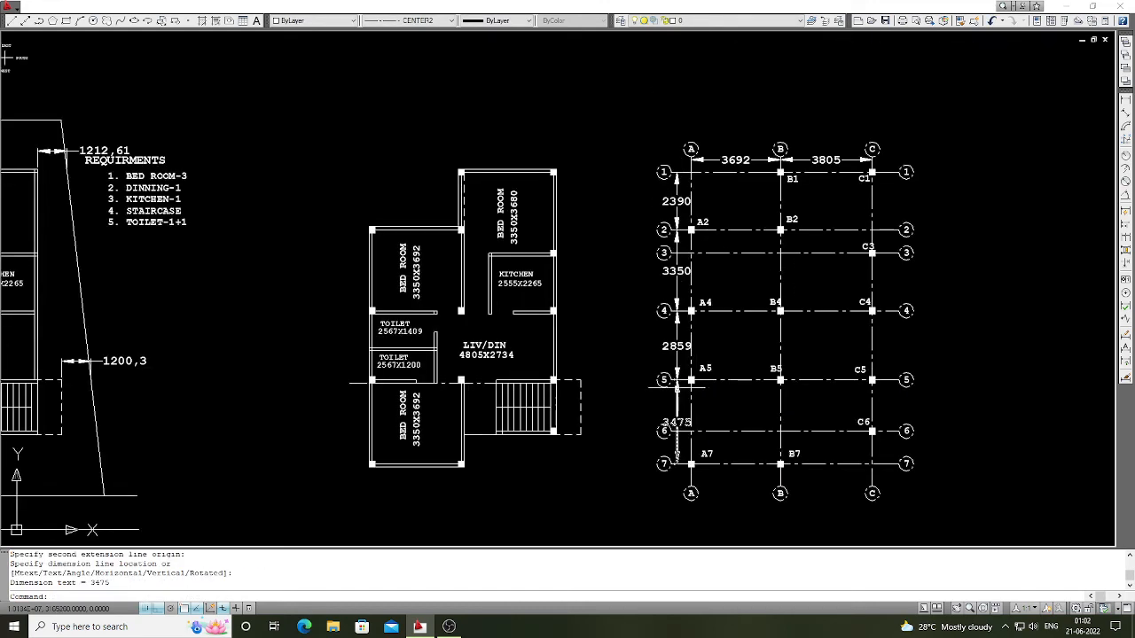
scroll(909, 222, up, 2)
key(Return)
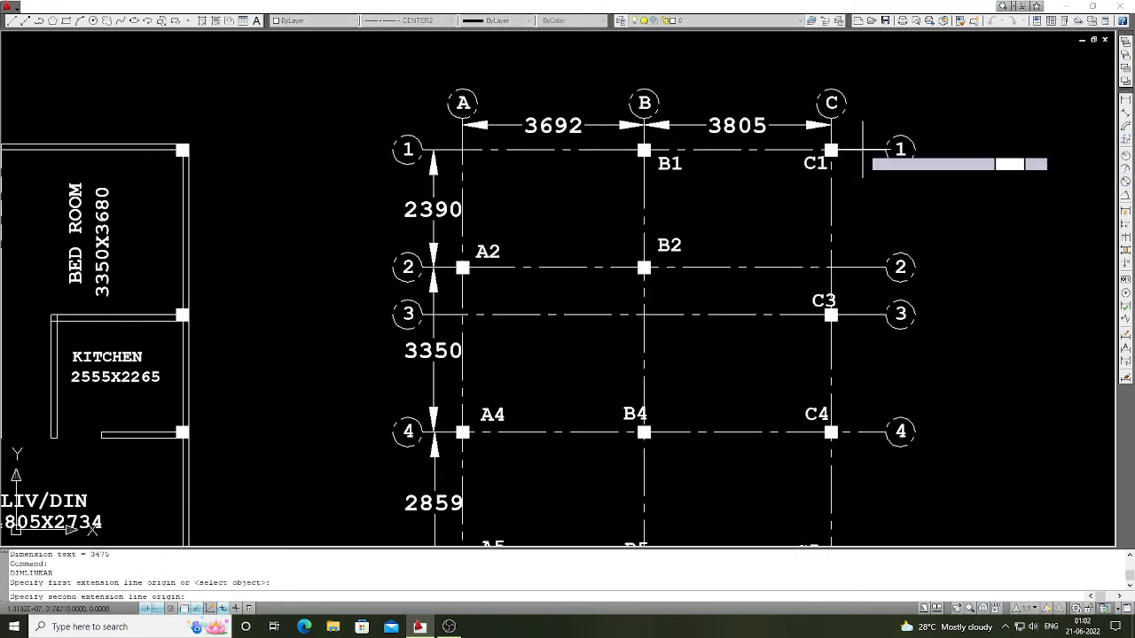
click(862, 150)
click(863, 266)
click(863, 265)
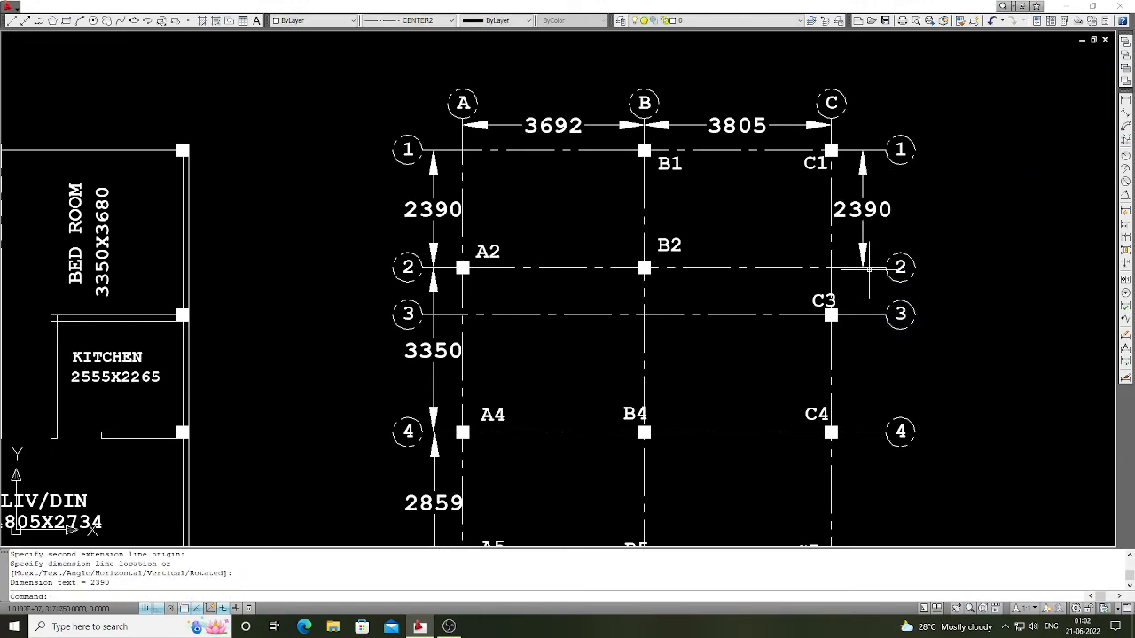
Step: Erase the vertical dimension between row lines 1 and 2 beside grid line C
text(E)
key(Return)
click(859, 210)
key(Return)
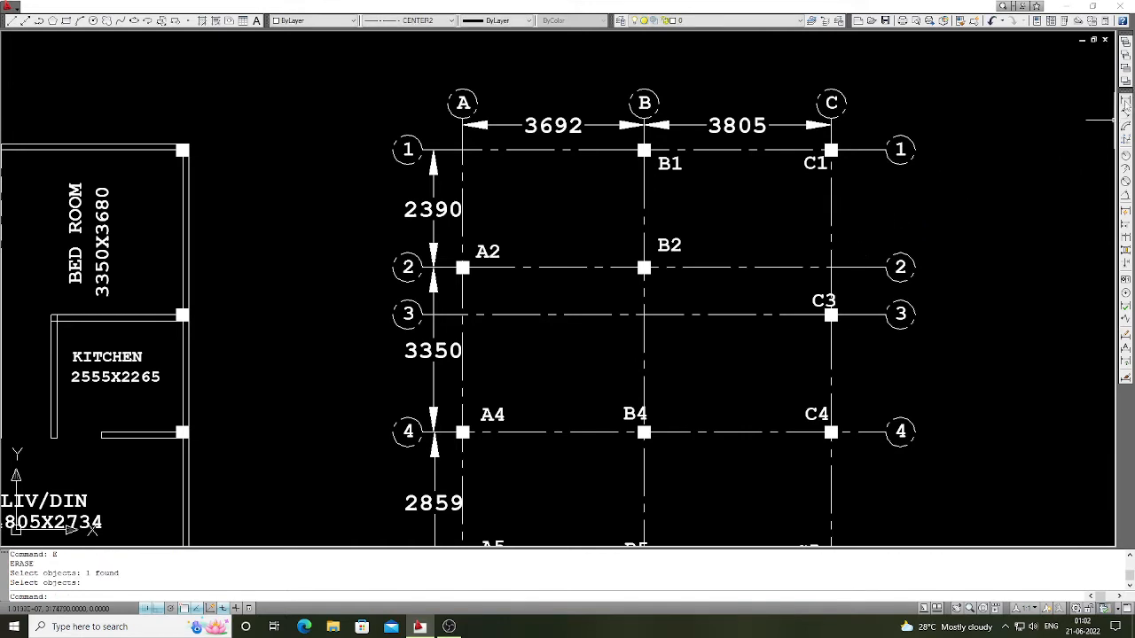
Step: Add a vertical linear dimension between row lines 1 and 3 beside grid line C
click(1125, 104)
click(860, 150)
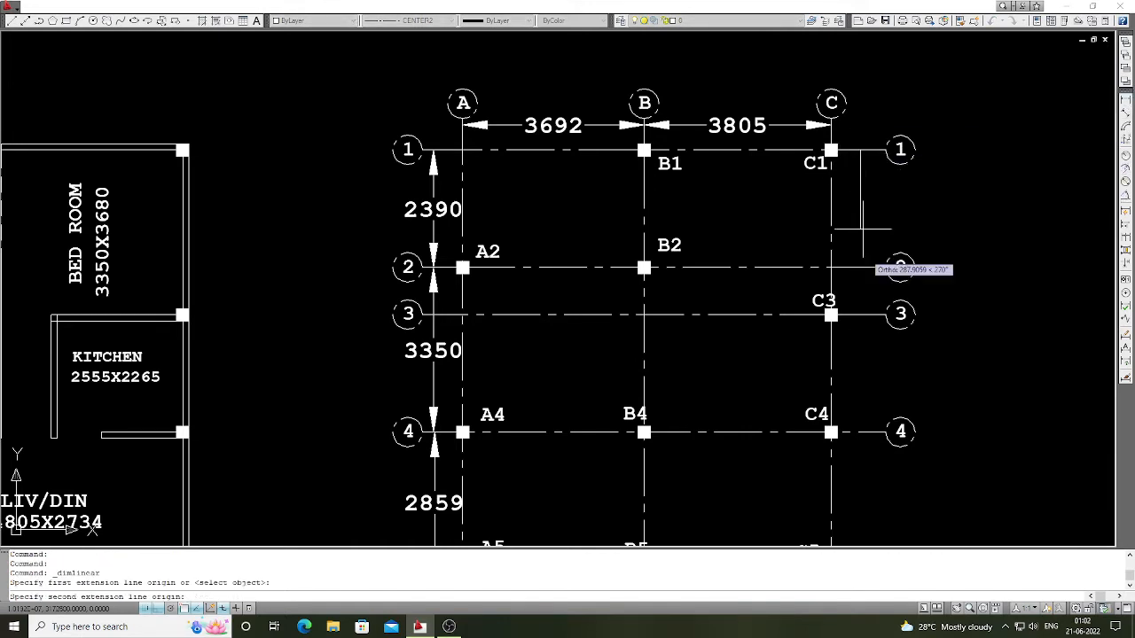
click(859, 315)
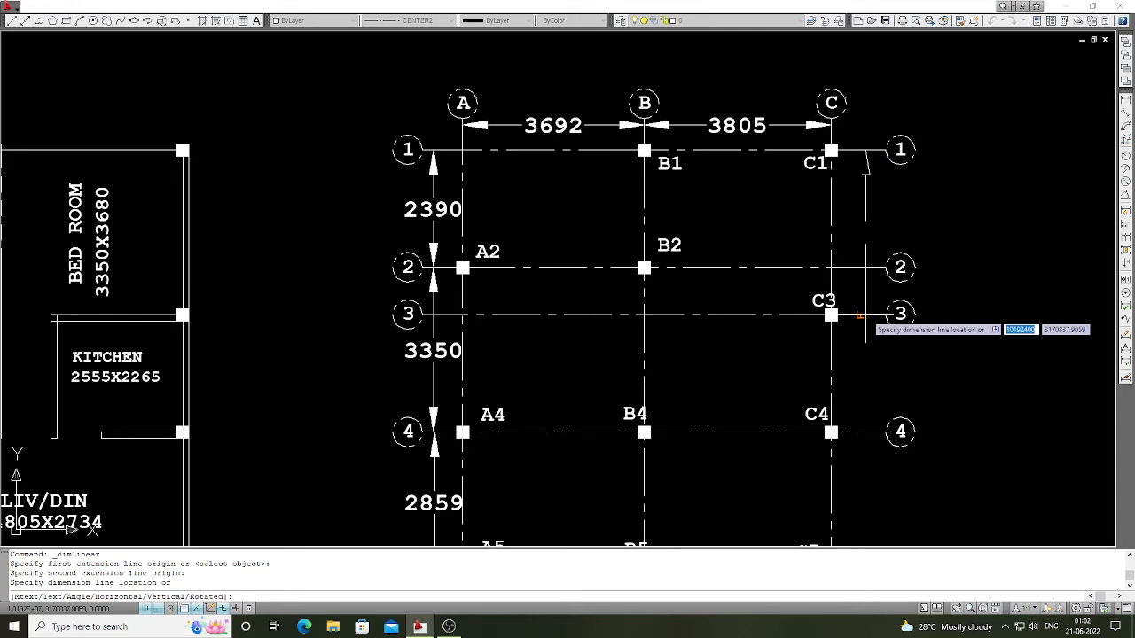
click(860, 316)
Step: Add a vertical linear dimension between row lines 3 and 4 beside grid line C, in line with the one above
key(Return)
scroll(865, 312, down, 2)
scroll(864, 313, up, 3)
click(864, 297)
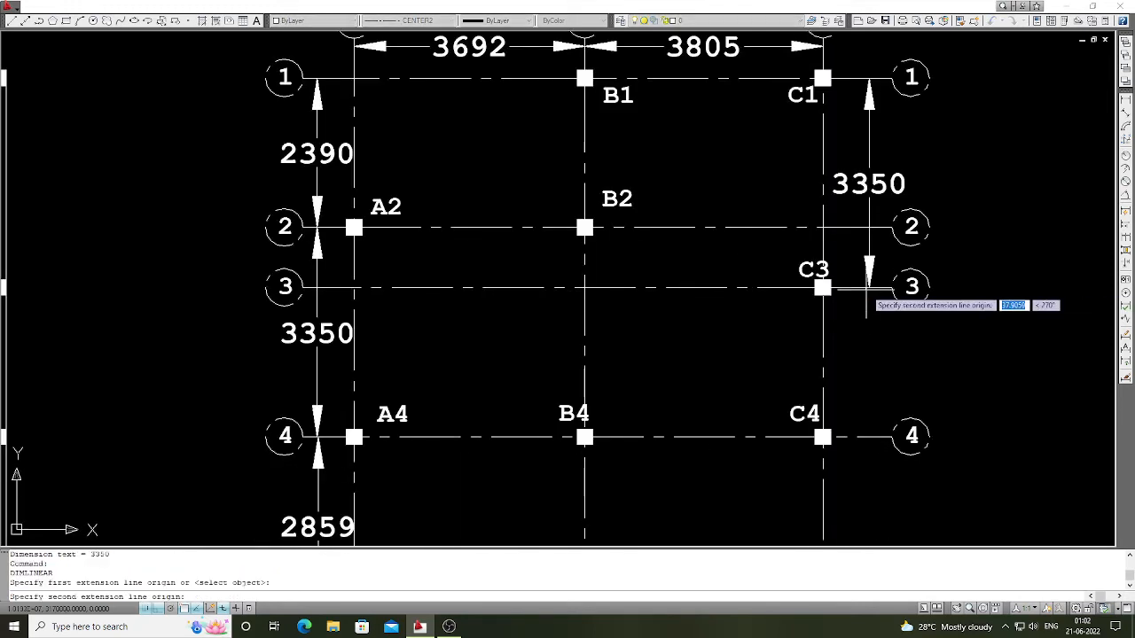
click(863, 433)
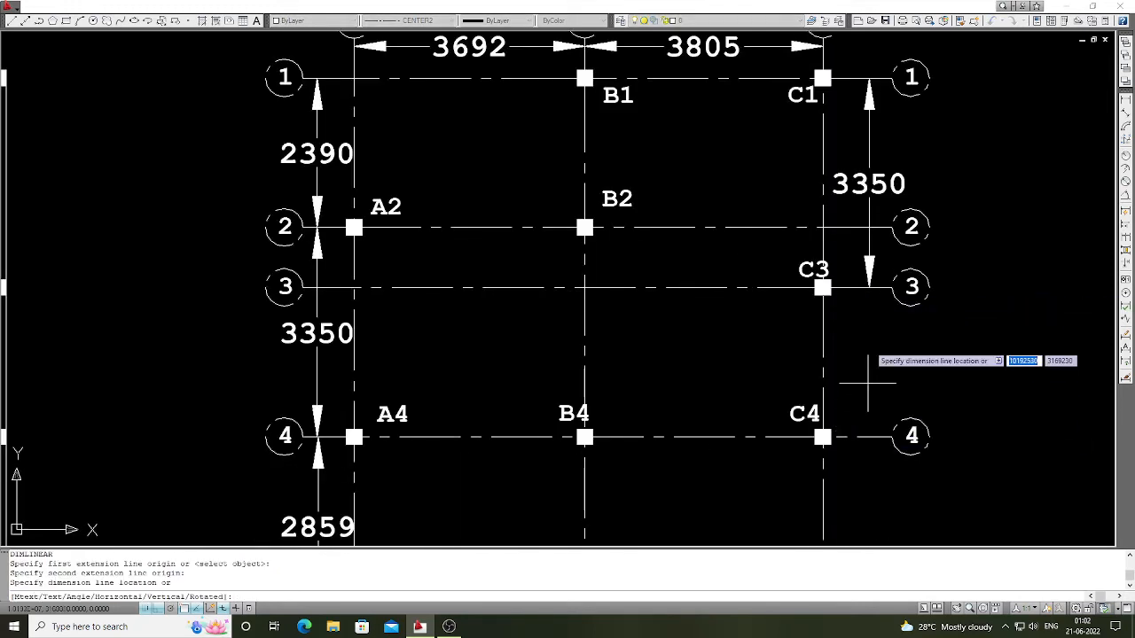
click(870, 286)
Step: Add a vertical linear dimension between row lines 4 and 5 beside grid line C, continuing the dimension chain
key(Return)
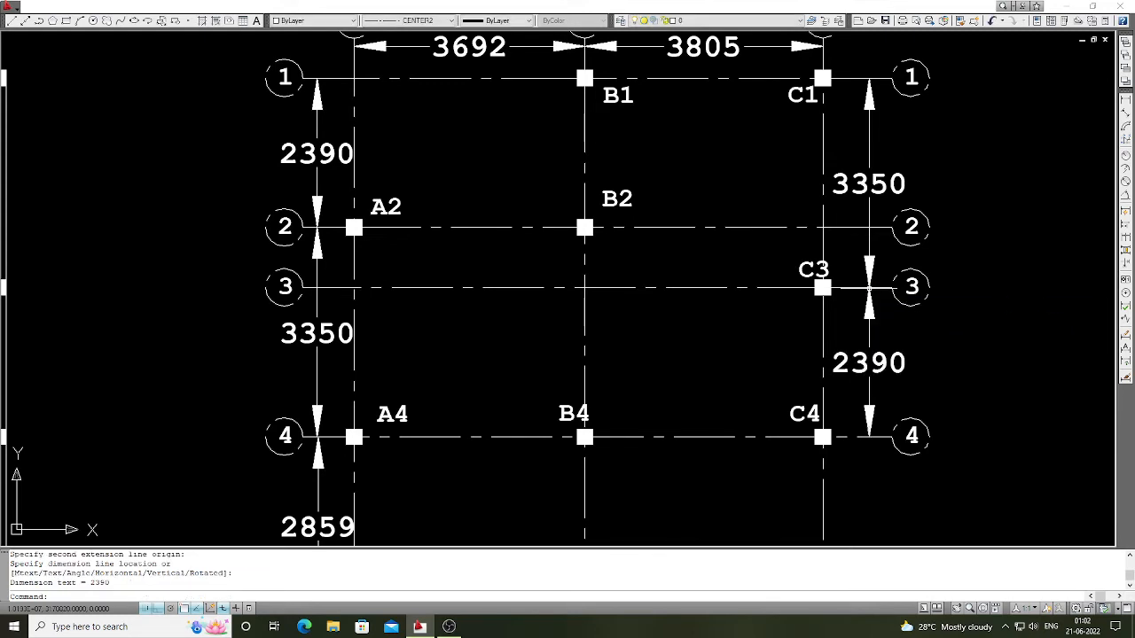
scroll(867, 337, down, 2)
scroll(866, 354, up, 4)
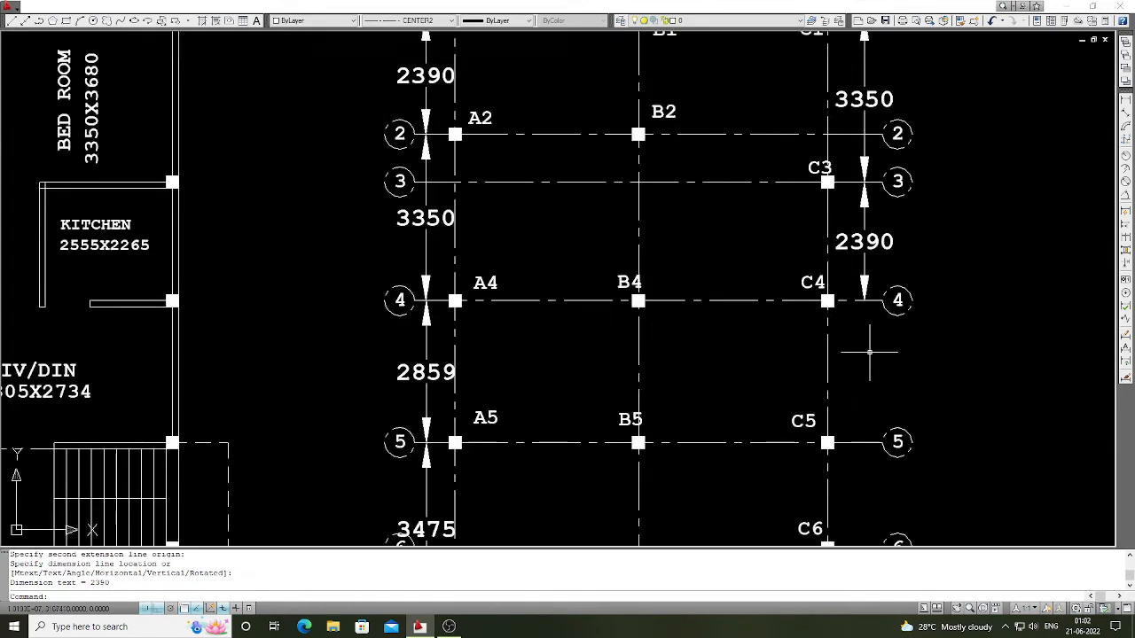
click(862, 286)
click(861, 478)
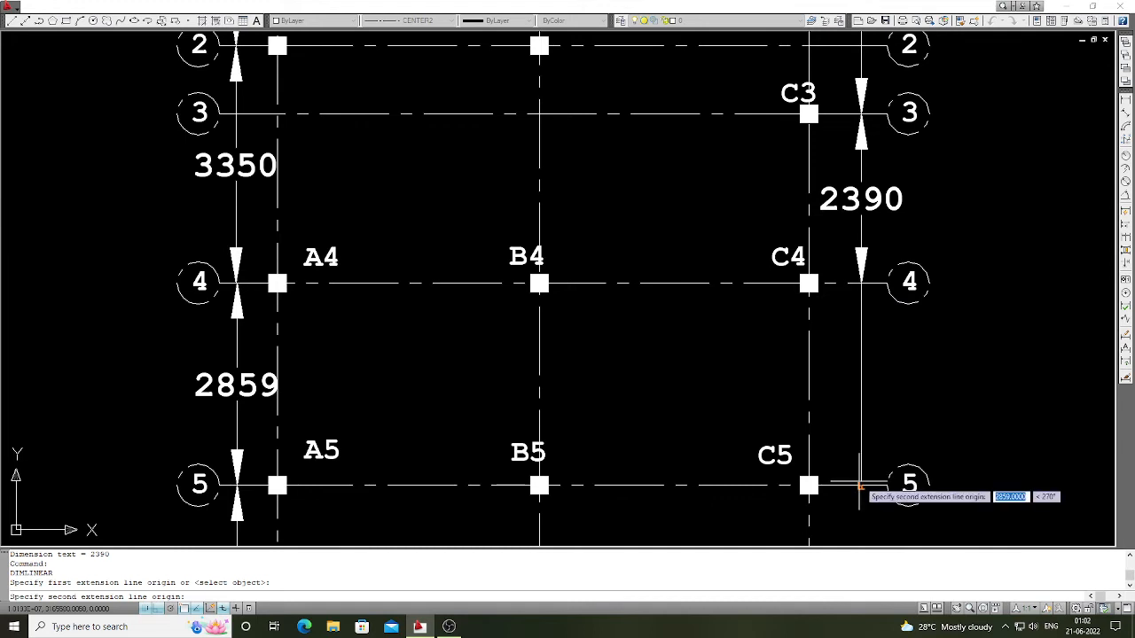
click(861, 282)
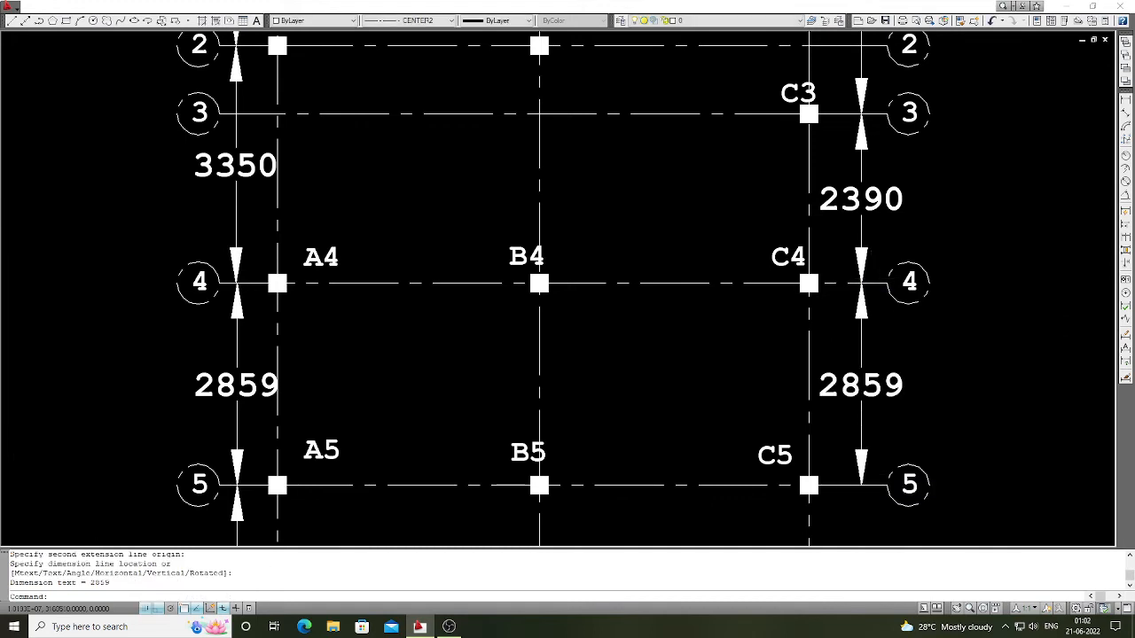
Step: Add a vertical linear dimension between row lines 5 and 6 beside grid line C, continuing the dimension chain
scroll(869, 280, down, 2)
scroll(872, 405, up, 2)
key(Return)
click(862, 398)
scroll(869, 381, down, 2)
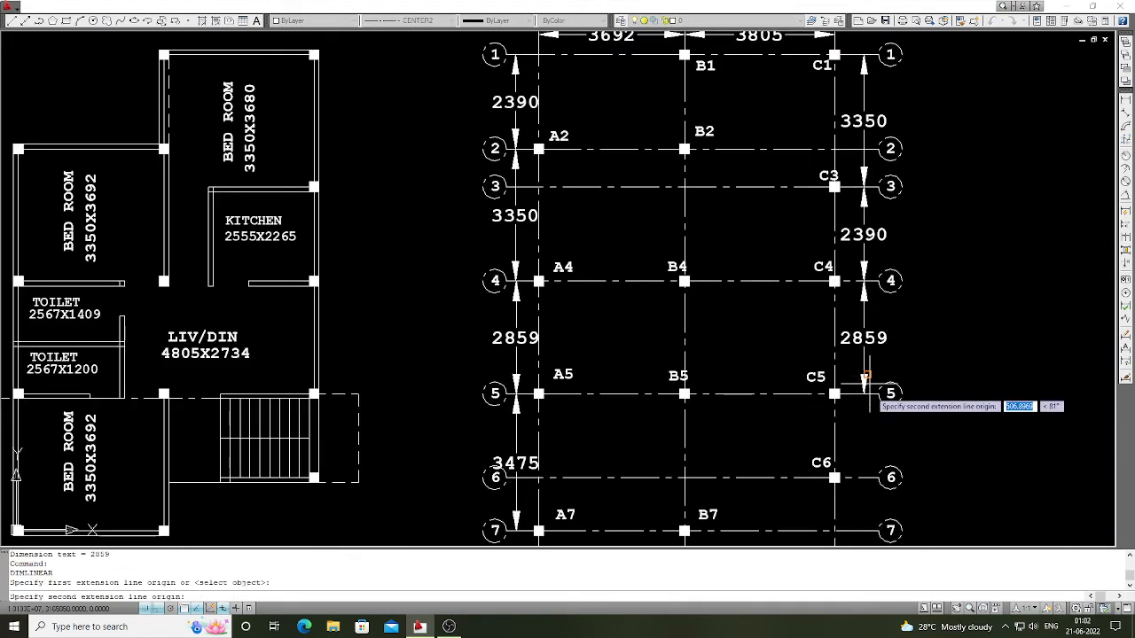
click(863, 468)
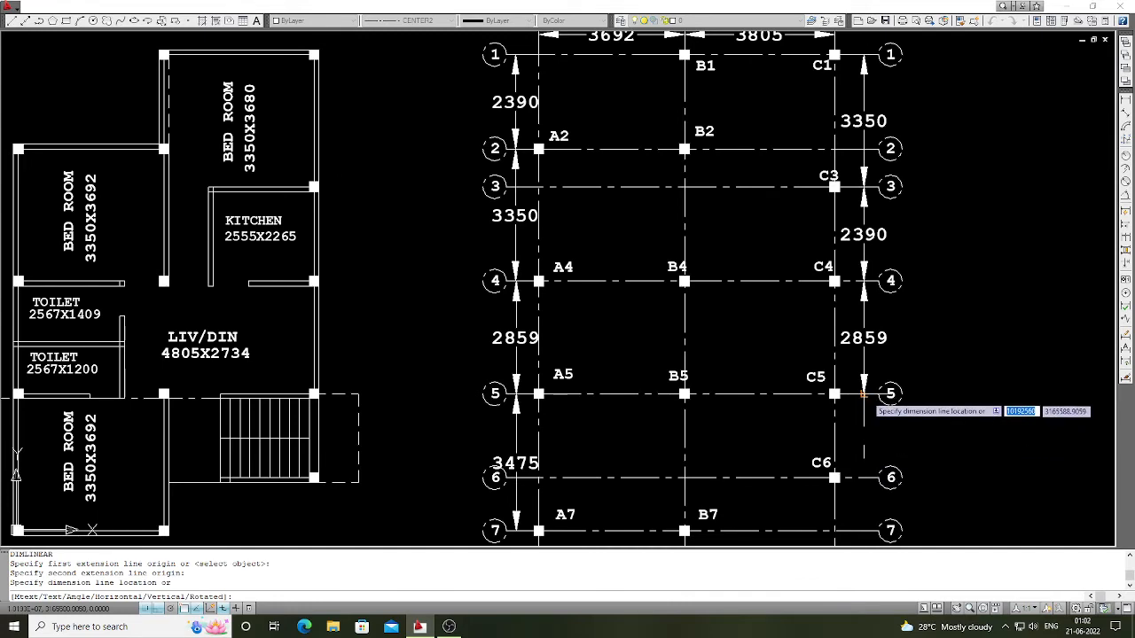
click(862, 394)
Step: Add a vertical linear dimension between row lines 6 and 7 beside grid line C, completing the dimension chain
scroll(862, 399, down, 3)
scroll(865, 408, up, 2)
scroll(864, 417, up, 2)
key(Return)
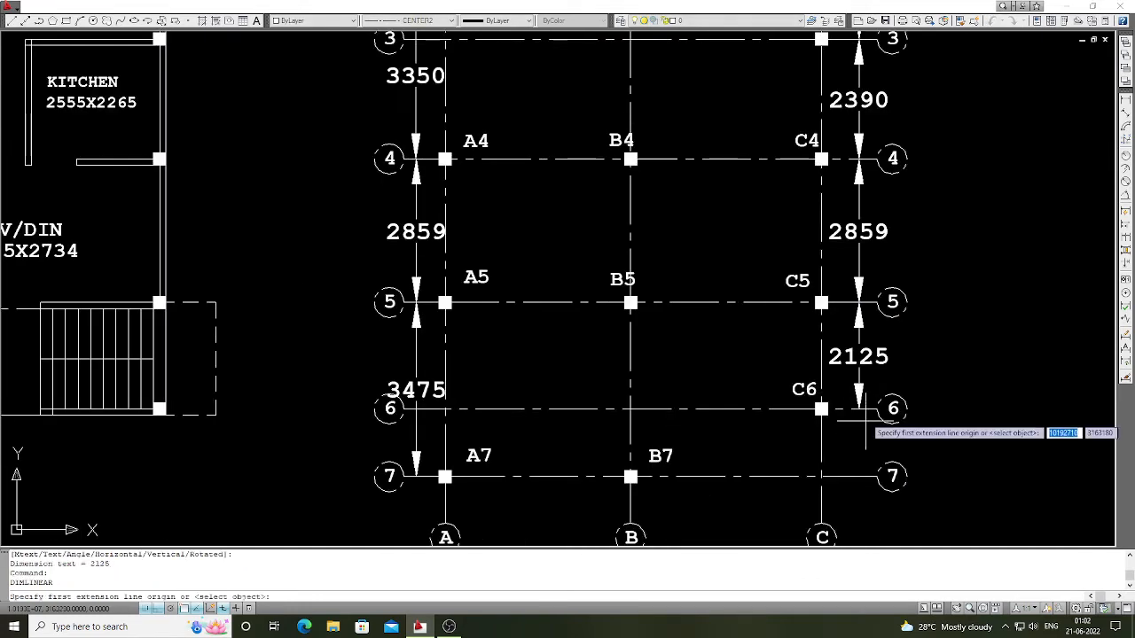
click(860, 411)
click(857, 476)
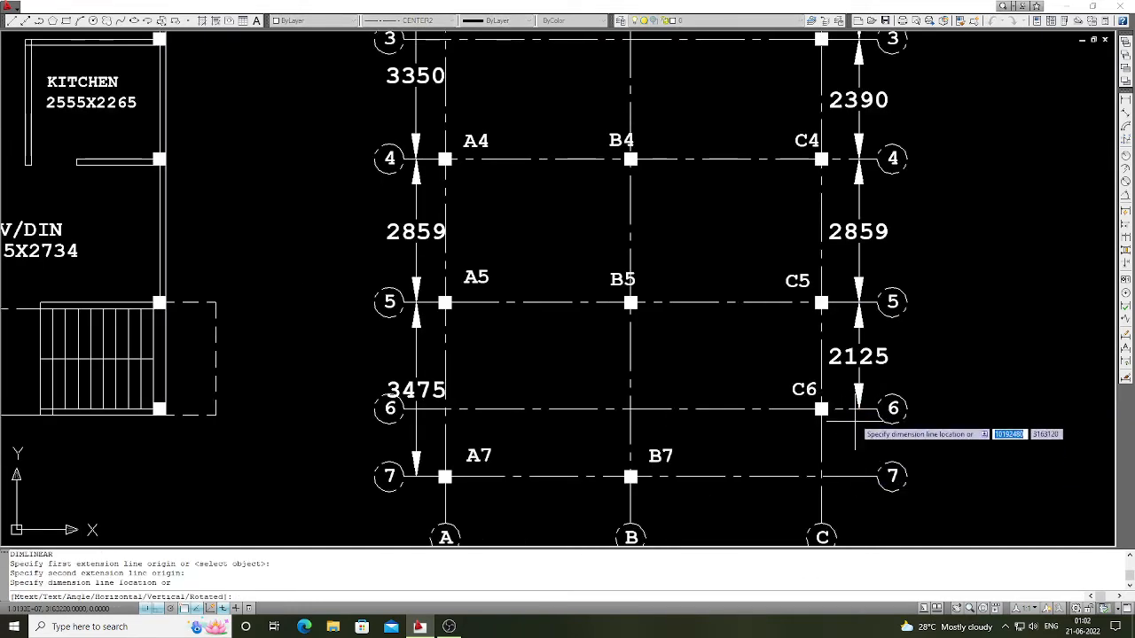
click(858, 434)
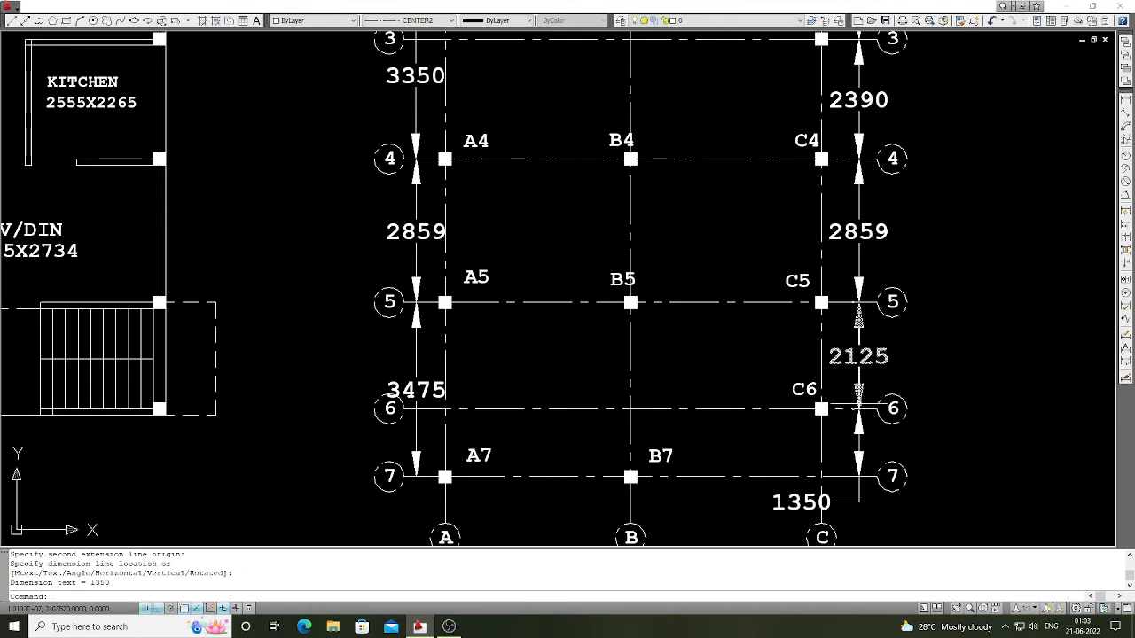
Step: Add a horizontal linear dimension between grid lines A and B below row line 7, just above the grid bubbles
scroll(847, 442, down, 2)
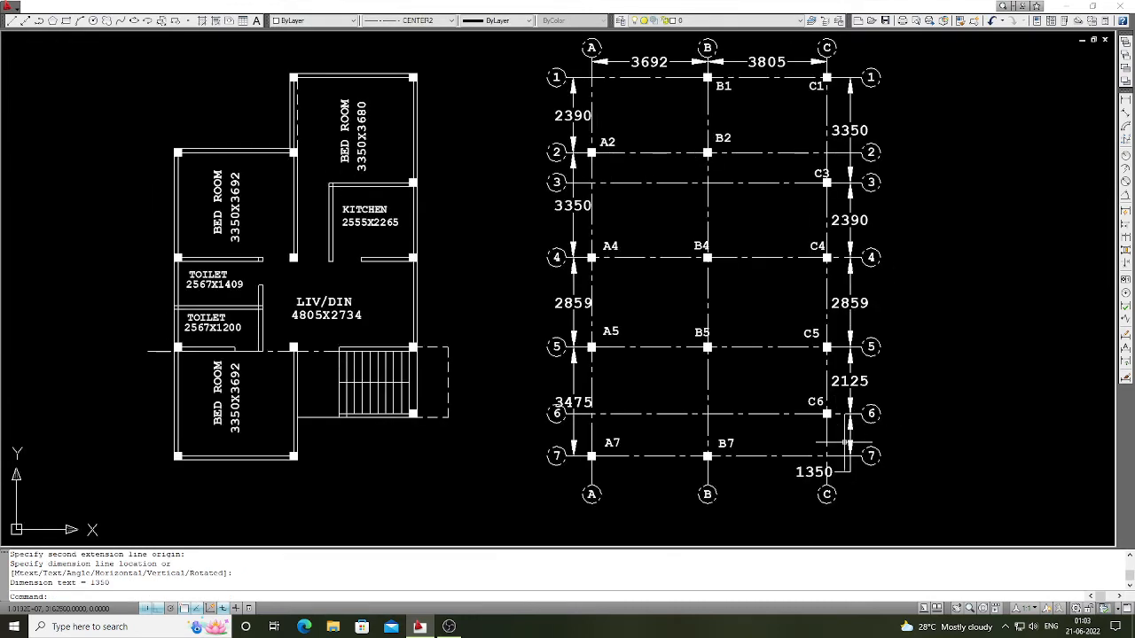
scroll(823, 472, down, 2)
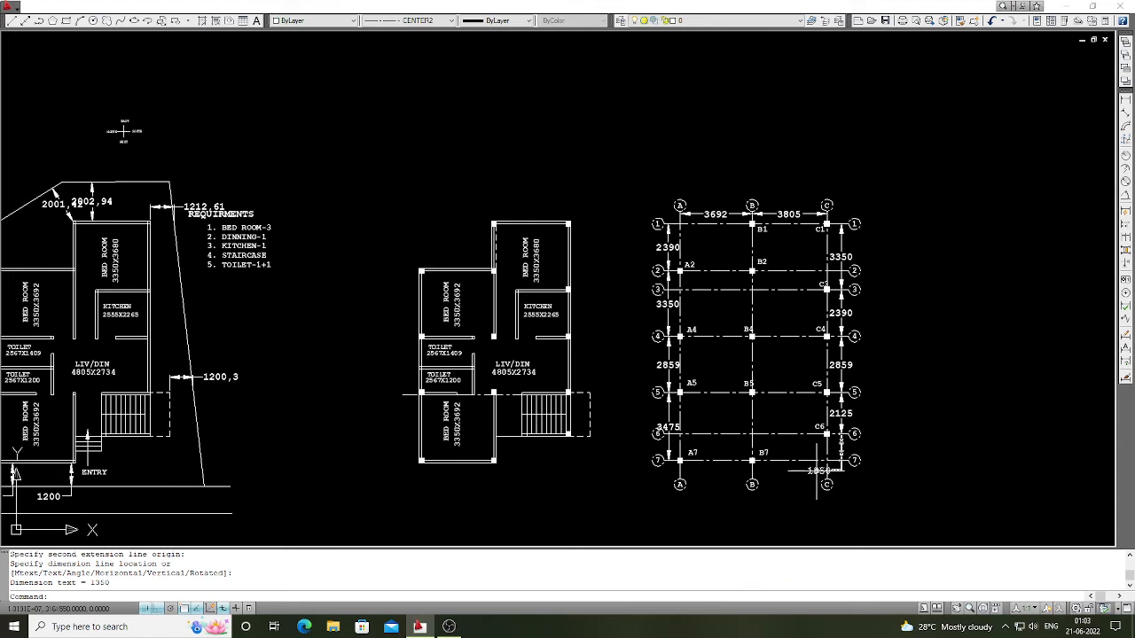
scroll(816, 471, up, 6)
key(Return)
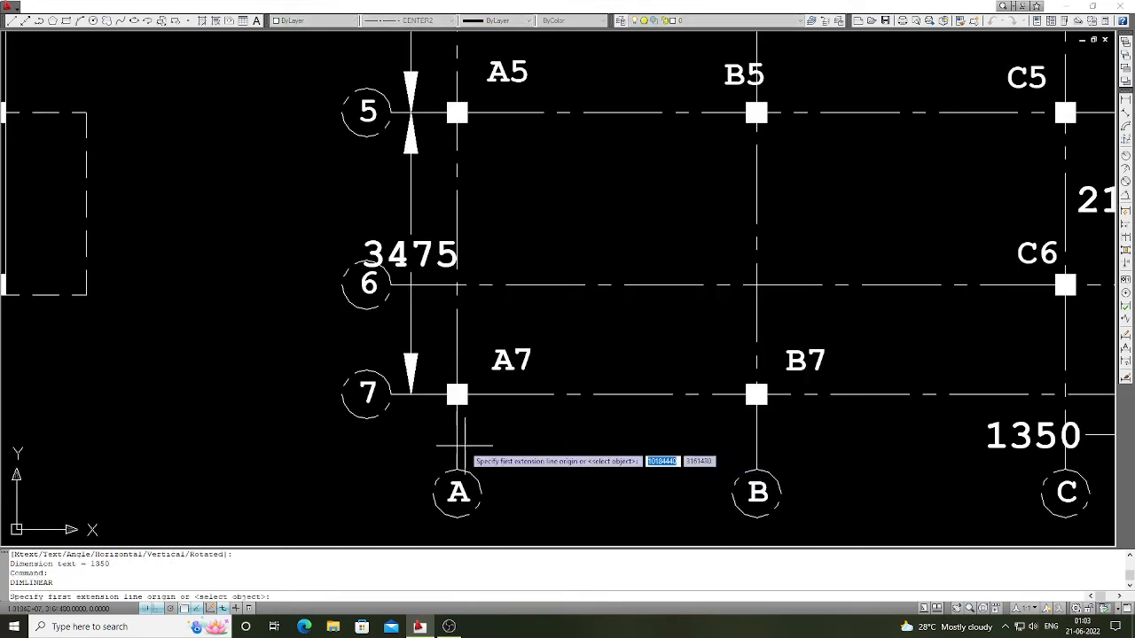
click(459, 444)
click(755, 444)
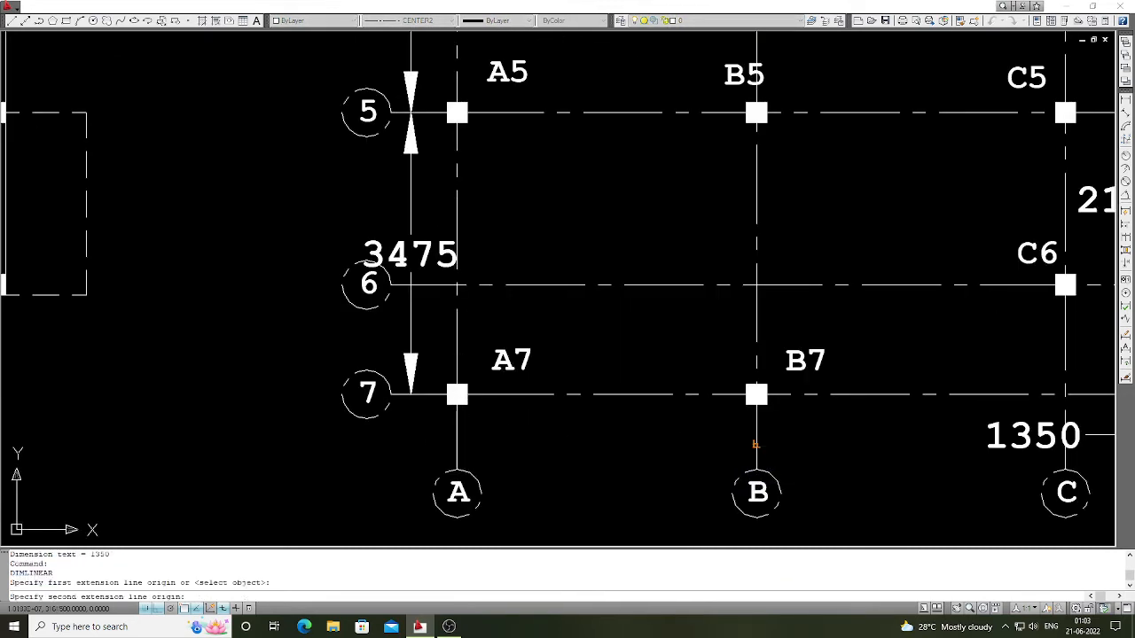
click(756, 444)
Step: Add a horizontal linear dimension between grid lines B and C below row line 7, in line with the A–B dimension
key(Return)
click(756, 444)
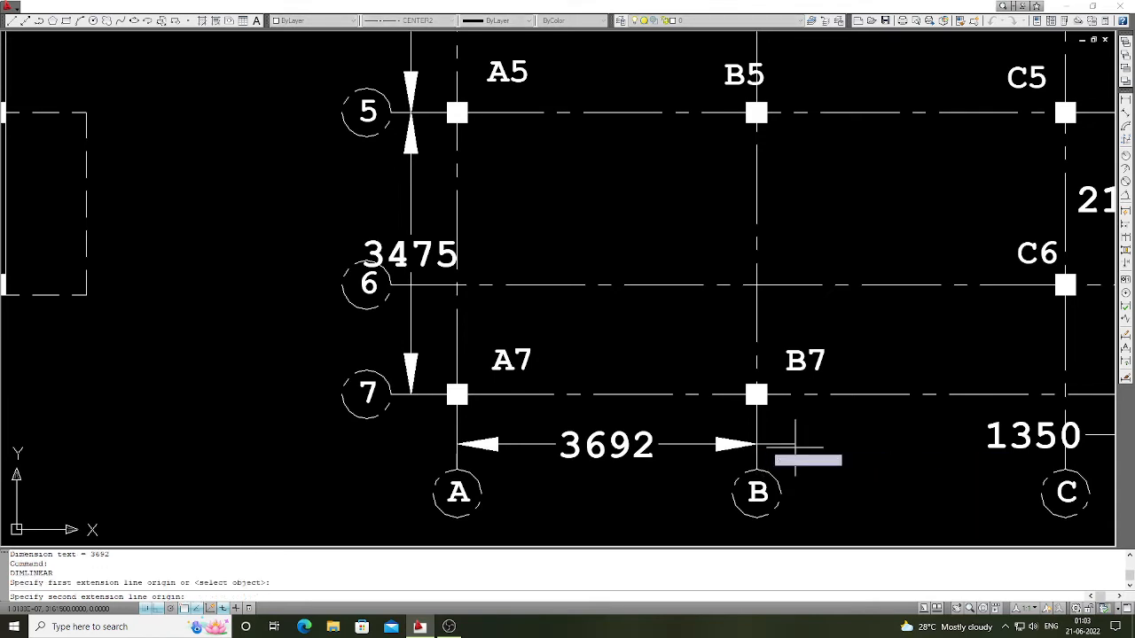
click(1064, 444)
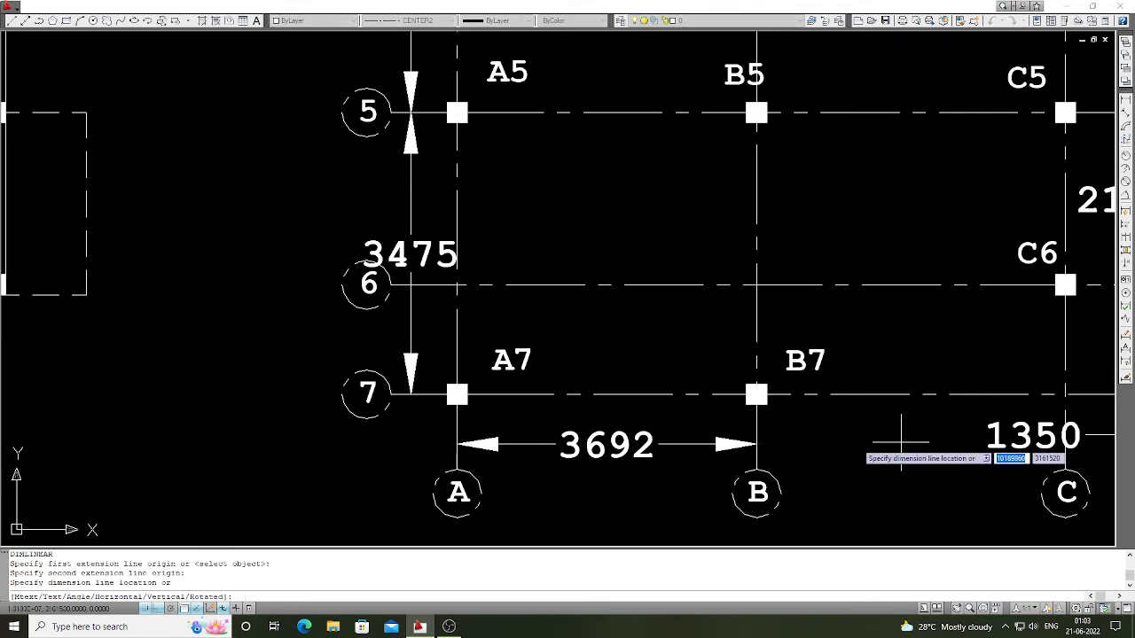
click(755, 444)
Step: Explode the vertical dimension between row lines 6 and 7 beside grid line C into separate objects
scroll(728, 408, down, 2)
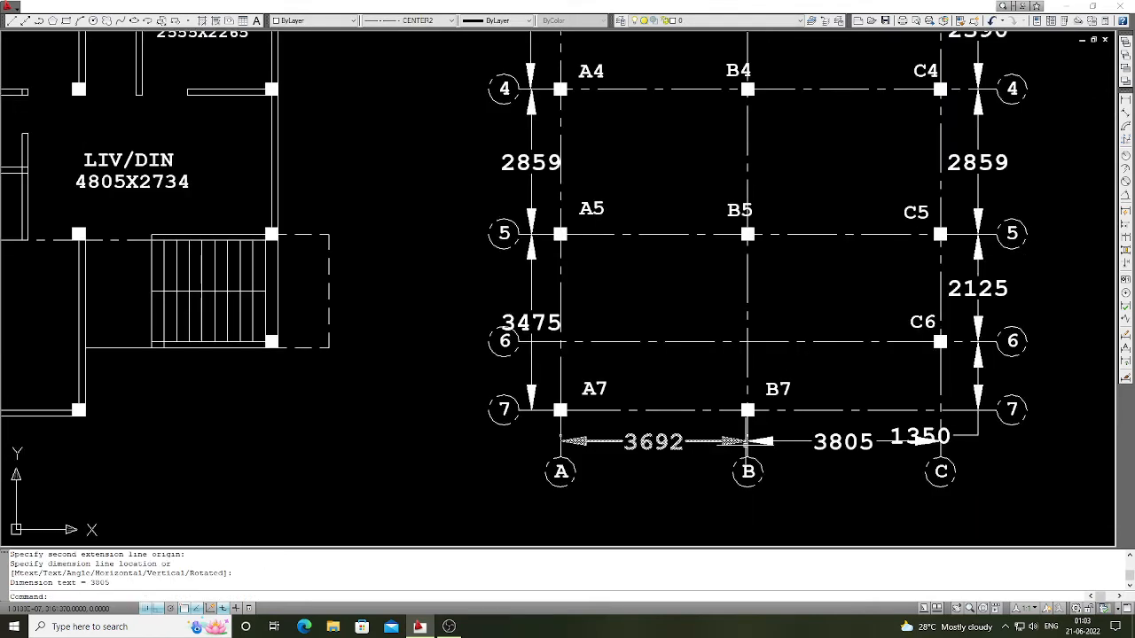
scroll(957, 418, up, 2)
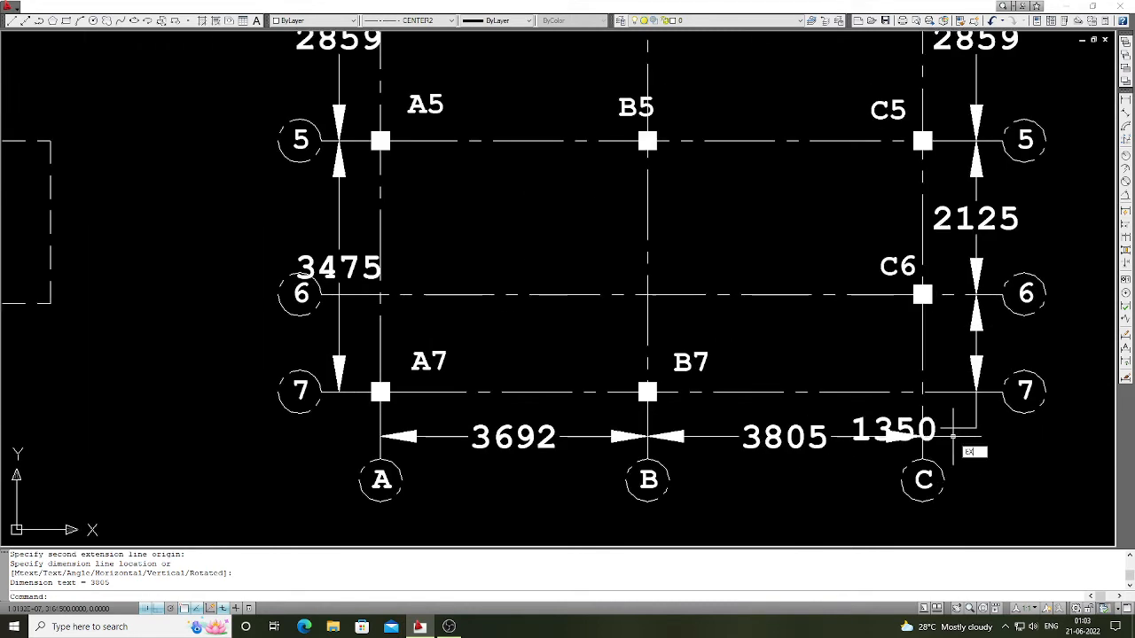
key(Return)
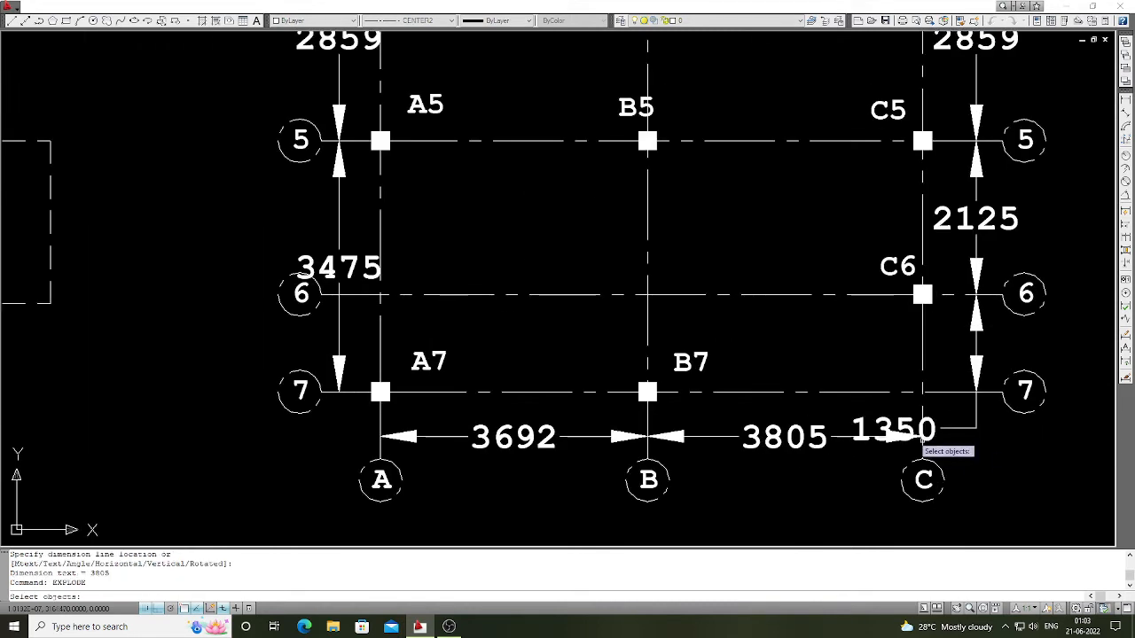
click(907, 434)
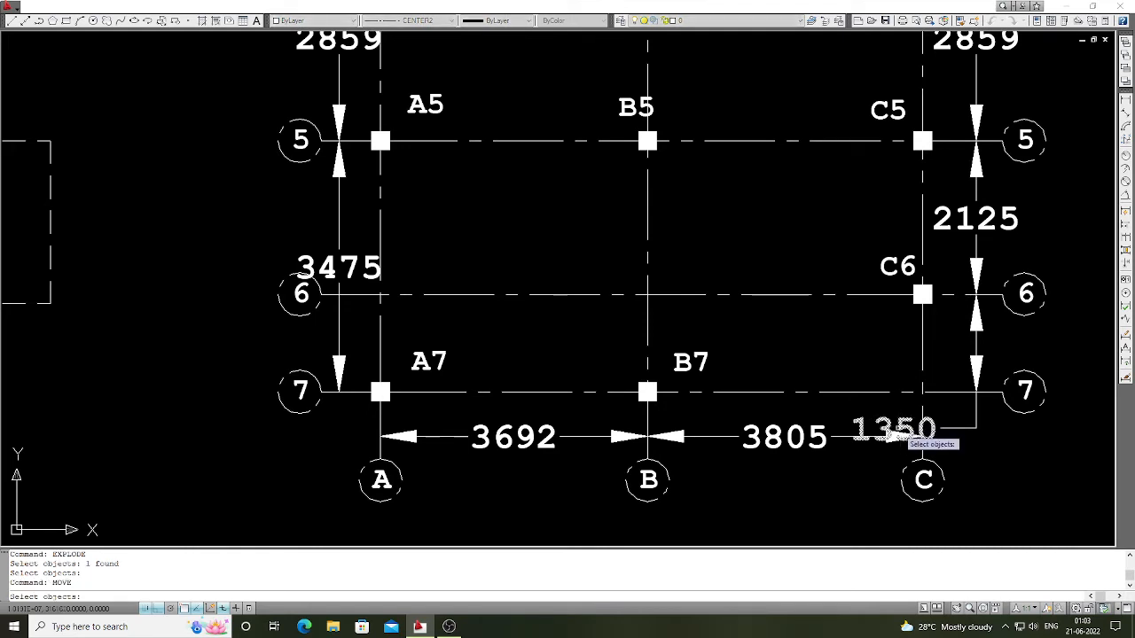
Step: Move the exploded 1350 text onto its dimension line between row lines 6 and 7, with Ortho off
click(902, 430)
key(Return)
click(895, 428)
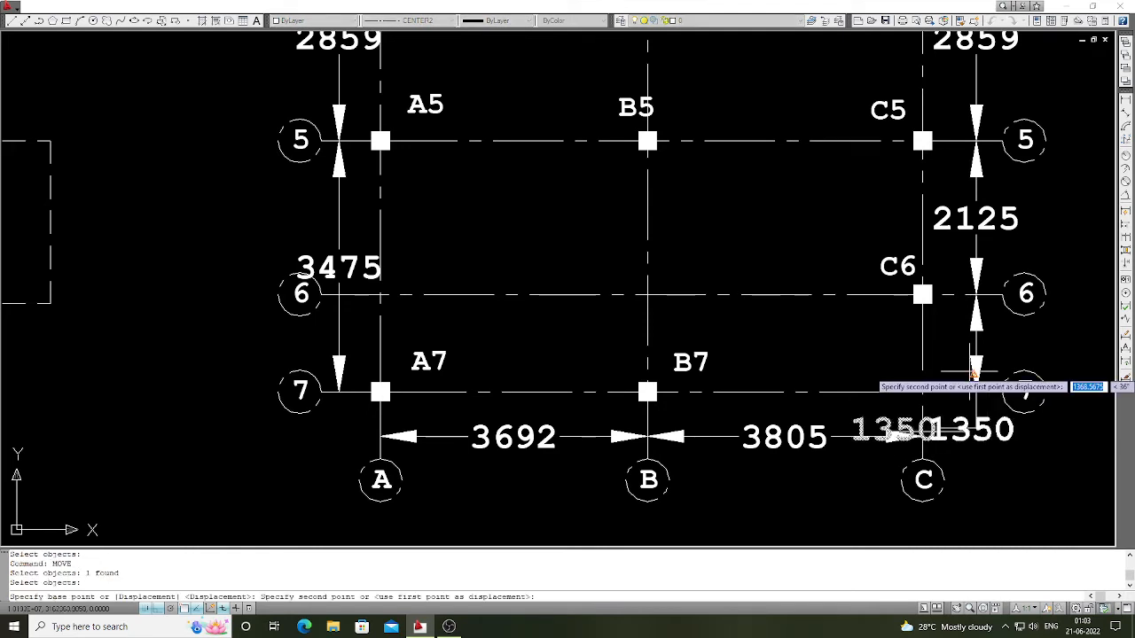
key(F8)
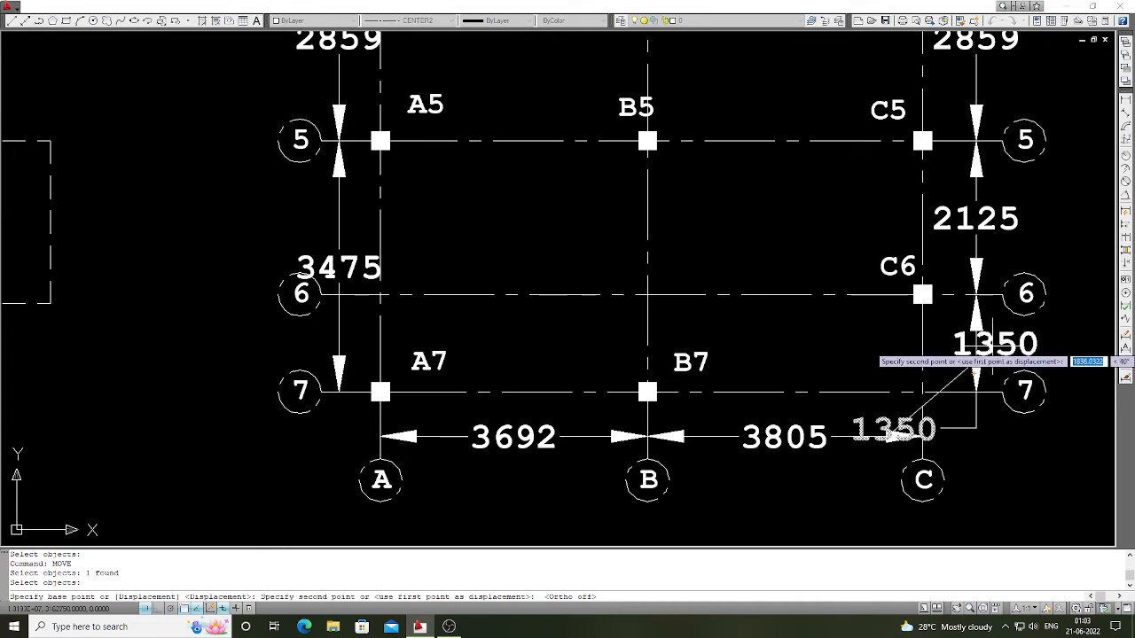
click(979, 340)
Step: Erase the exploded dimension's leftover leader lines below row line 7 beside grid line C
scroll(998, 439, down, 5)
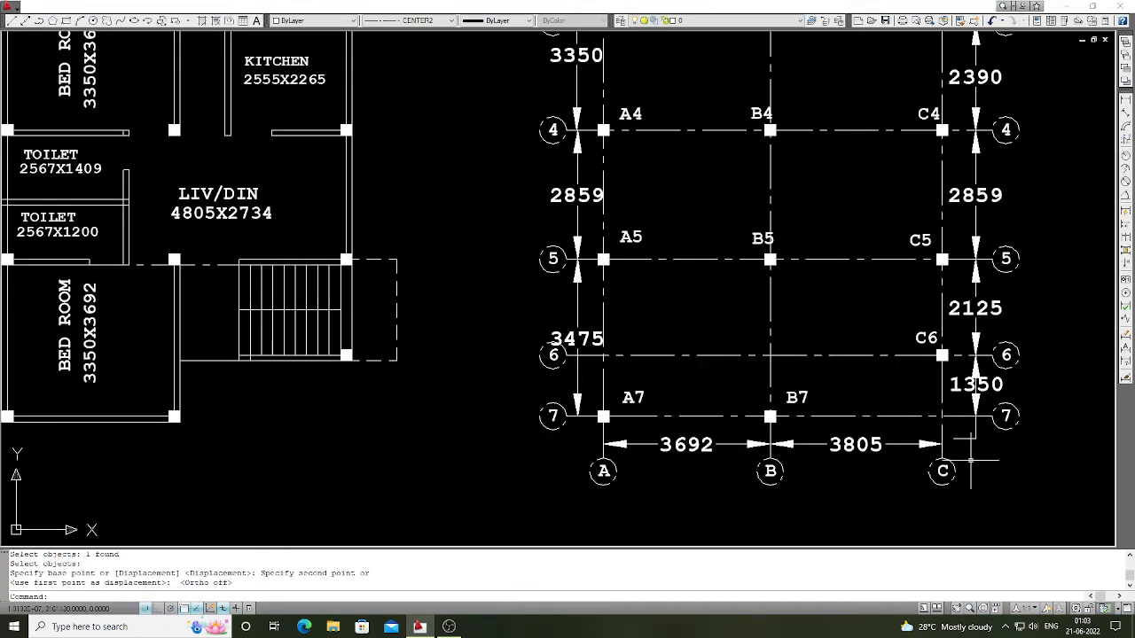
scroll(934, 447, up, 4)
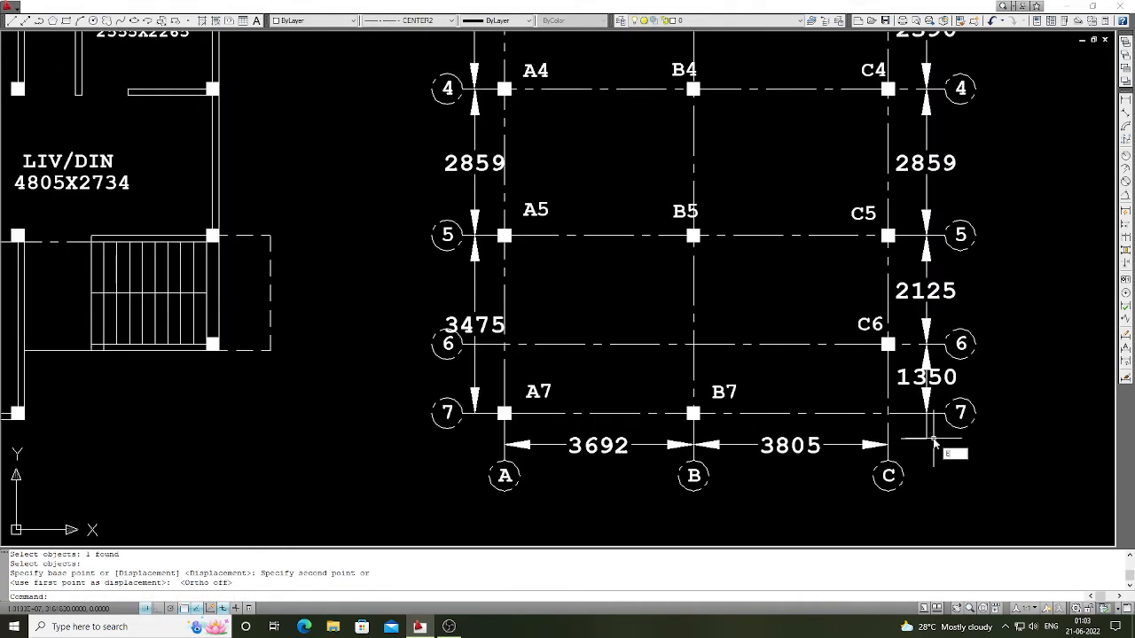
key(Return)
scroll(939, 445, up, 2)
click(1002, 450)
click(928, 435)
scroll(911, 426, down, 2)
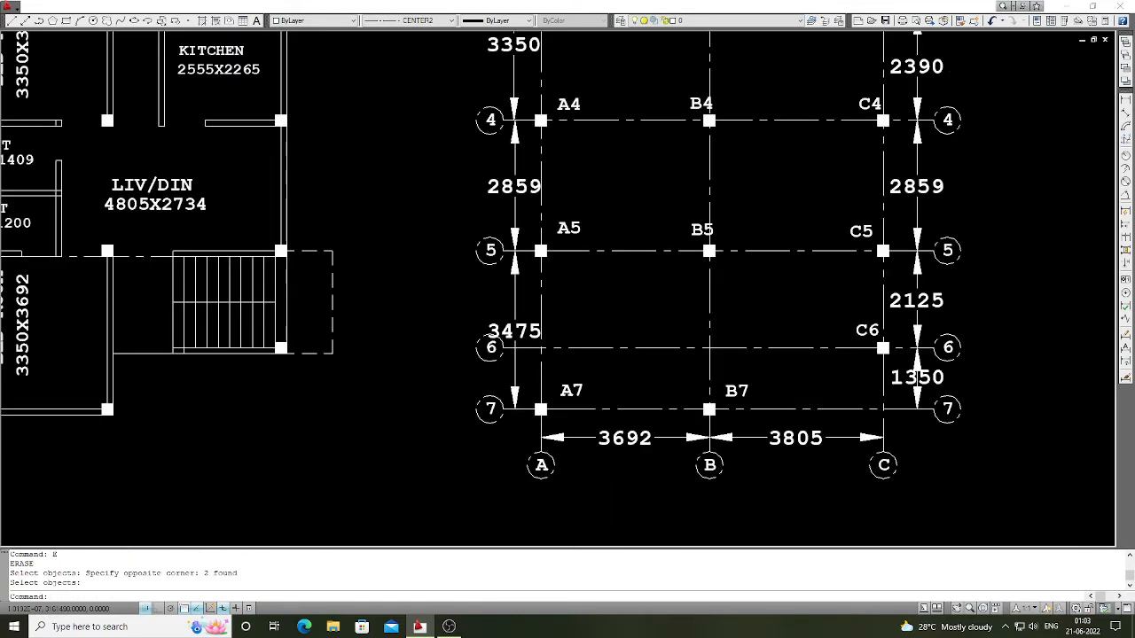
Step: Review the dimensioned column grid layout alongside the house floor plan
scroll(903, 440, down, 4)
scroll(935, 416, up, 2)
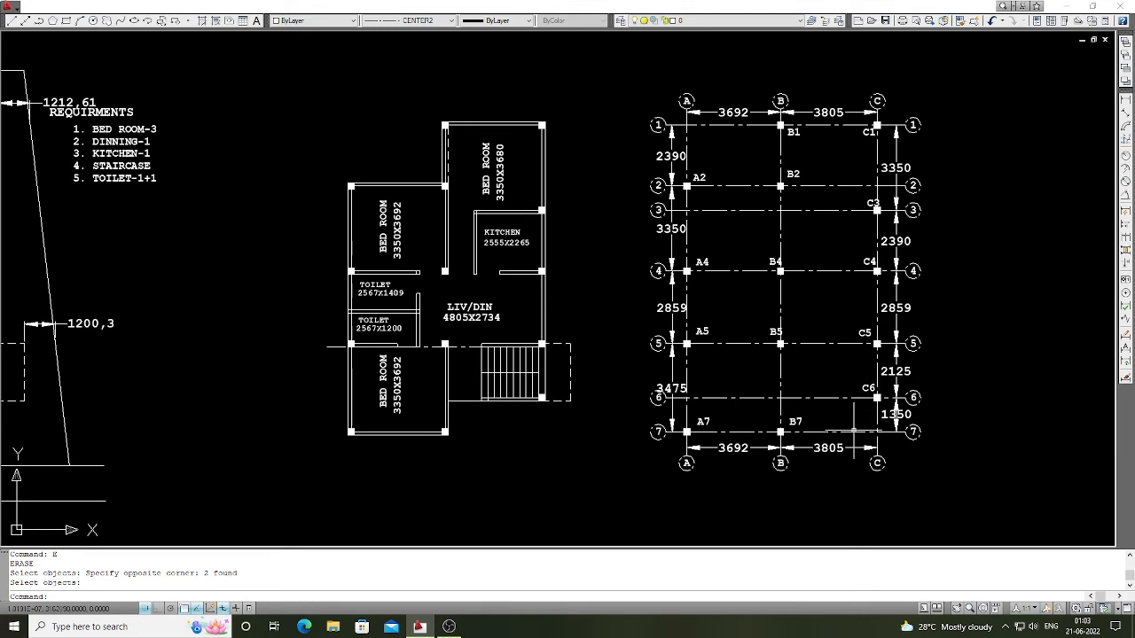
scroll(823, 356, up, 2)
scroll(816, 382, down, 3)
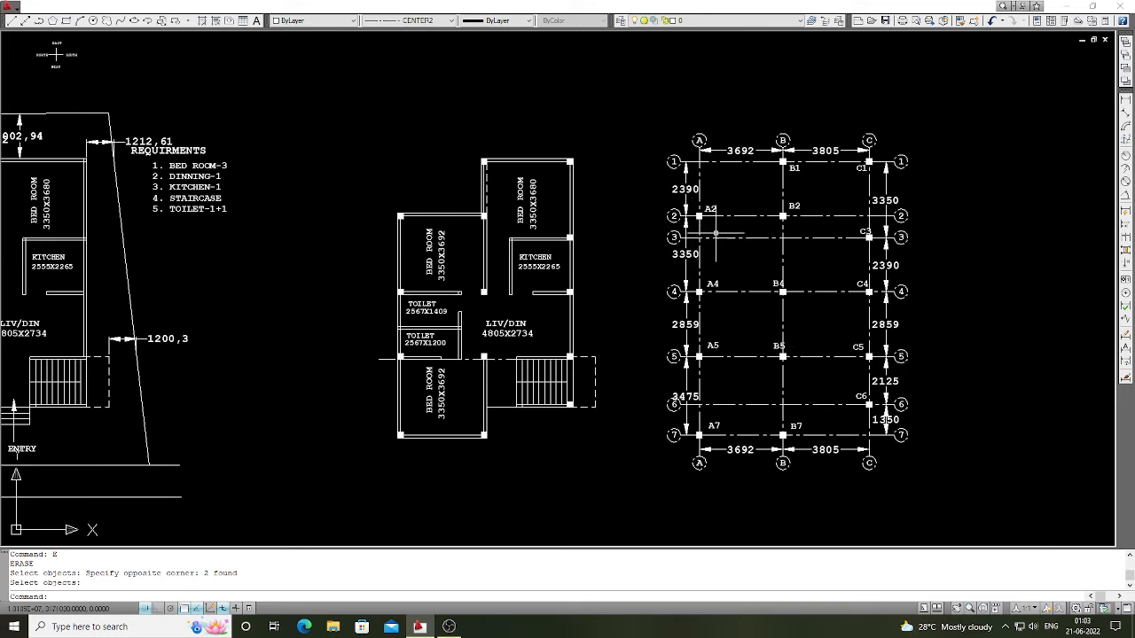
scroll(756, 246, up, 2)
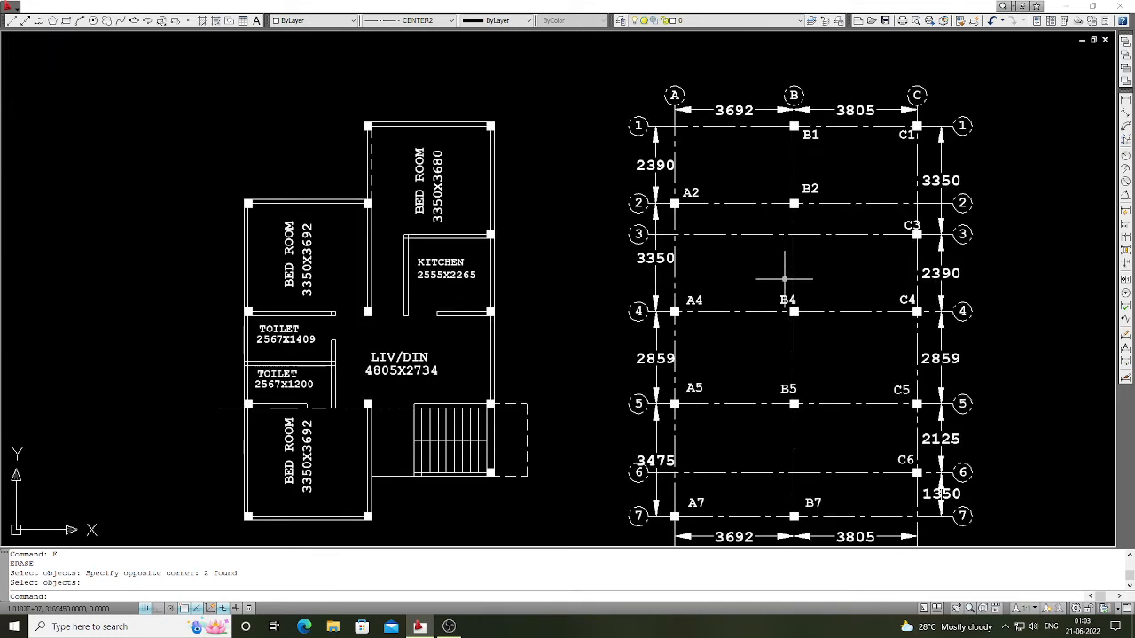
scroll(761, 291, down, 2)
scroll(853, 332, up, 2)
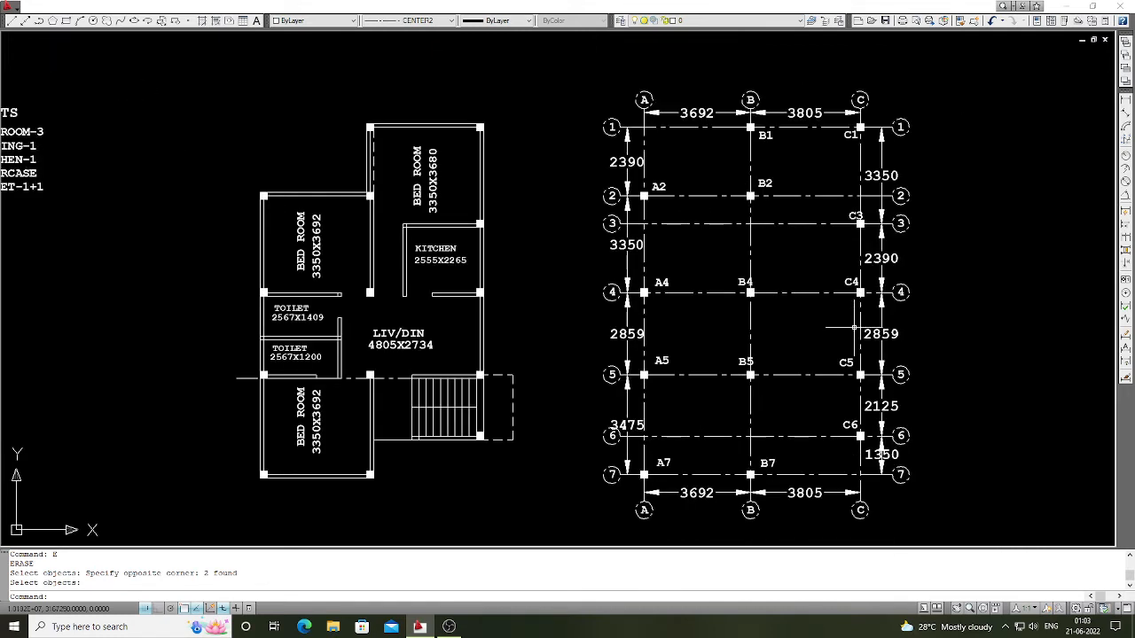
scroll(847, 339, down, 2)
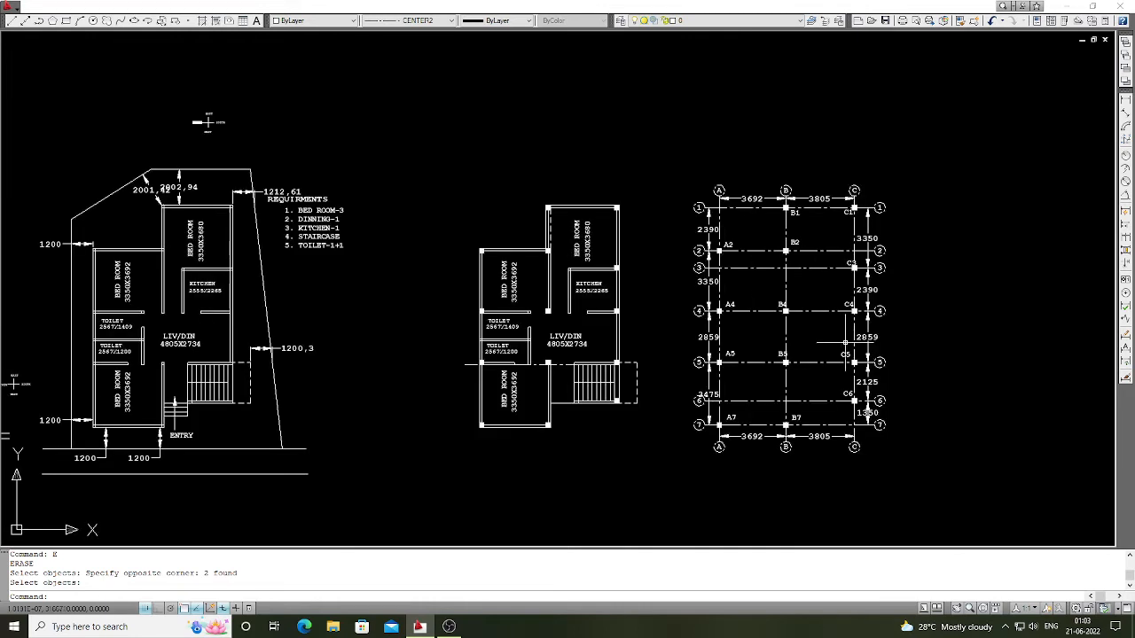
Step: Copy the entire column grid layout, with its bubbles, dimensions and column labels, to the empty area beside the original
scroll(881, 329, up, 1)
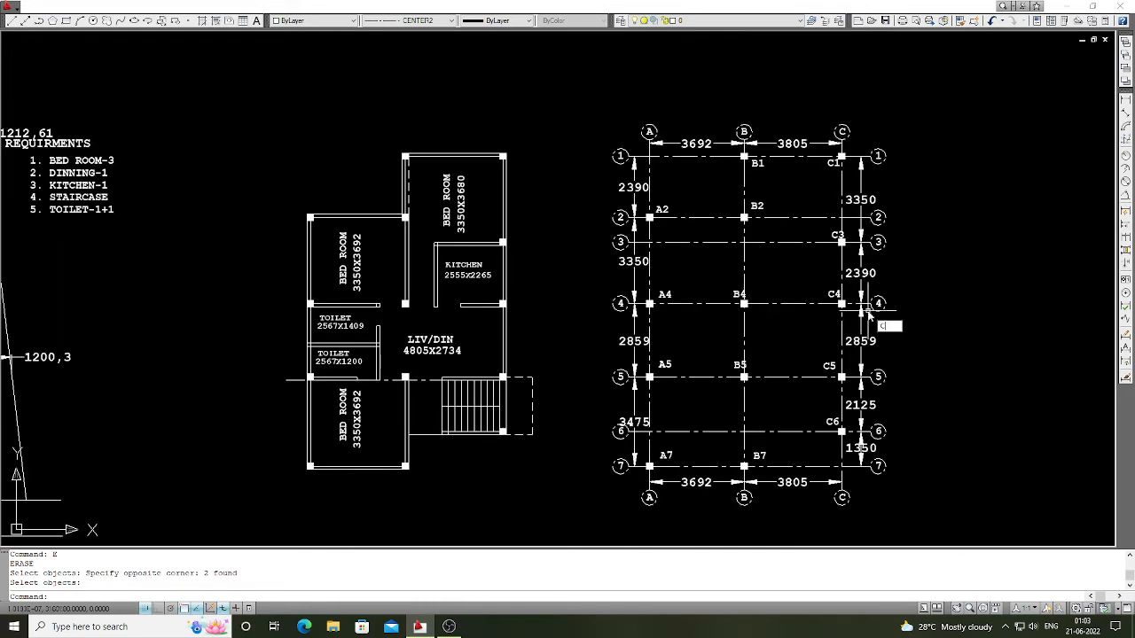
key(Return)
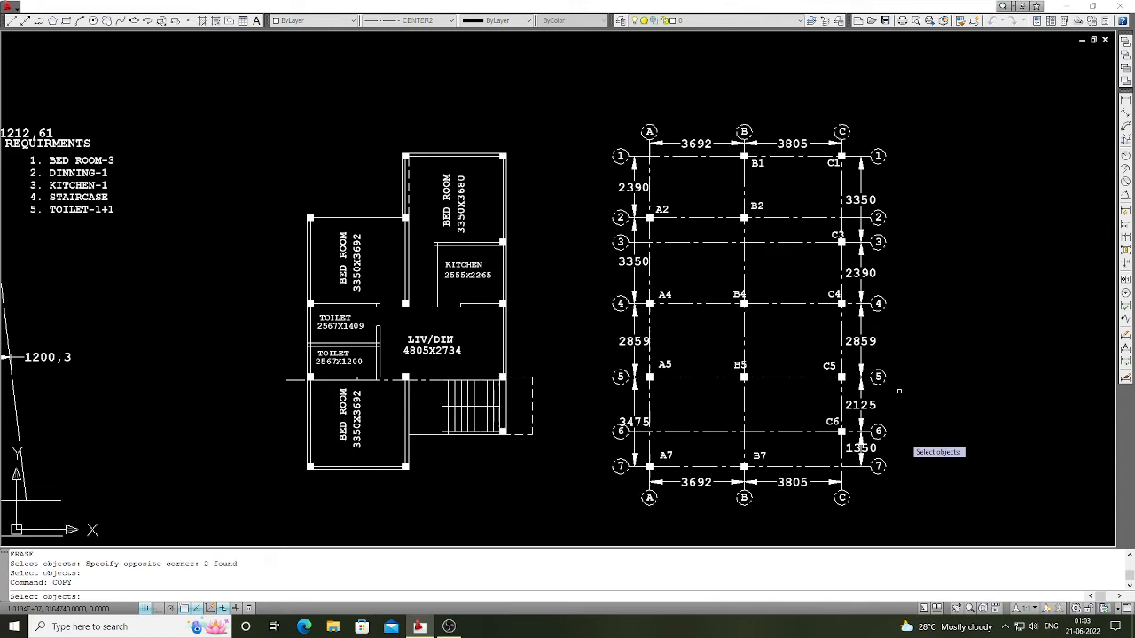
click(907, 512)
click(611, 90)
key(Return)
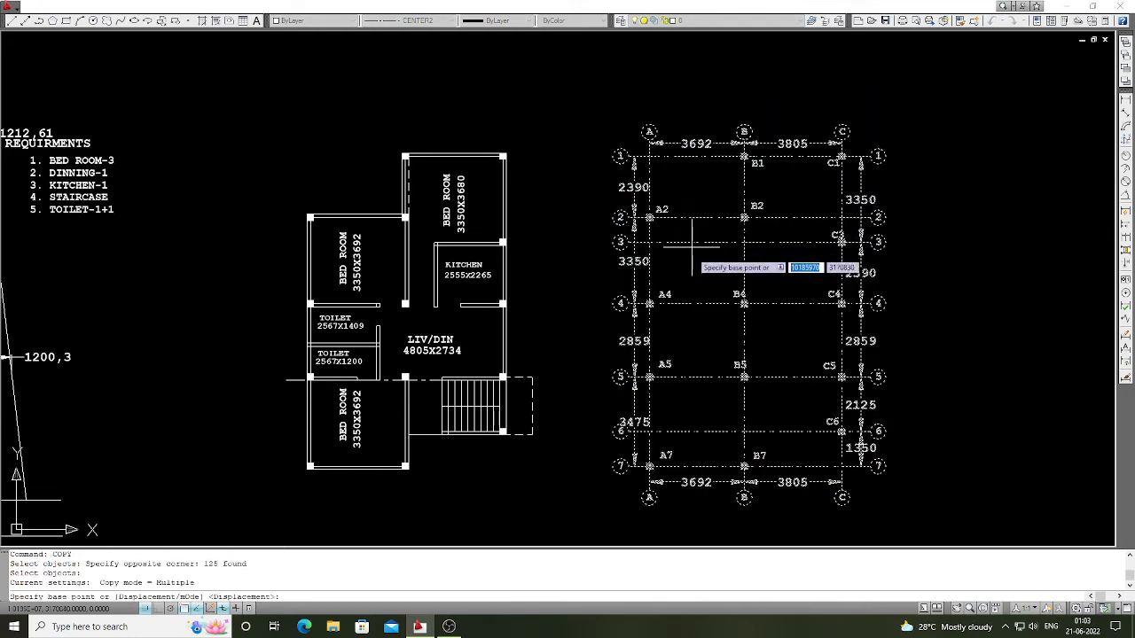
click(692, 242)
scroll(691, 242, down, 3)
click(877, 258)
key(Return)
scroll(961, 250, up, 3)
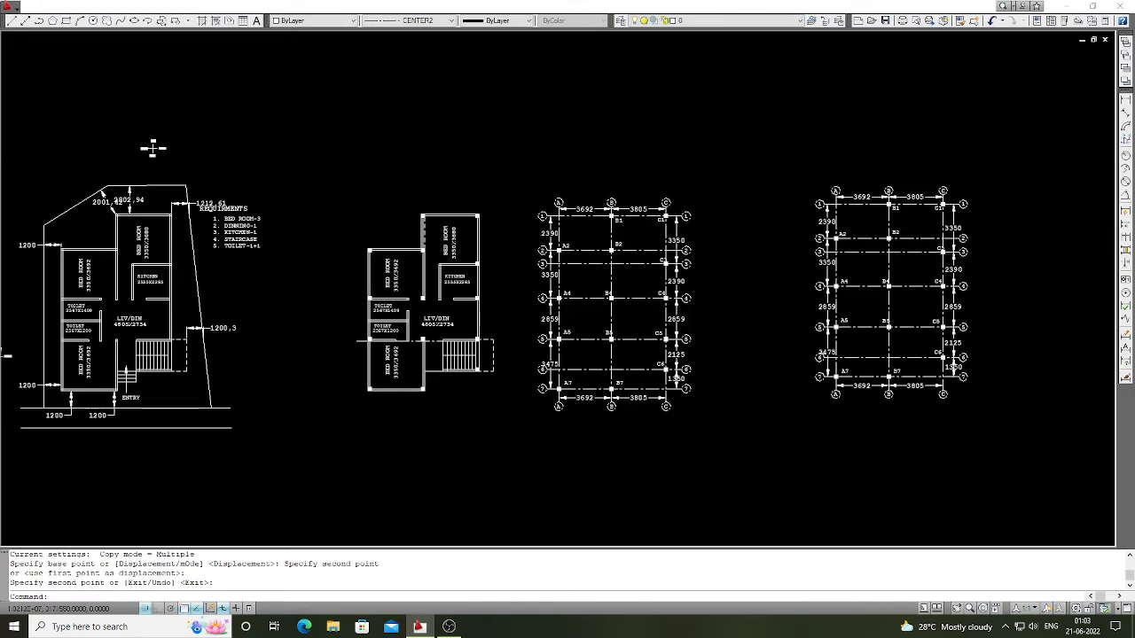
Step: Erase the row bubbles, spacing dimensions and attached row lines along the C side of the copied grid
text(E)
key(Return)
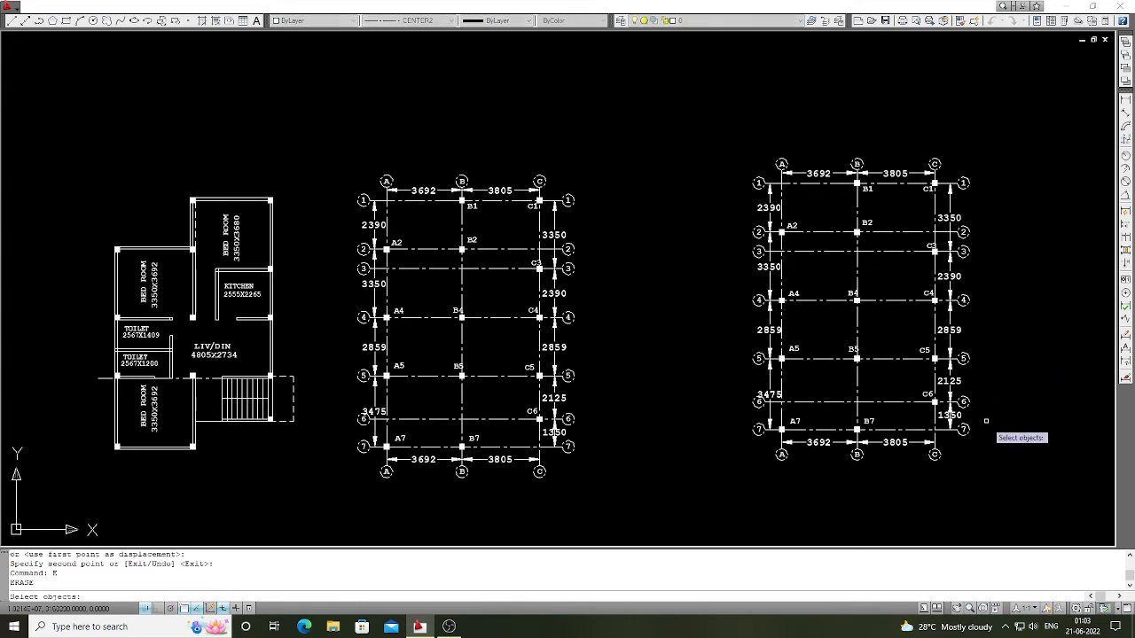
scroll(966, 435, up, 2)
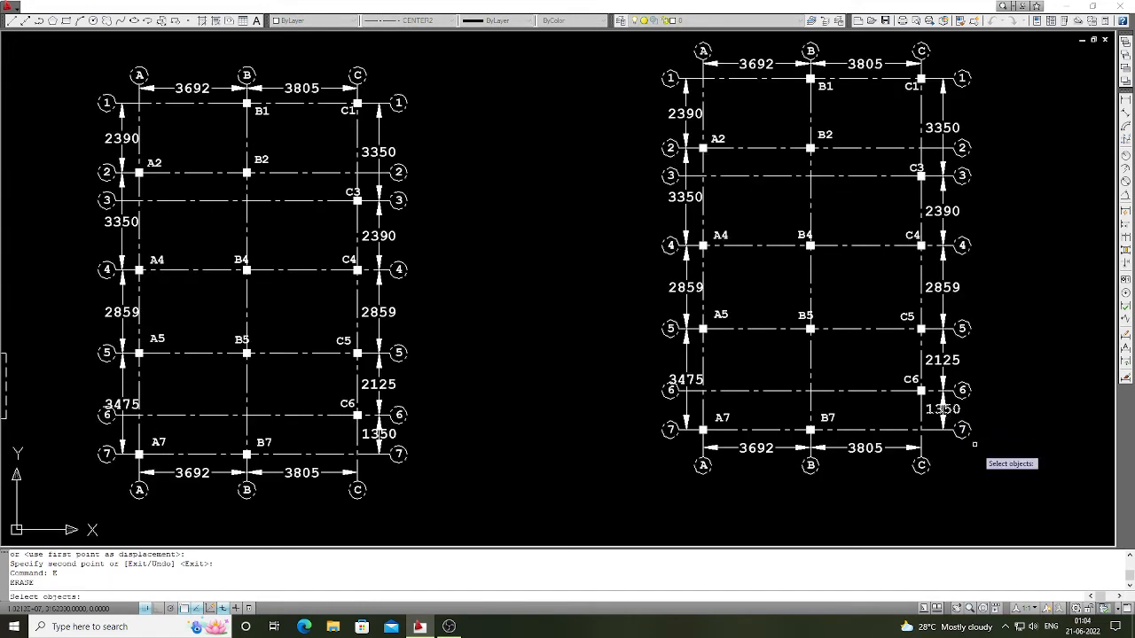
click(922, 80)
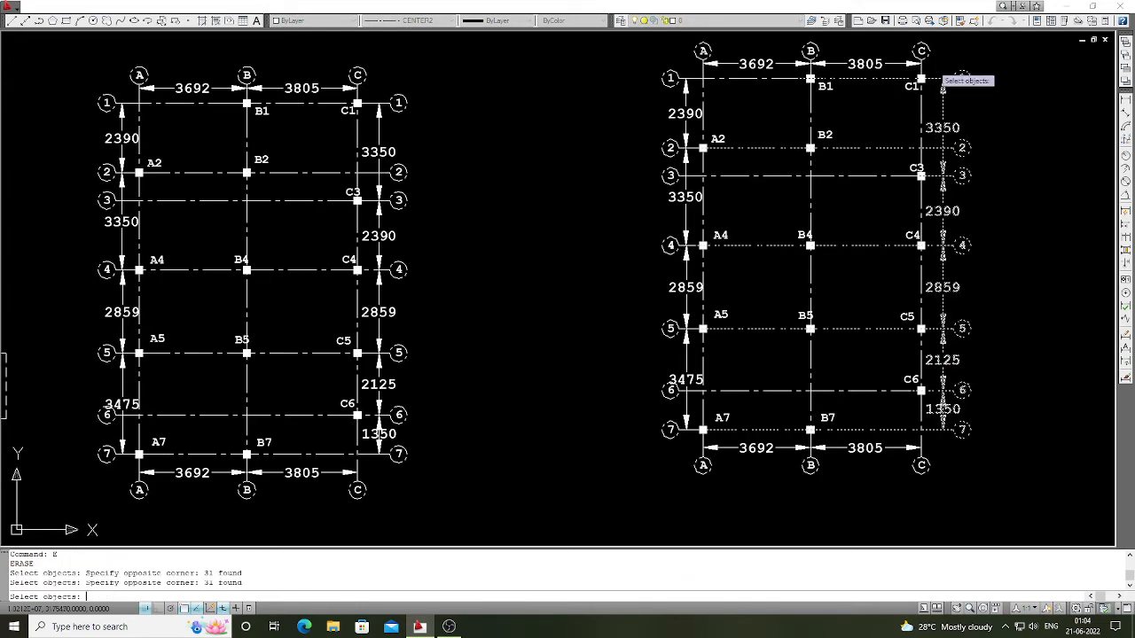
key(Return)
scroll(924, 142, down, 2)
scroll(924, 144, up, 2)
Step: Erase the copied grid's upper column bubbles, the 3692 and 3805 dimensions above row 1, and grid lines A and C
key(Return)
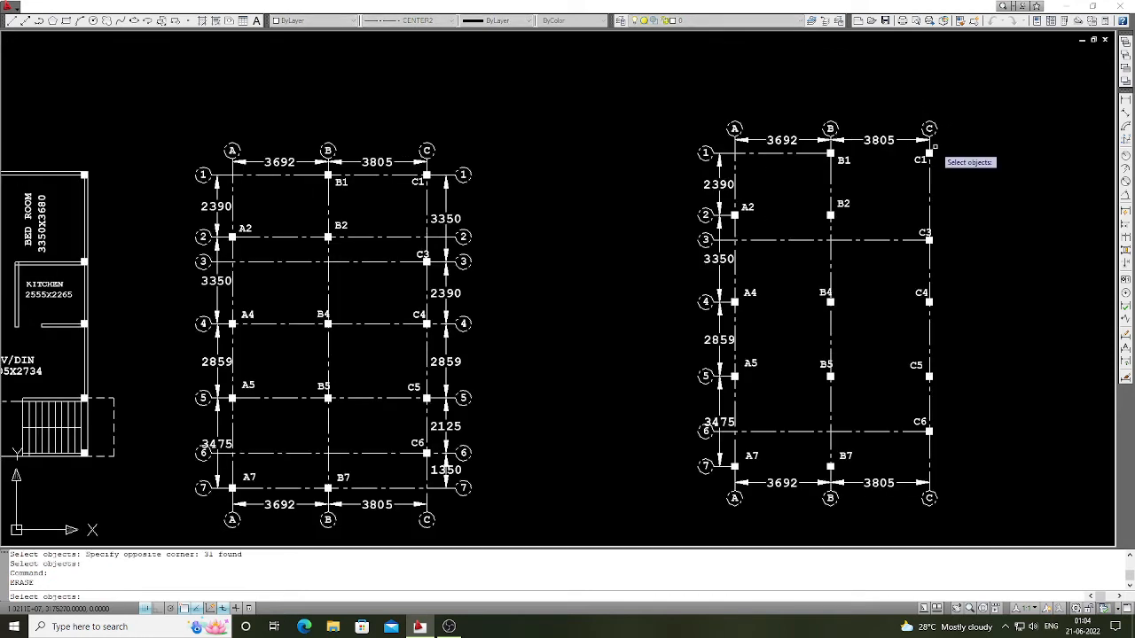
click(934, 147)
click(709, 89)
key(Return)
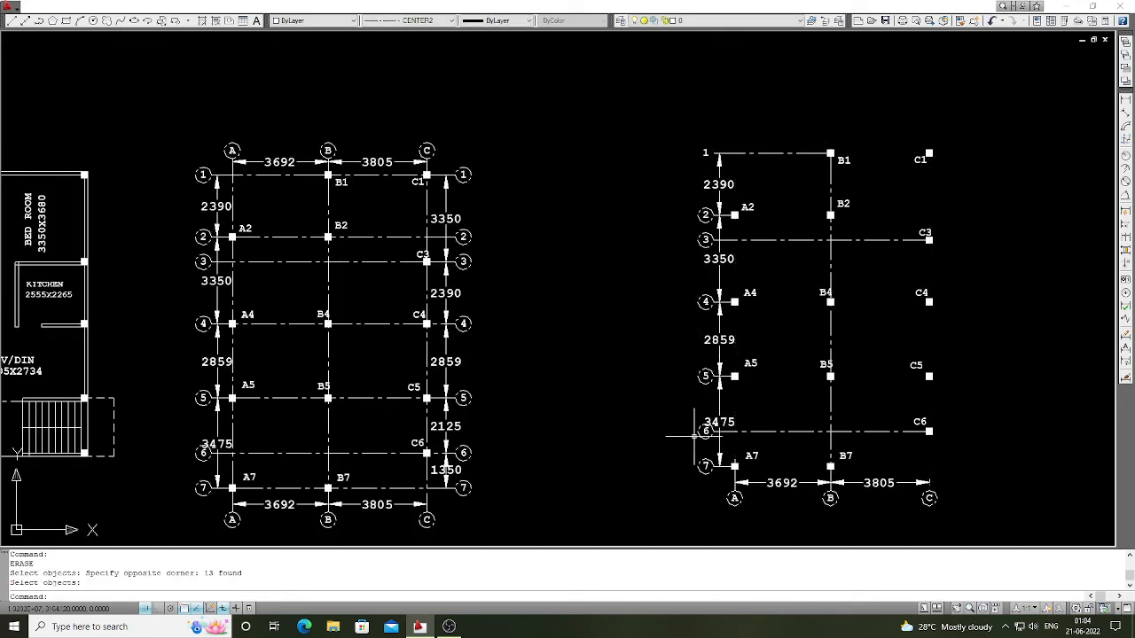
Step: Erase the row bubbles, spacing dimensions and remaining row lines along the A side of the copied grid
scroll(703, 461, up, 2)
key(Return)
click(730, 482)
scroll(724, 463, down, 3)
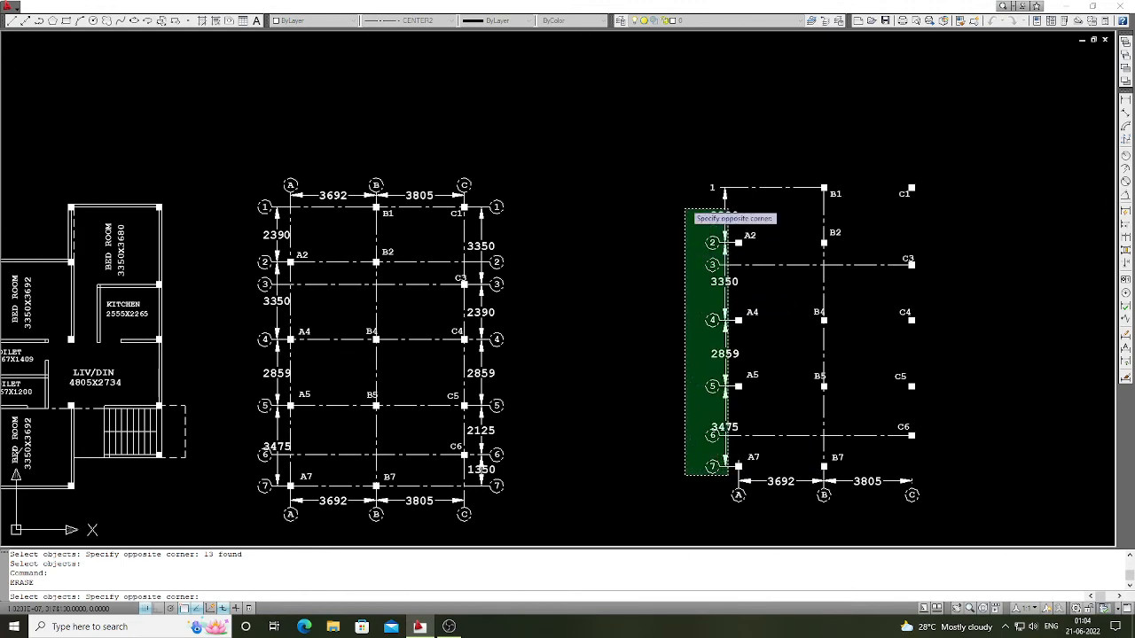
click(685, 210)
key(Return)
scroll(56, 144, down, 3)
scroll(817, 401, up, 2)
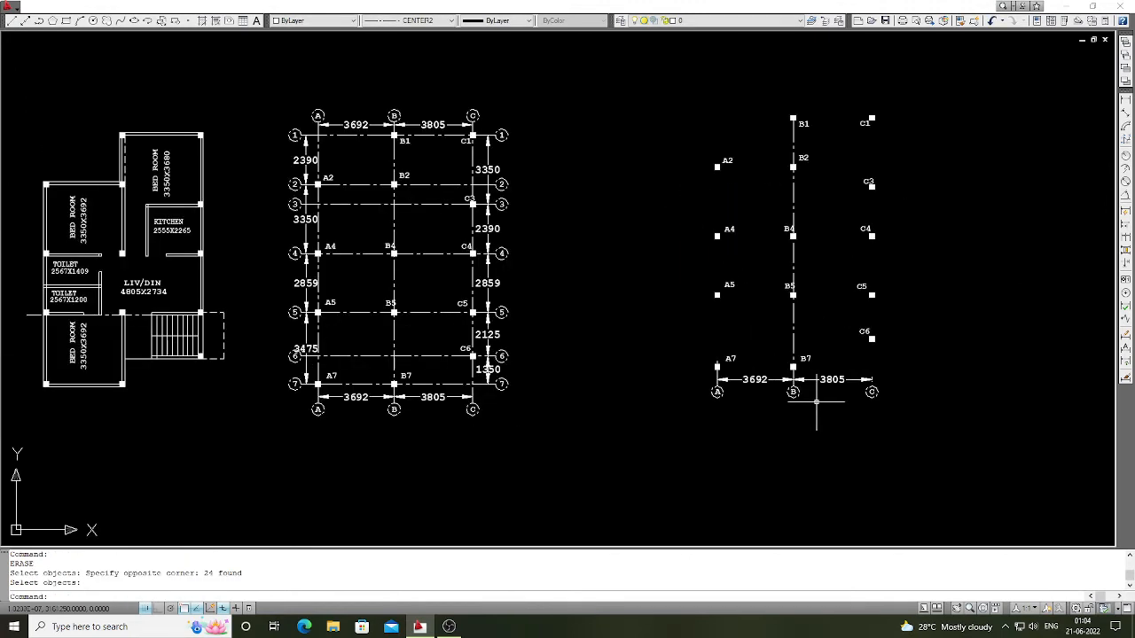
Step: Erase the column bubbles and dimensions below row 7 of the copied grid, together with grid line B
key(Return)
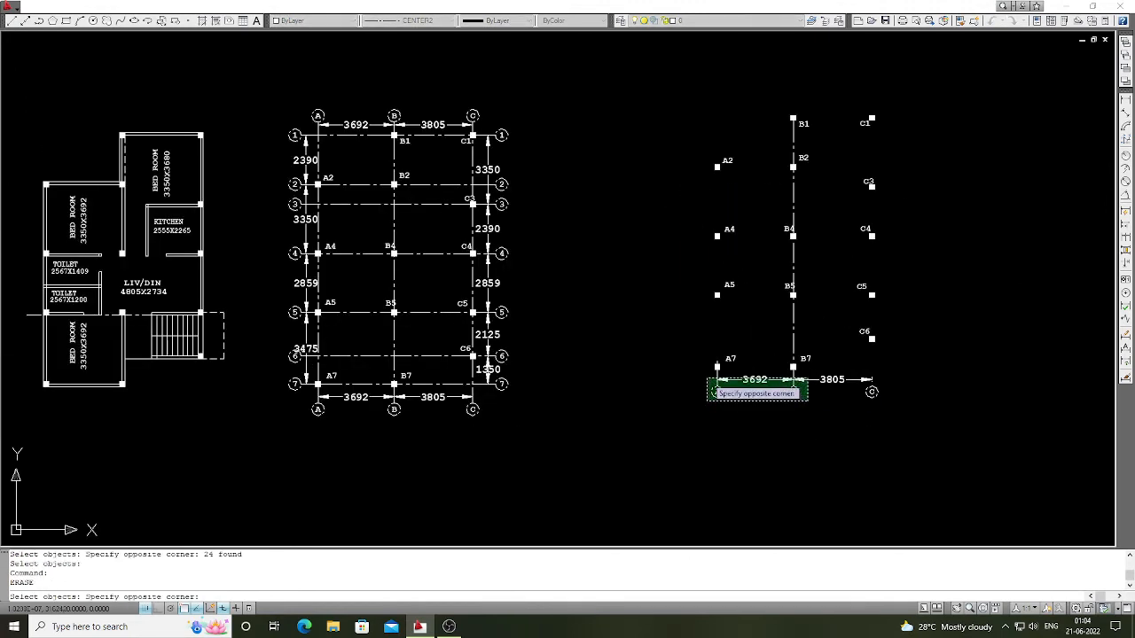
click(710, 391)
key(Return)
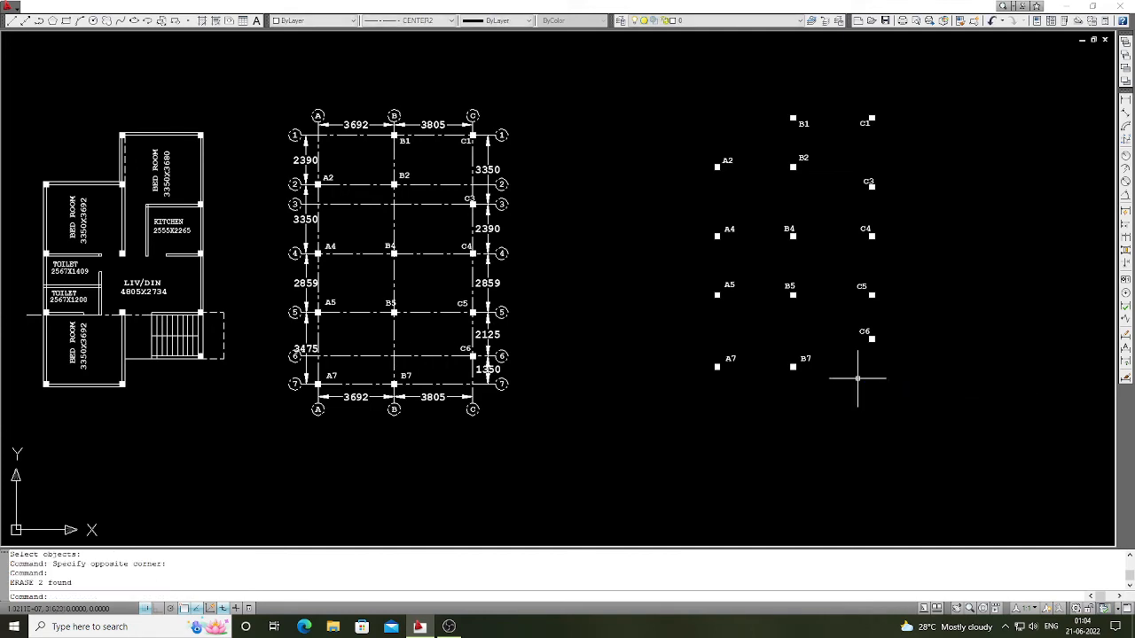
Step: Erase the column labels B7, C6, C5, B5 and A5 from the copied layout, keeping the column squares
key(Return)
click(857, 378)
click(802, 351)
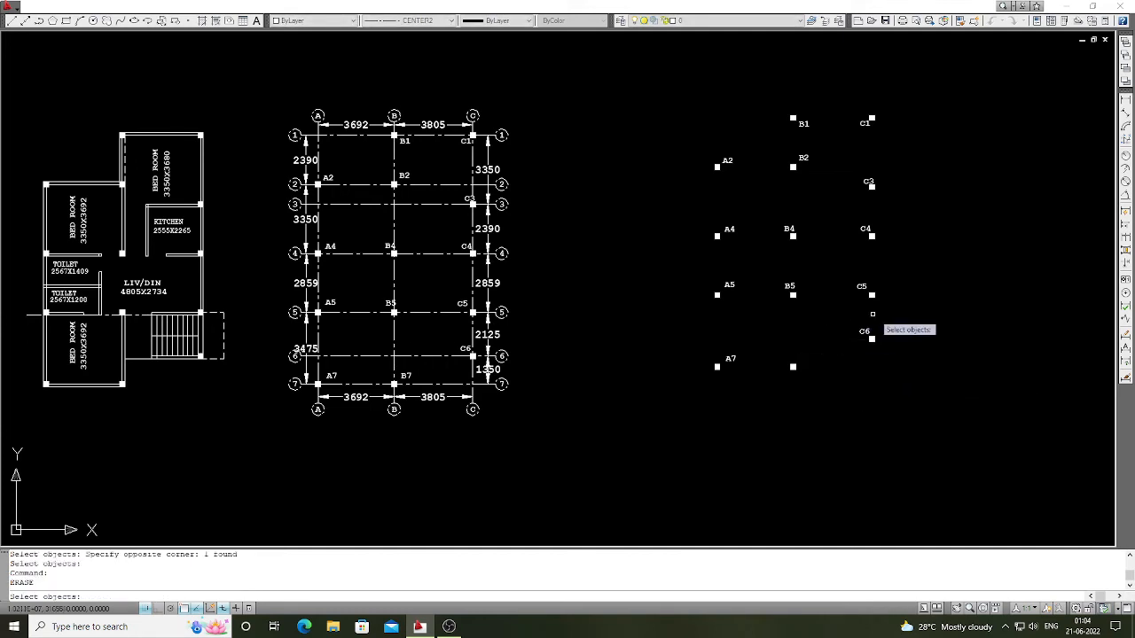
click(865, 331)
key(Return)
key(Return)
click(865, 289)
key(Return)
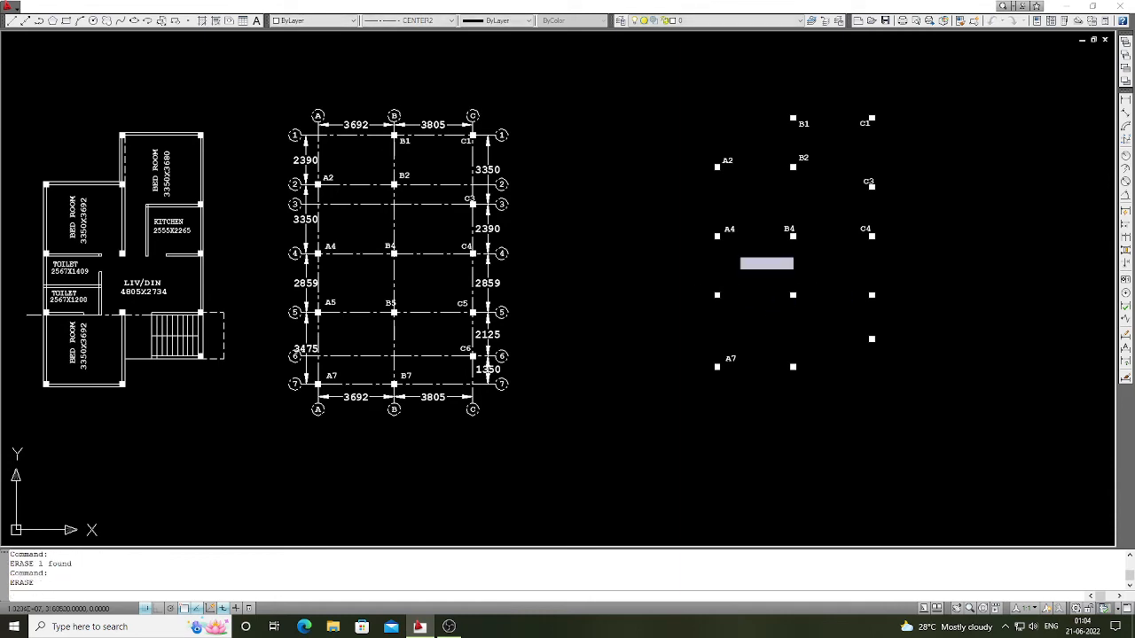
Step: Erase the column labels A4, B4 and C4 from the copied layout
click(729, 230)
key(Return)
key(Return)
click(789, 229)
key(Return)
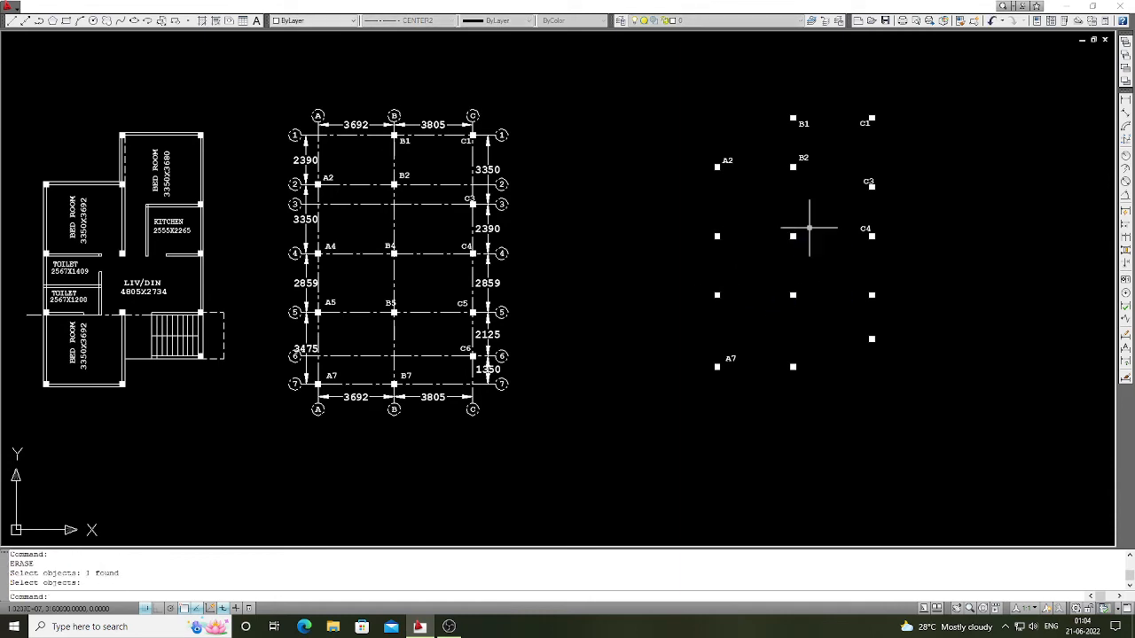
key(Return)
key(Return)
key(Return)
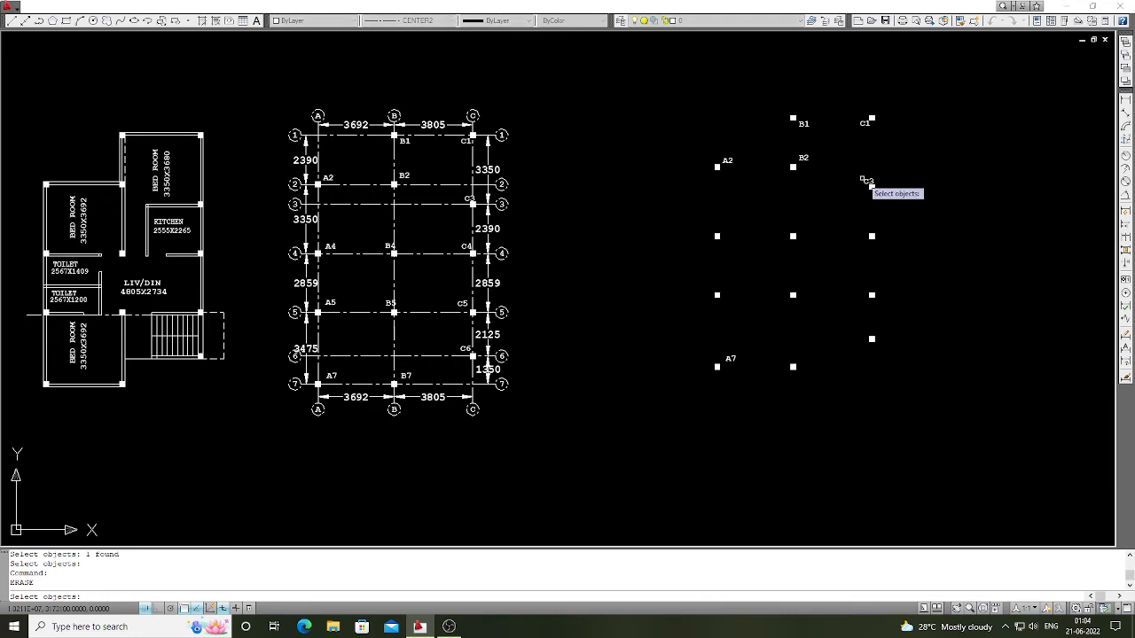
Step: Erase the column labels C3, B2, A2, B1 and C1 from the copied layout
key(Return)
key(Return)
click(803, 158)
key(Return)
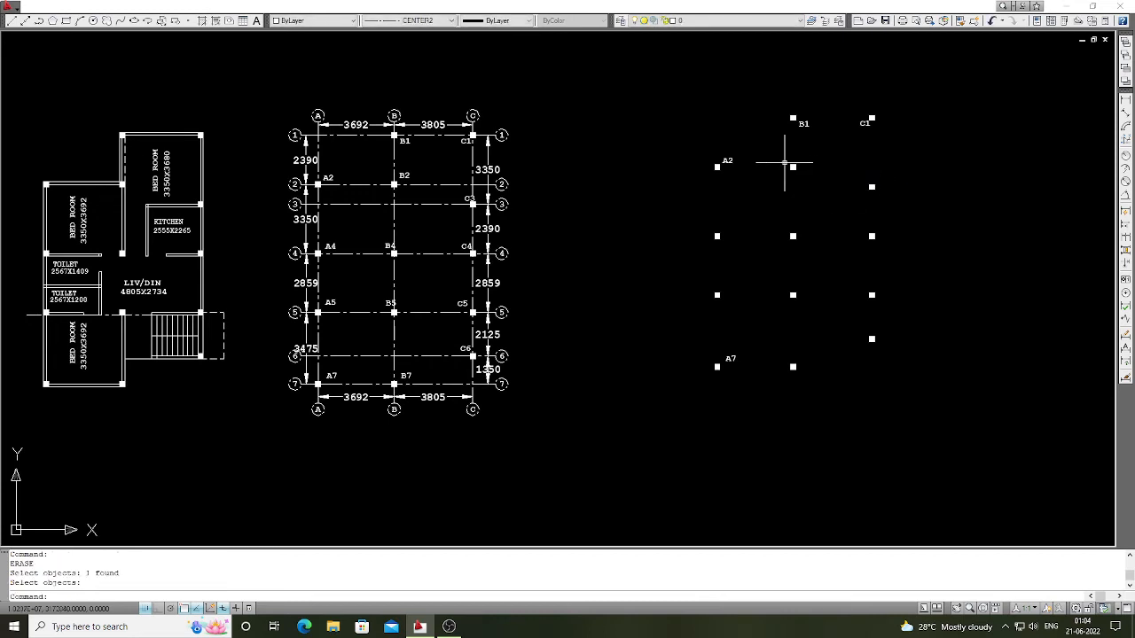
click(729, 163)
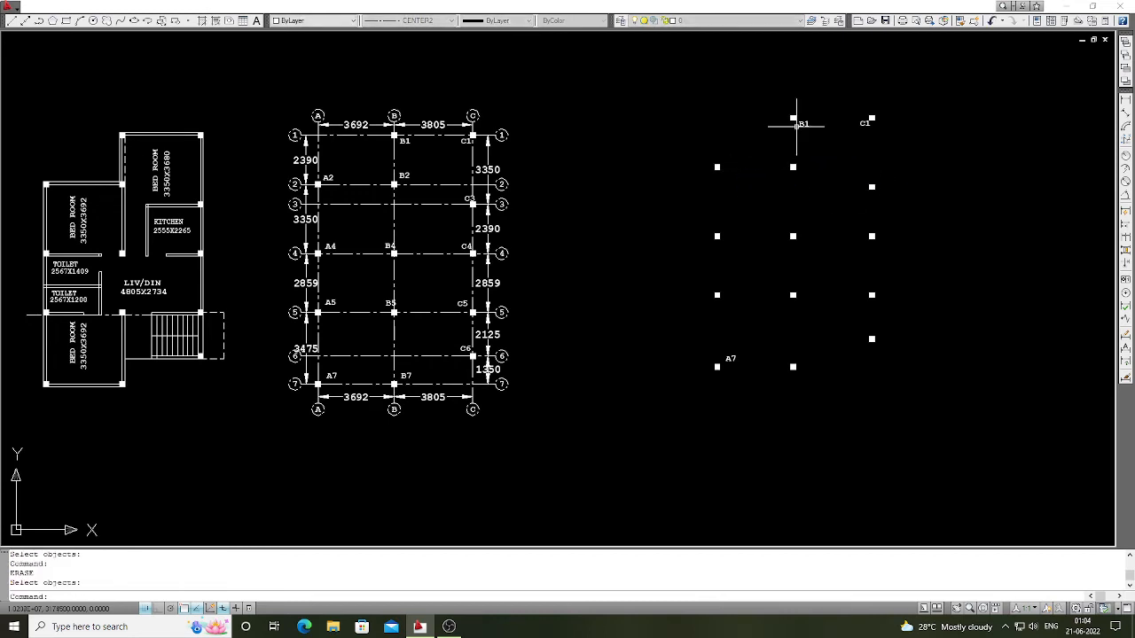
click(803, 123)
key(Return)
key(Return)
click(861, 126)
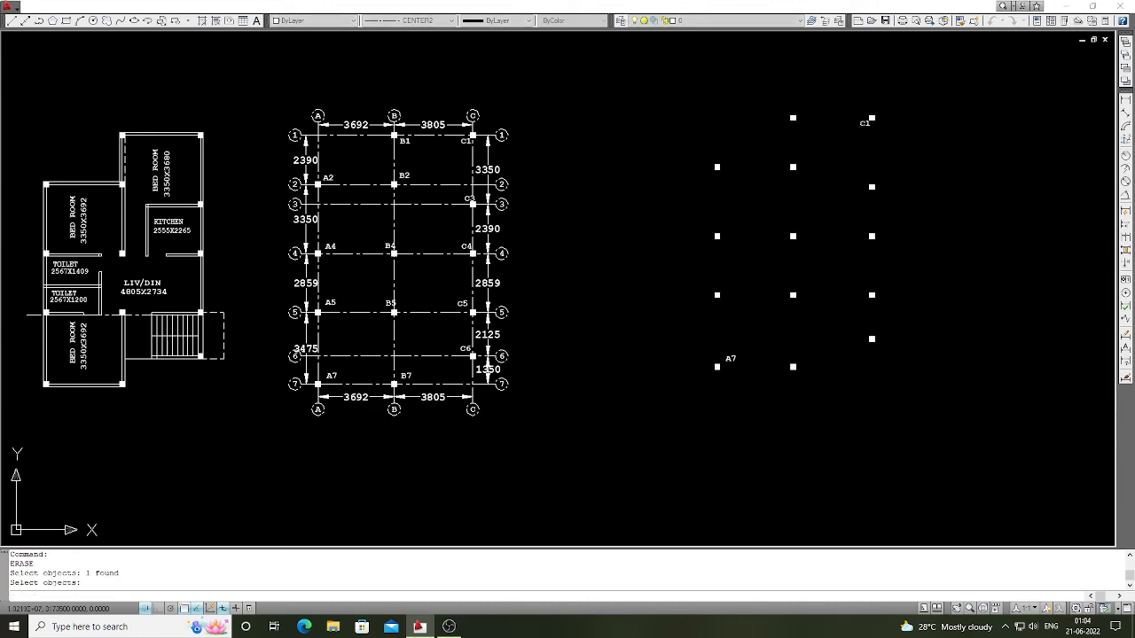
key(Return)
Step: Draw a rectangle enclosing all the copied columns and set its linetype to Continuous
scroll(825, 226, down, 1)
scroll(913, 154, up, 2)
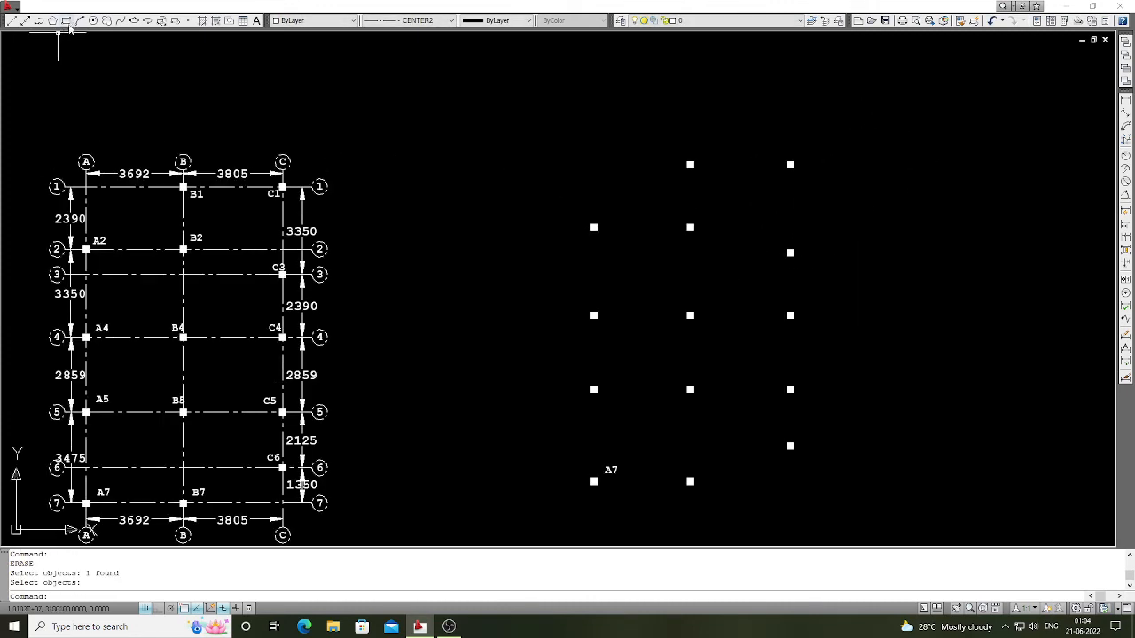
click(66, 20)
click(560, 514)
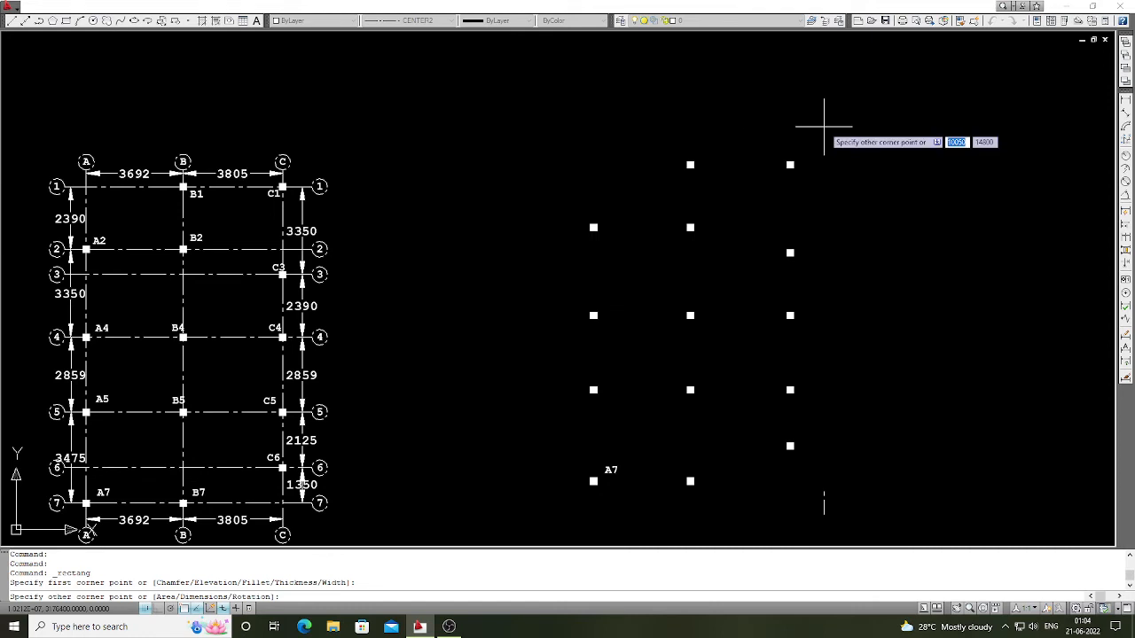
click(823, 126)
click(835, 160)
click(815, 143)
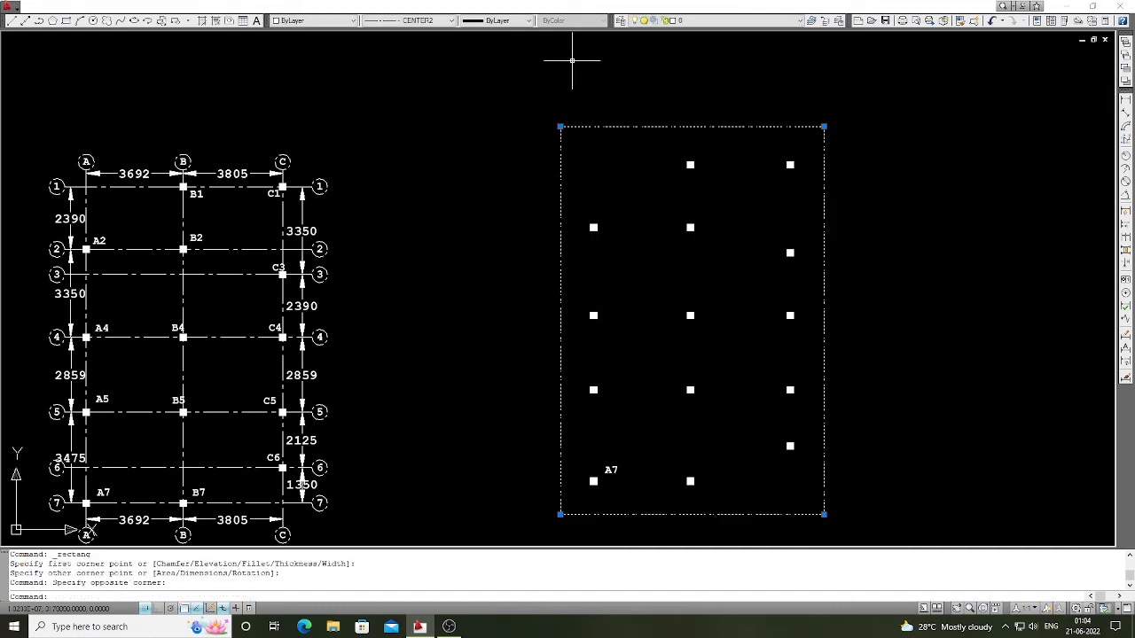
click(450, 20)
click(418, 80)
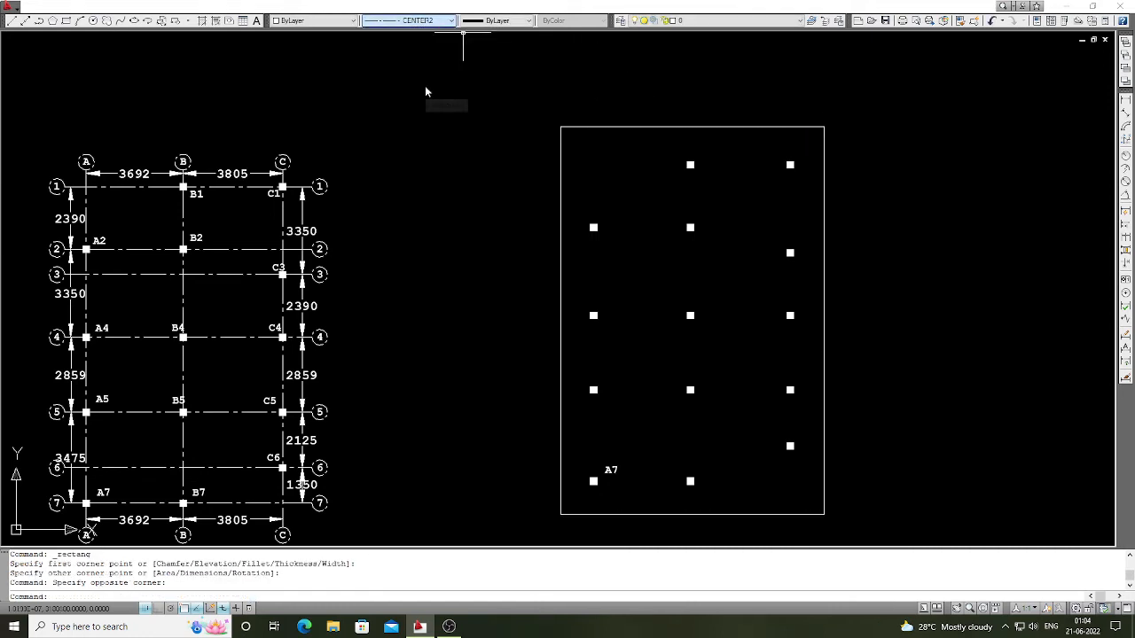
key(Return)
key(Return)
key(Return)
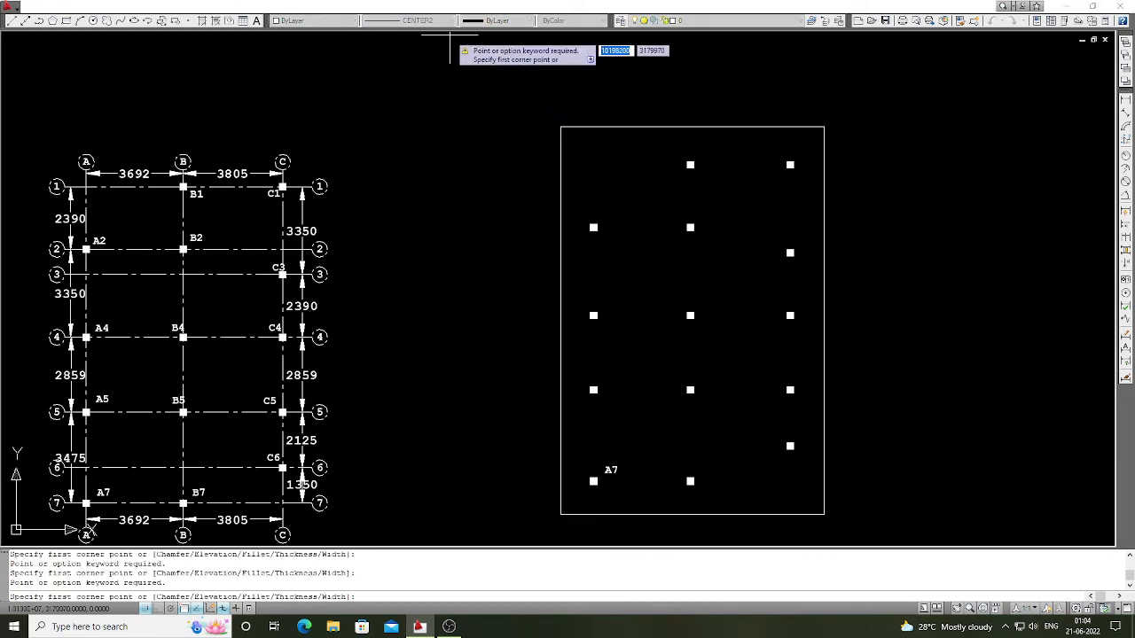
key(Escape)
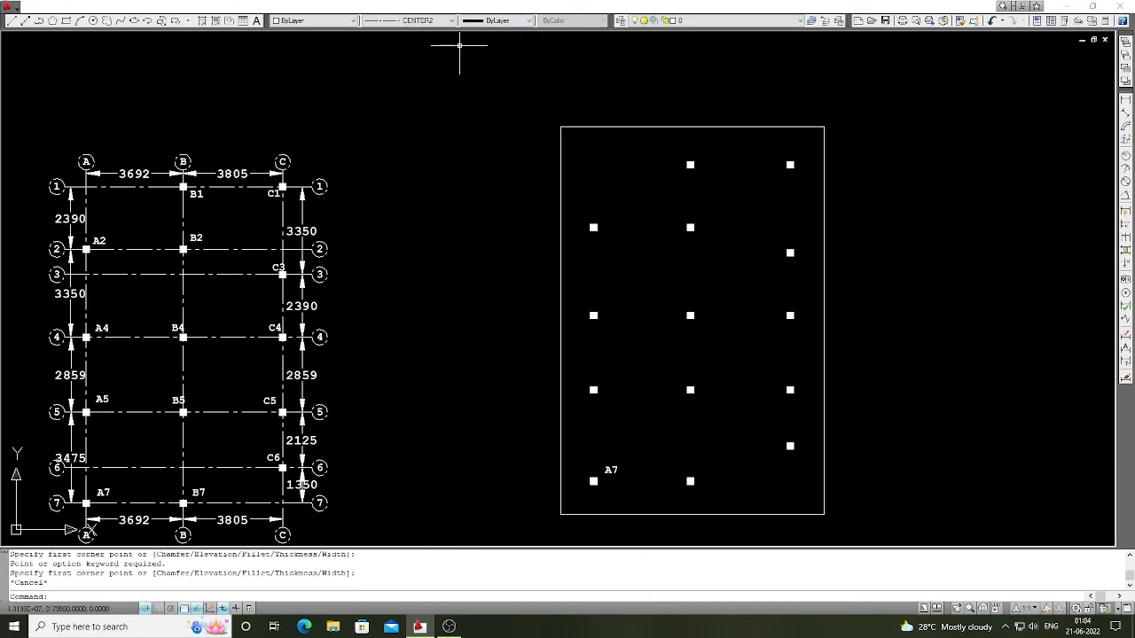
Step: Set the current linetype for new objects to Continuous
click(450, 20)
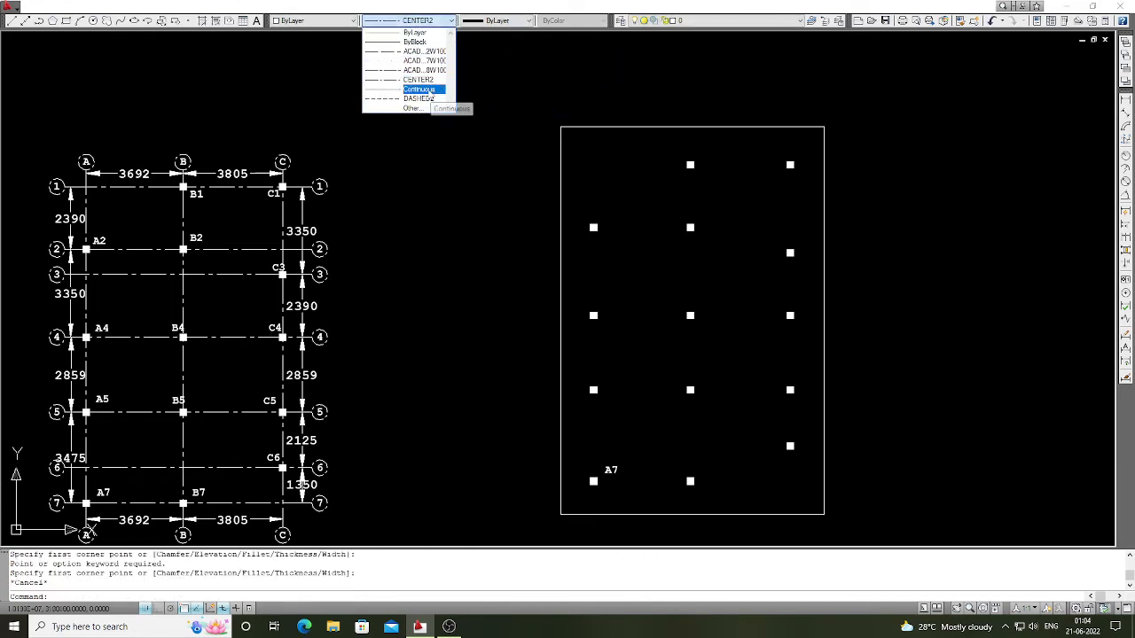
click(431, 89)
scroll(588, 172, down, 2)
scroll(703, 197, up, 2)
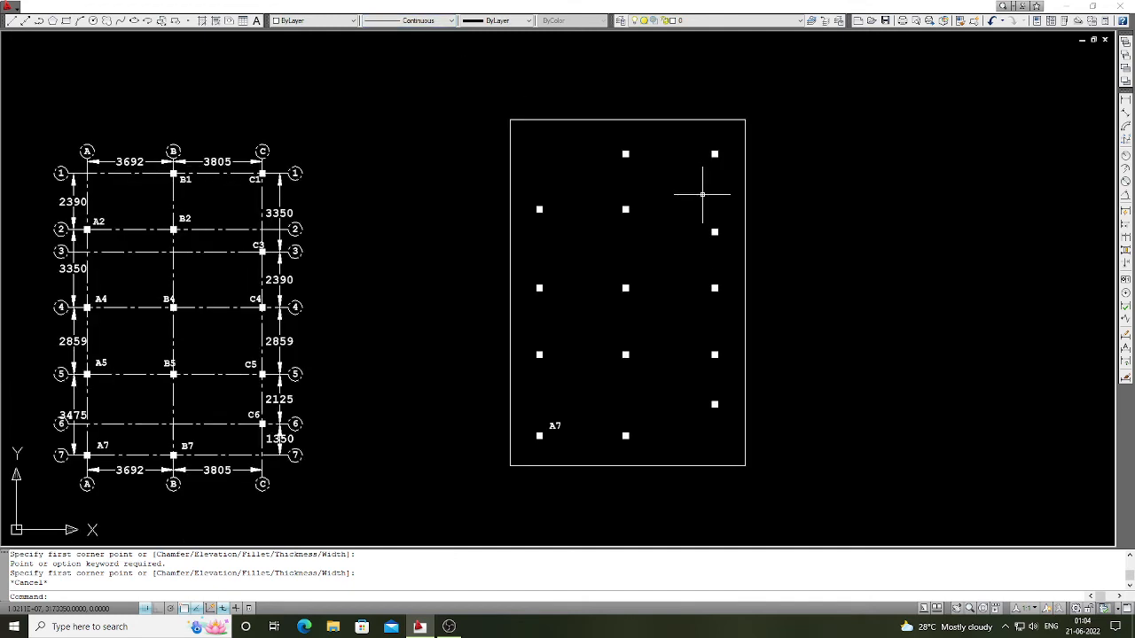
text(l)
key(Return)
scroll(524, 448, up, 2)
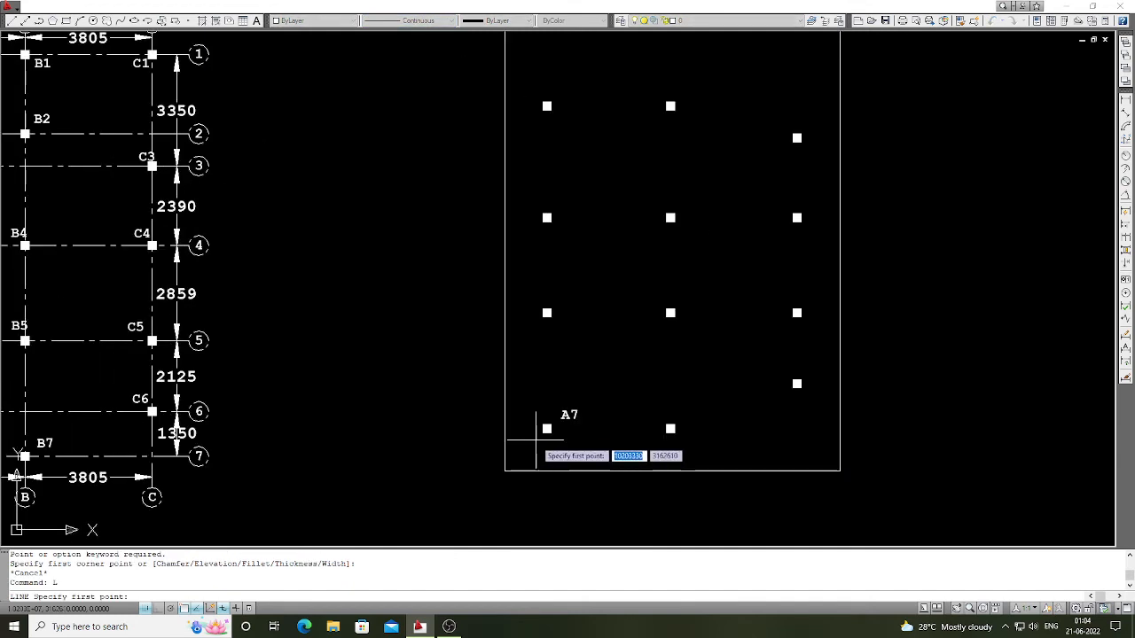
click(546, 429)
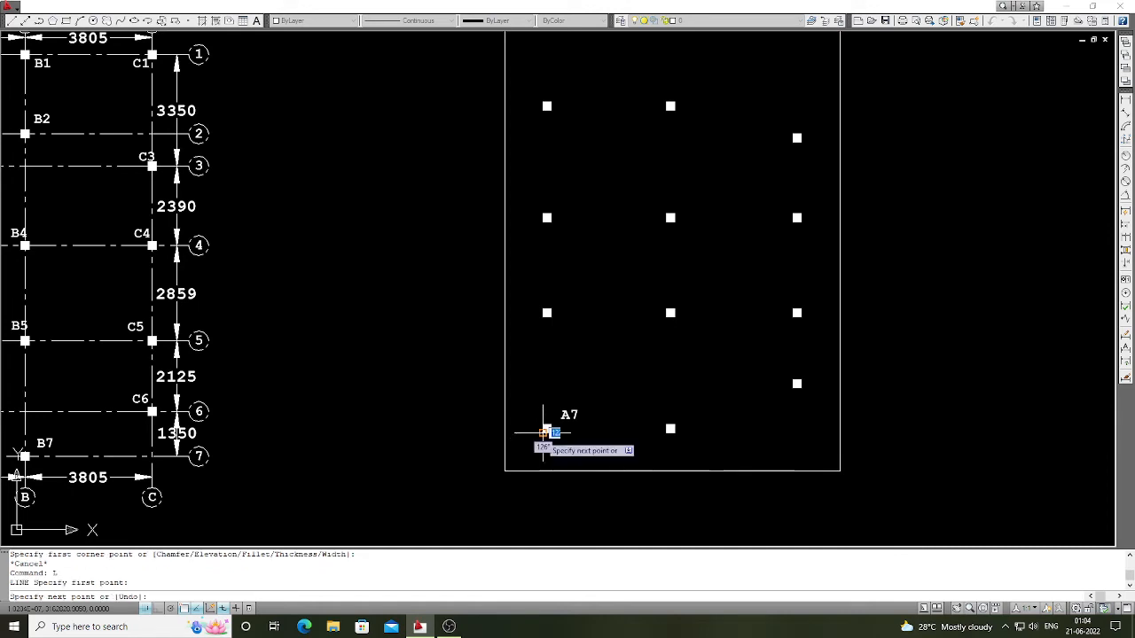
scroll(548, 432, down, 2)
key(Return)
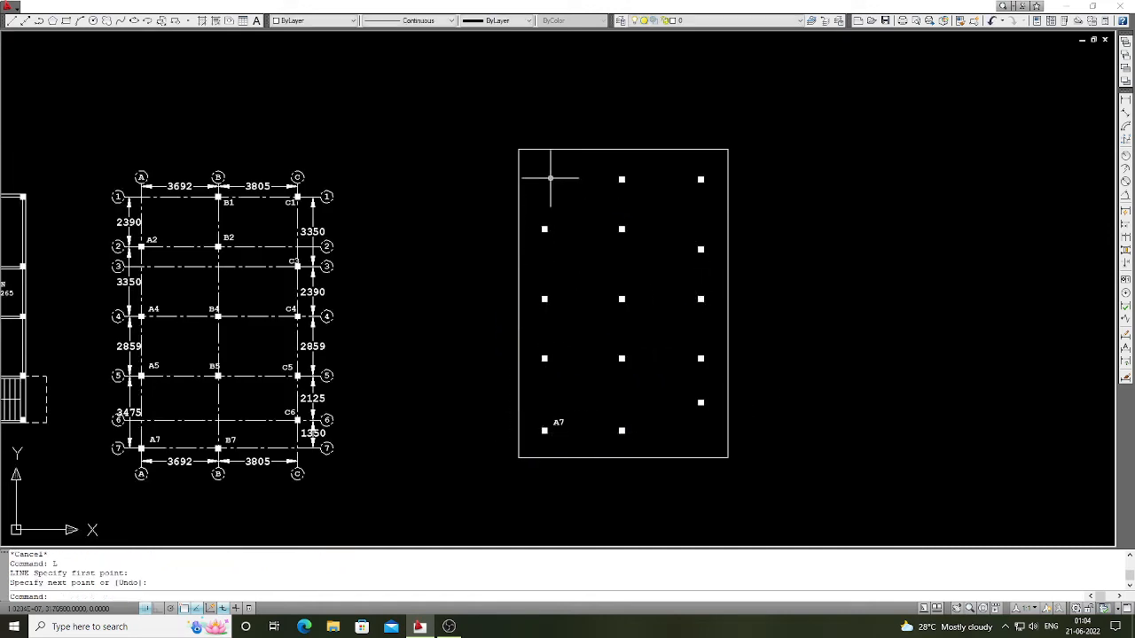
Step: Set the current linetype to CENTER2 and draw a vertical centre line from the copied A2 column up to the rectangle's top edge
click(452, 20)
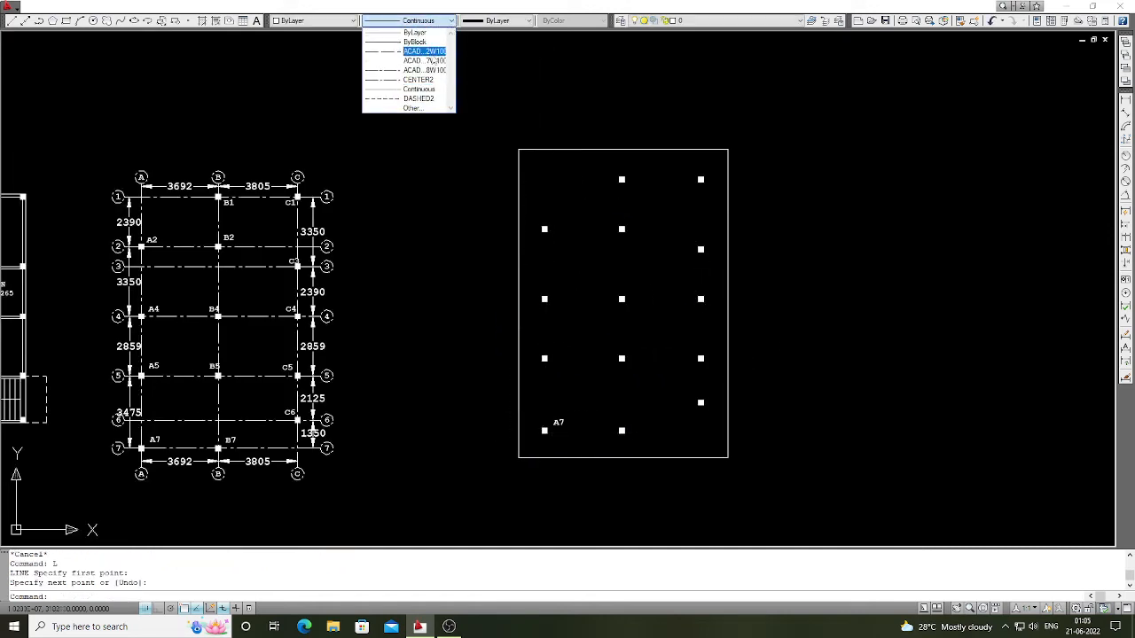
click(423, 80)
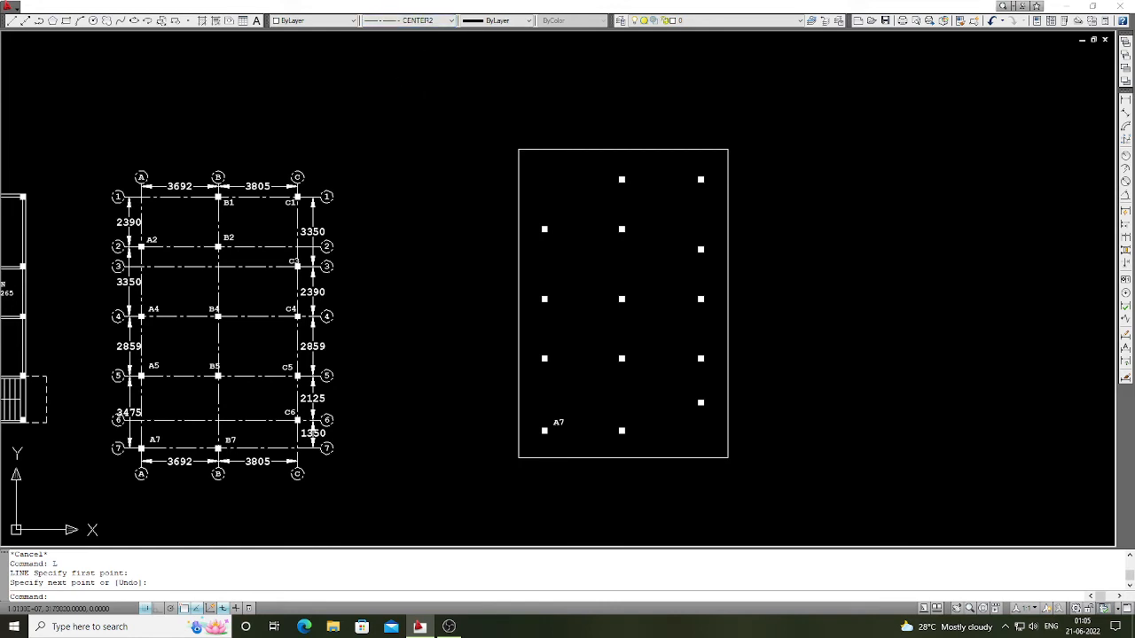
text(L)
key(Return)
scroll(536, 229, up, 2)
click(544, 229)
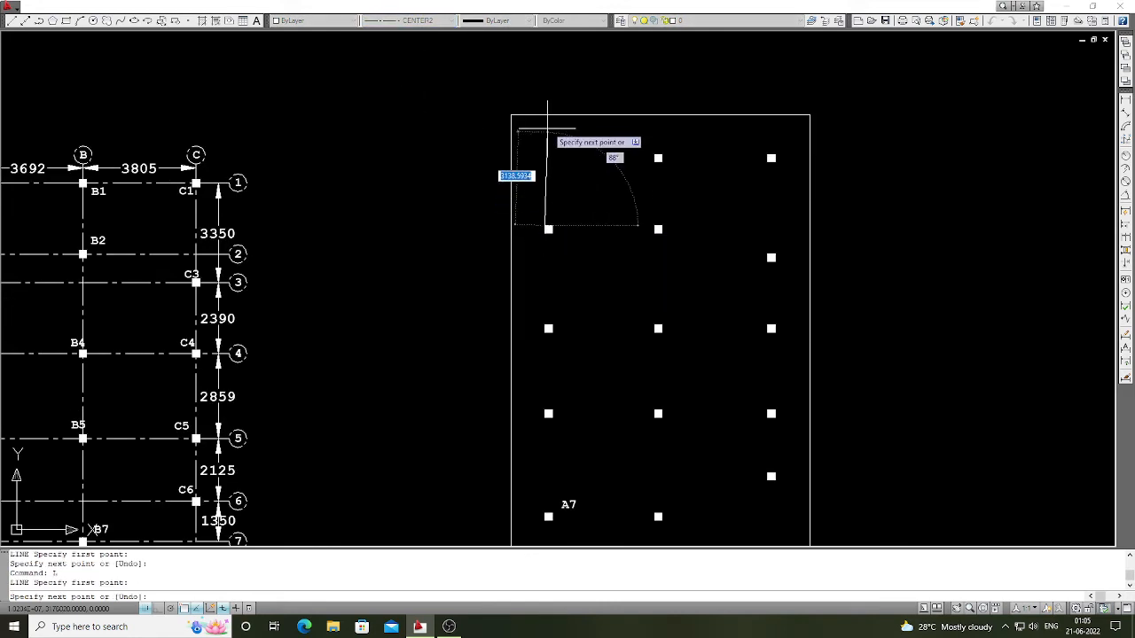
key(F8)
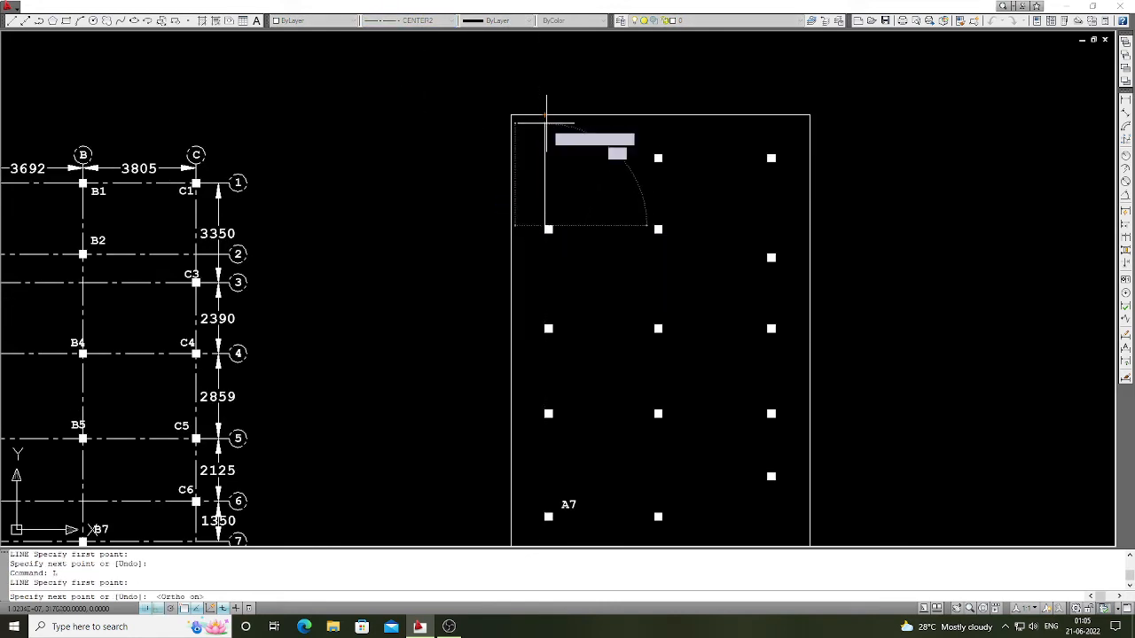
click(544, 114)
key(Return)
Step: Extend grid A's centre line with a vertical line from the A2 column down to the rectangle's bottom edge
scroll(546, 133, down, 2)
scroll(525, 372, up, 1)
key(Return)
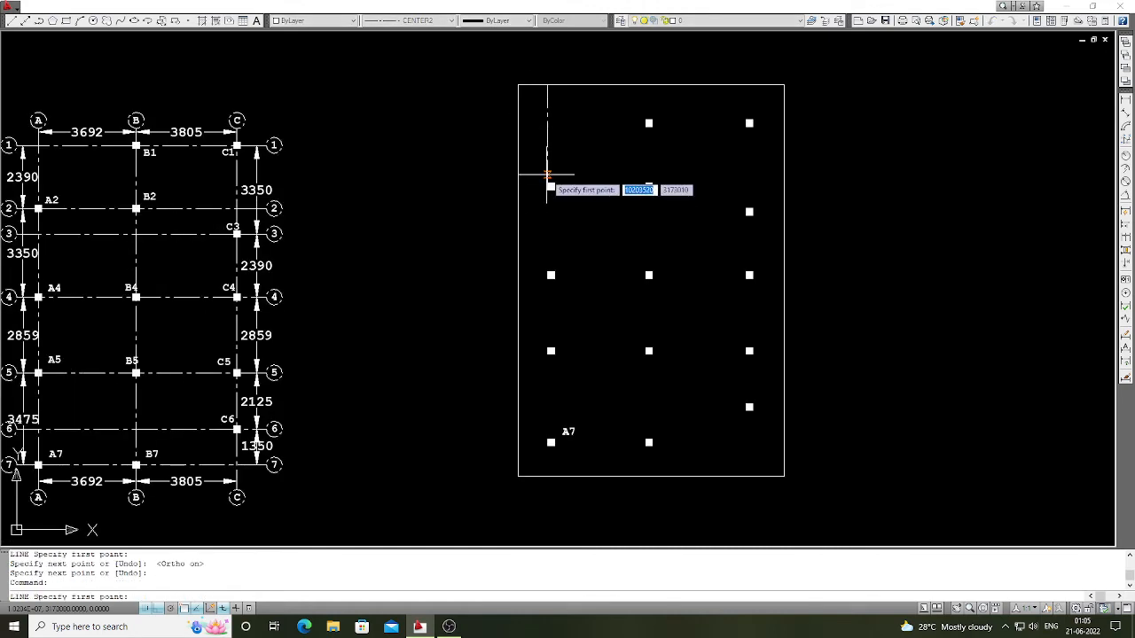
click(547, 178)
scroll(544, 324, down, 2)
scroll(544, 372, up, 1)
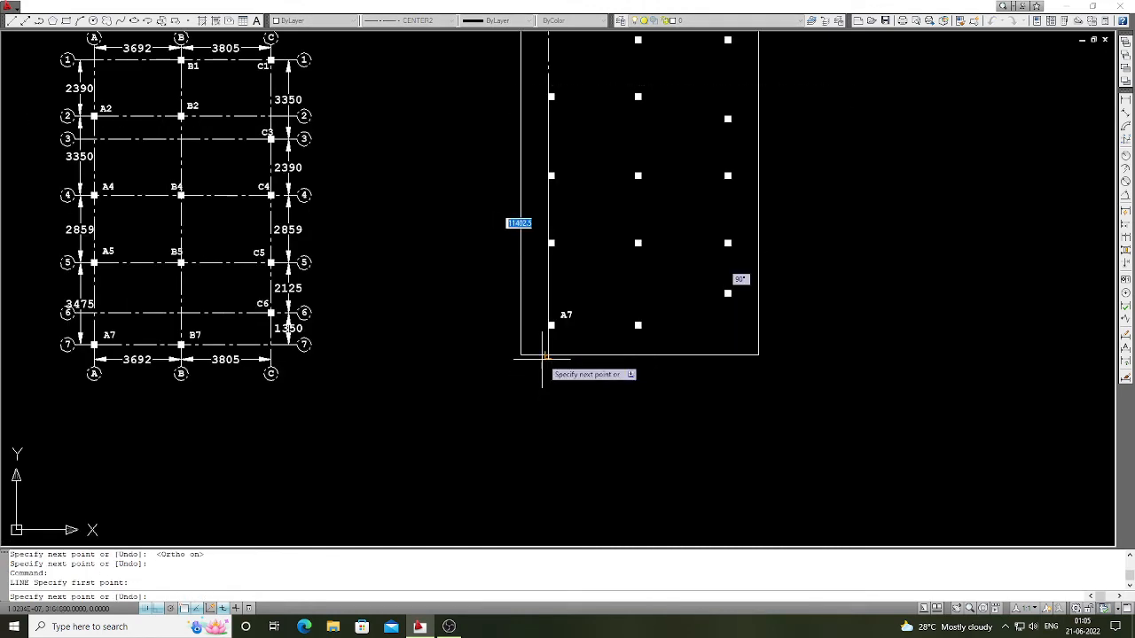
click(541, 358)
scroll(555, 350, down, 2)
scroll(610, 320, up, 5)
key(Return)
Step: Draw the vertical centre line through the middle row of columns between the rectangle's top and bottom edges
key(Return)
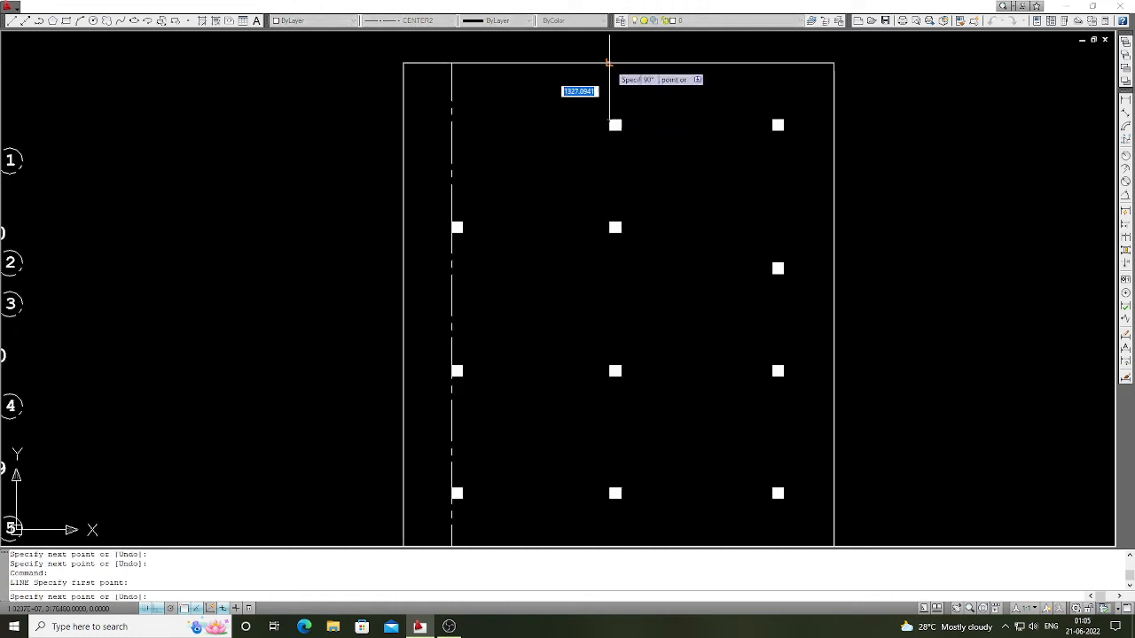
scroll(611, 120, up, 2)
click(610, 120)
scroll(610, 120, down, 4)
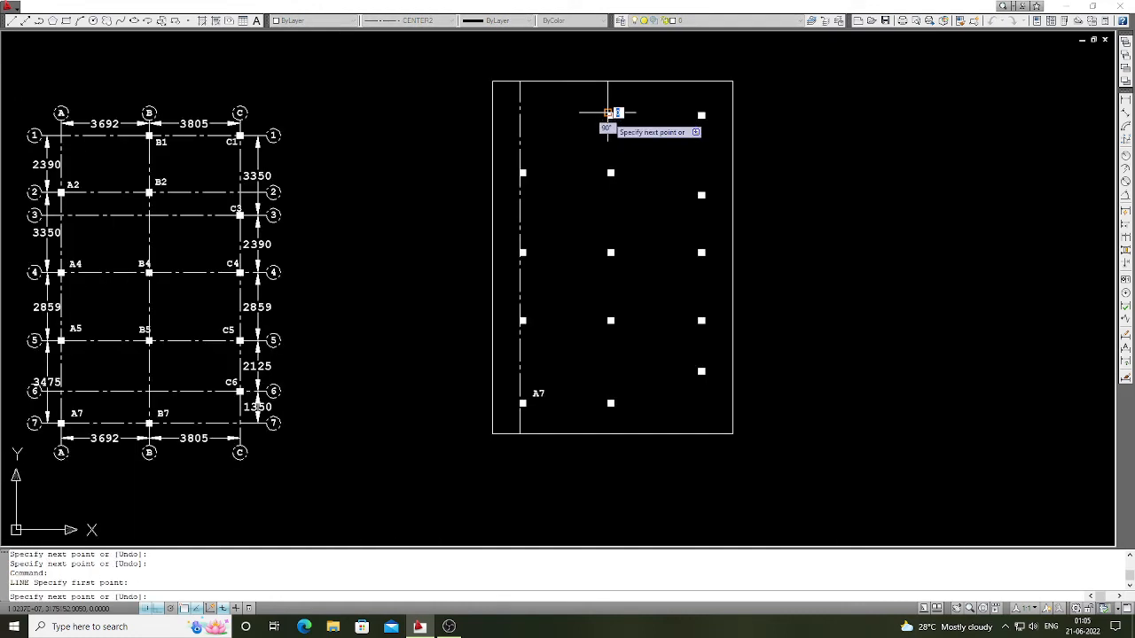
click(608, 435)
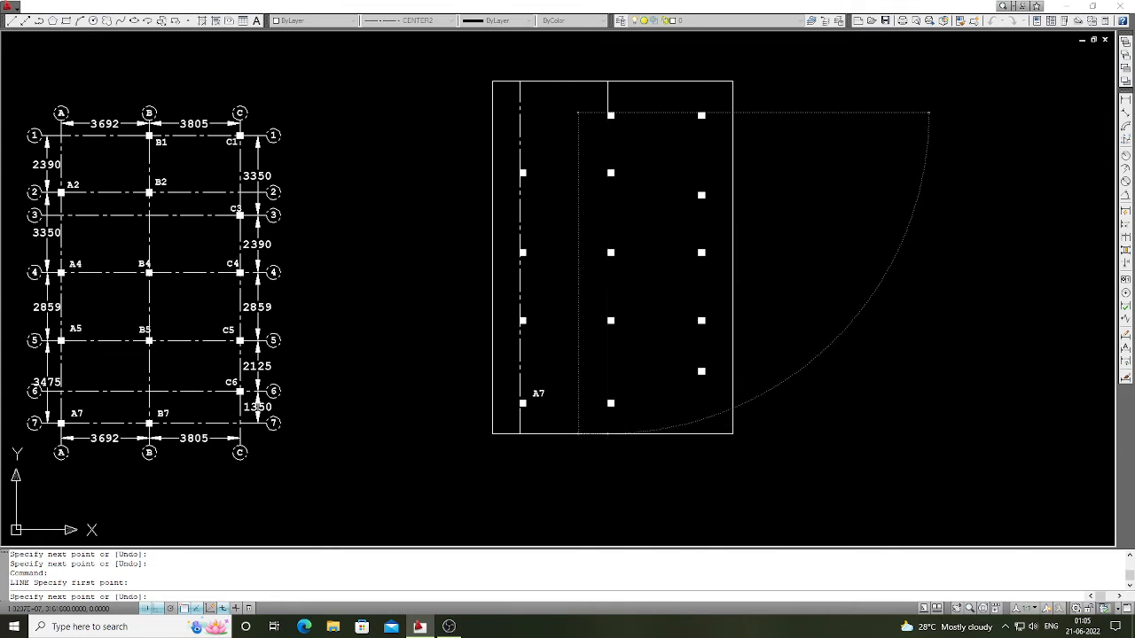
key(Return)
Step: Draw the vertical centre line along the right-hand row of columns, spanning the rectangle's full height
scroll(627, 377, down, 1)
scroll(674, 211, up, 5)
key(Return)
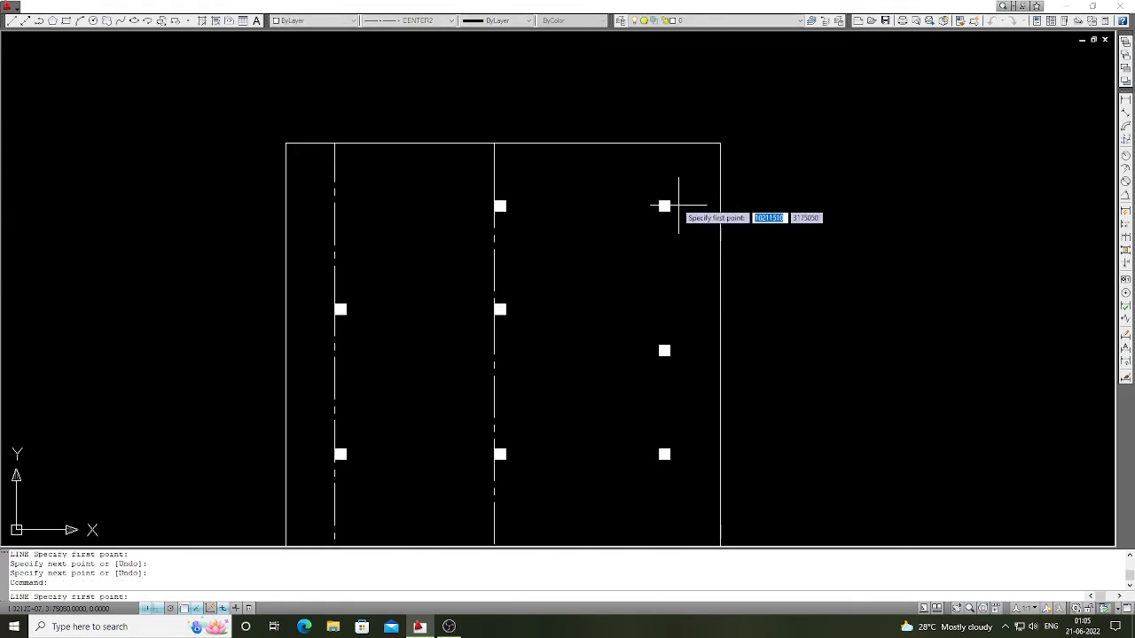
click(665, 204)
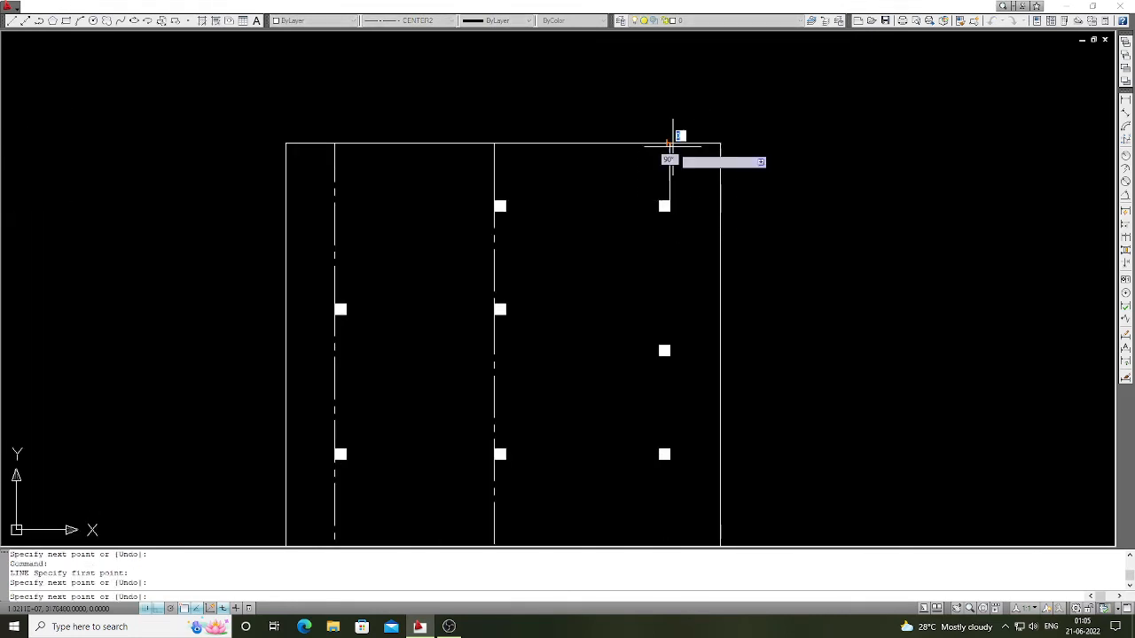
scroll(671, 199, down, 4)
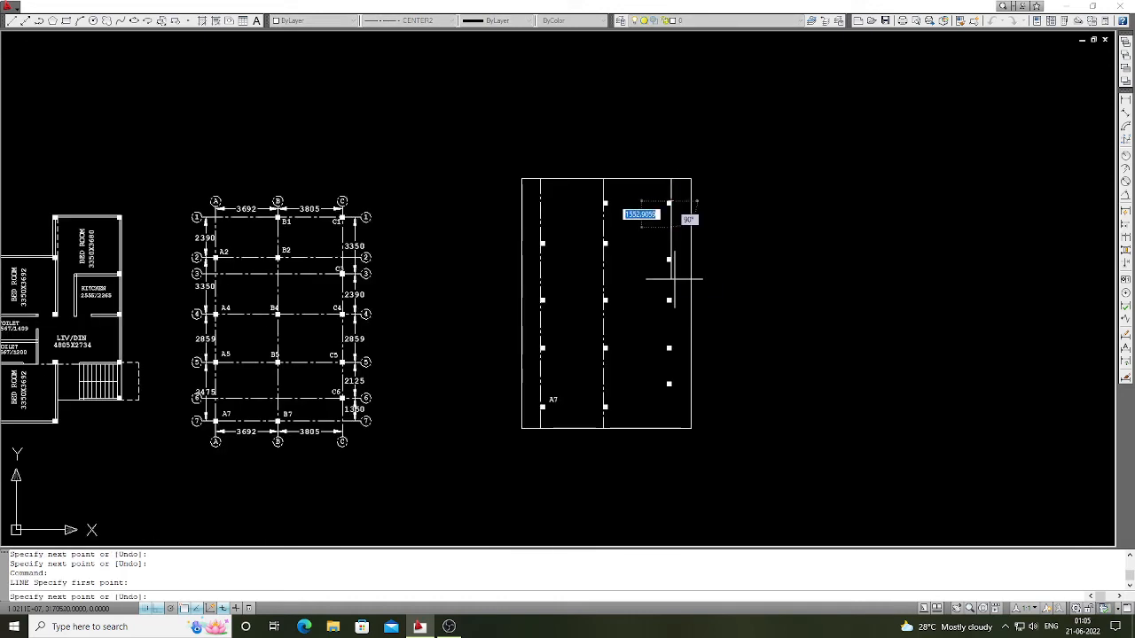
click(672, 448)
key(Return)
Step: Draw the horizontal centre line along the topmost columns from the B1 column out to both side edges of the rectangle
scroll(616, 215, up, 3)
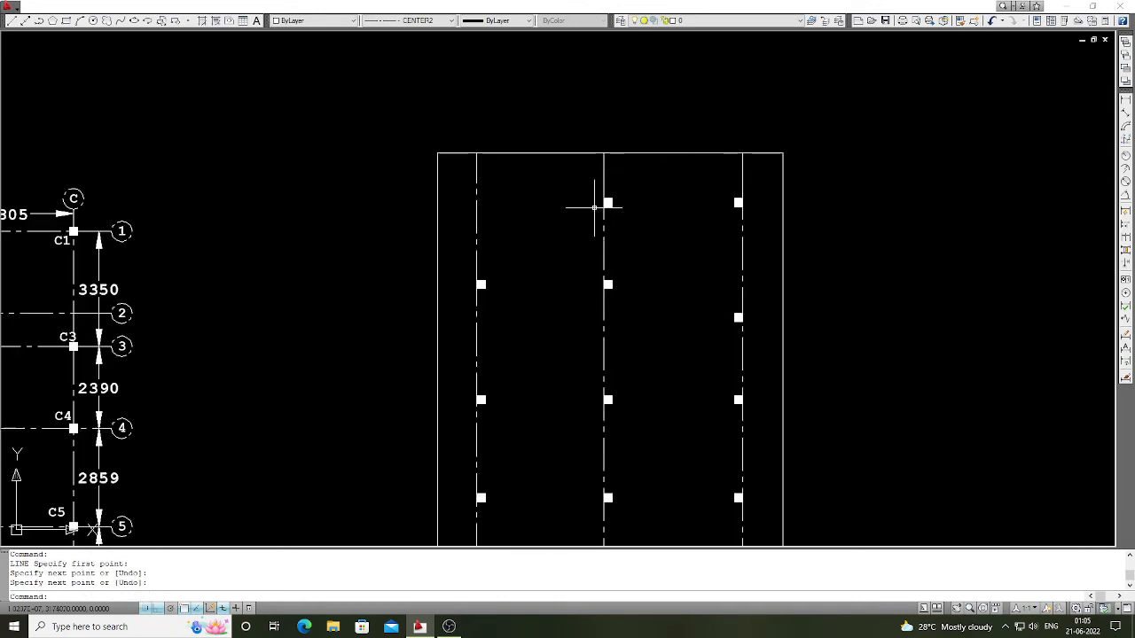
key(Return)
click(604, 203)
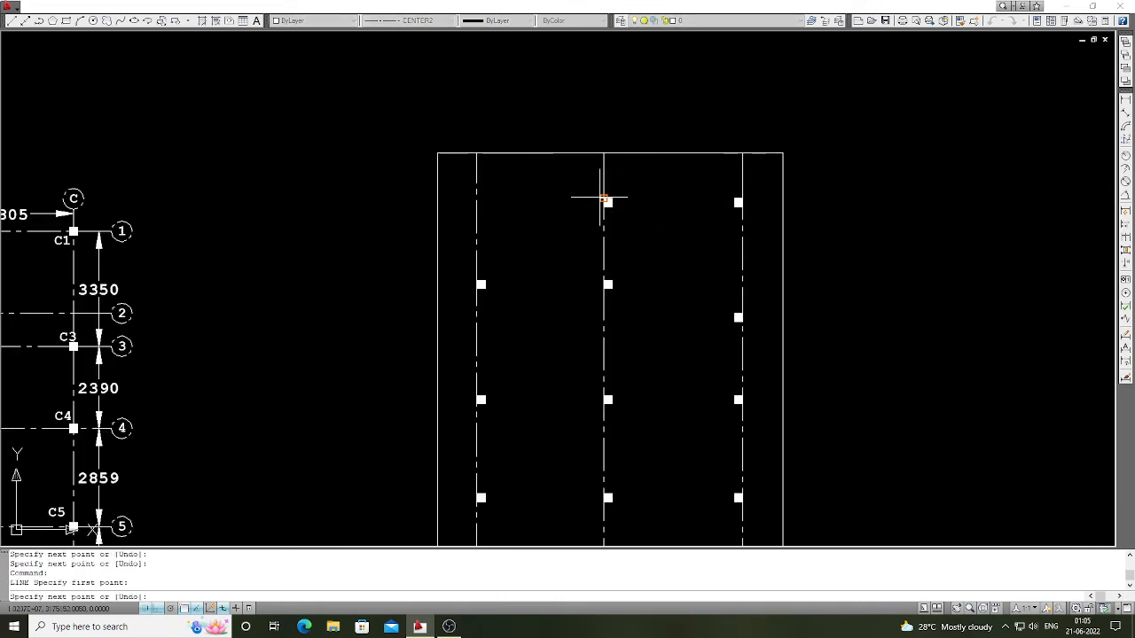
click(436, 197)
key(Return)
key(Return)
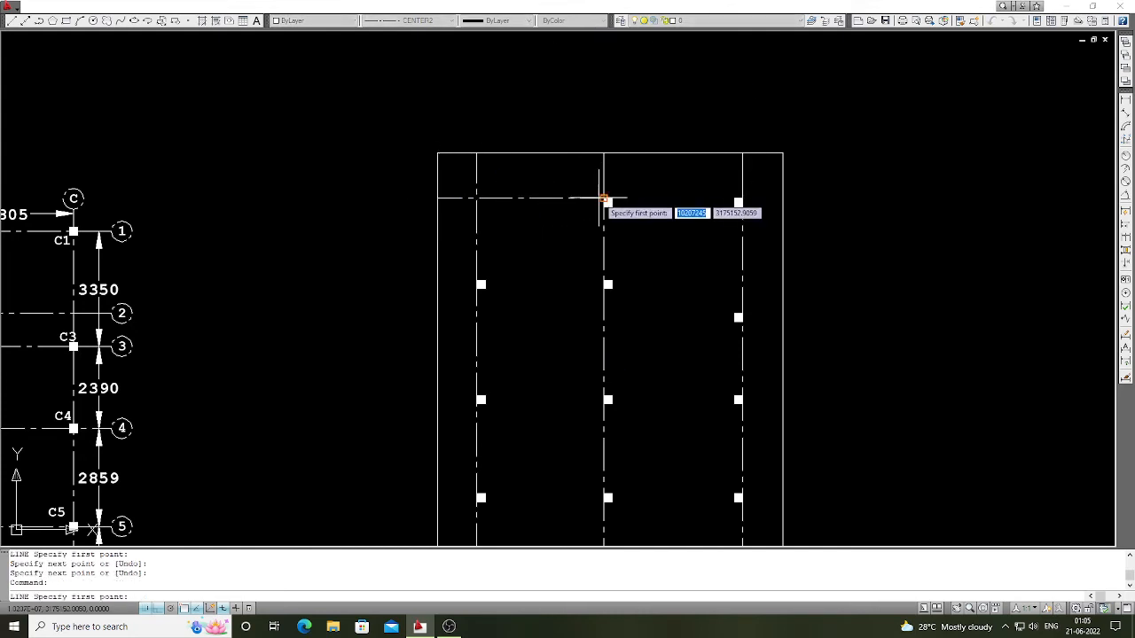
click(604, 198)
click(784, 199)
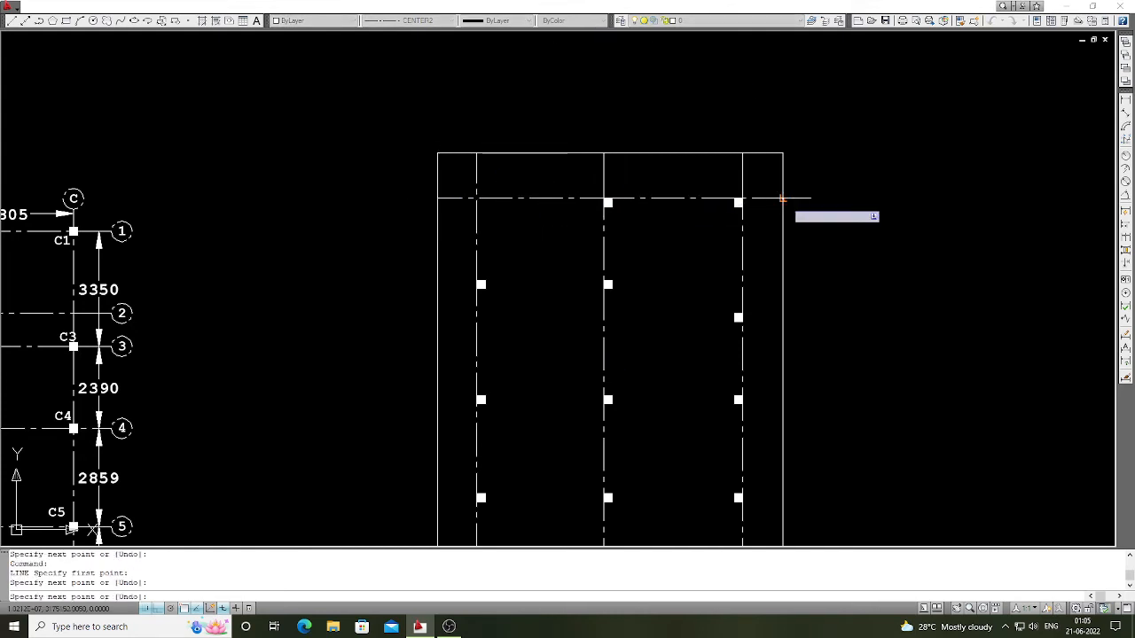
key(Return)
Step: Draw the horizontal centre line along the A2 and B2 columns, reaching both side edges of the rectangle
key(Return)
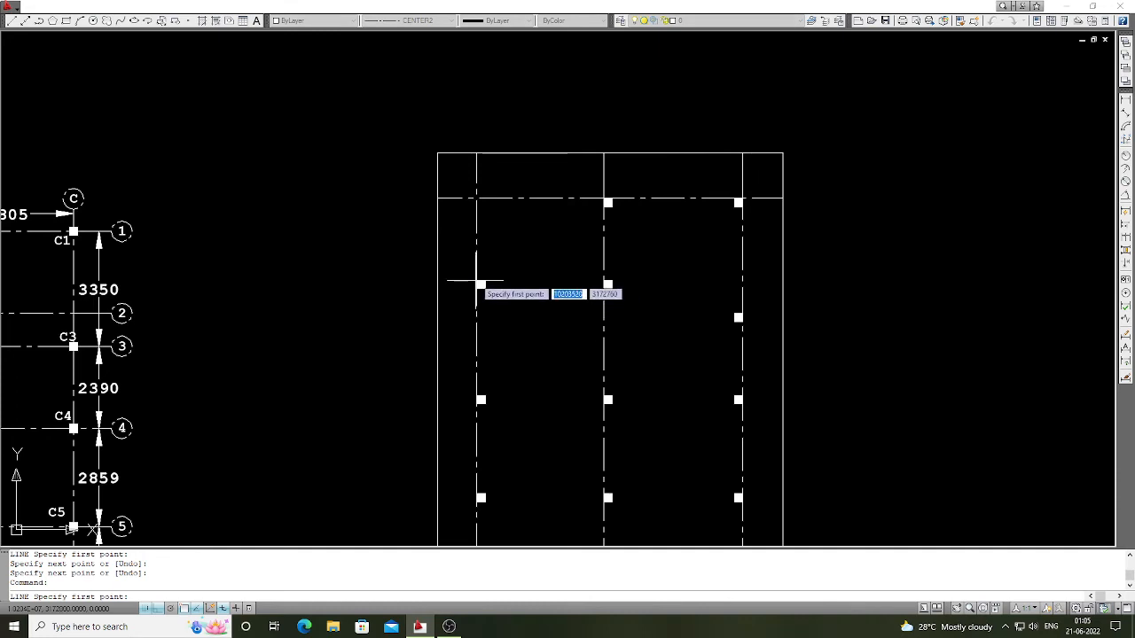
click(476, 282)
scroll(517, 282, down, 2)
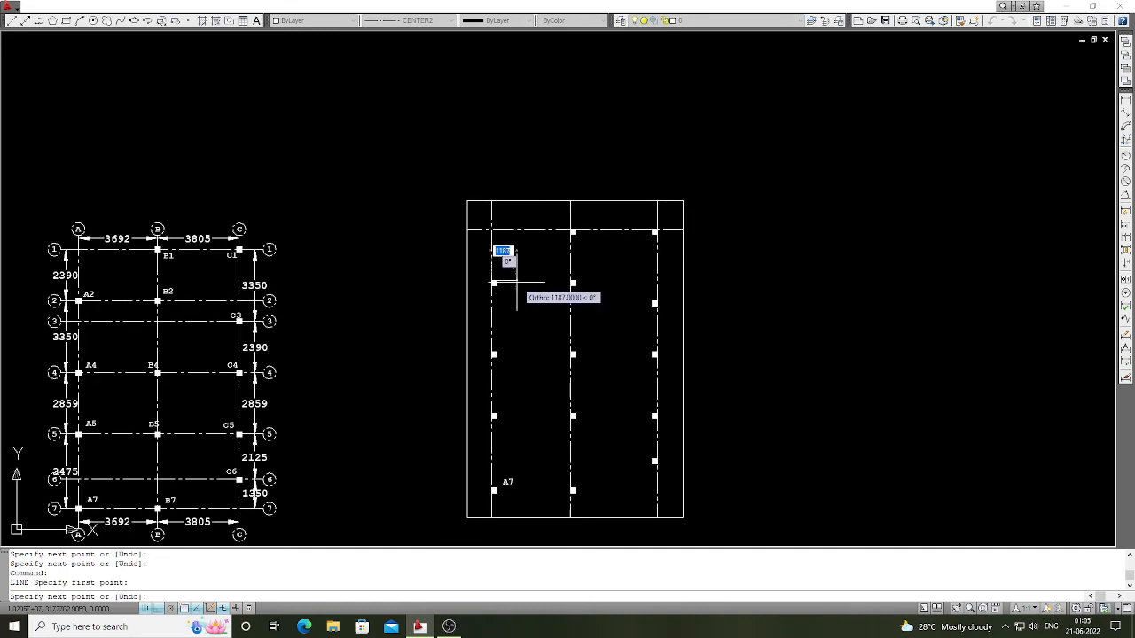
scroll(475, 282, up, 2)
click(463, 279)
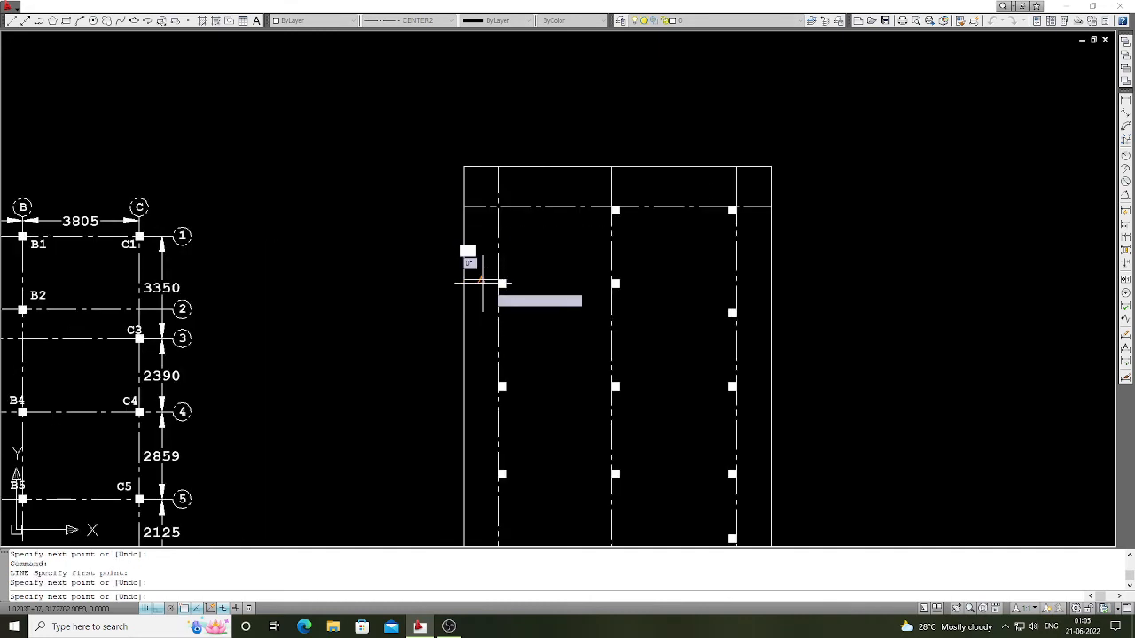
key(space)
key(space)
click(499, 280)
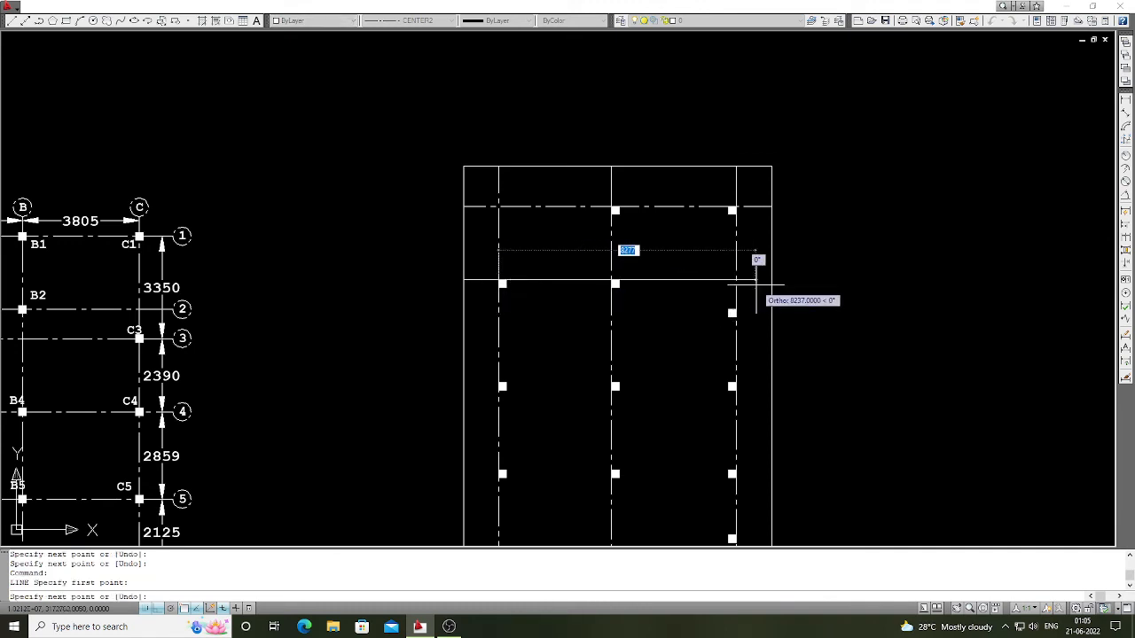
click(764, 280)
key(space)
Step: Draw the horizontal centre line through the C3 column out to both side edges of the rectangle
key(space)
scroll(585, 362, up, 2)
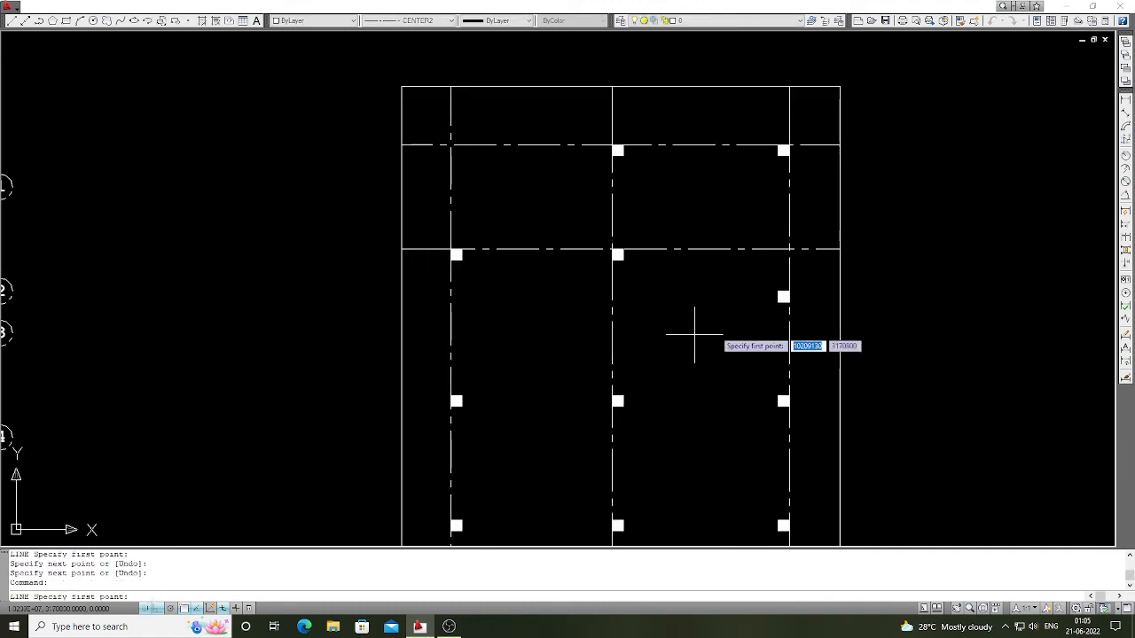
click(787, 301)
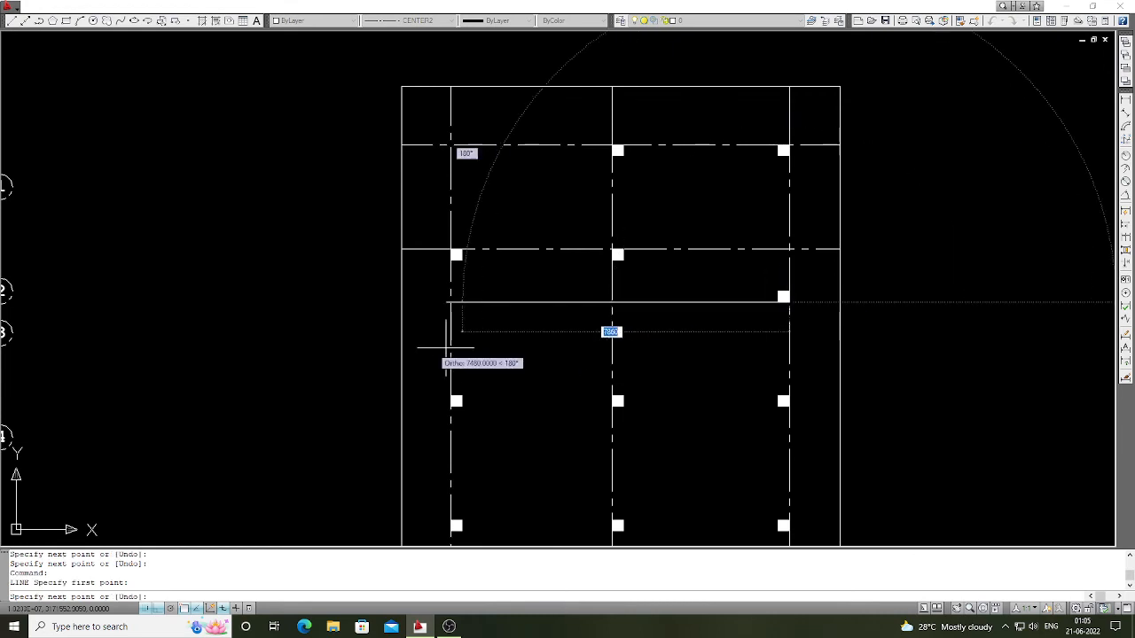
click(401, 302)
key(space)
key(space)
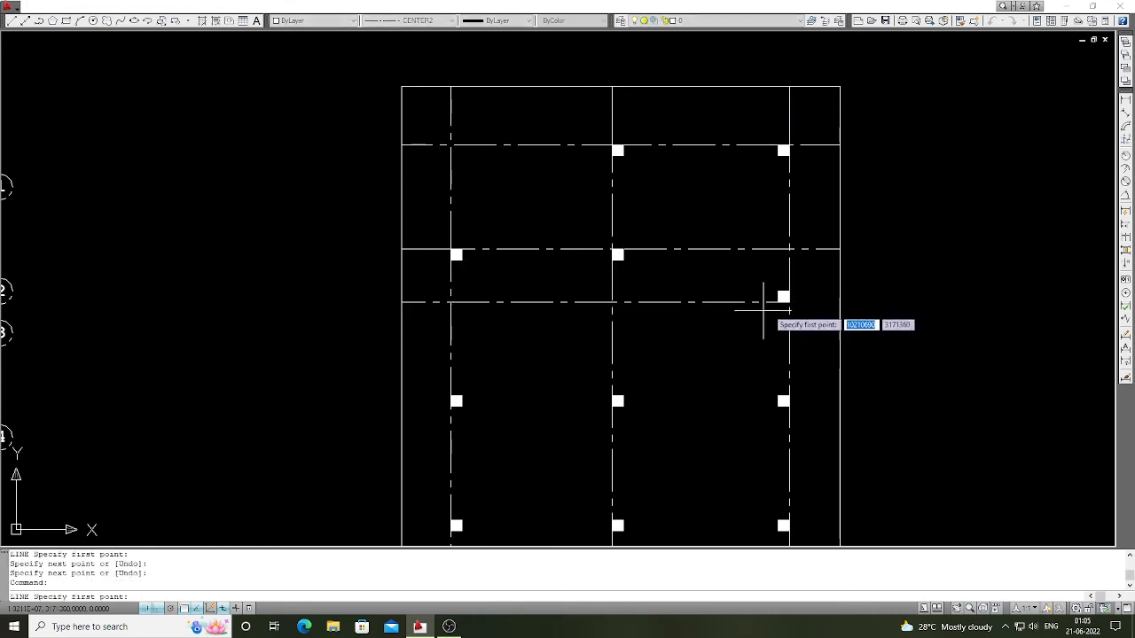
click(784, 302)
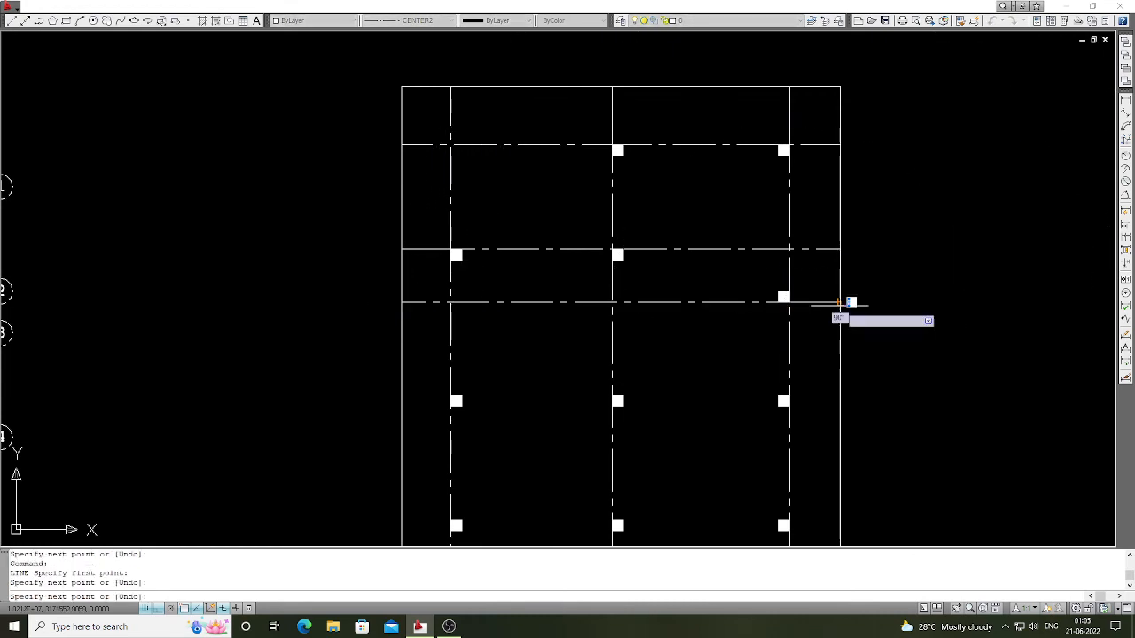
click(840, 306)
key(space)
Step: Draw the centre line along the fourth-row columns from the C4 column out to both side edges of the rectangle
key(space)
scroll(842, 306, down, 3)
scroll(806, 366, up, 4)
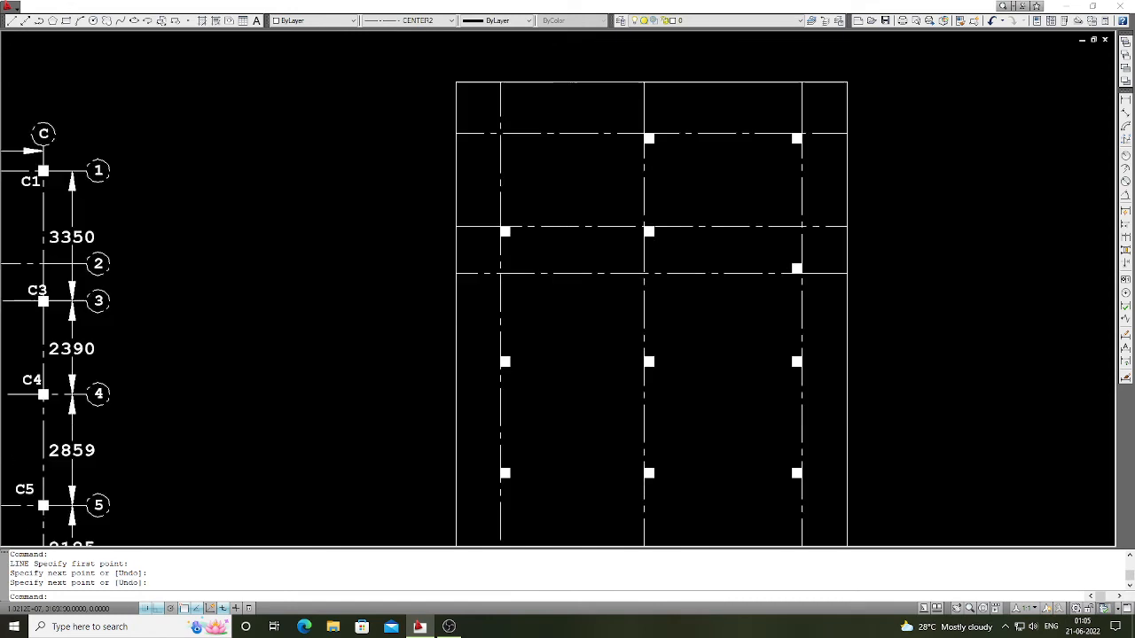
click(791, 359)
scroll(791, 359, down, 2)
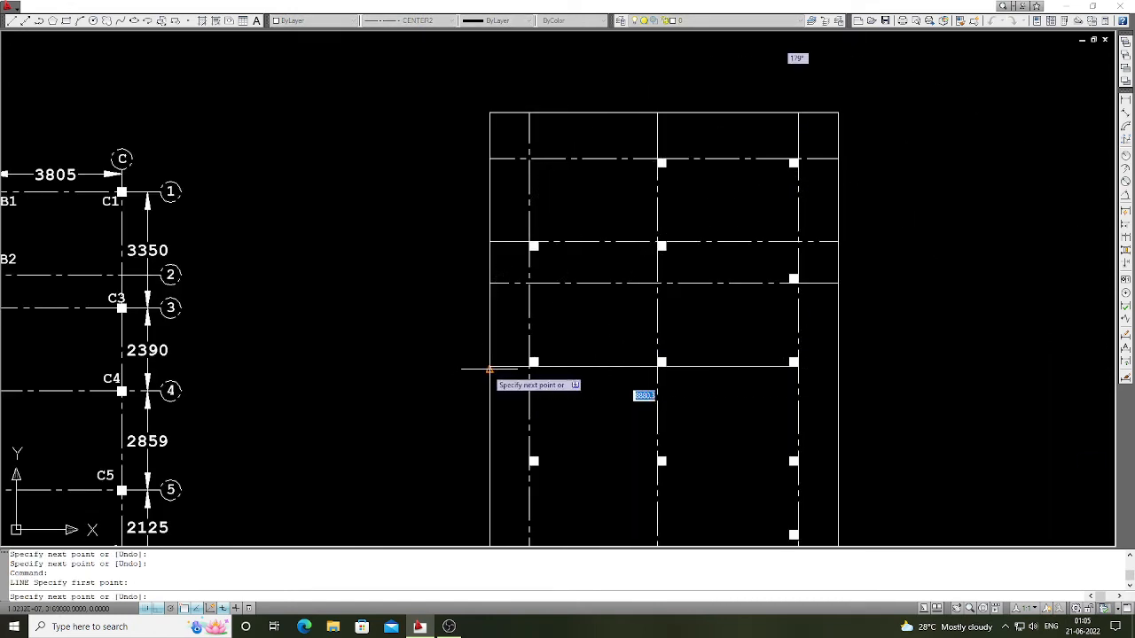
click(490, 368)
key(space)
key(space)
click(779, 367)
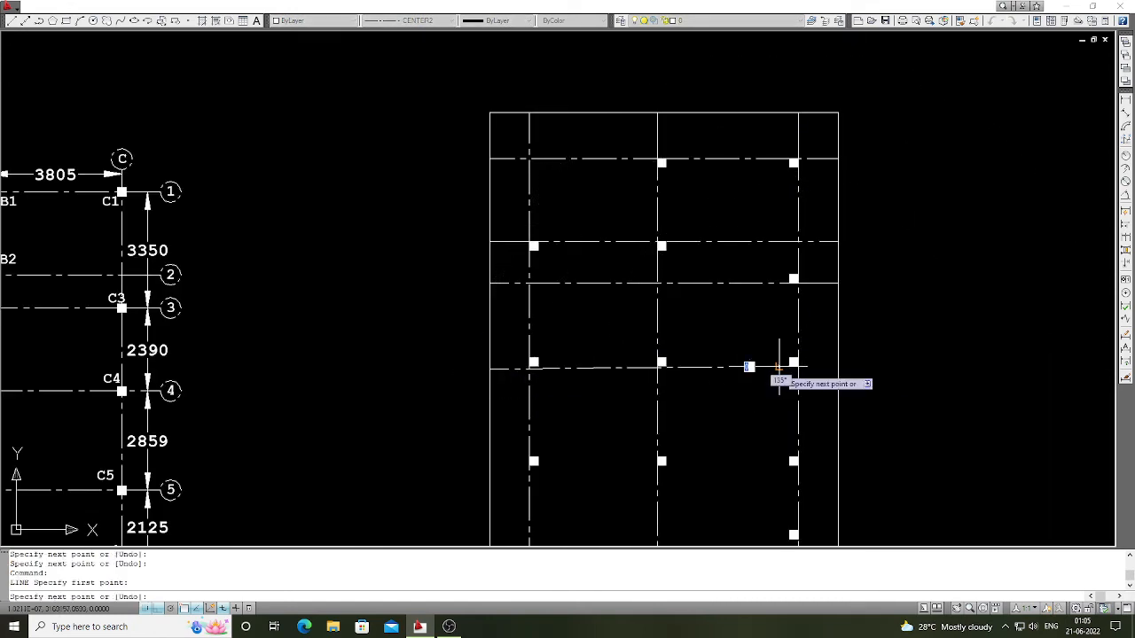
click(835, 368)
key(space)
Step: Draw the horizontal centre line along the fifth-row columns from the A5 column out to both side edges of the rectangle
key(space)
scroll(828, 373, down, 4)
scroll(735, 405, up, 5)
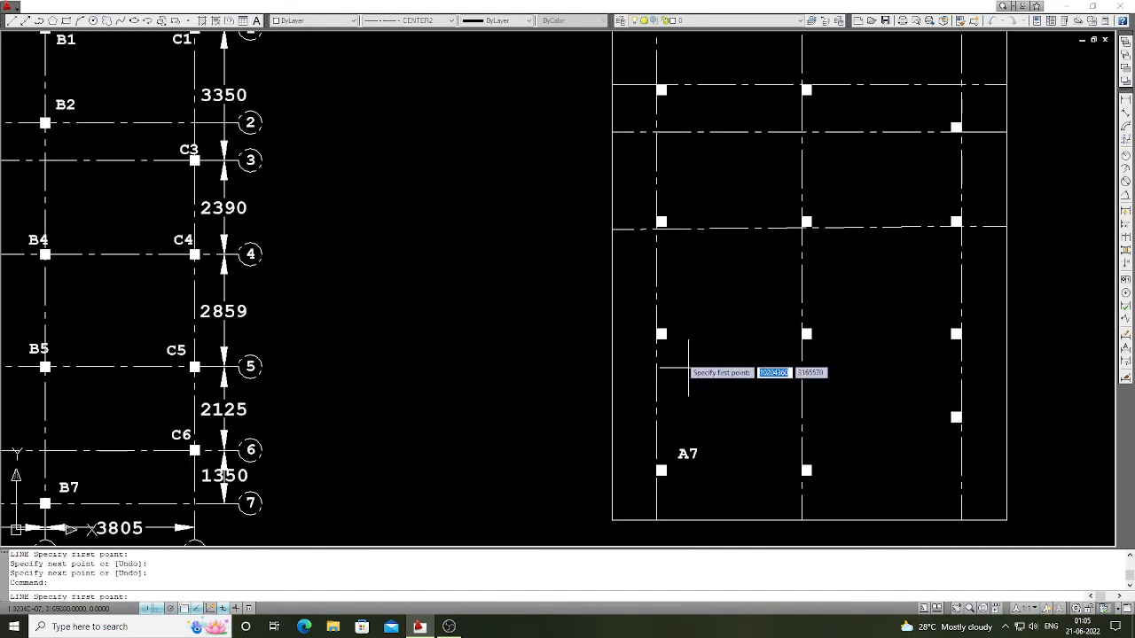
click(660, 335)
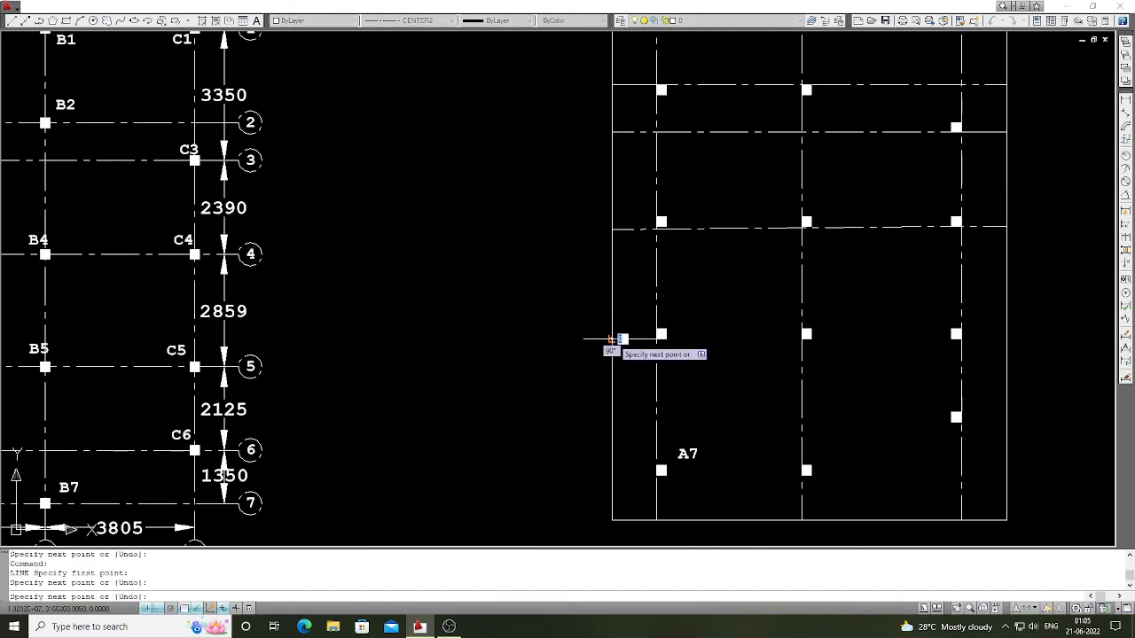
scroll(664, 338, down, 2)
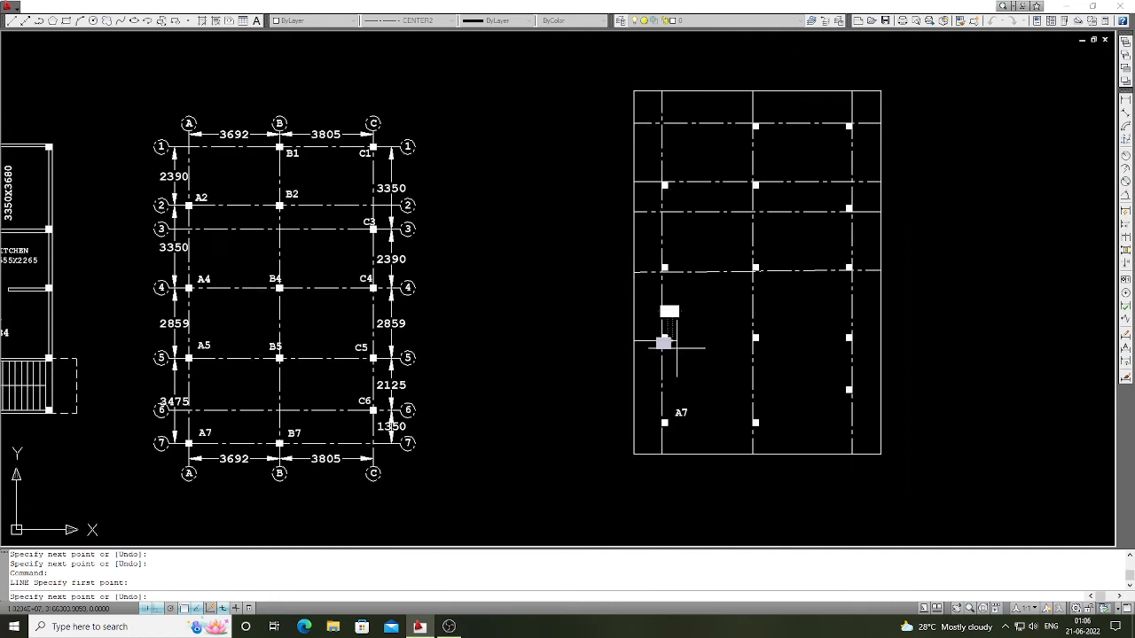
click(884, 342)
key(Return)
Step: Draw the horizontal centre line along the bottommost columns from the A7 column out to both side edges of the rectangle
key(Return)
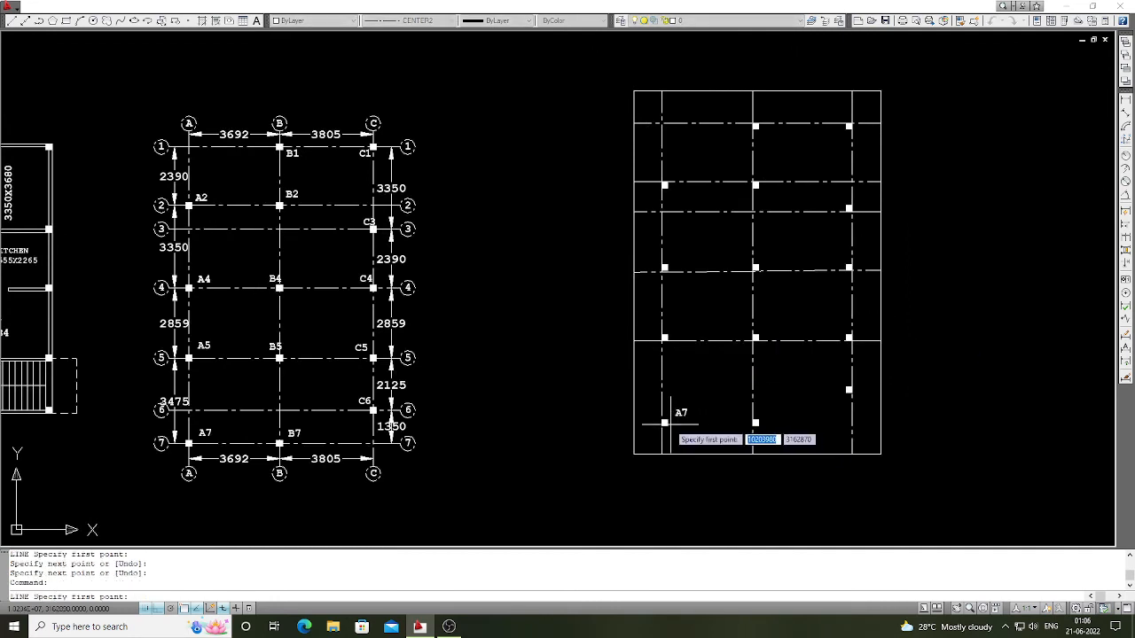
click(666, 426)
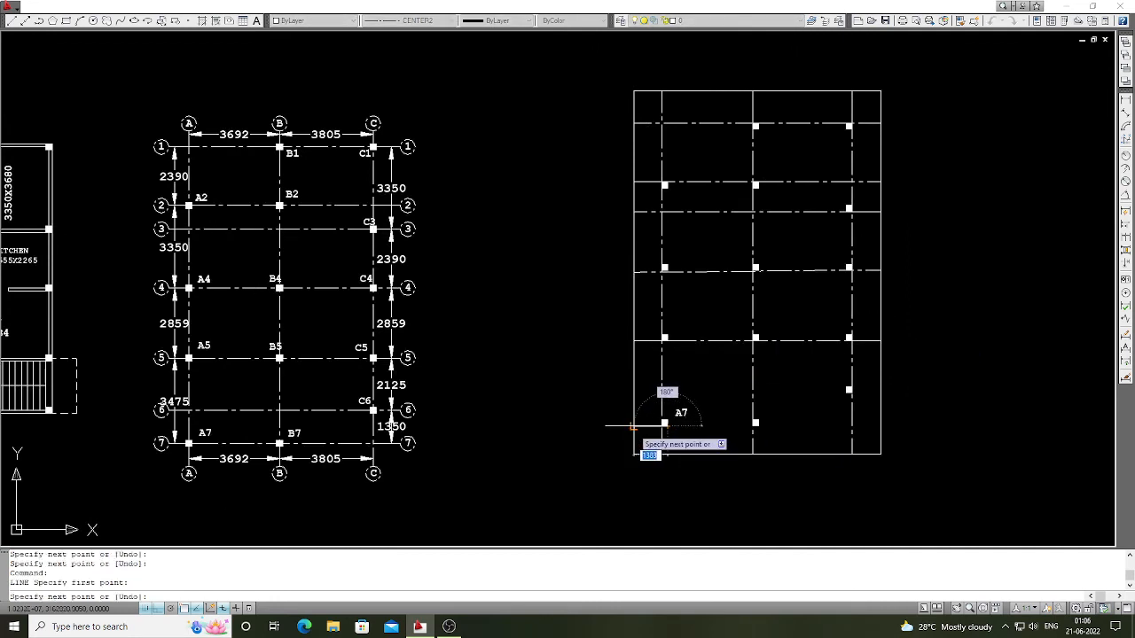
click(633, 426)
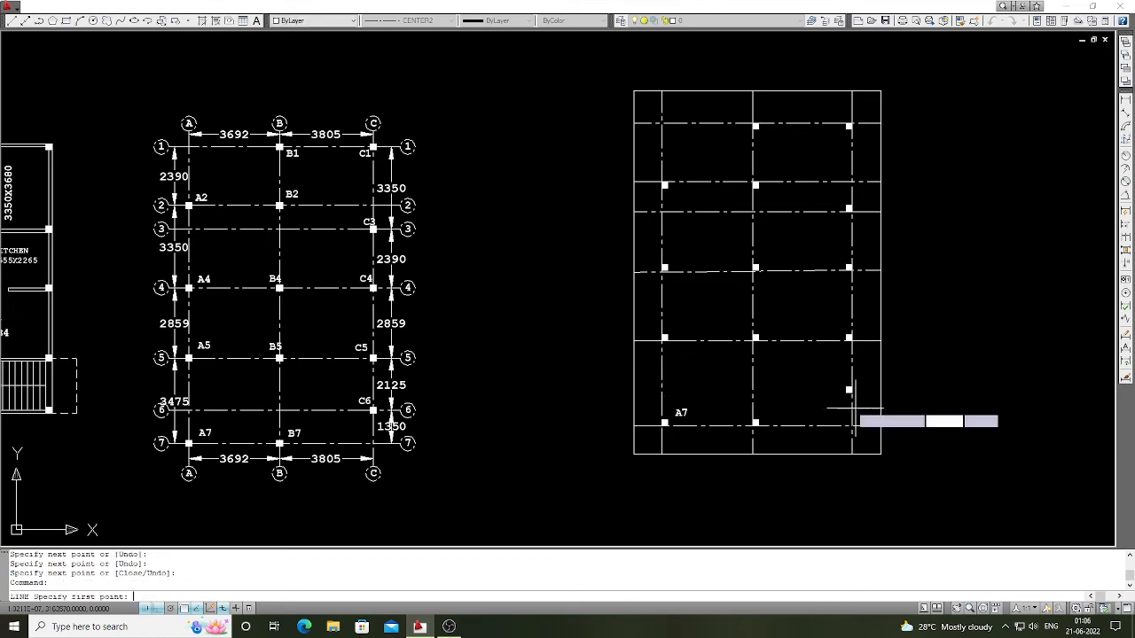
key(Return)
Step: Draw a horizontal centre line from the C6 column to the rectangle's left edge
key(Return)
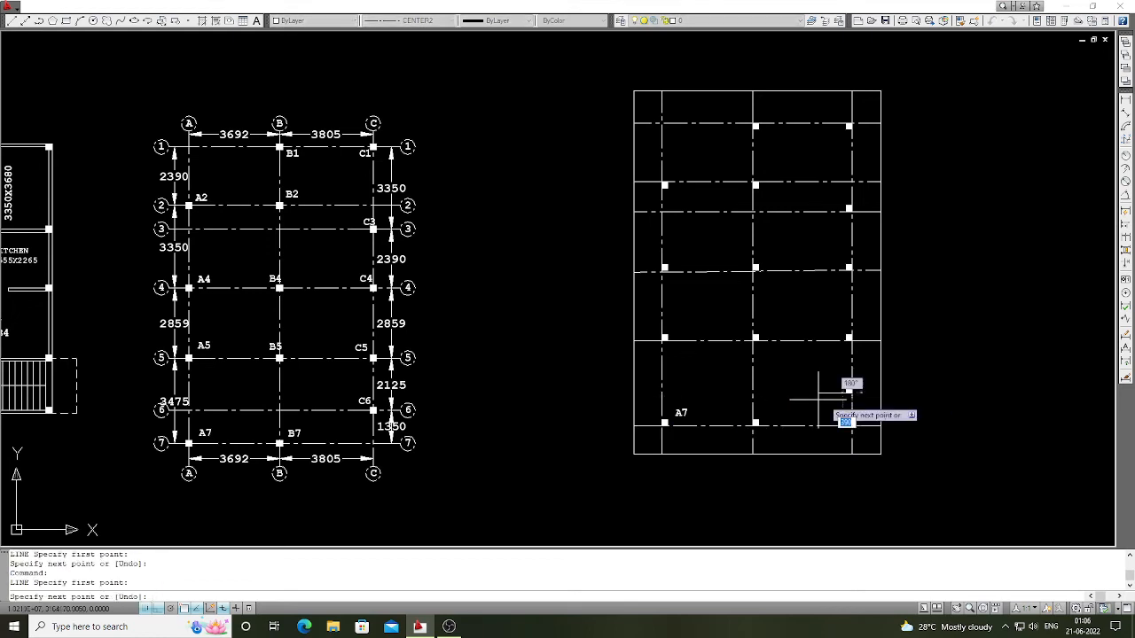
click(849, 390)
click(633, 390)
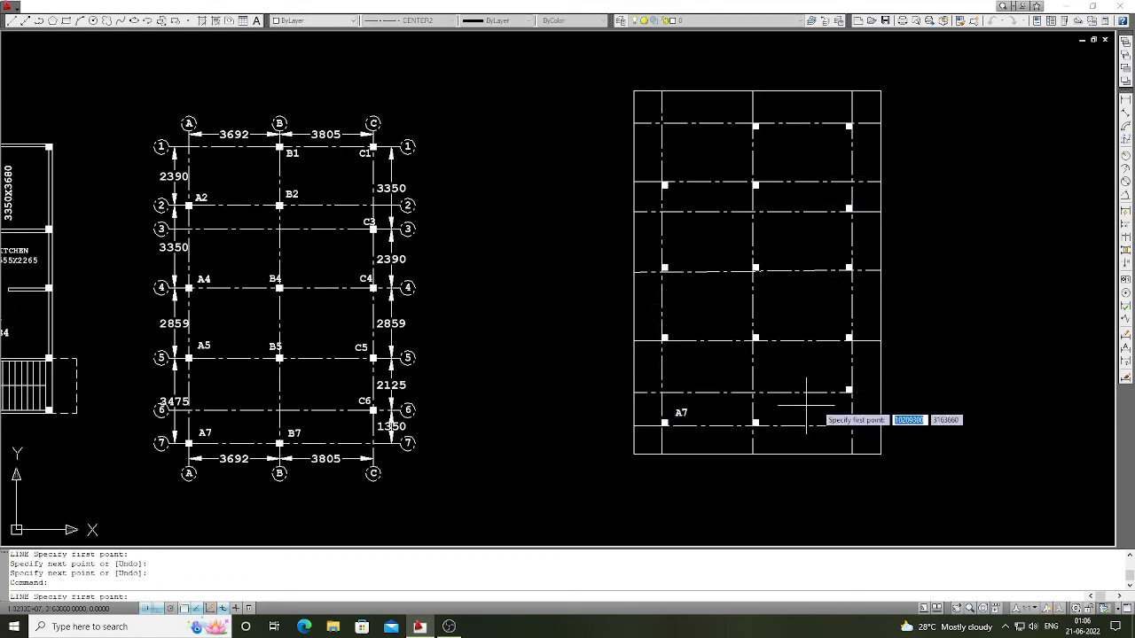
Step: Complete the sixth-row centre line by drawing it from the C6 column to the rectangle's right edge
key(Return)
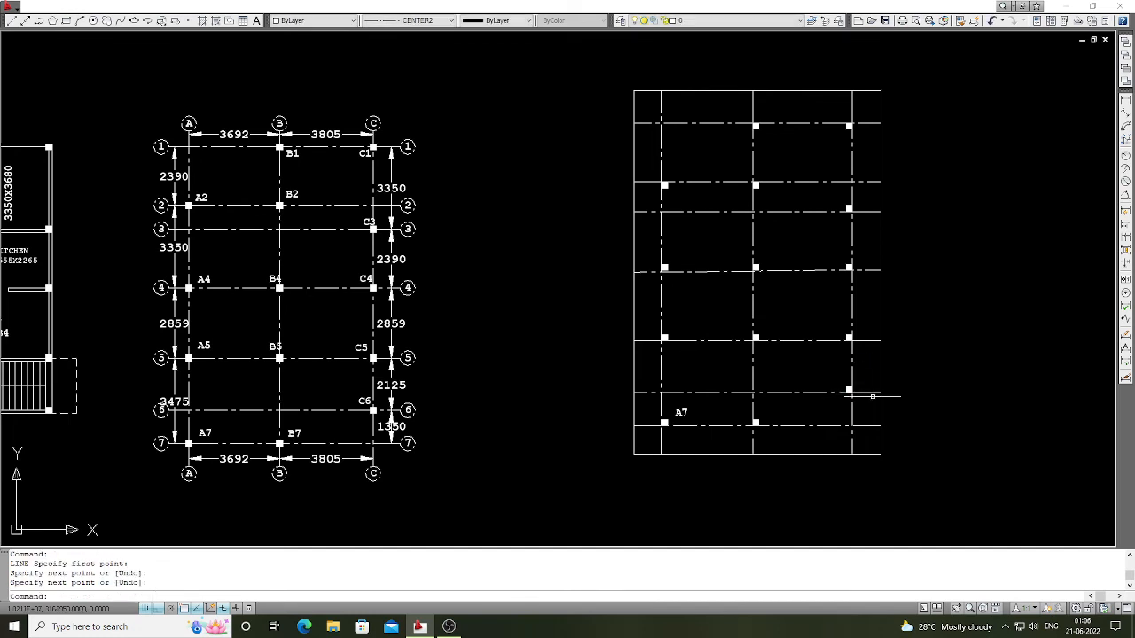
scroll(861, 384, down, 2)
scroll(861, 375, up, 3)
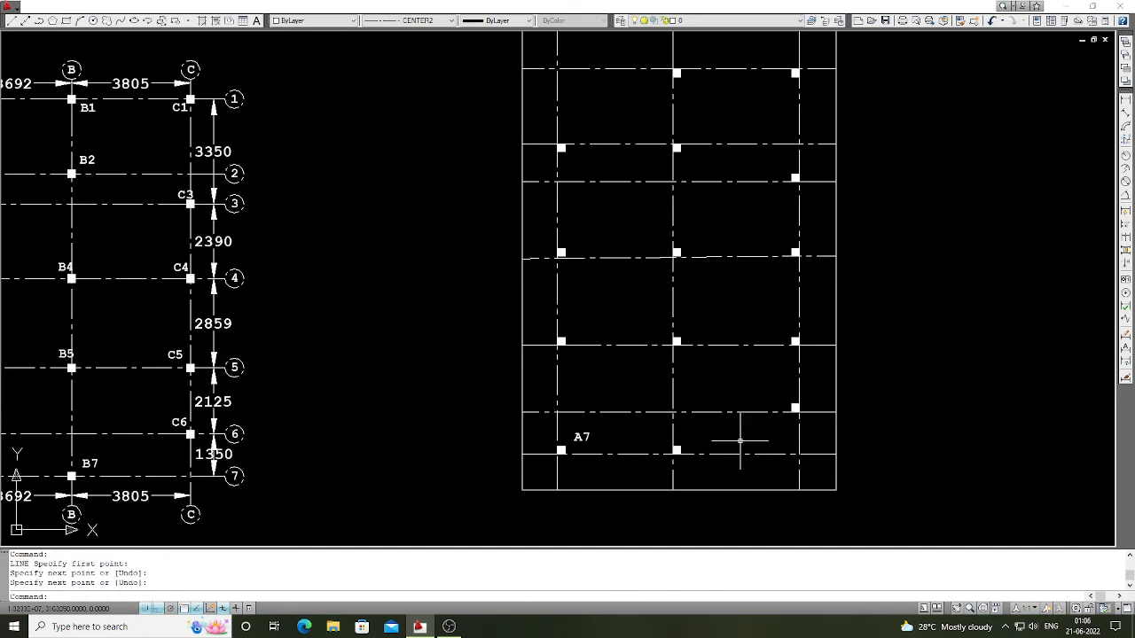
Step: Erase the leftover A7 label beside the lower-left column of the second layout
text(E)
key(Return)
scroll(563, 466, up, 2)
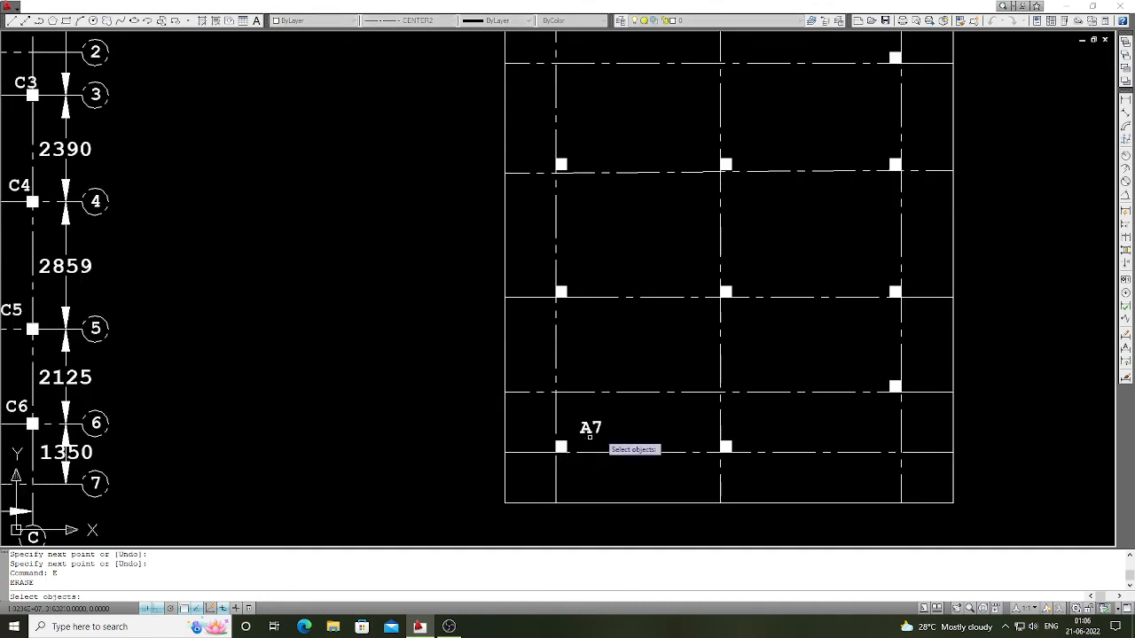
click(601, 430)
key(Return)
Step: Modify the ISO-25 dimension style's text placement to Outside vertically and Over Ext Line 2 horizontally
scroll(623, 462, down, 4)
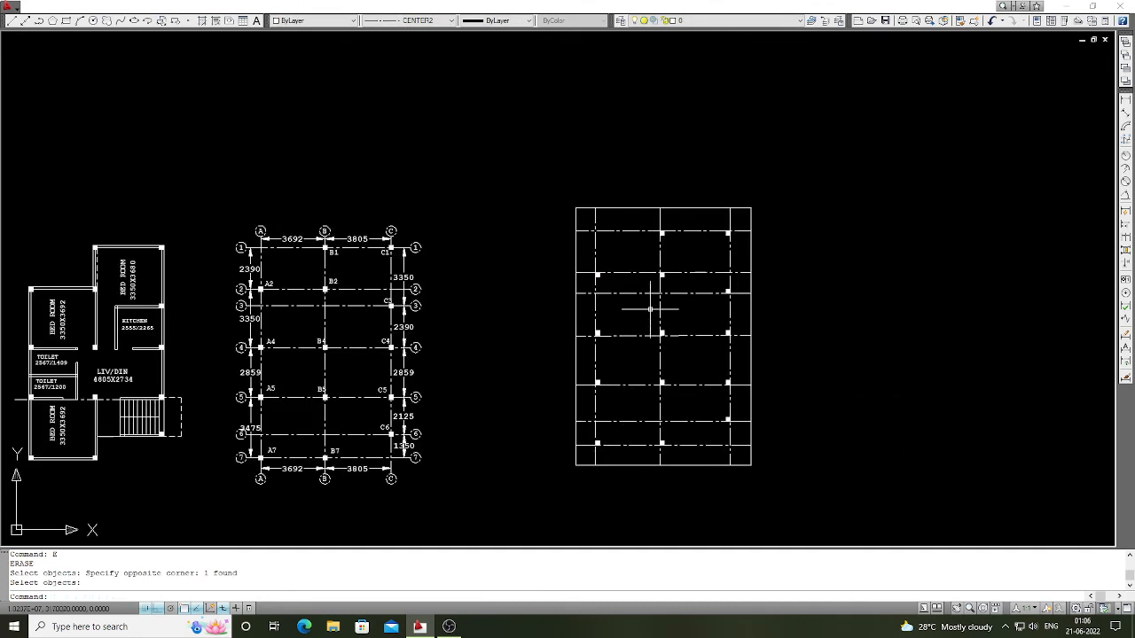
scroll(672, 220, up, 2)
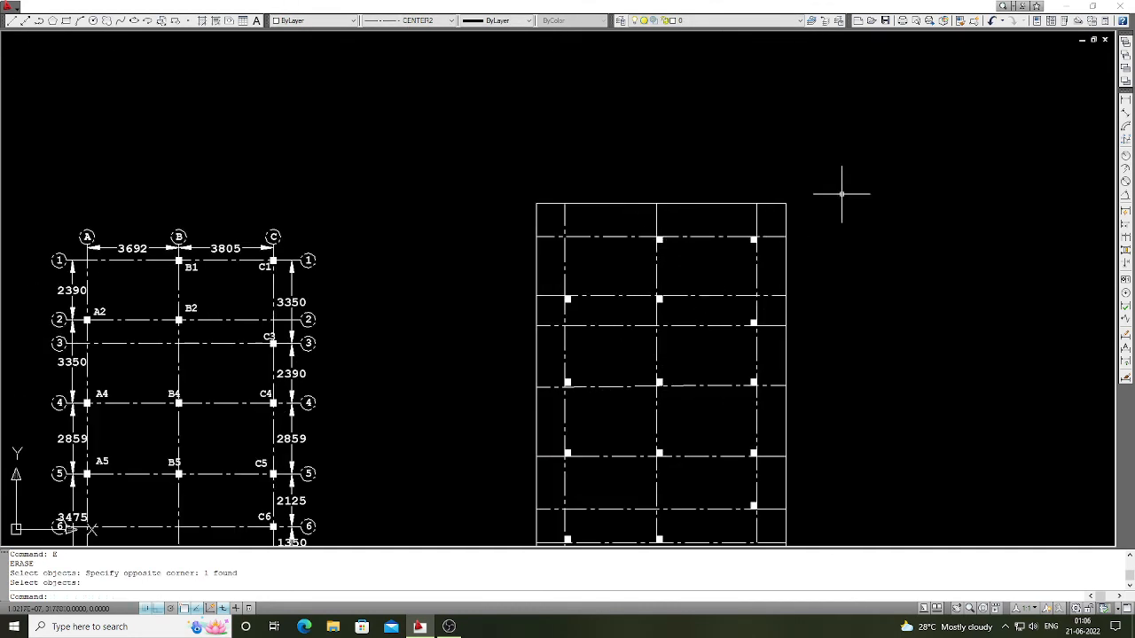
key(Return)
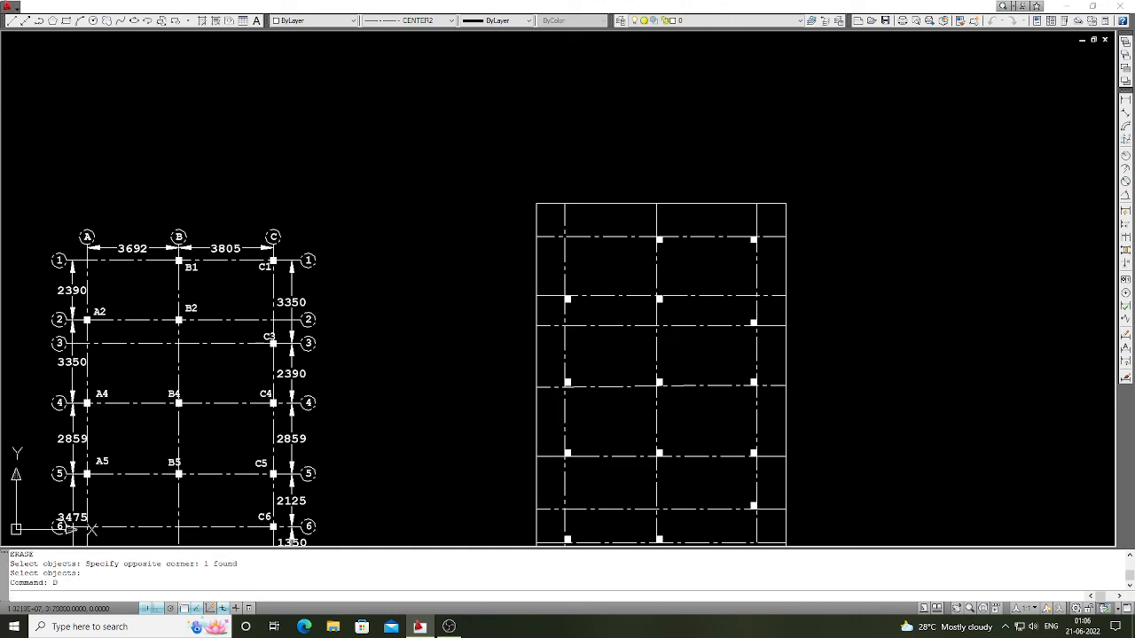
click(690, 287)
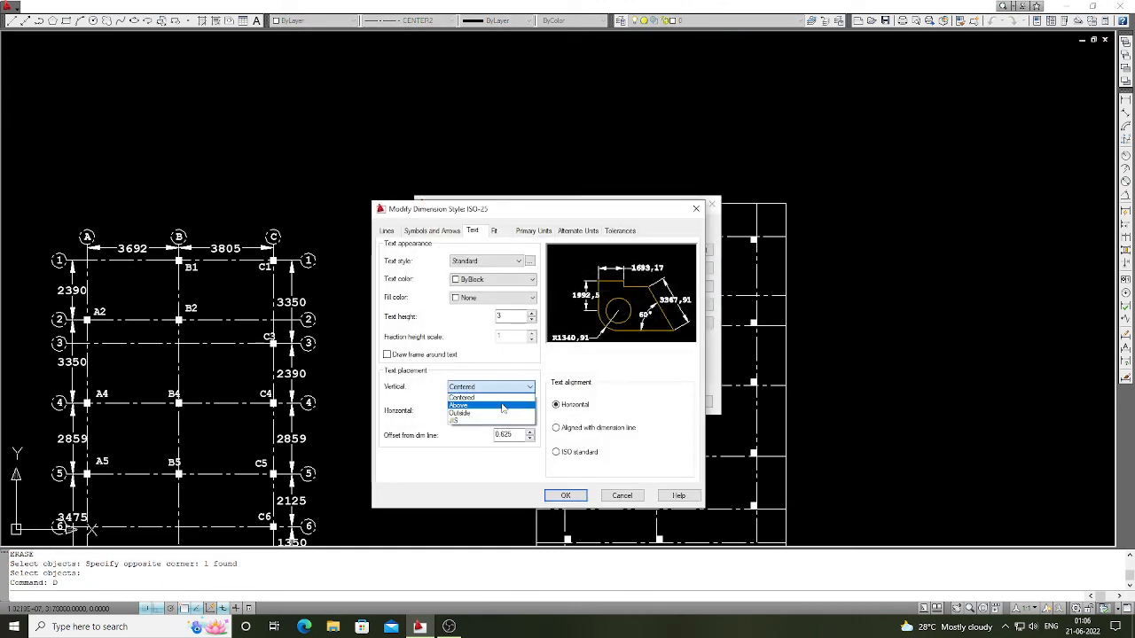
click(497, 413)
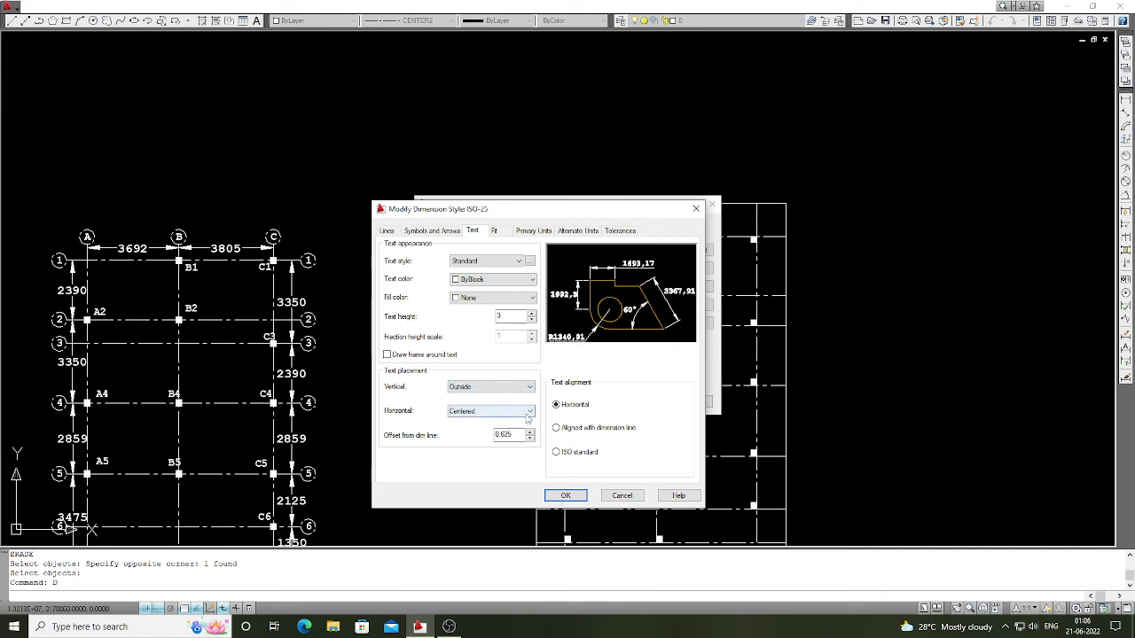
click(528, 412)
click(491, 453)
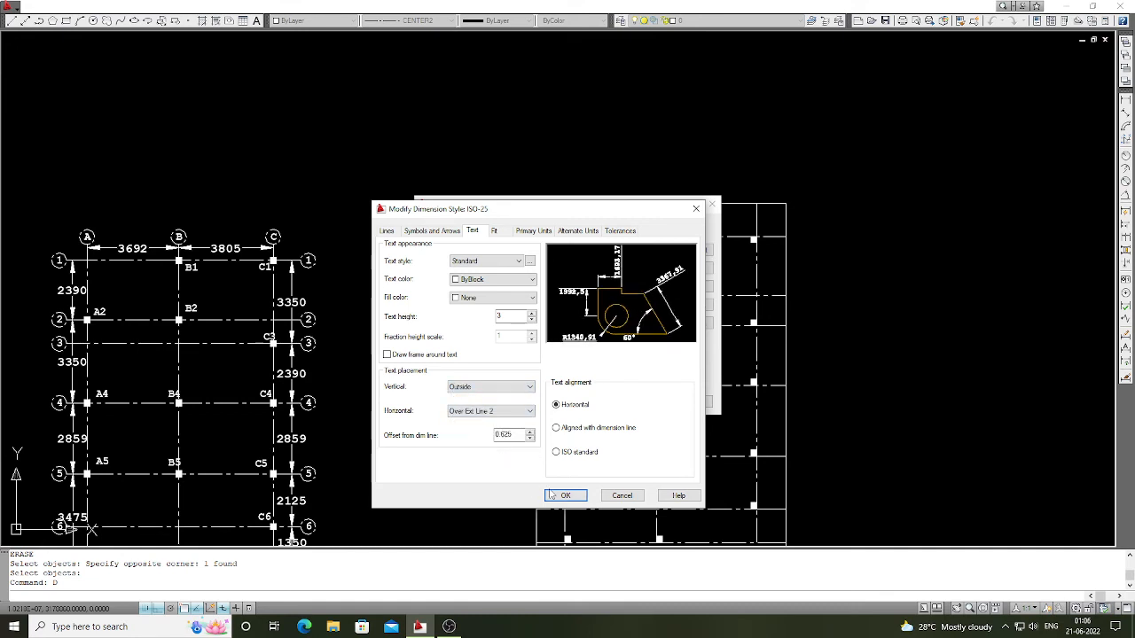
click(553, 496)
click(642, 400)
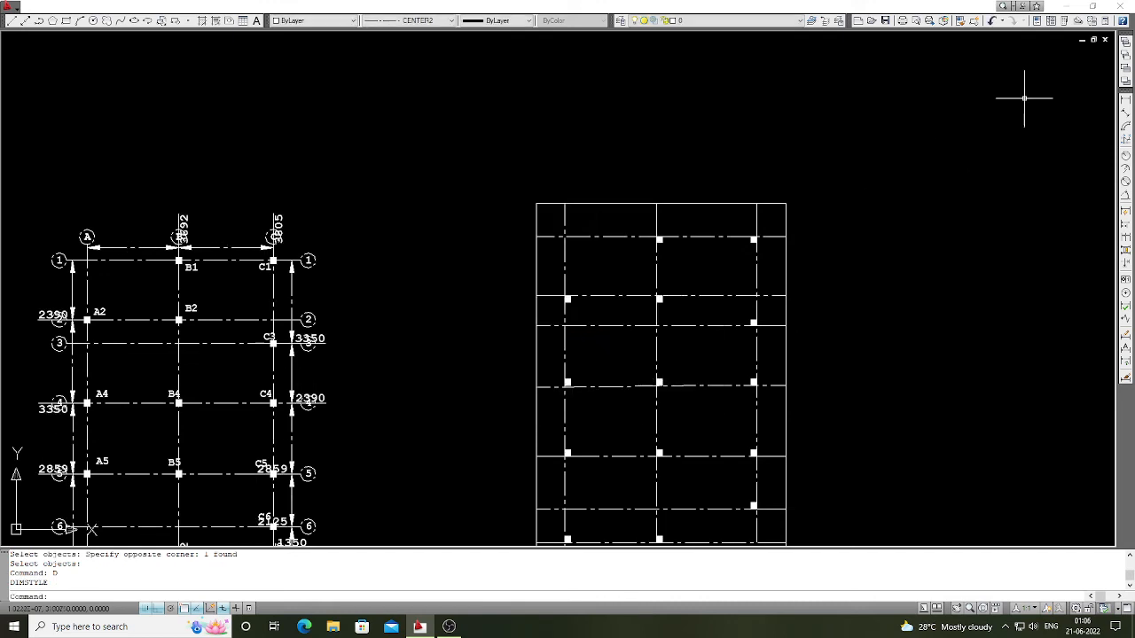
Step: Add a horizontal linear dimension between the first and second vertical grid lines along the rectangle's top edge
click(1126, 101)
scroll(590, 213, up, 4)
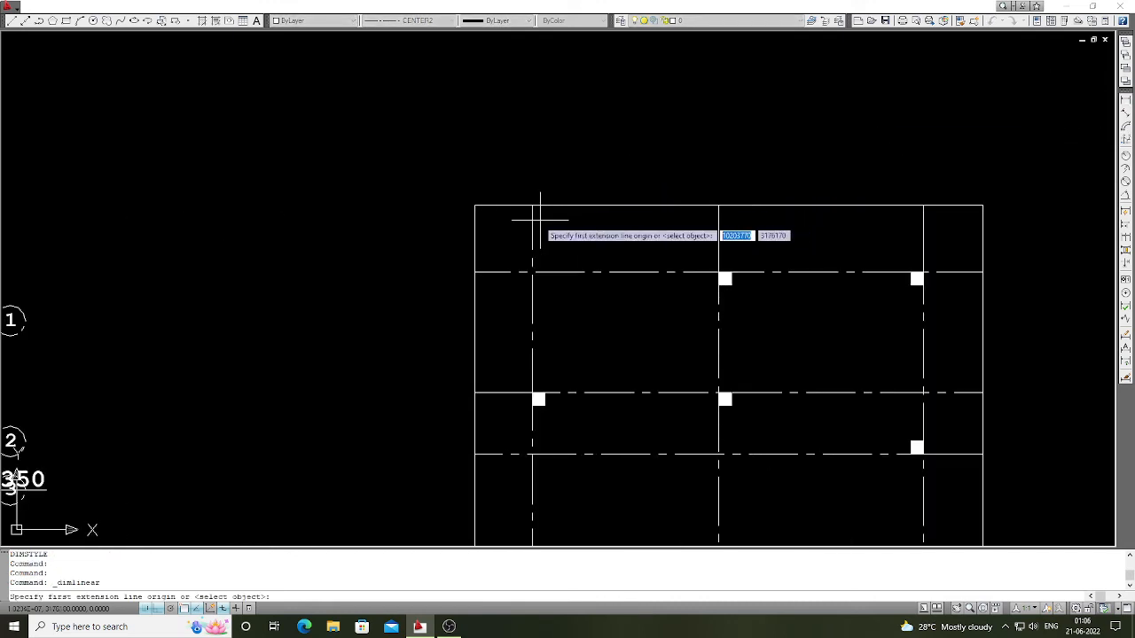
click(536, 219)
click(718, 205)
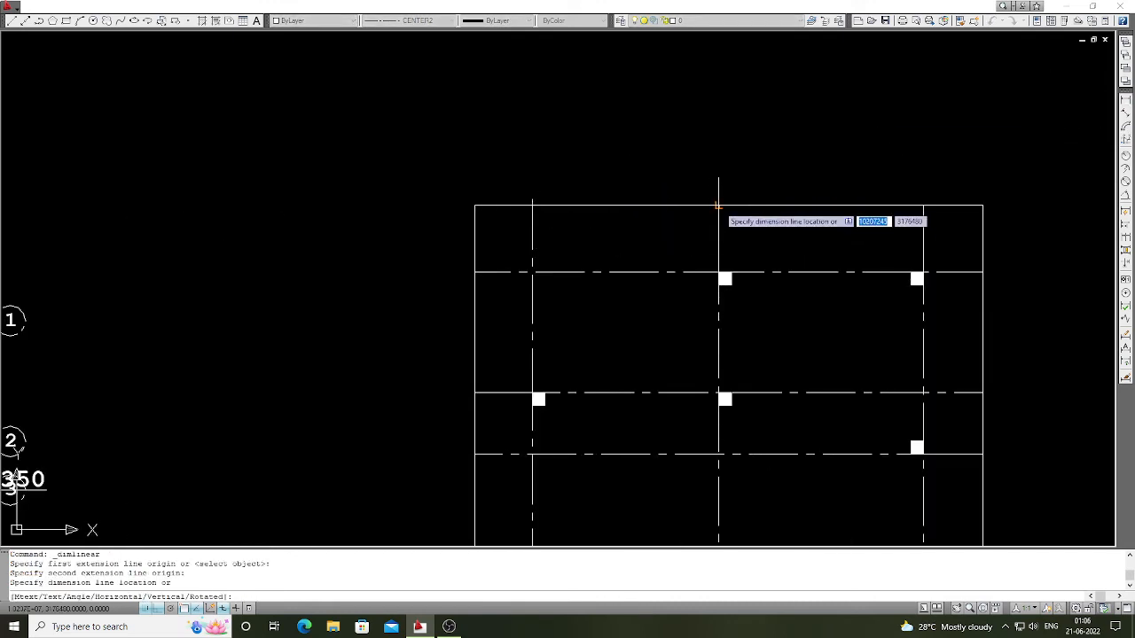
click(693, 210)
Step: Add a horizontal linear dimension from the first to the third vertical grid line along the rectangle's top edge
key(Return)
click(532, 220)
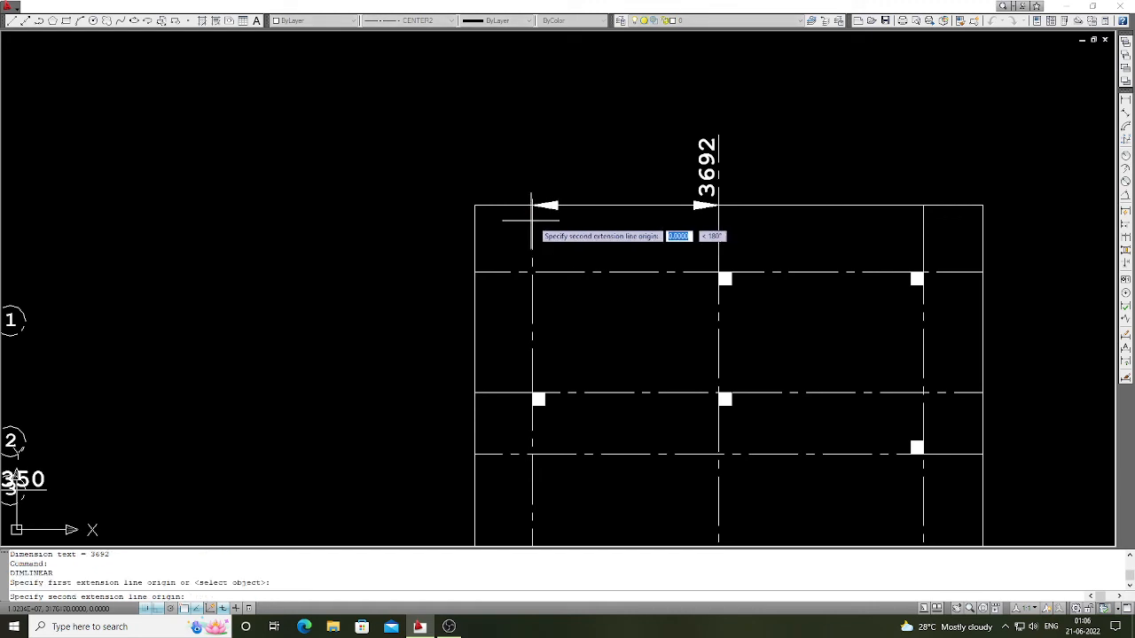
click(913, 216)
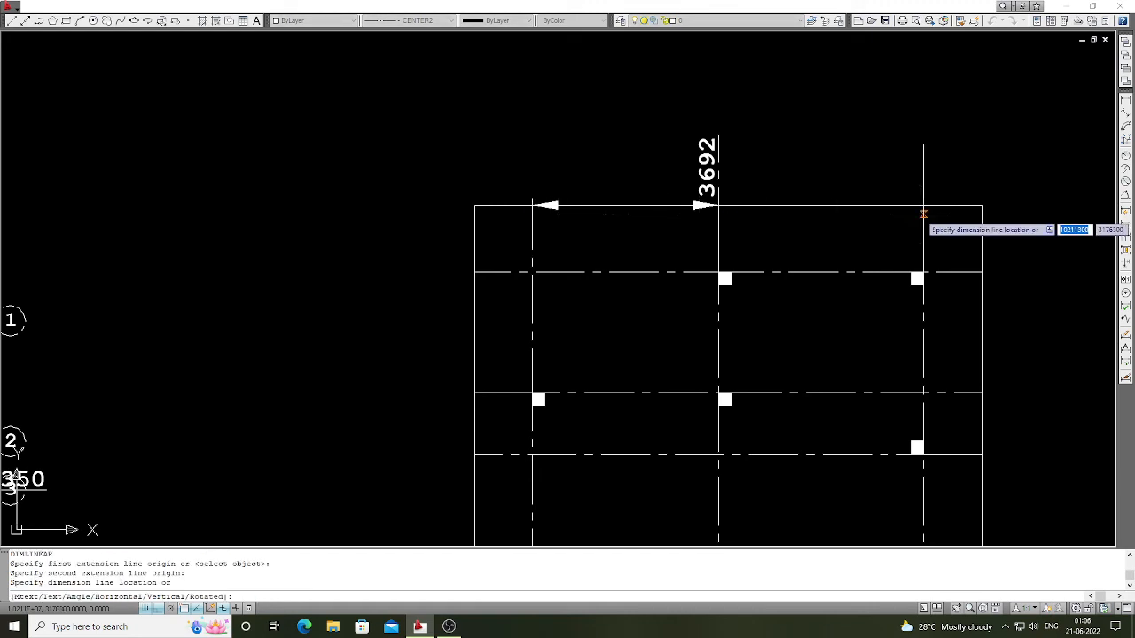
click(915, 213)
scroll(760, 195, down, 2)
scroll(780, 200, down, 2)
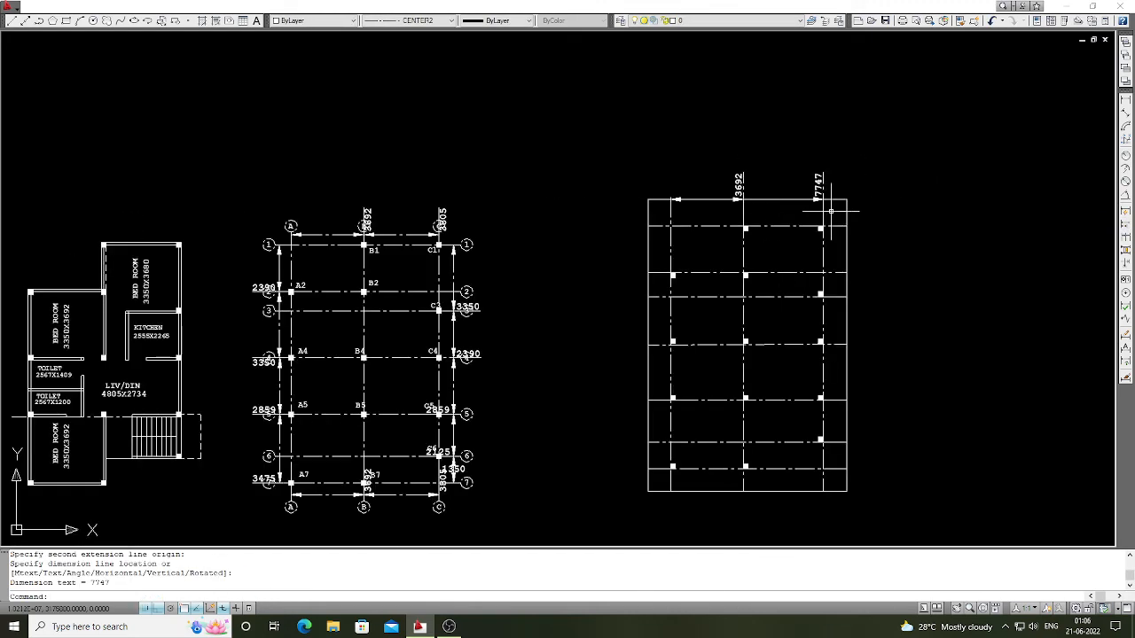
scroll(851, 203, up, 3)
scroll(775, 209, down, 2)
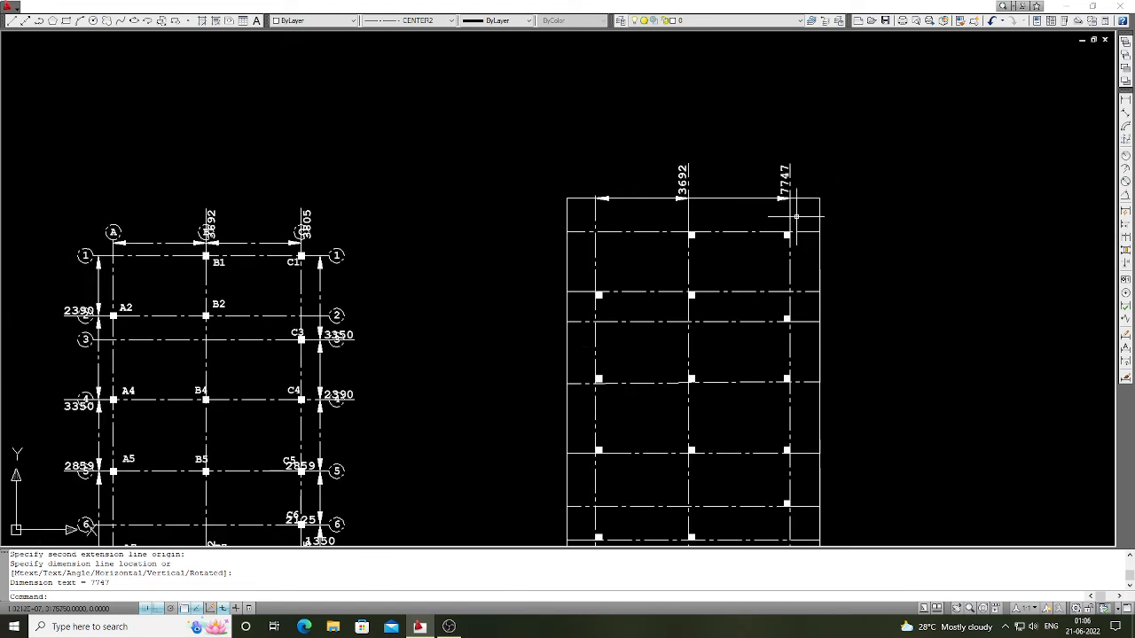
scroll(786, 210, up, 4)
scroll(783, 218, down, 2)
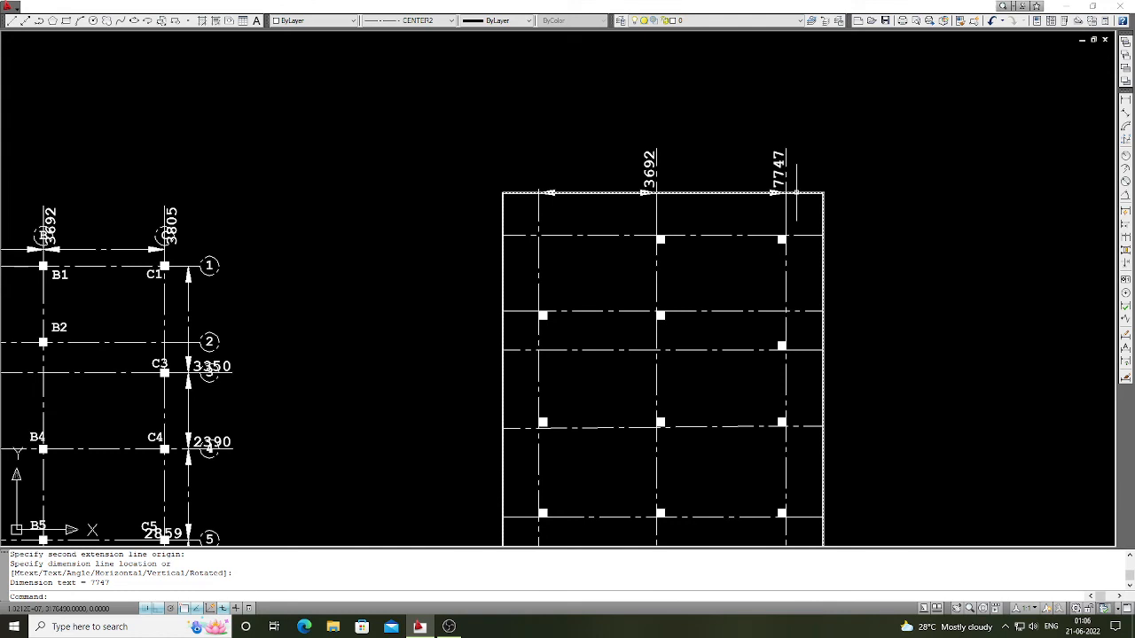
scroll(796, 192, down, 1)
scroll(777, 189, down, 2)
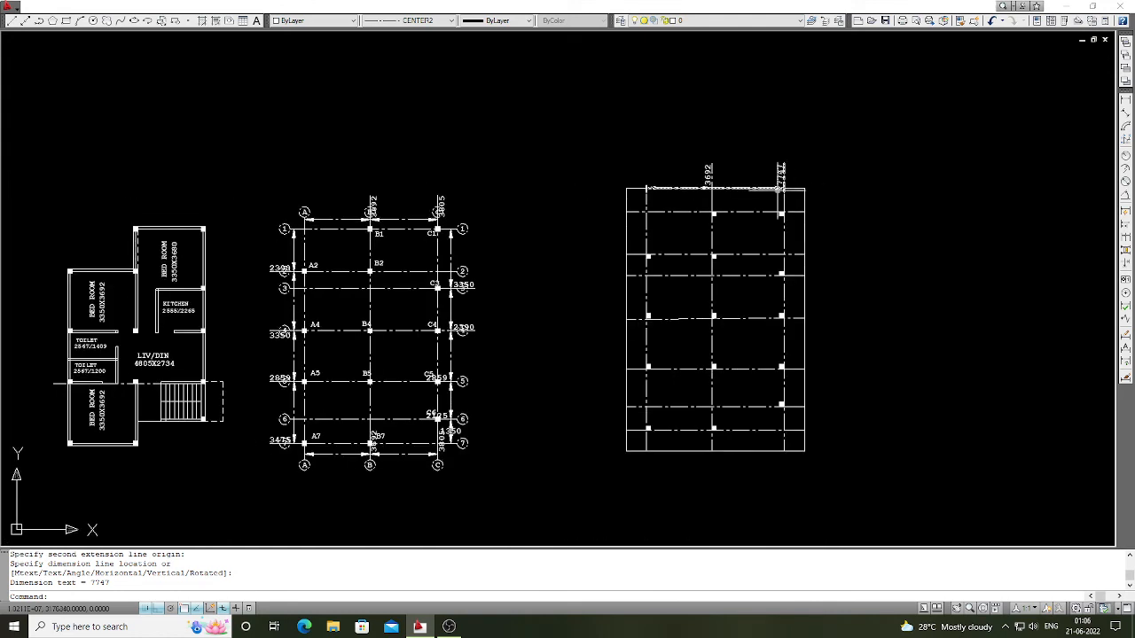
Step: Dimension the spacing between the first and second vertical grid lines along the rectangle's bottom edge
scroll(635, 451, up, 3)
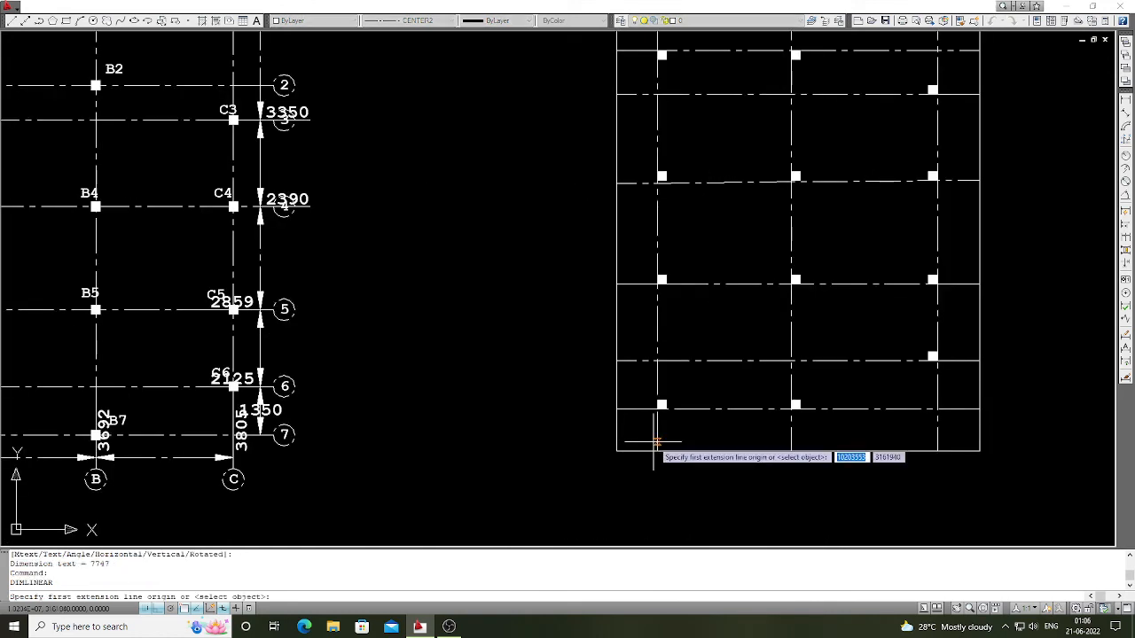
key(Return)
click(645, 448)
click(790, 443)
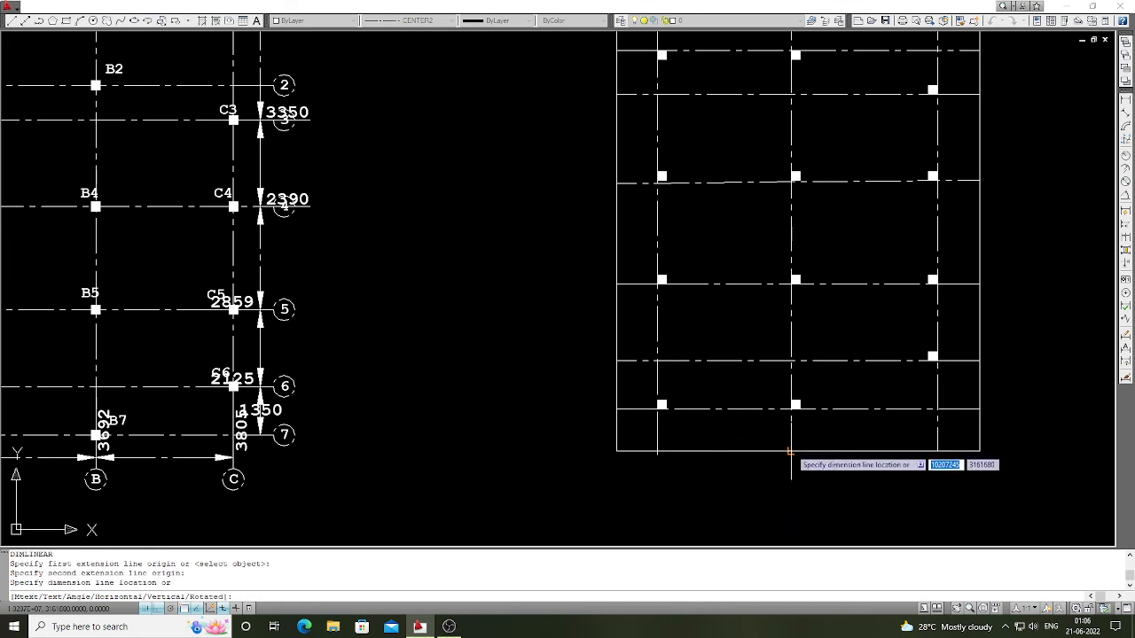
click(790, 452)
Step: Dimension the distance from the first to the third vertical grid line along the rectangle's bottom edge
key(Return)
click(667, 434)
scroll(666, 434, down, 2)
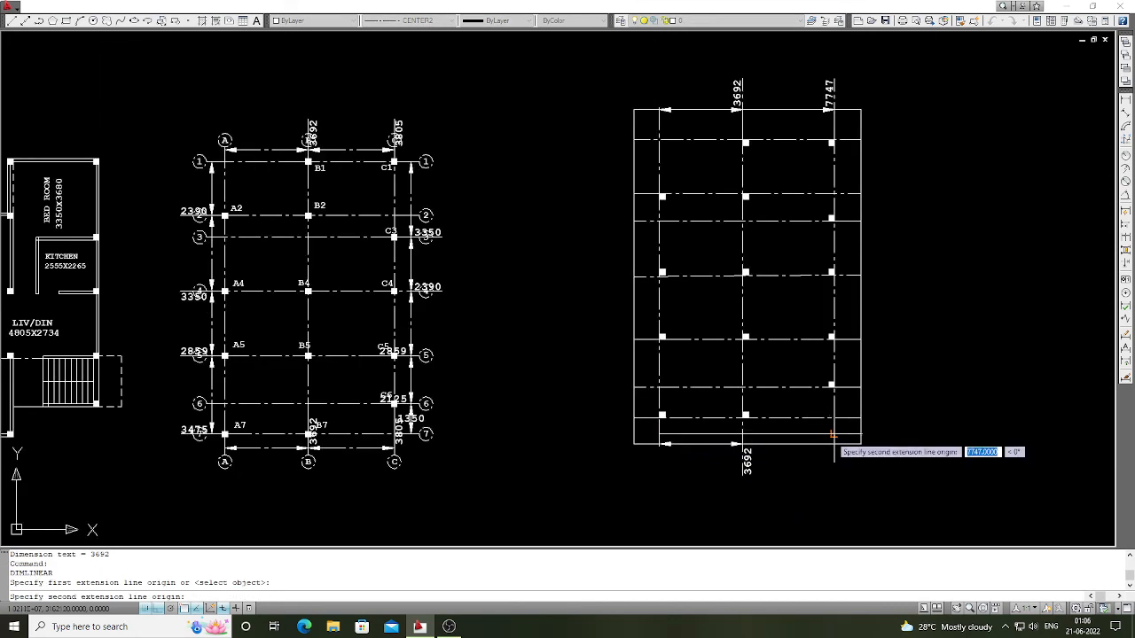
scroll(833, 435, up, 2)
click(831, 440)
click(831, 444)
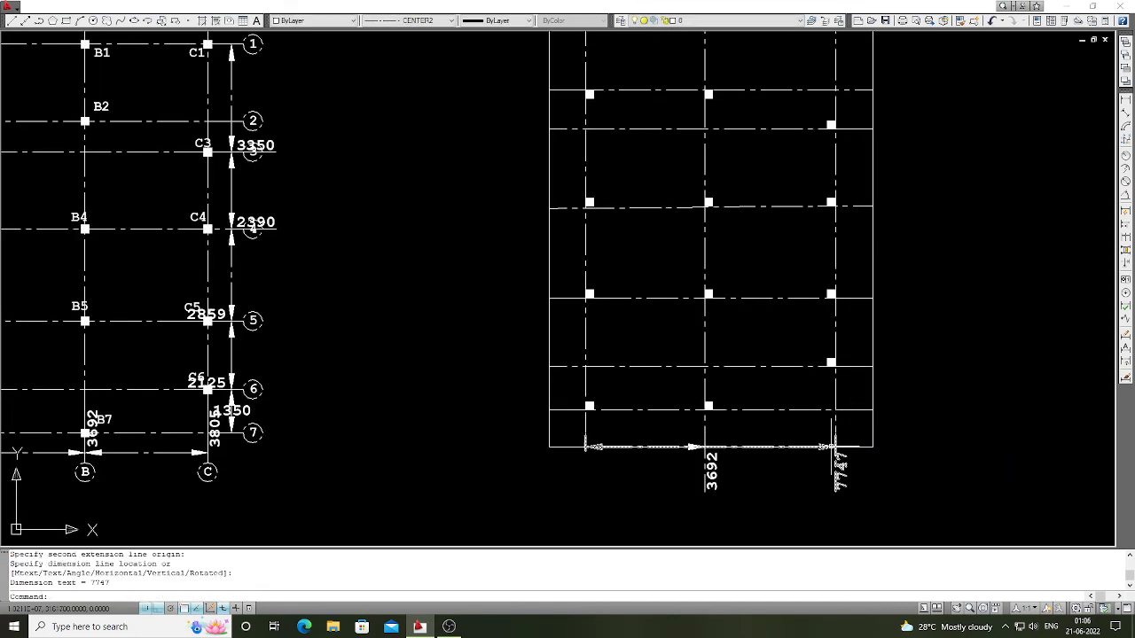
Step: Add a vertical linear dimension between the first and second row grid lines along the rectangle's left edge
scroll(770, 420, down, 2)
scroll(656, 174, up, 2)
key(Return)
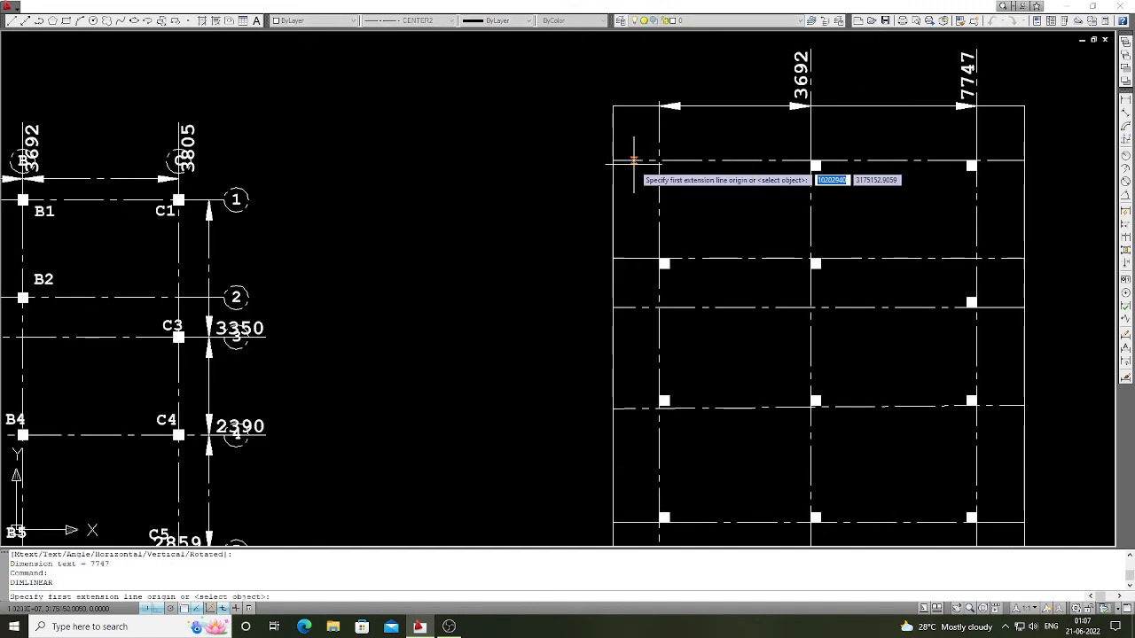
click(645, 168)
click(621, 258)
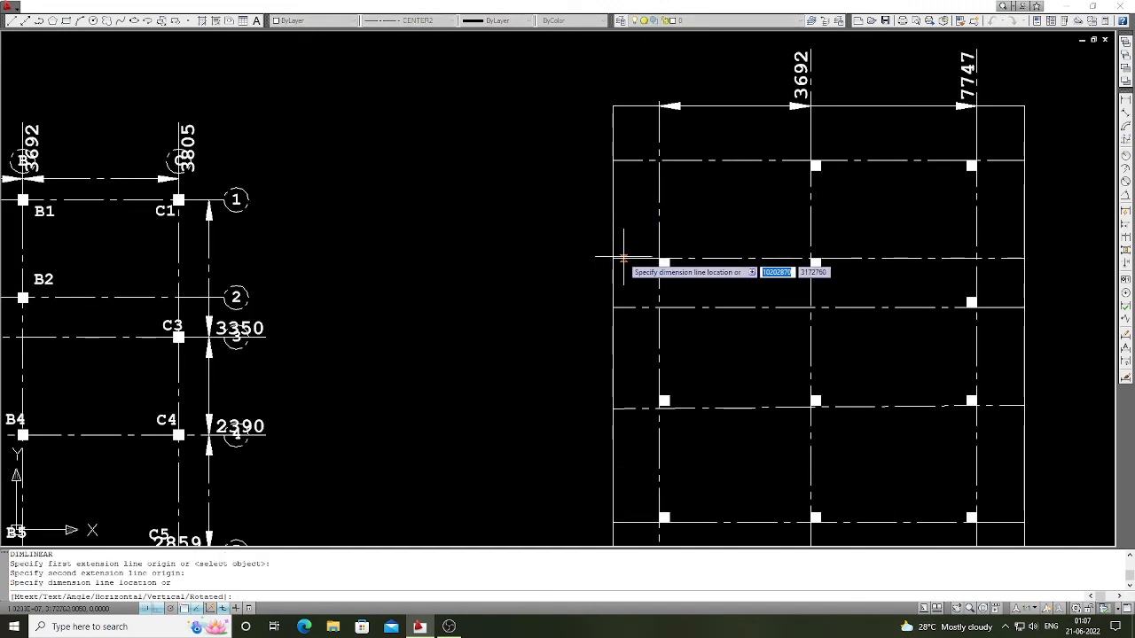
click(614, 256)
Step: Add a vertical linear dimension from the first to the third row grid line along the rectangle's left edge
key(Return)
click(625, 161)
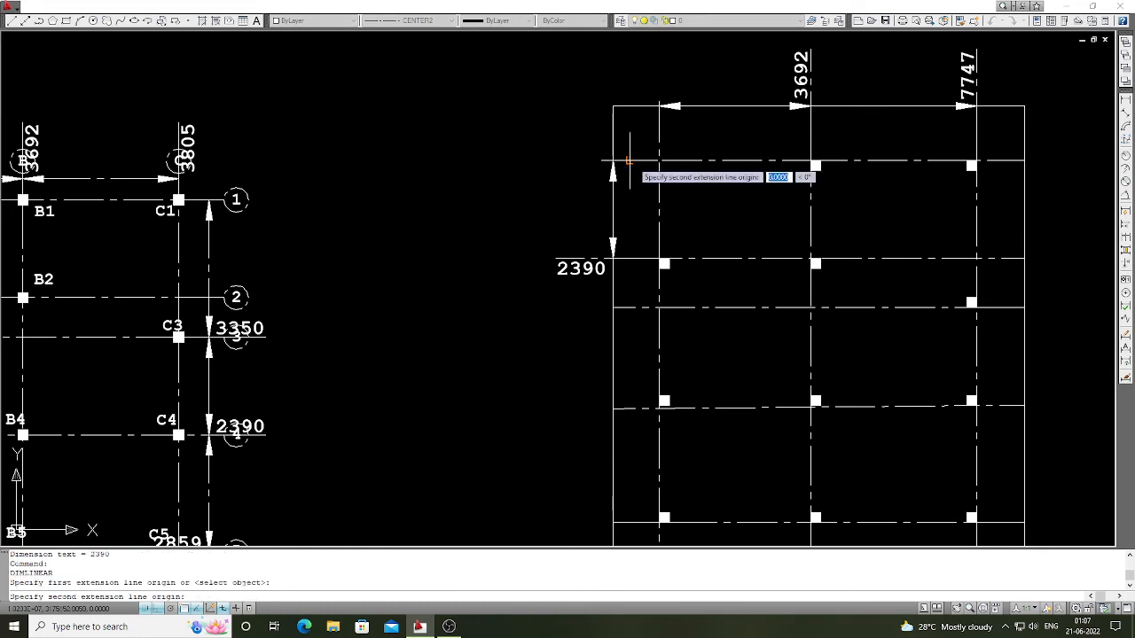
click(626, 308)
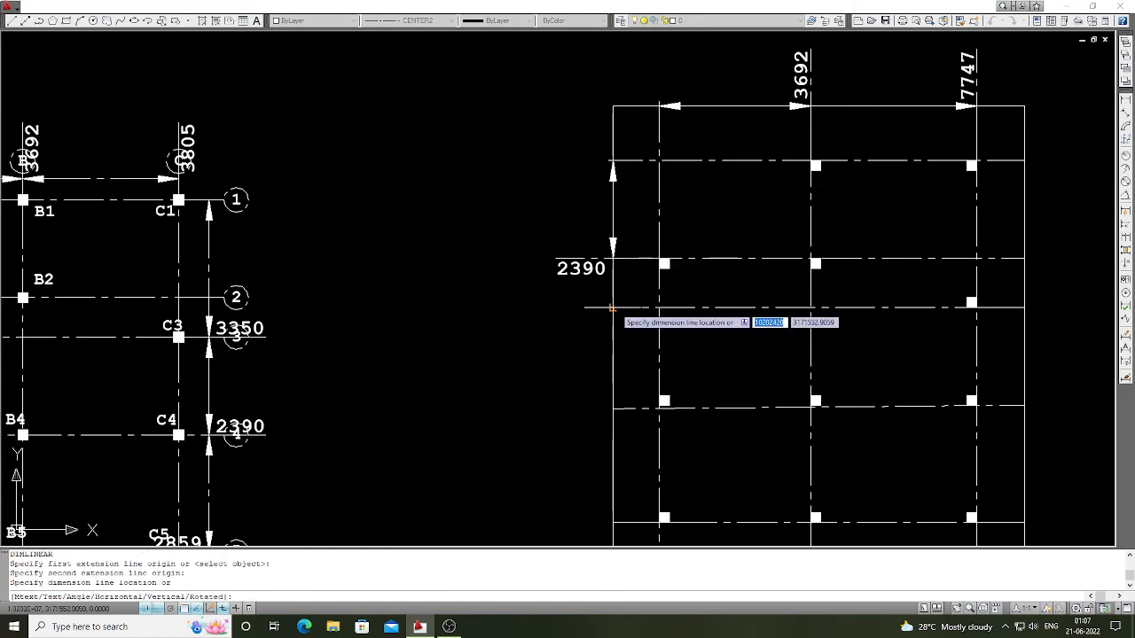
click(612, 309)
key(Return)
click(635, 162)
scroll(633, 301, down, 3)
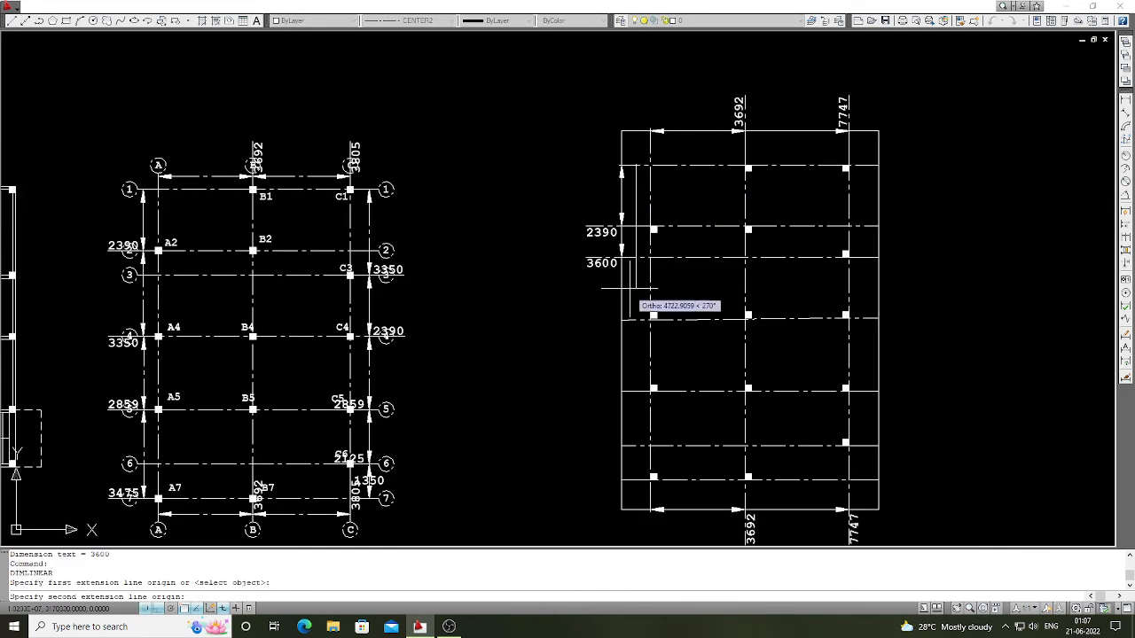
scroll(633, 323, up, 5)
click(618, 315)
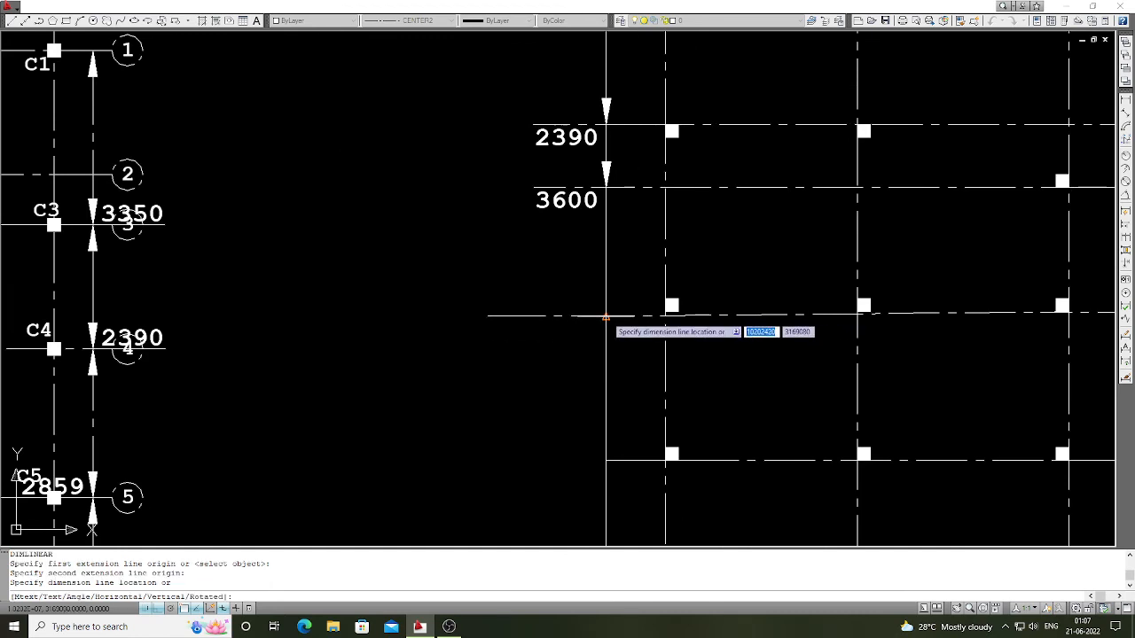
key(Escape)
Step: Erase the slanted segment of the fourth-row centre line that runs from the rectangle's left edge
scroll(640, 331, up, 3)
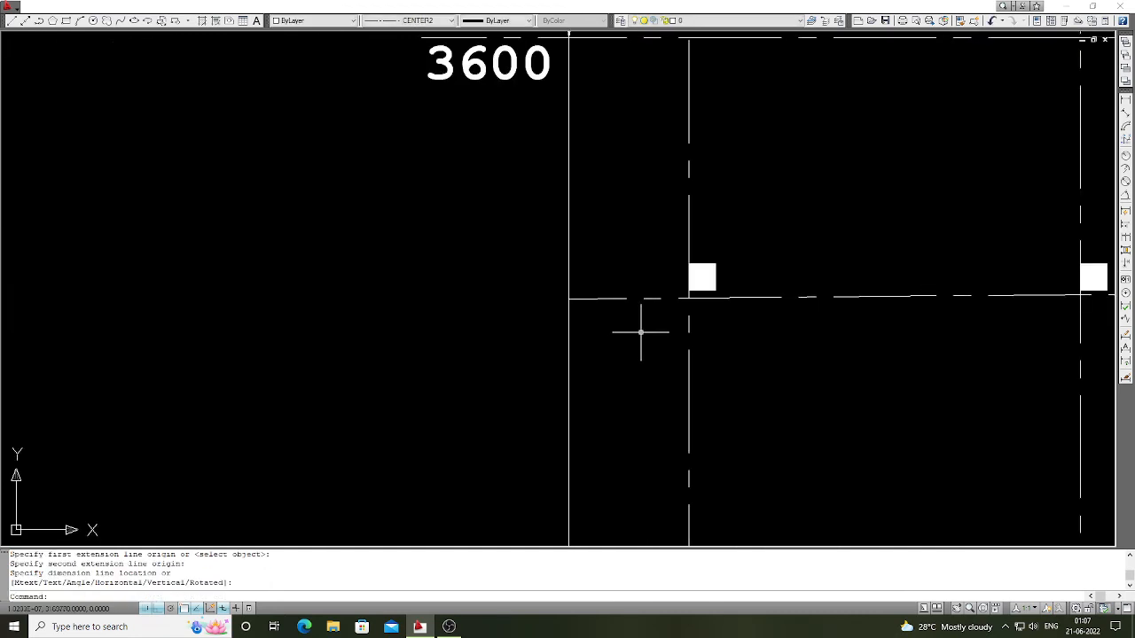
key(Return)
click(609, 317)
click(601, 294)
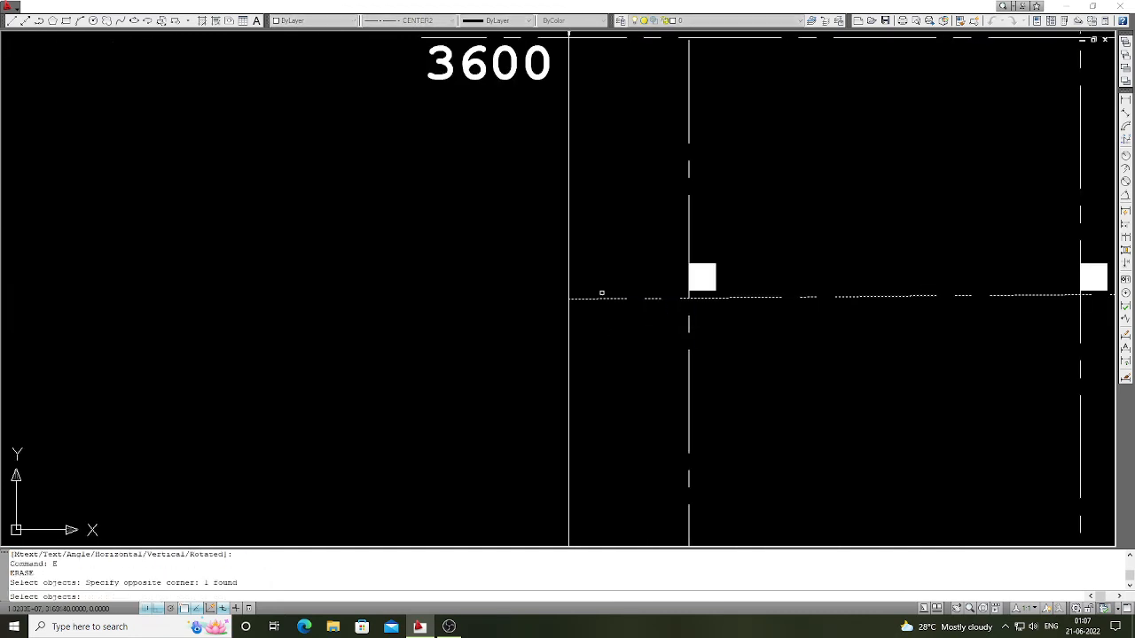
key(Return)
scroll(639, 326, down, 2)
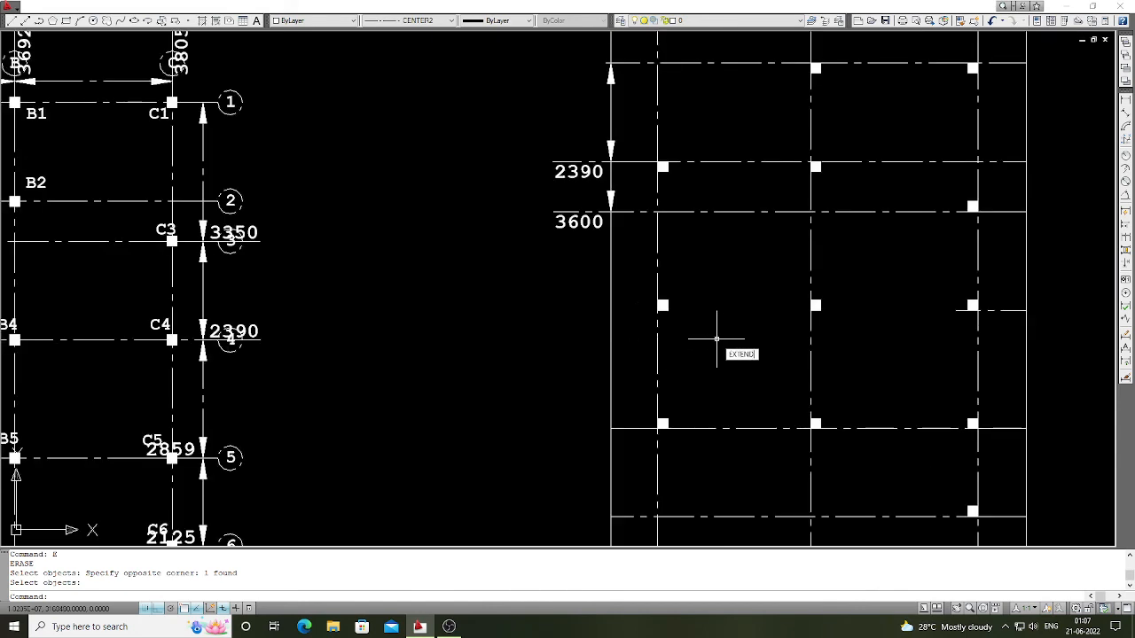
Step: Extend the remaining fourth-row centre line to the rectangle's left edge, using the rectangle as the boundary
key(Return)
click(679, 328)
click(593, 346)
key(Return)
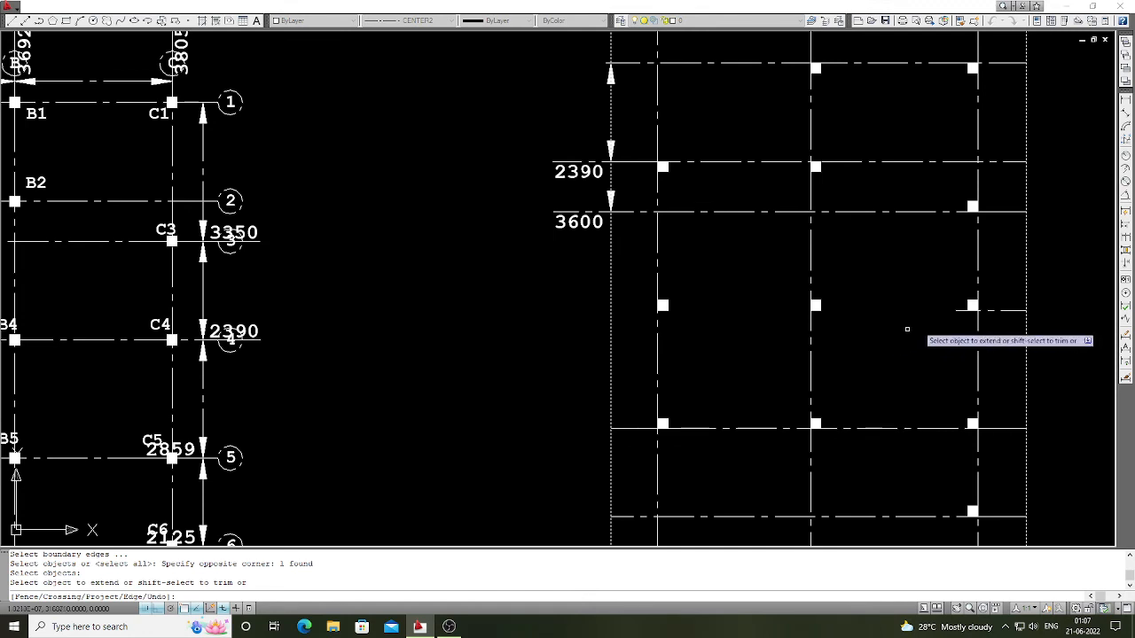
click(997, 310)
key(Return)
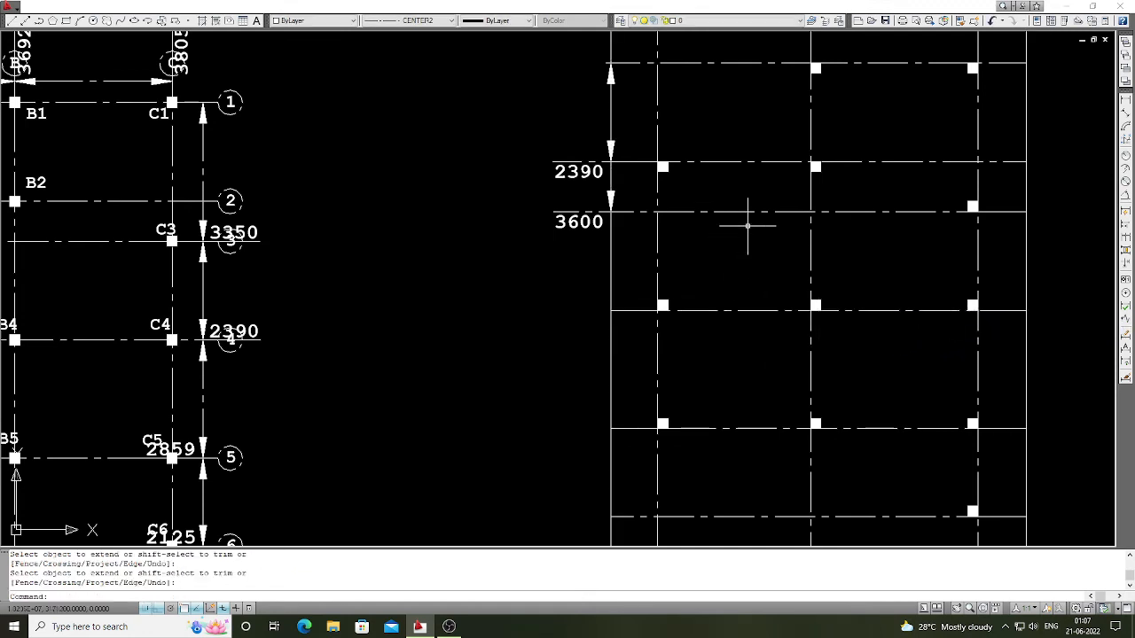
scroll(747, 226, up, 2)
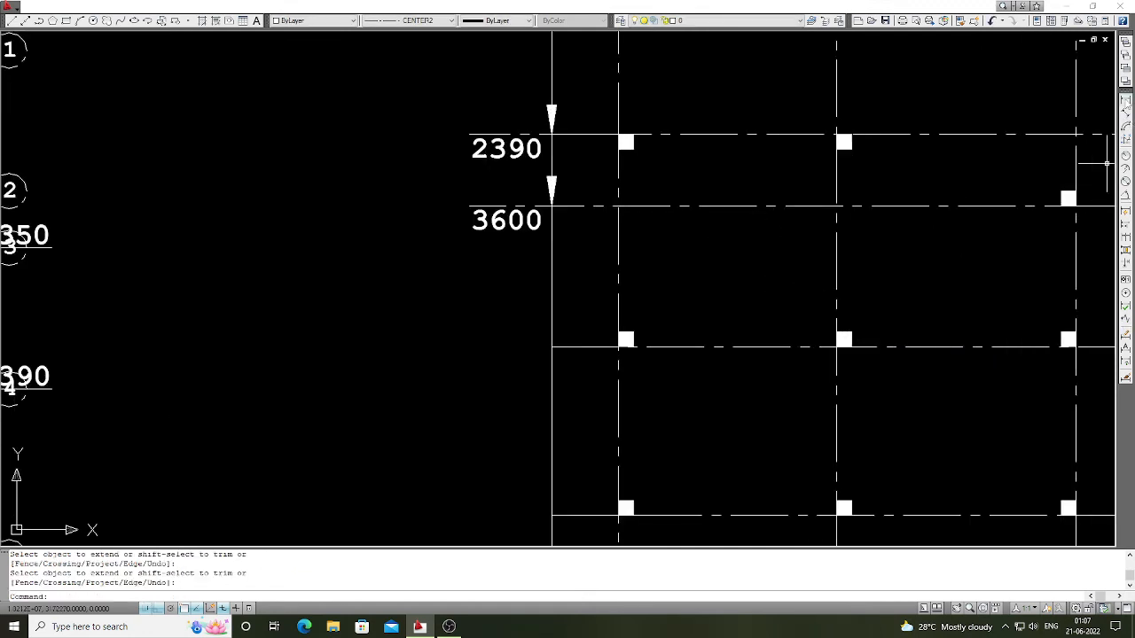
click(1126, 100)
click(620, 207)
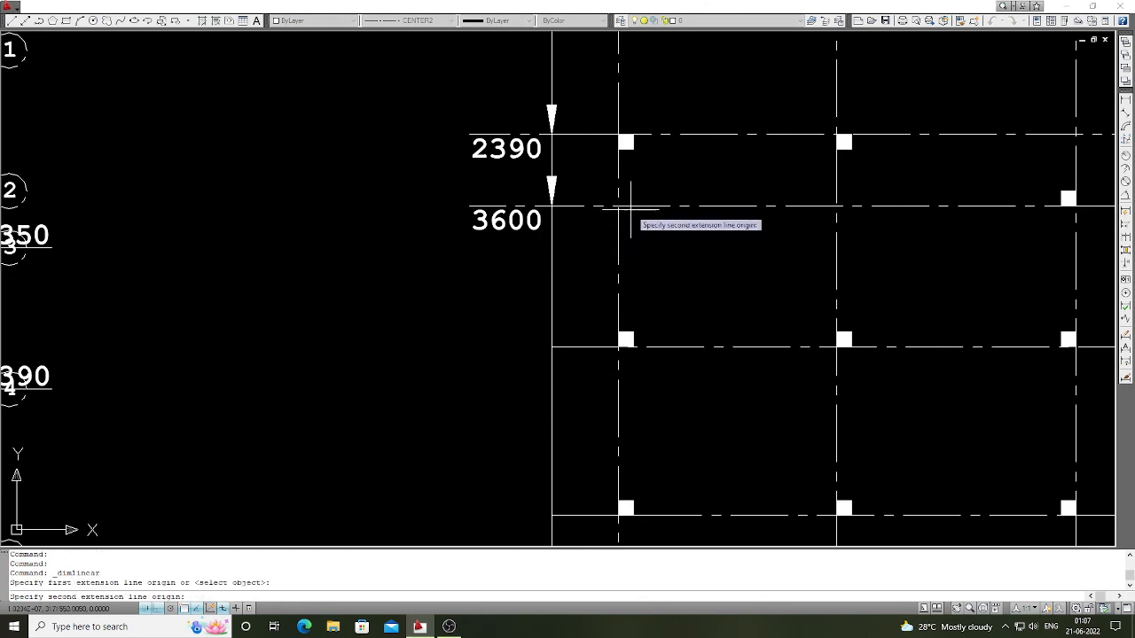
click(621, 342)
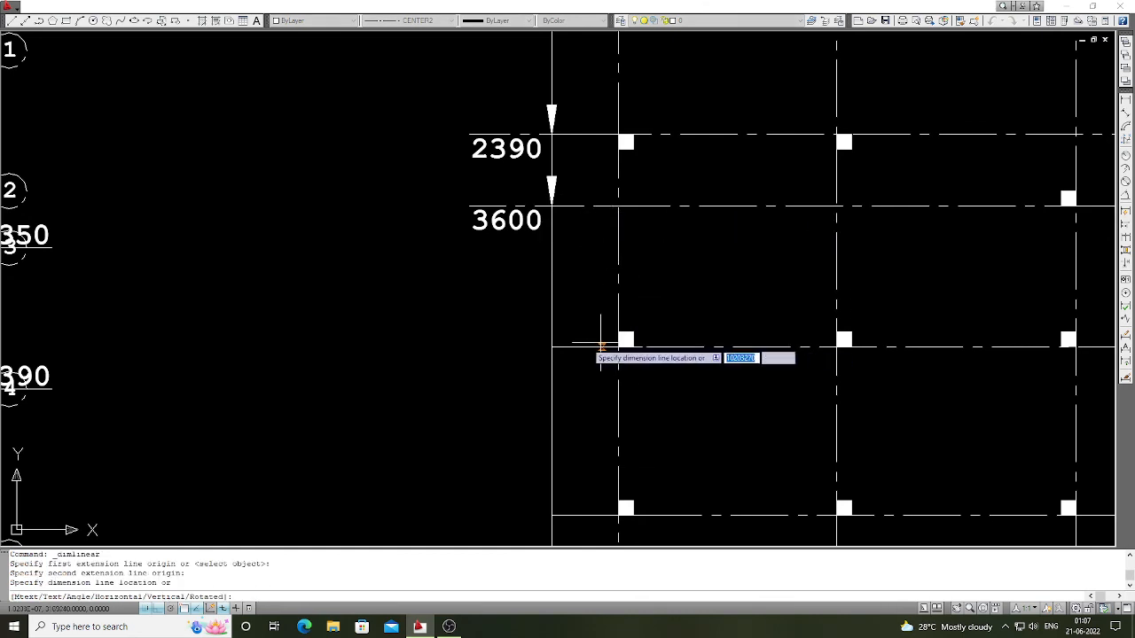
key(Escape)
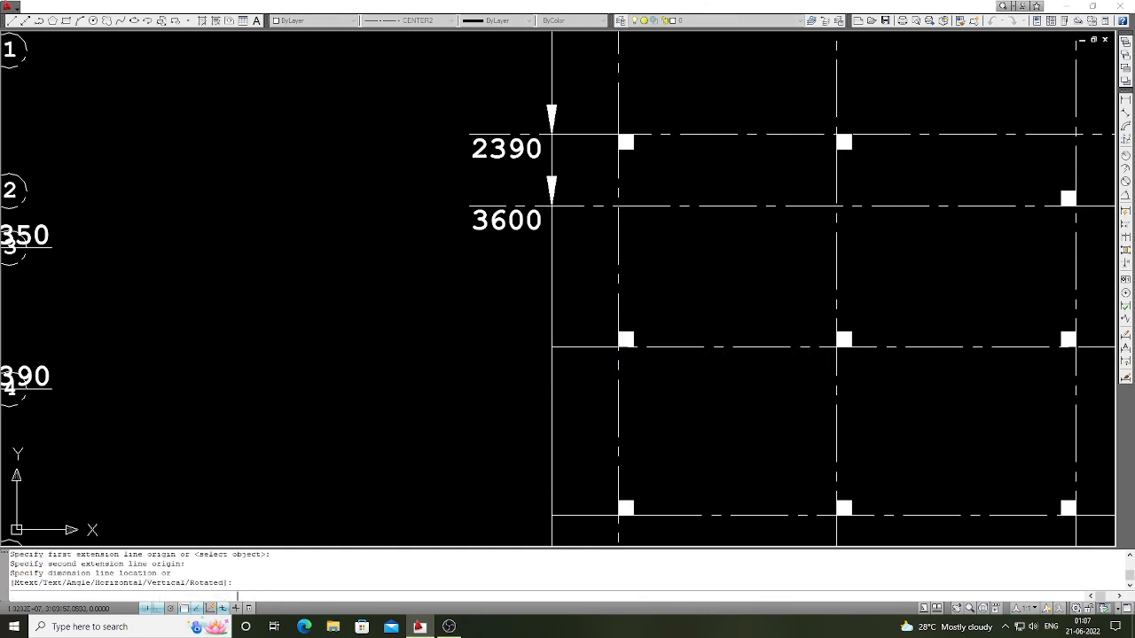
Step: Erase the fourth-row centre line that runs just below its columns
scroll(640, 351, up, 9)
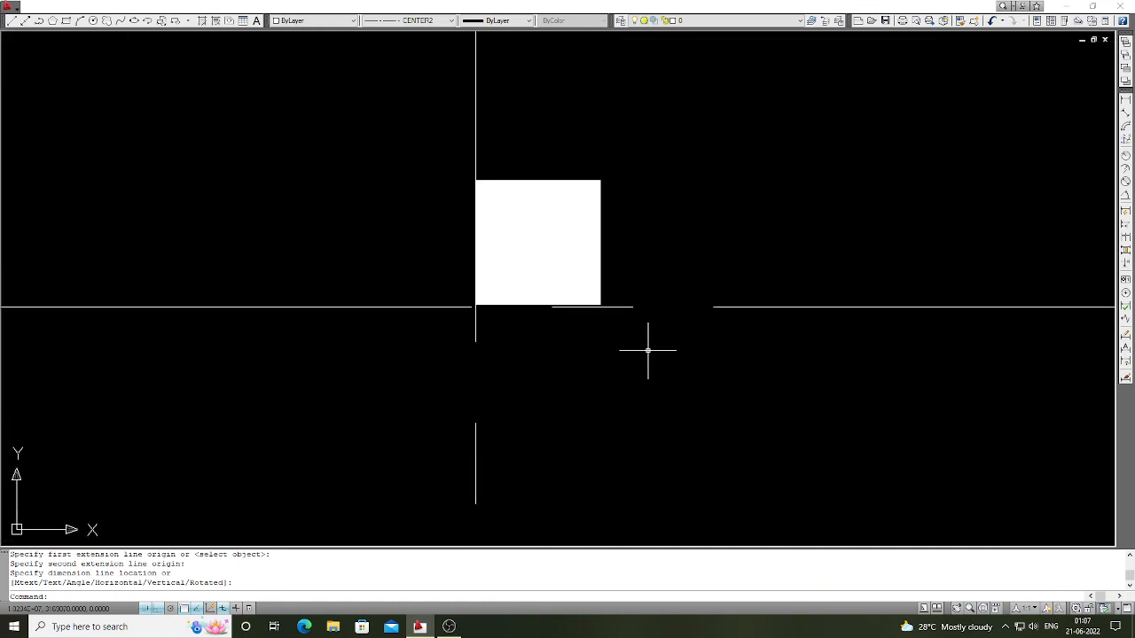
scroll(647, 351, down, 10)
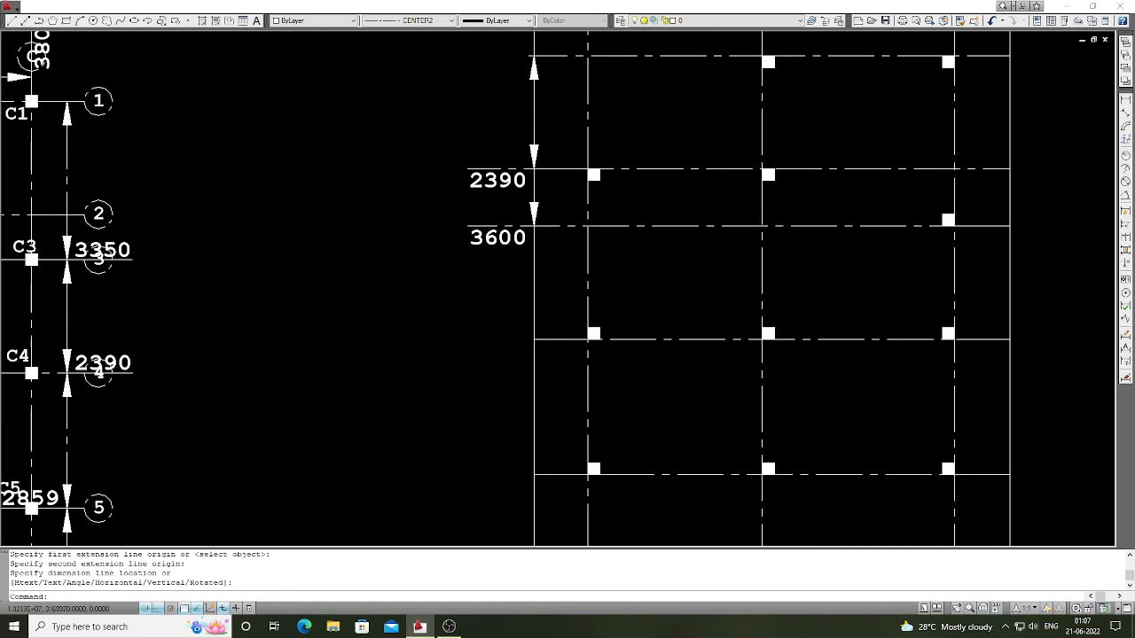
scroll(922, 348, up, 6)
scroll(908, 351, down, 4)
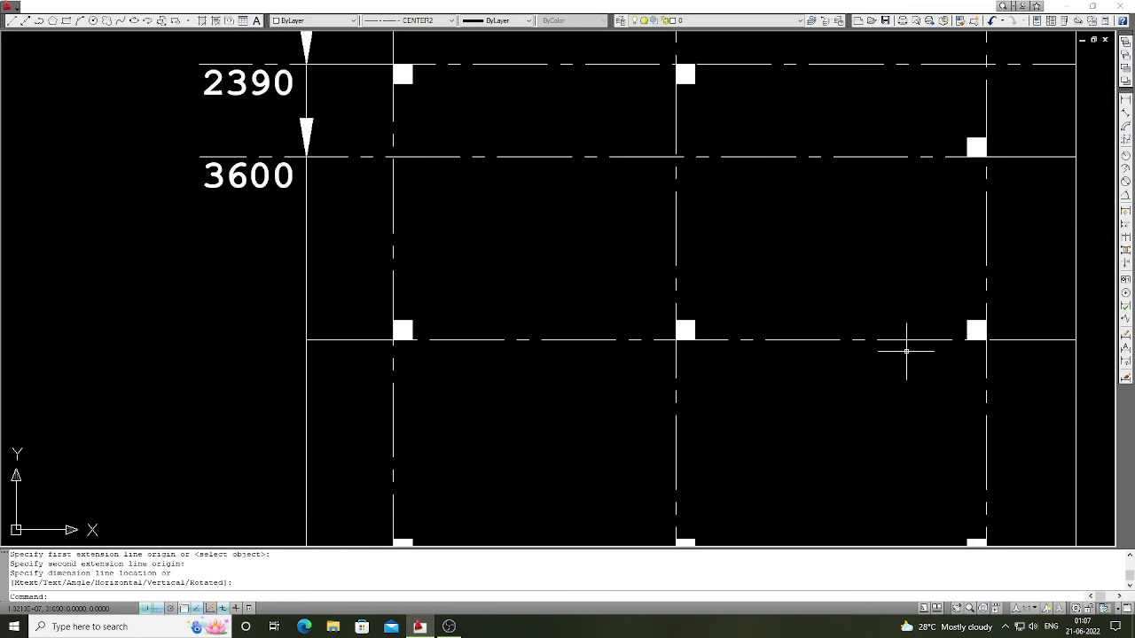
key(Return)
click(941, 348)
click(882, 324)
key(Return)
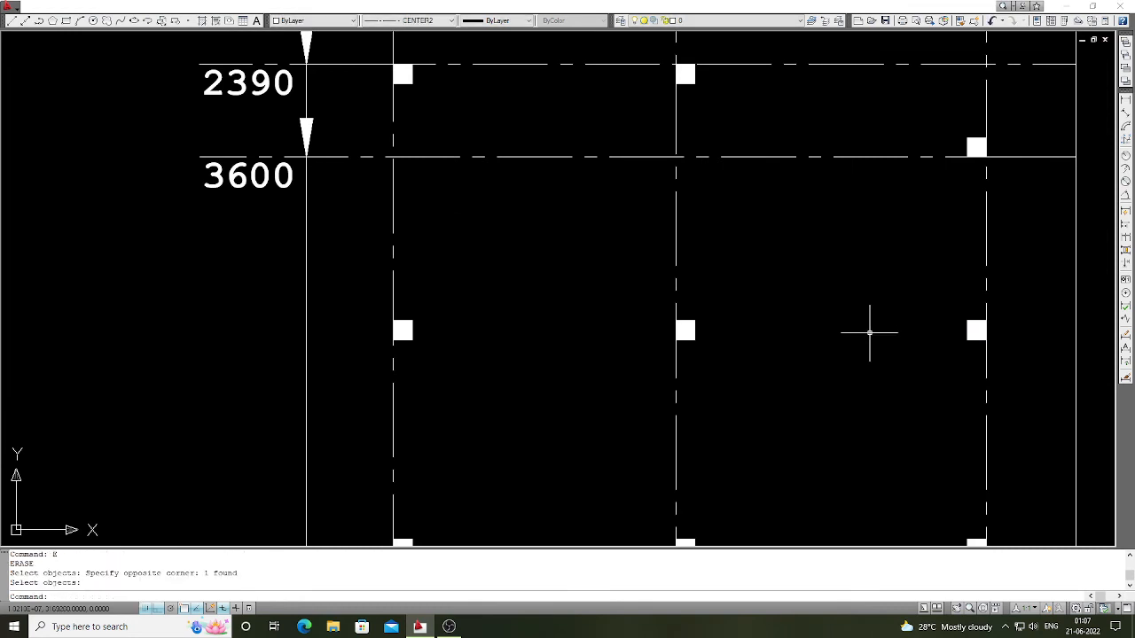
Step: Draw a horizontal line from the upper right corner of the fourth row's middle column to the rectangle's right edge
text(l)
key(Return)
scroll(753, 332, up, 2)
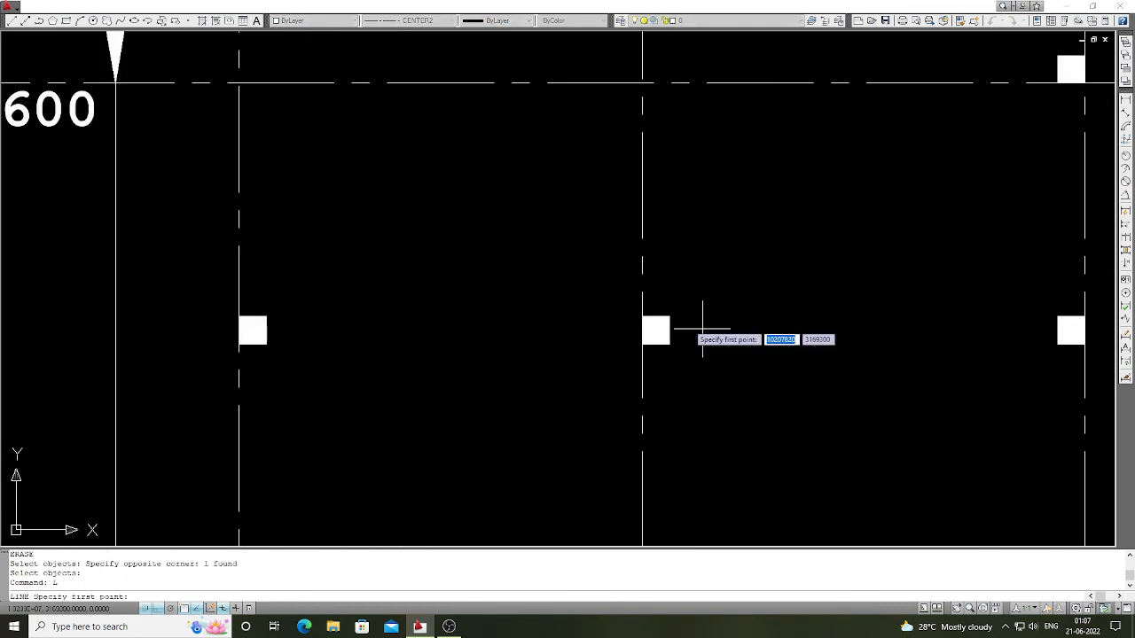
click(669, 316)
scroll(669, 316, down, 2)
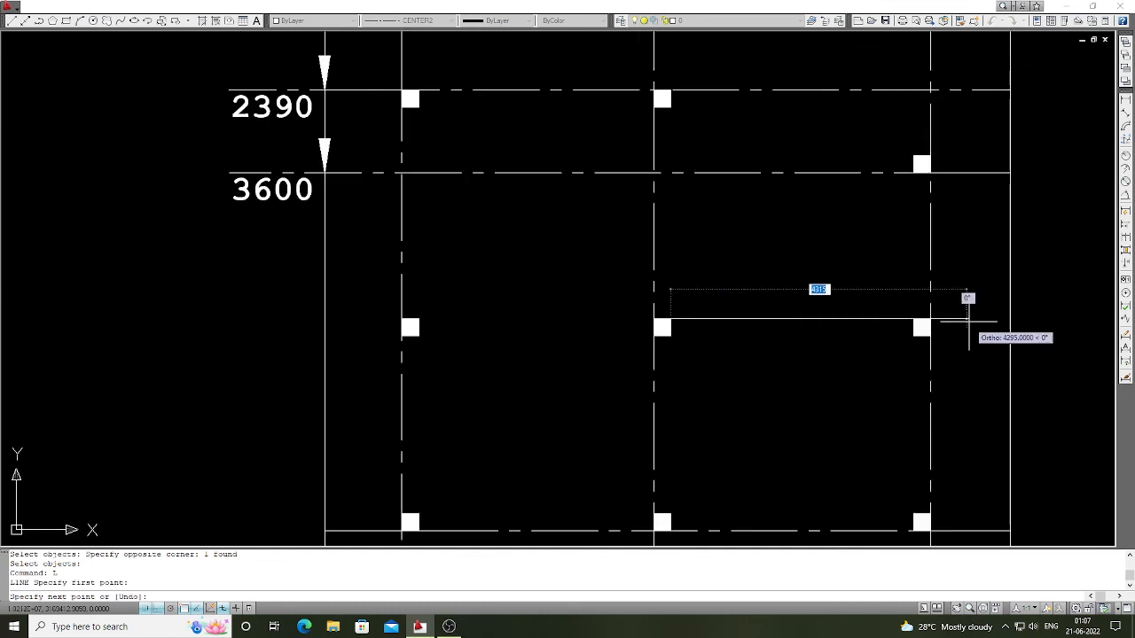
click(1009, 317)
key(Return)
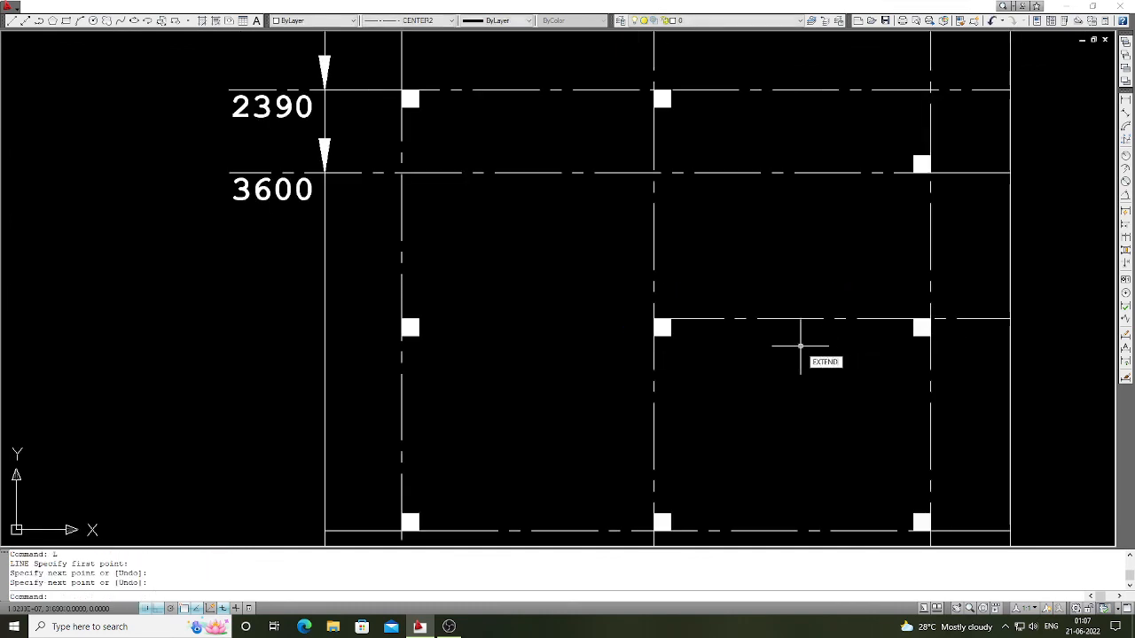
Step: Extend the new fourth-row centre line to the rectangle's left edge, using the rectangle as the boundary
key(Return)
click(353, 354)
click(302, 325)
key(Return)
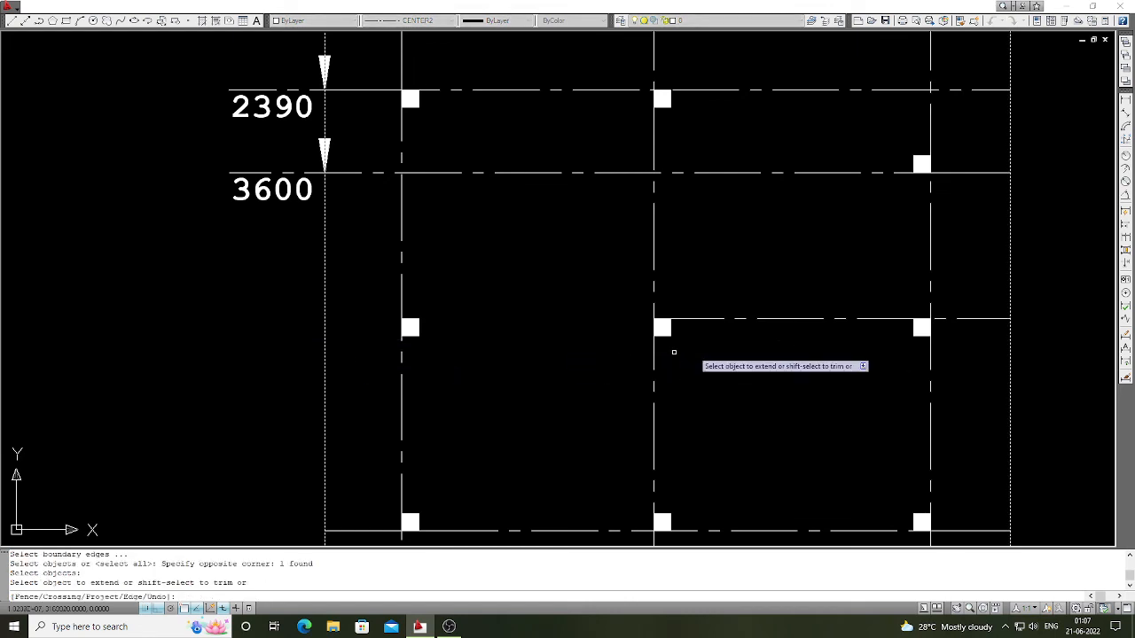
click(688, 312)
key(Return)
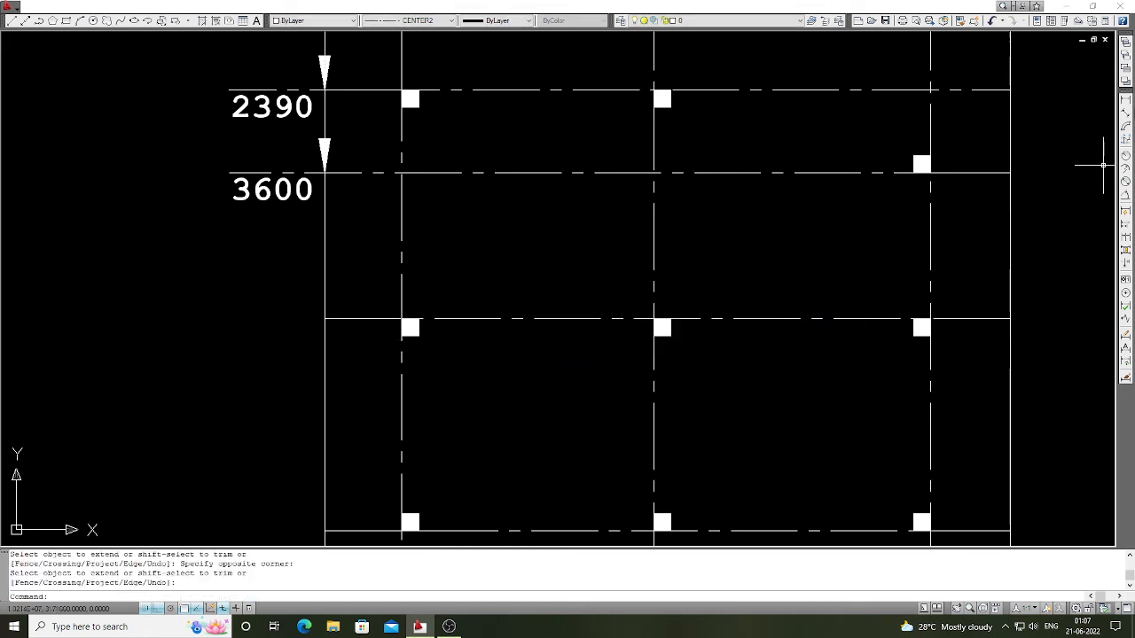
Step: Add a vertical linear dimension between the third and fourth row grid lines along the rectangle's left edge
click(1126, 100)
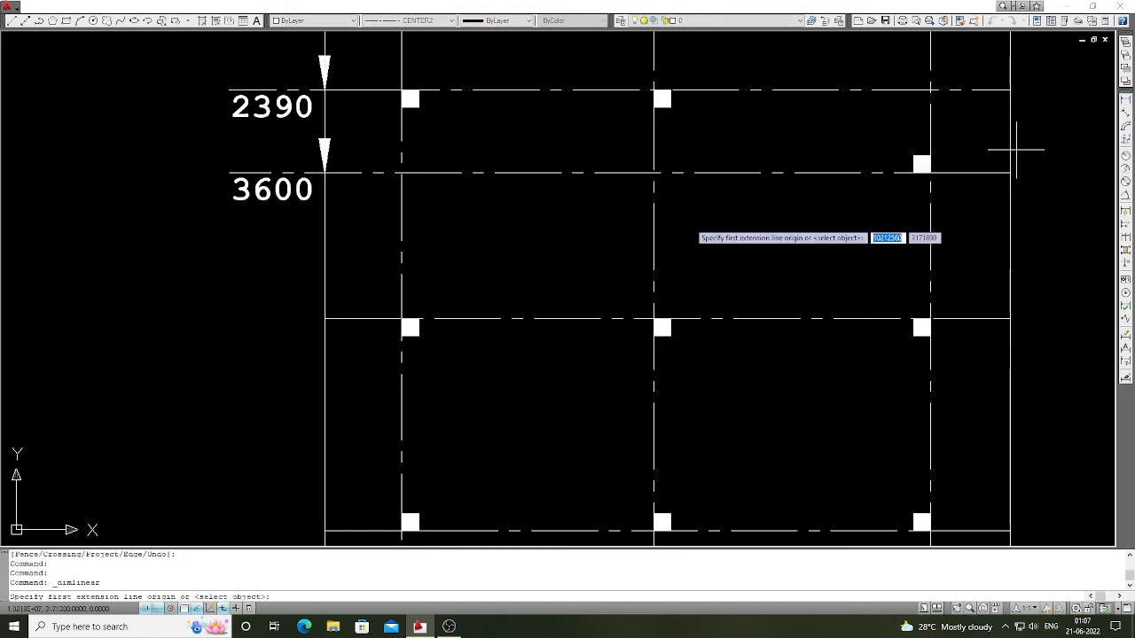
click(344, 173)
click(347, 318)
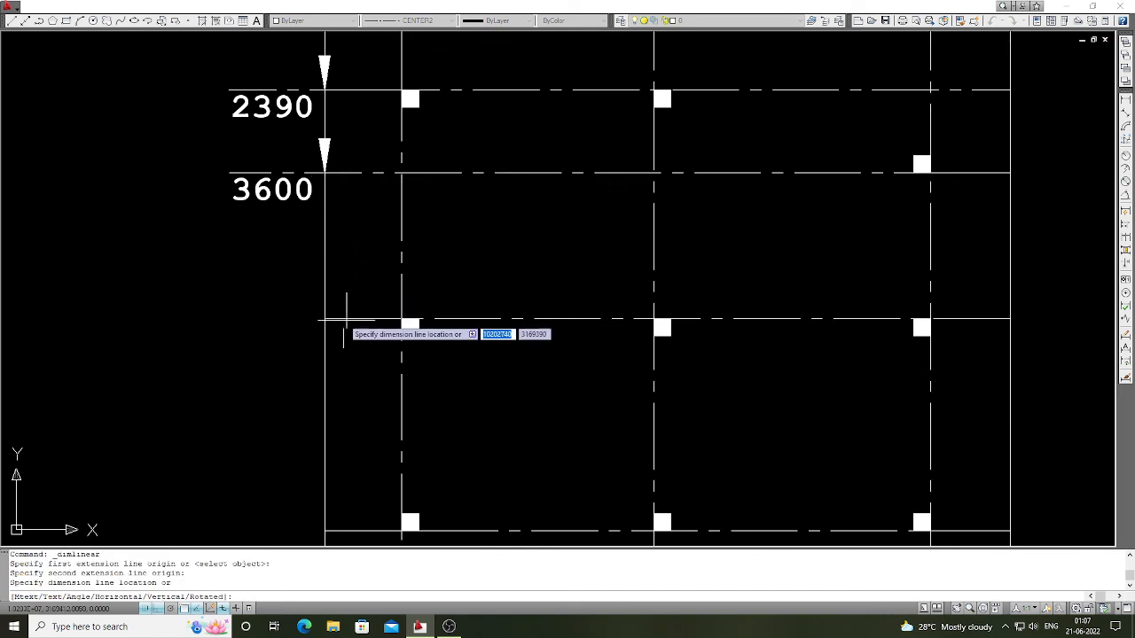
click(325, 318)
key(Return)
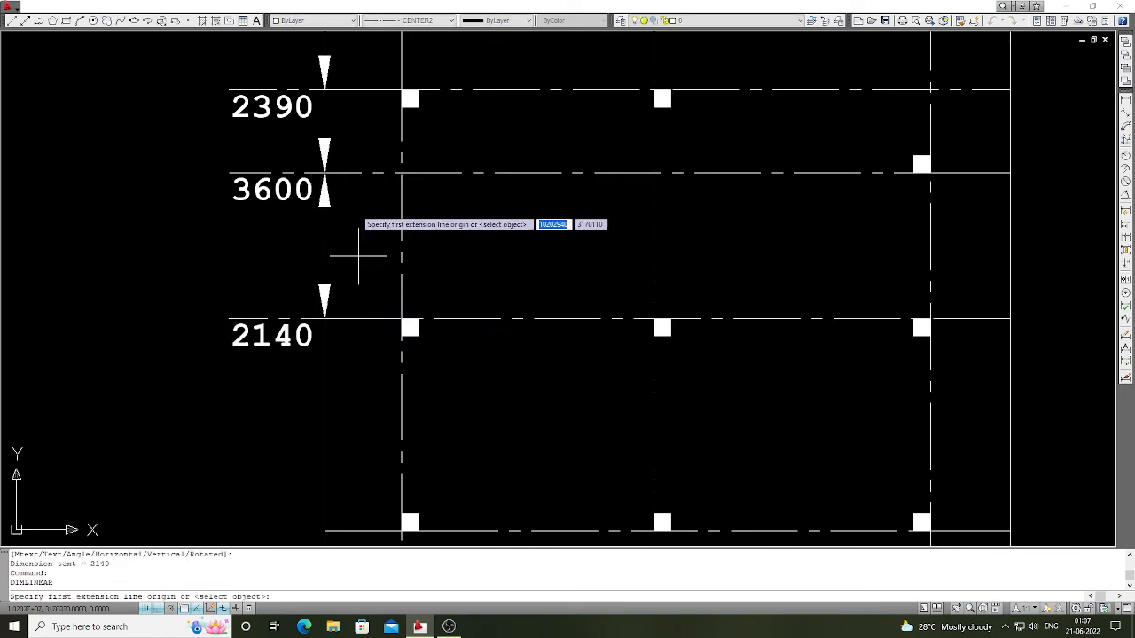
key(Return)
key(Return)
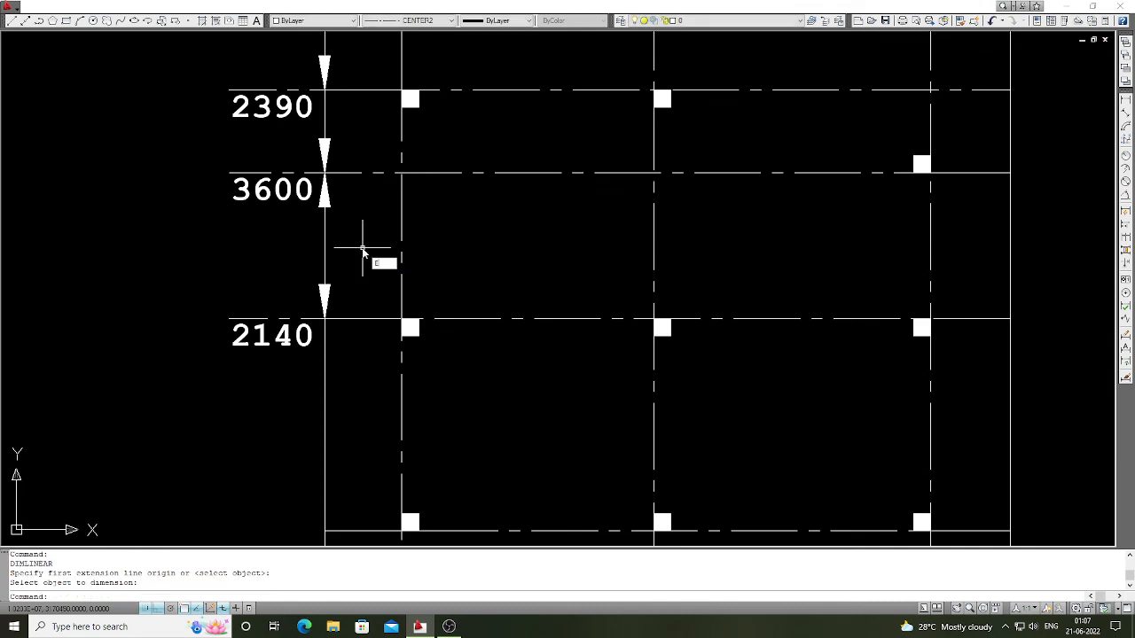
Step: Erase the dimension between the third and fourth row grid lines
text(E)
key(Return)
key(Return)
scroll(292, 344, down, 1)
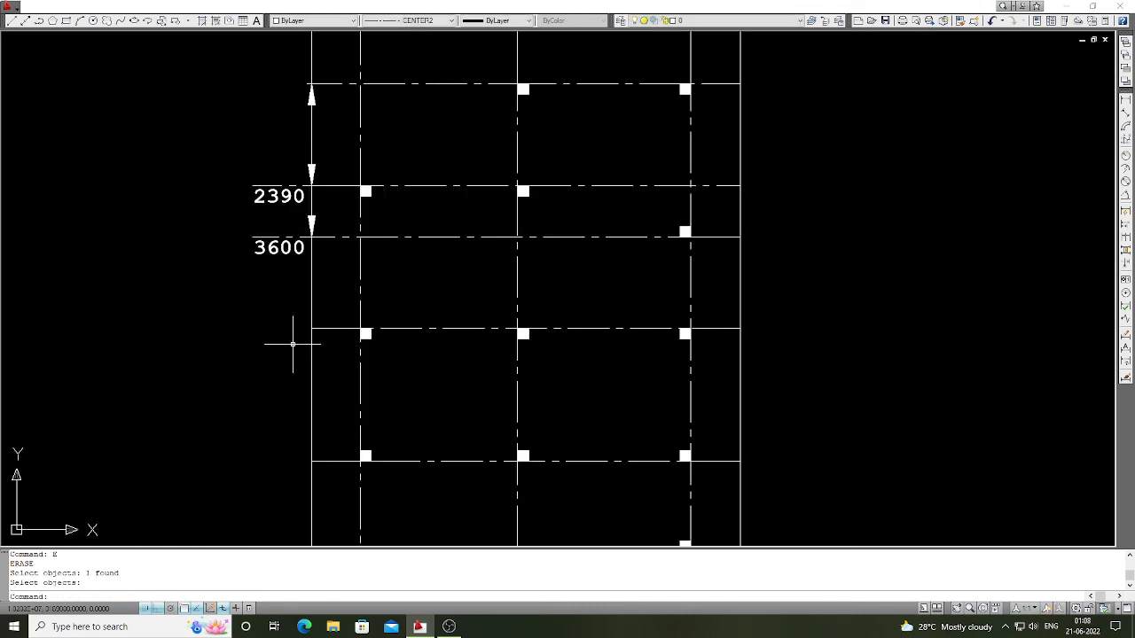
Step: Add a vertical linear dimension from the first to the fourth row grid line along the rectangle's left edge
click(1125, 102)
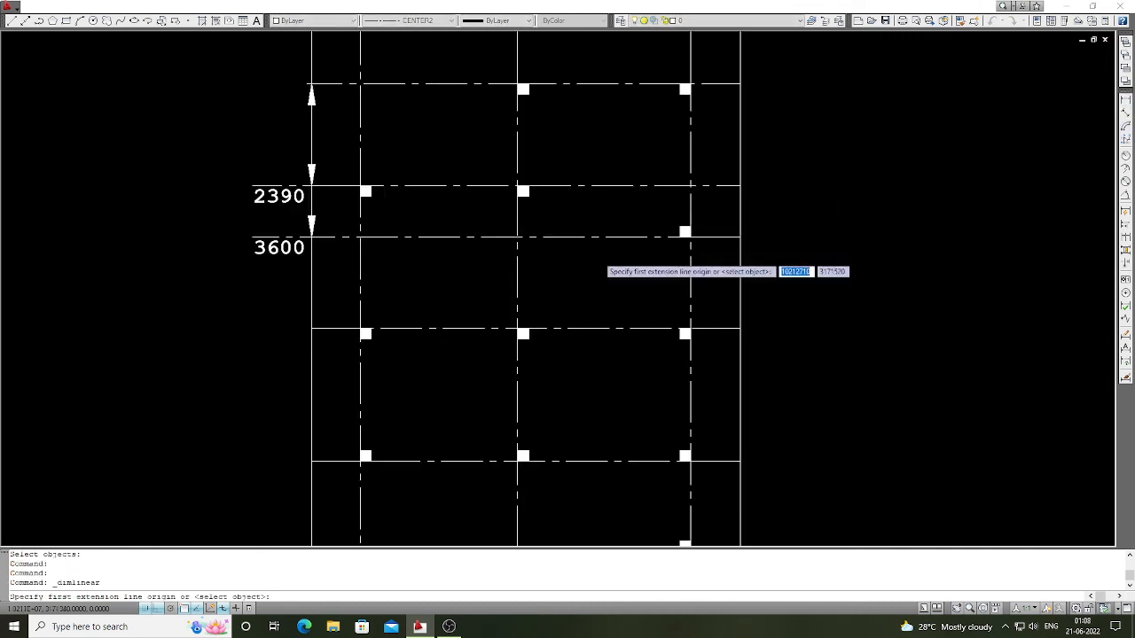
scroll(603, 248, down, 2)
scroll(461, 146, up, 1)
click(463, 139)
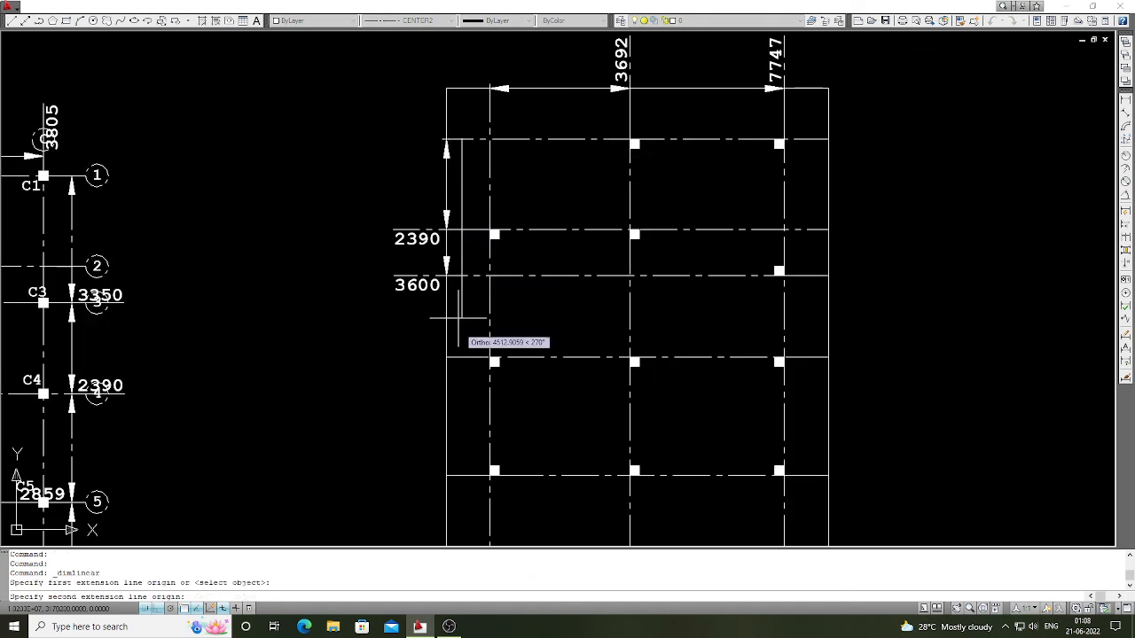
click(445, 358)
click(445, 358)
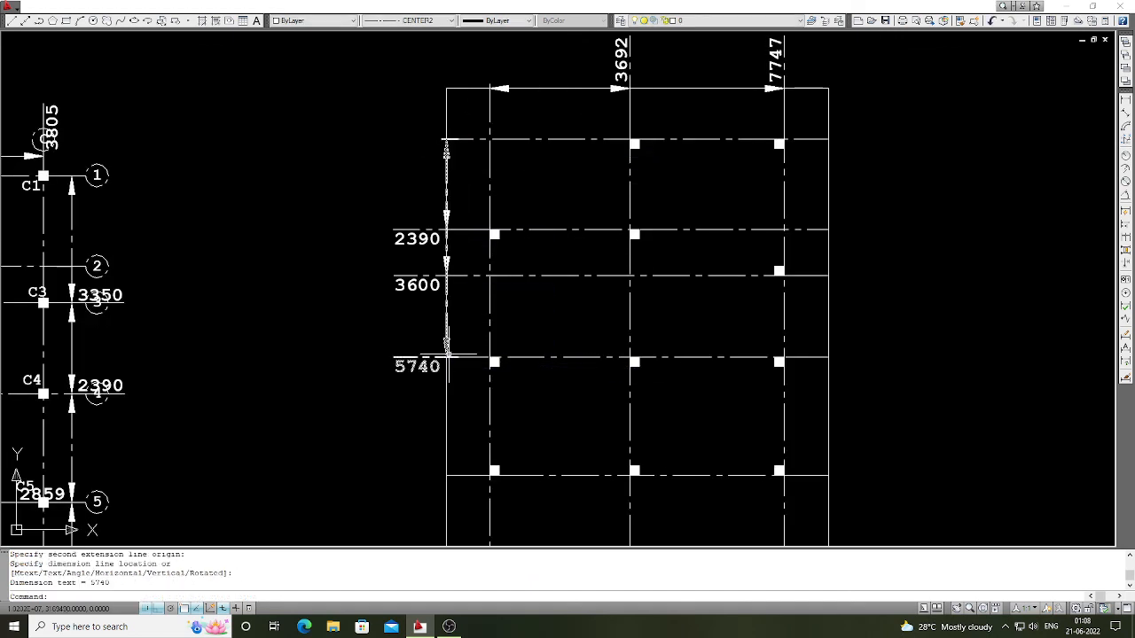
Step: Add a vertical linear dimension from the first to the fifth row grid line along the rectangle's left edge
key(Return)
click(470, 140)
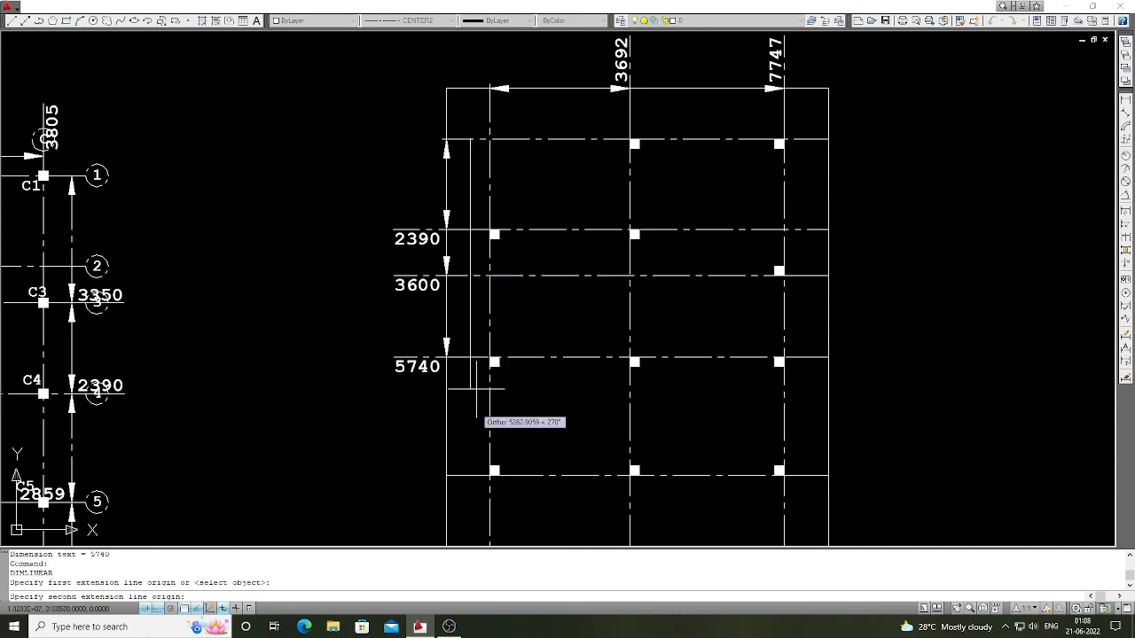
click(462, 476)
click(445, 475)
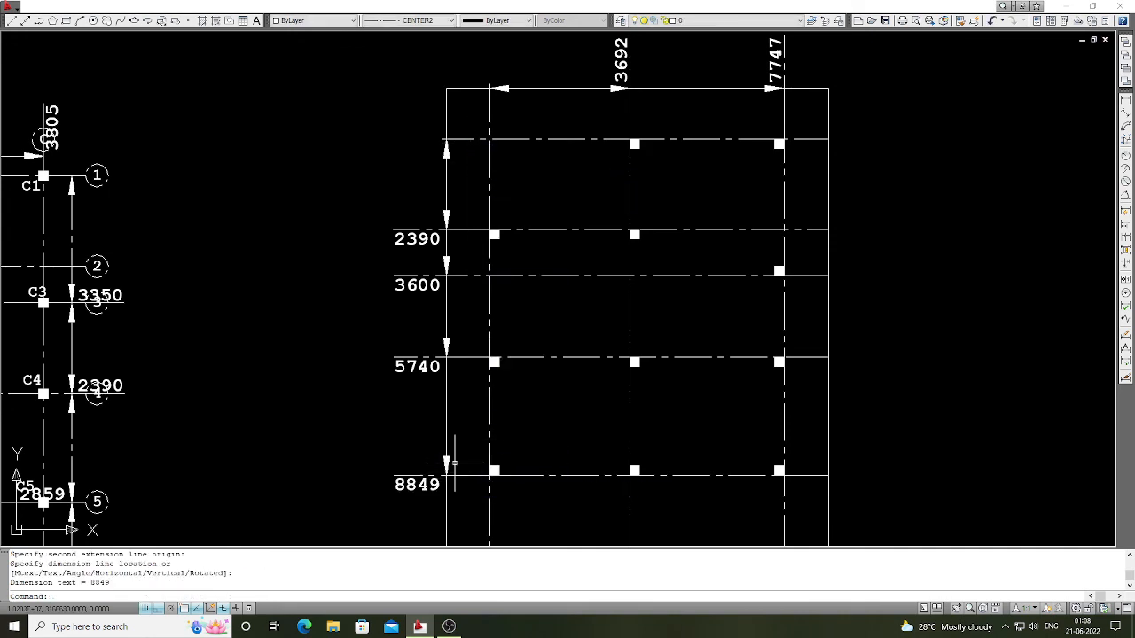
Step: Add a vertical linear dimension from the first to the sixth row grid line along the rectangle's left edge
key(Return)
click(470, 139)
scroll(465, 408, down, 2)
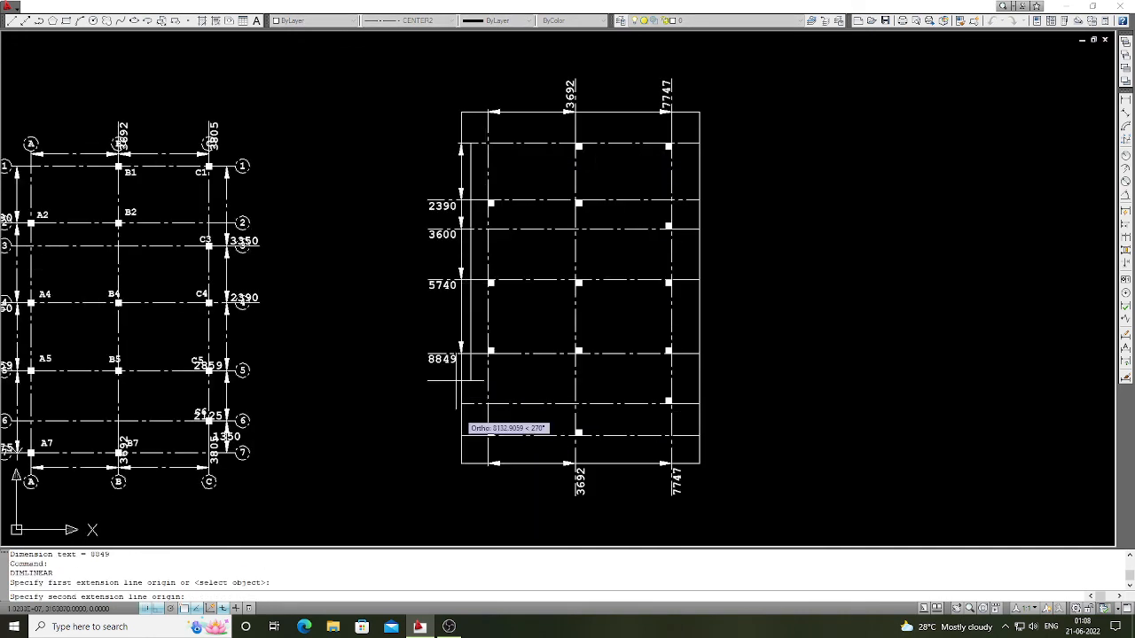
scroll(470, 398, up, 3)
click(471, 388)
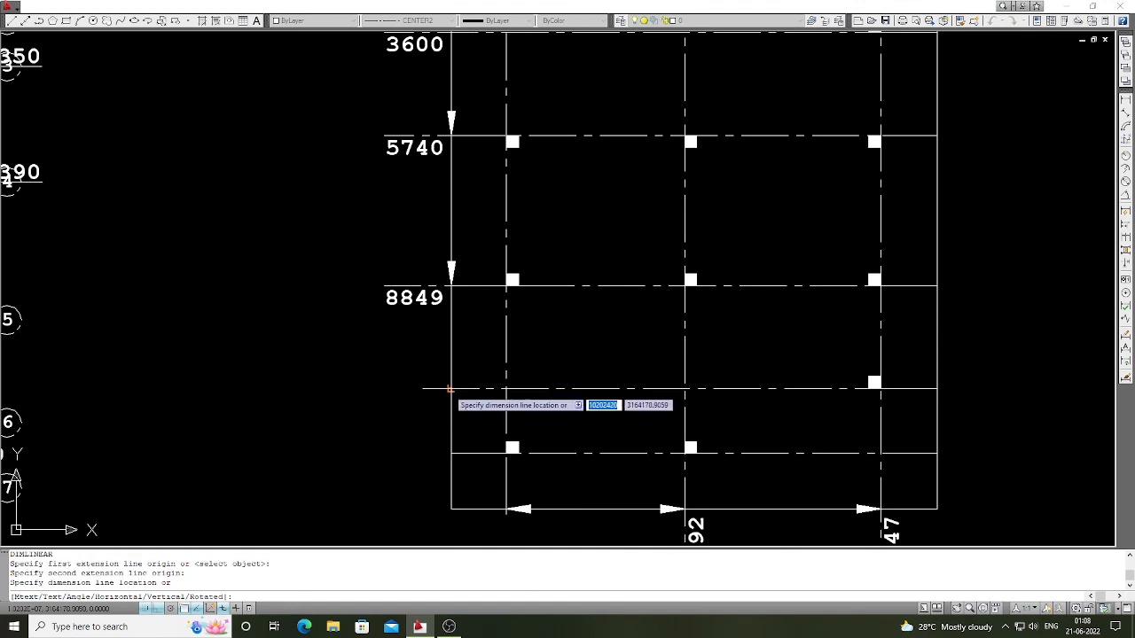
click(447, 390)
Step: Add a vertical linear dimension from the first to the seventh row grid line along the rectangle's left edge
scroll(457, 372, down, 2)
key(Return)
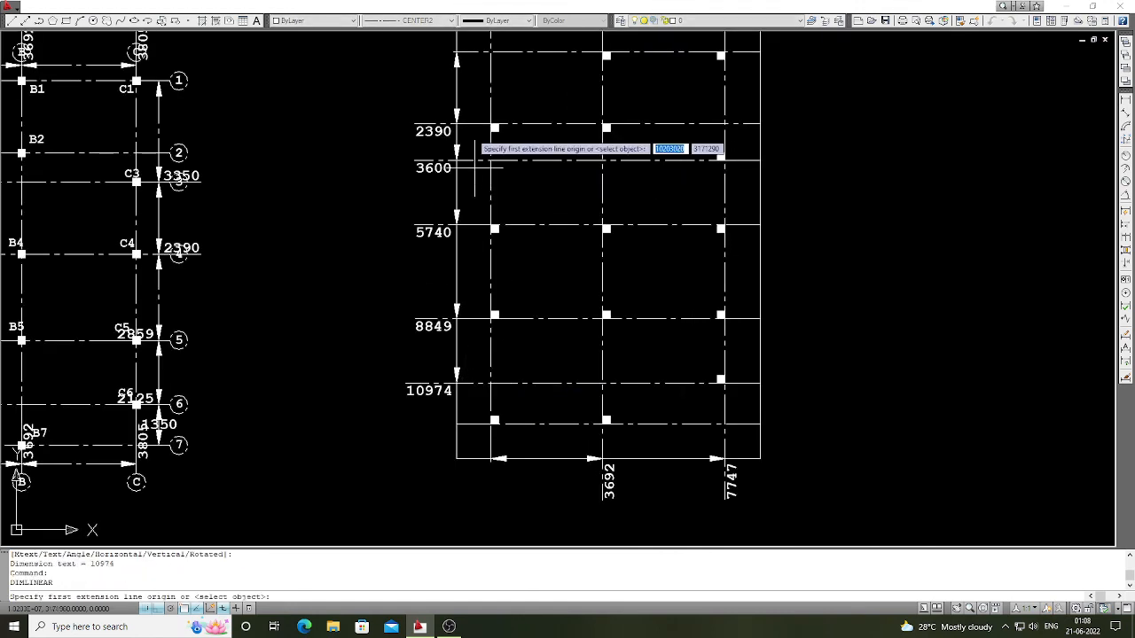
click(471, 50)
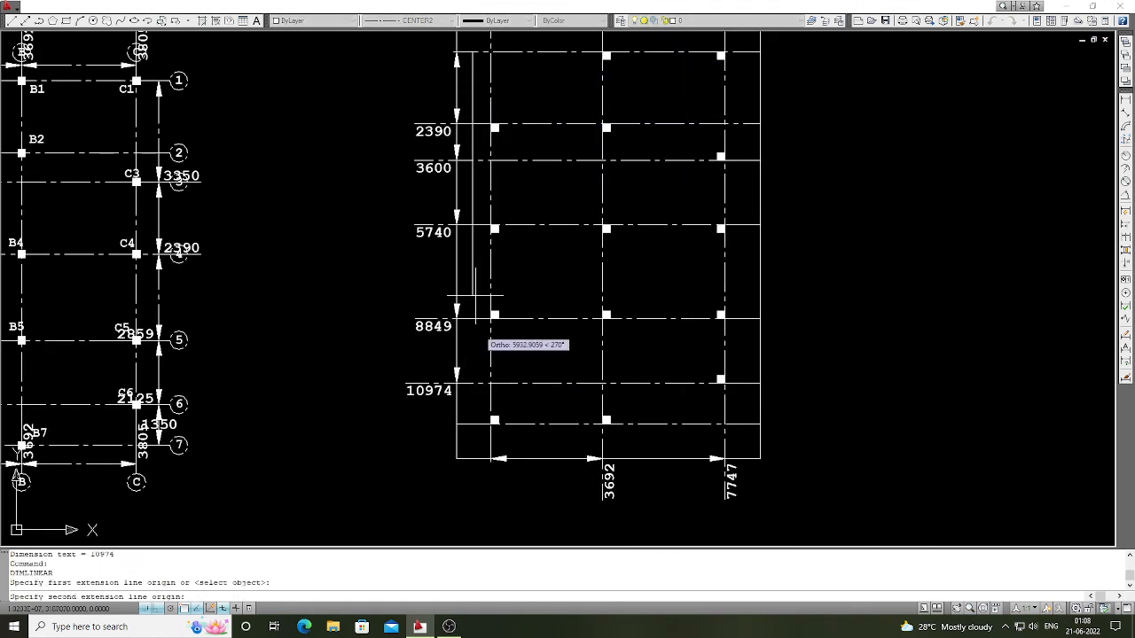
click(471, 424)
click(454, 425)
Step: Add a vertical linear dimension between the first and second row grid lines along the rectangle's right edge
scroll(479, 390, down, 2)
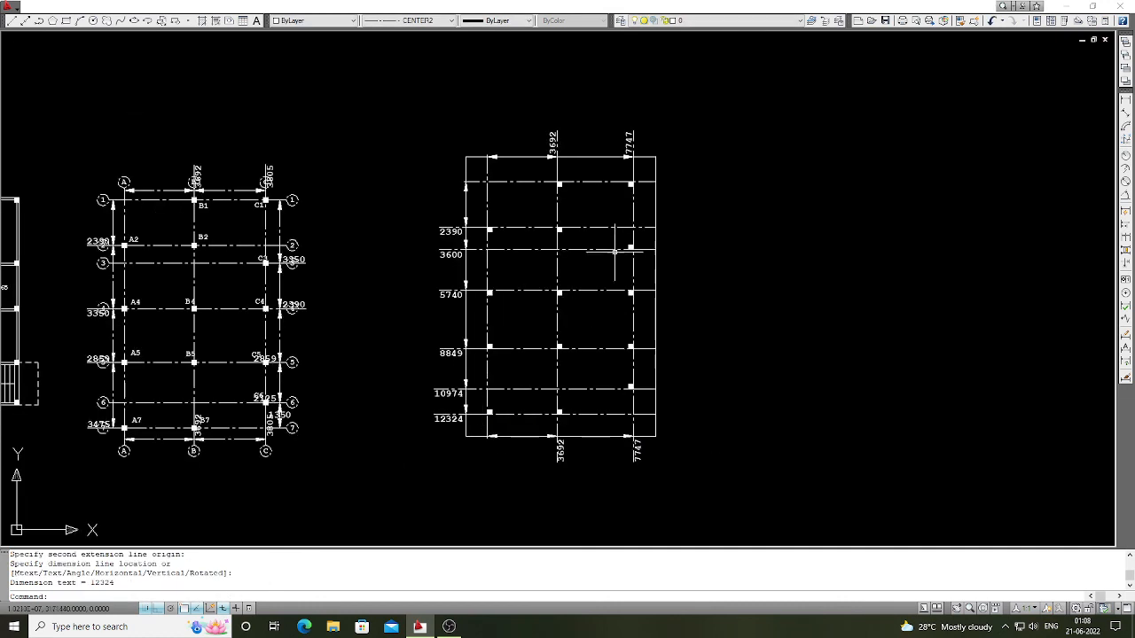
scroll(653, 164, up, 3)
key(Return)
click(652, 187)
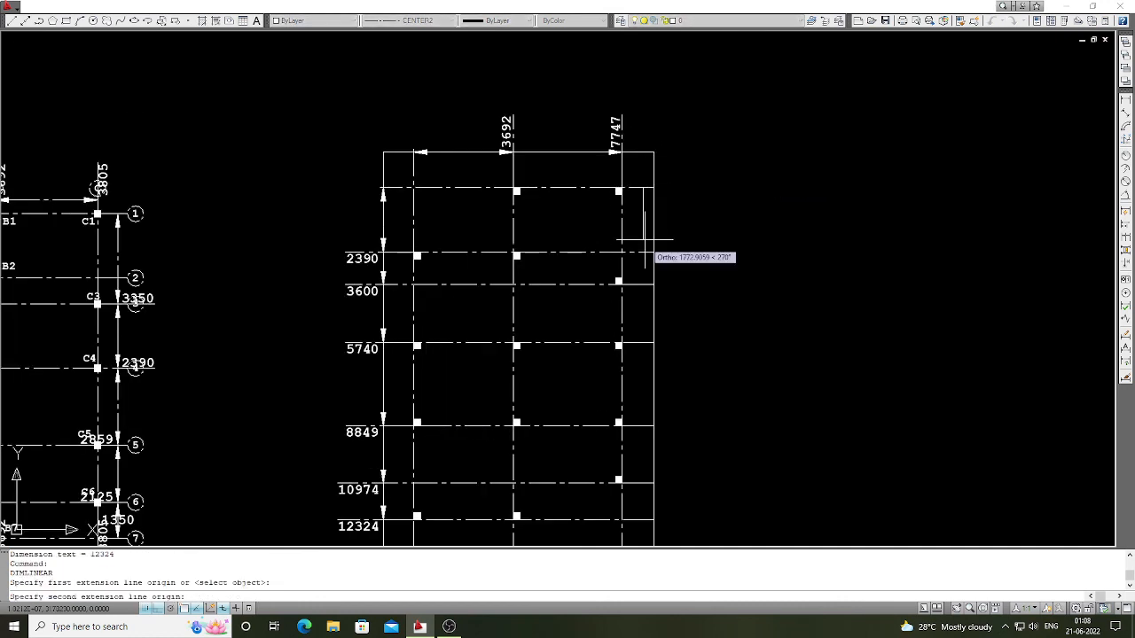
click(642, 253)
click(652, 253)
Step: Add a vertical linear dimension from the first to the third row grid line along the rectangle's right edge
key(Return)
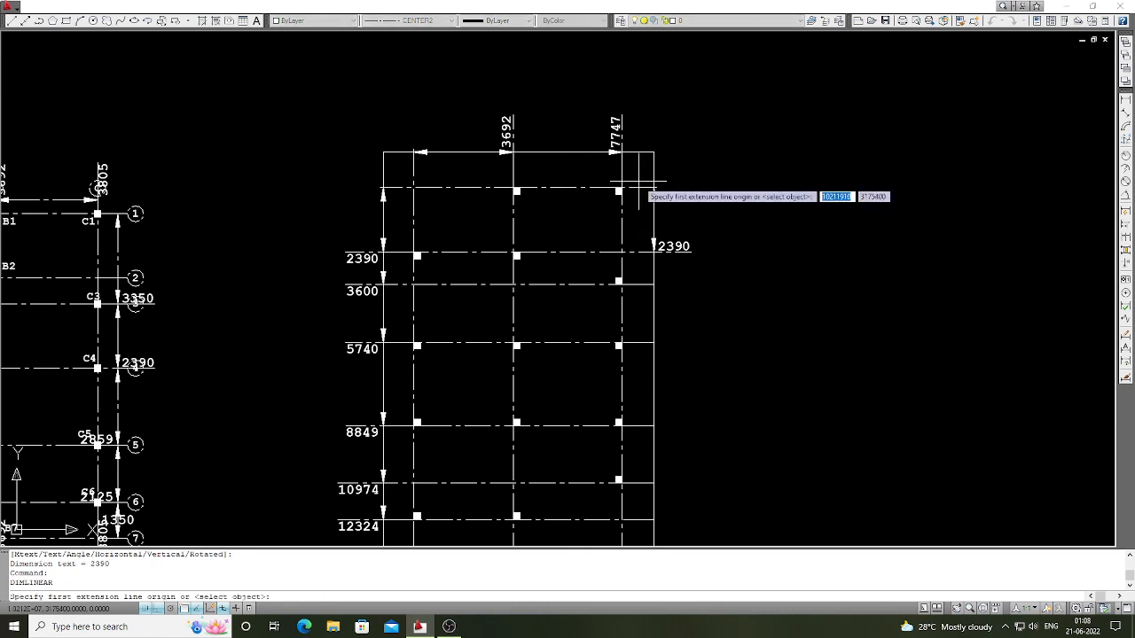
click(641, 196)
scroll(642, 295, up, 3)
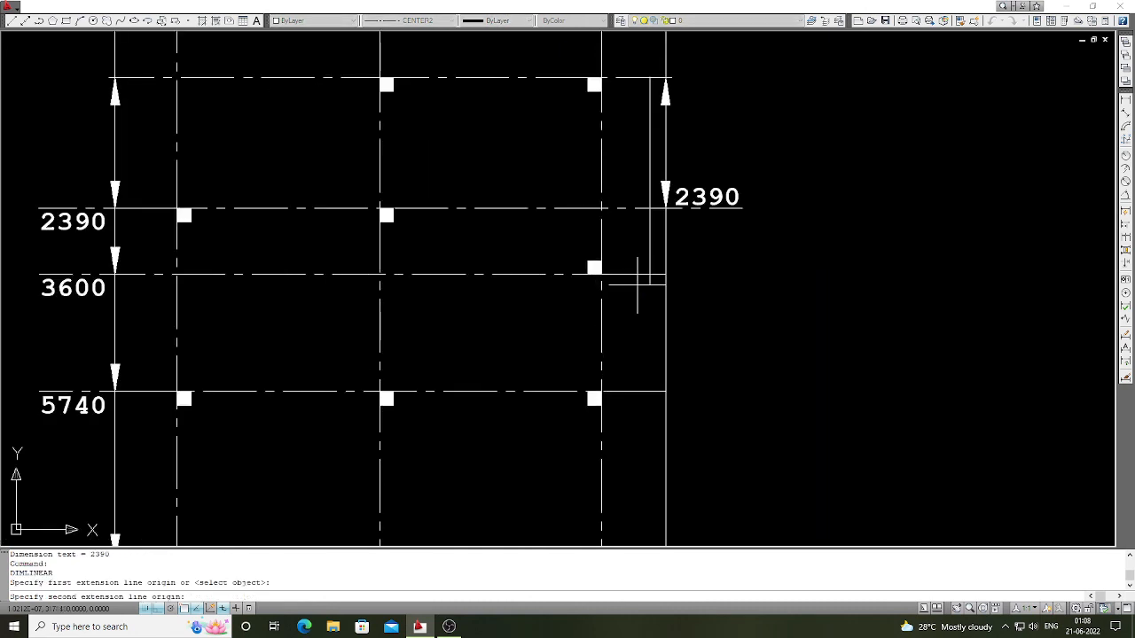
click(651, 285)
click(664, 275)
Step: Add a vertical linear dimension from the first to the fourth row grid line along the rectangle's right edge
scroll(664, 273, down, 2)
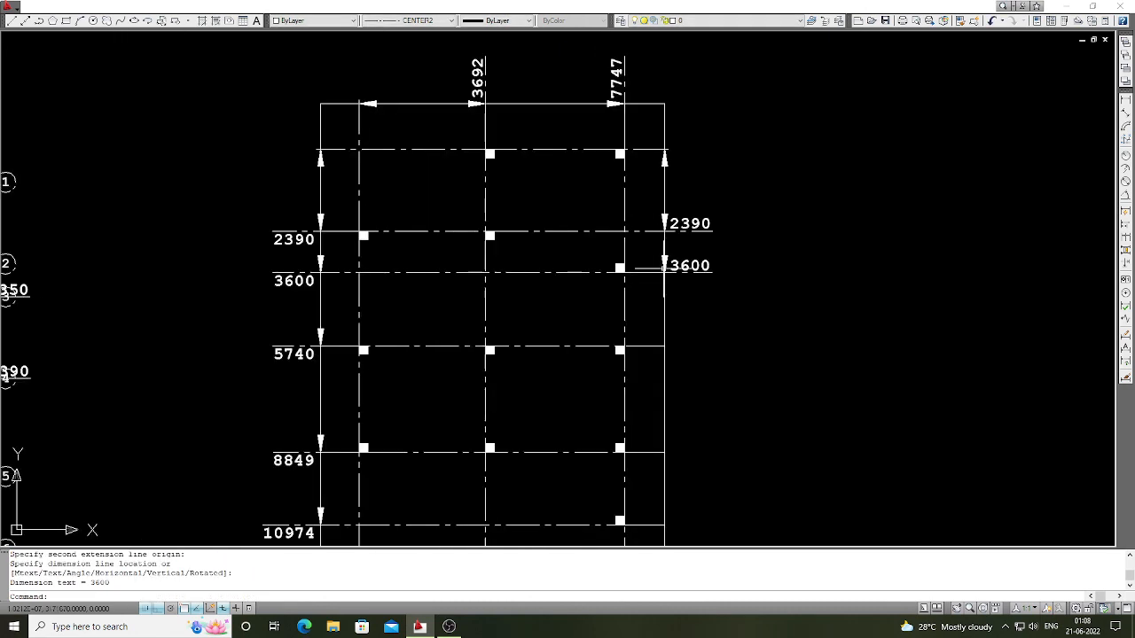
key(Return)
click(654, 150)
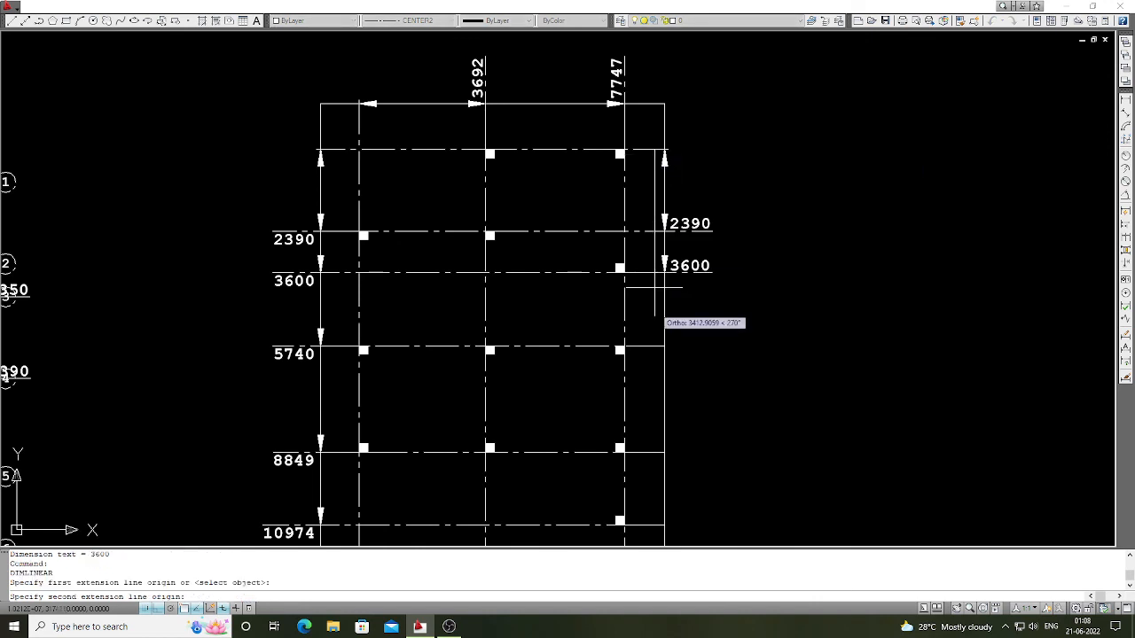
click(653, 346)
click(662, 345)
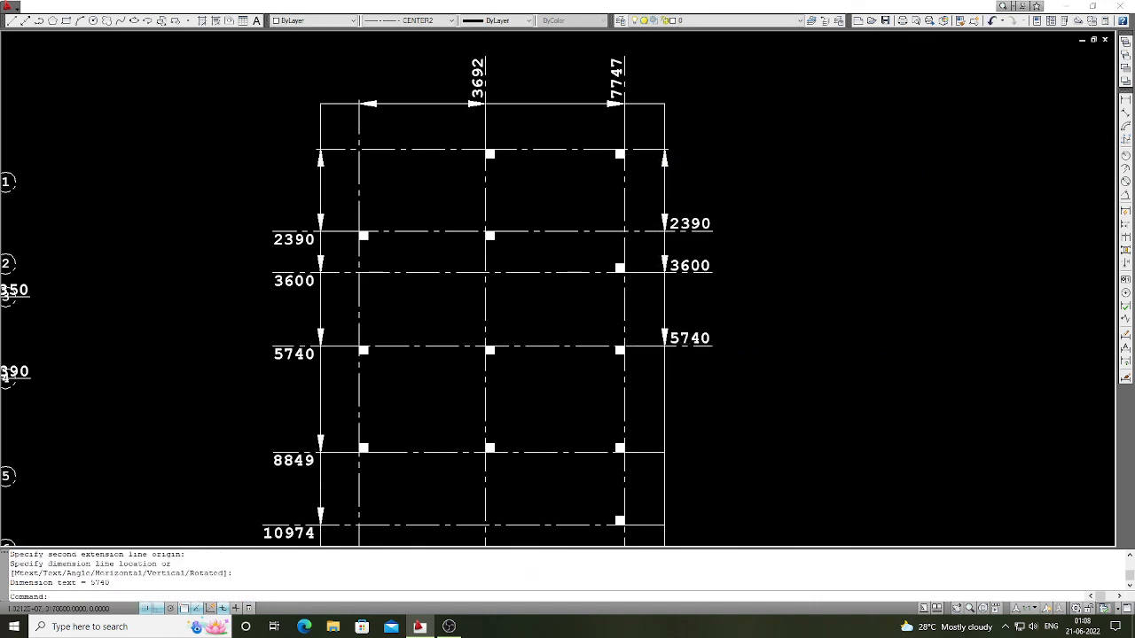
Step: Add a vertical linear dimension from the first to the fifth row grid line along the rectangle's right edge
scroll(662, 344, down, 2)
key(Return)
click(655, 208)
scroll(658, 265, down, 2)
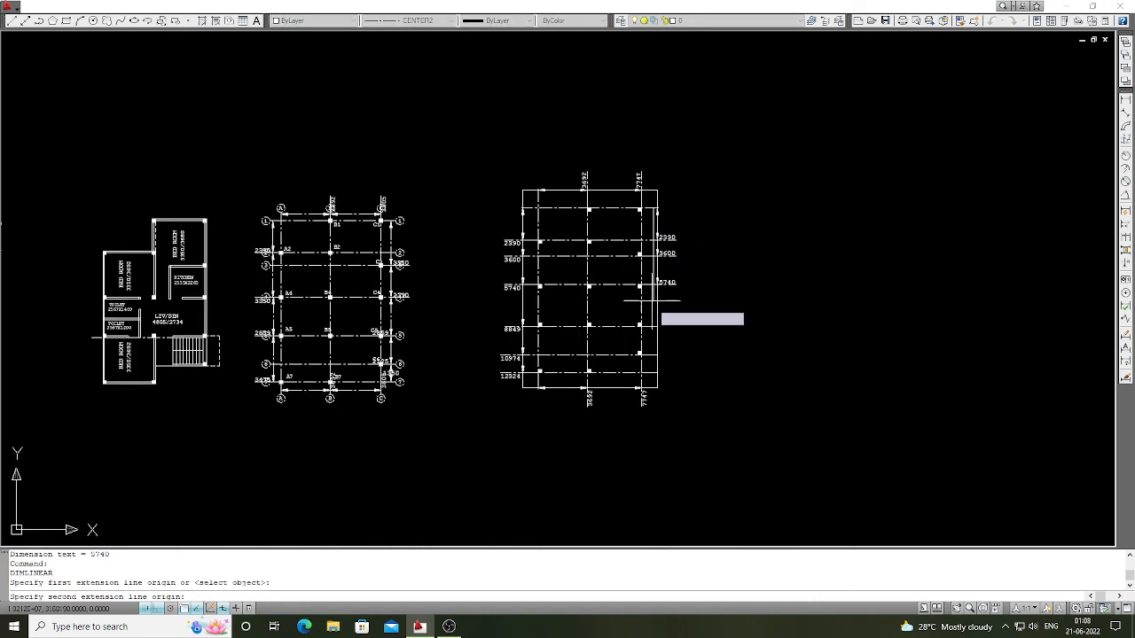
scroll(658, 328, up, 4)
click(652, 316)
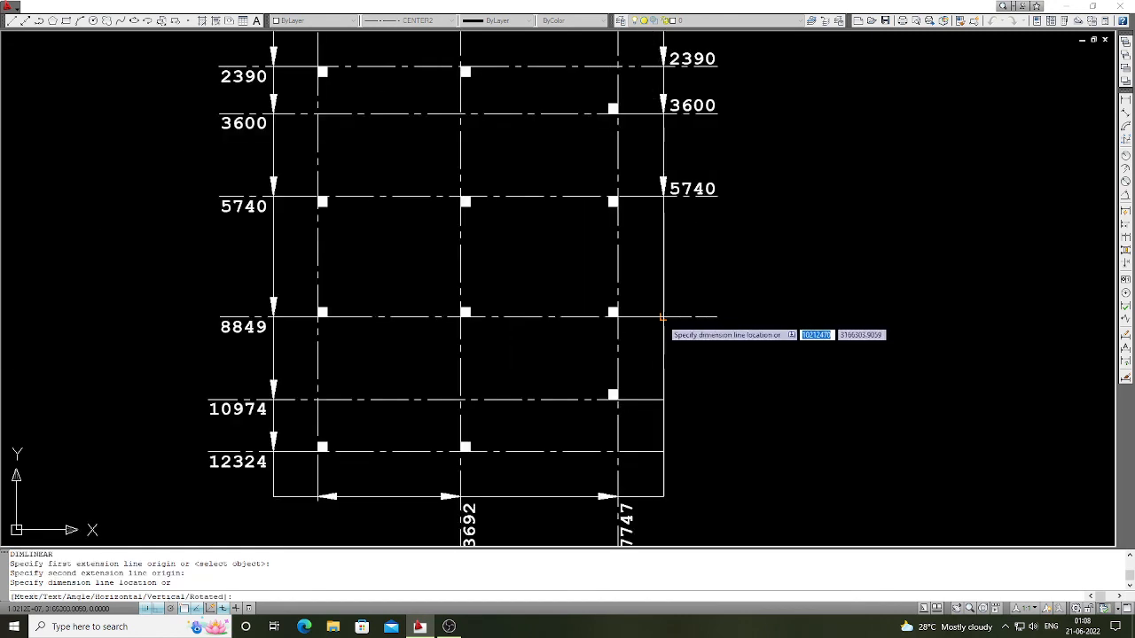
click(662, 196)
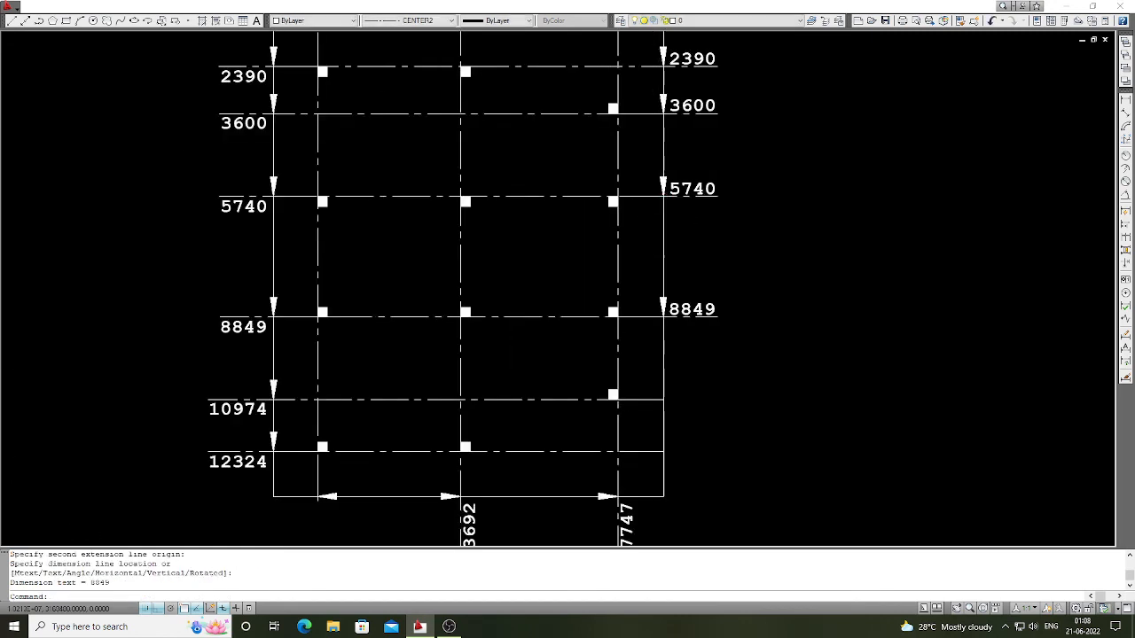
Step: Add a vertical linear dimension from the first to the sixth row grid line along the rectangle's right edge
scroll(663, 252, down, 2)
key(Return)
click(657, 78)
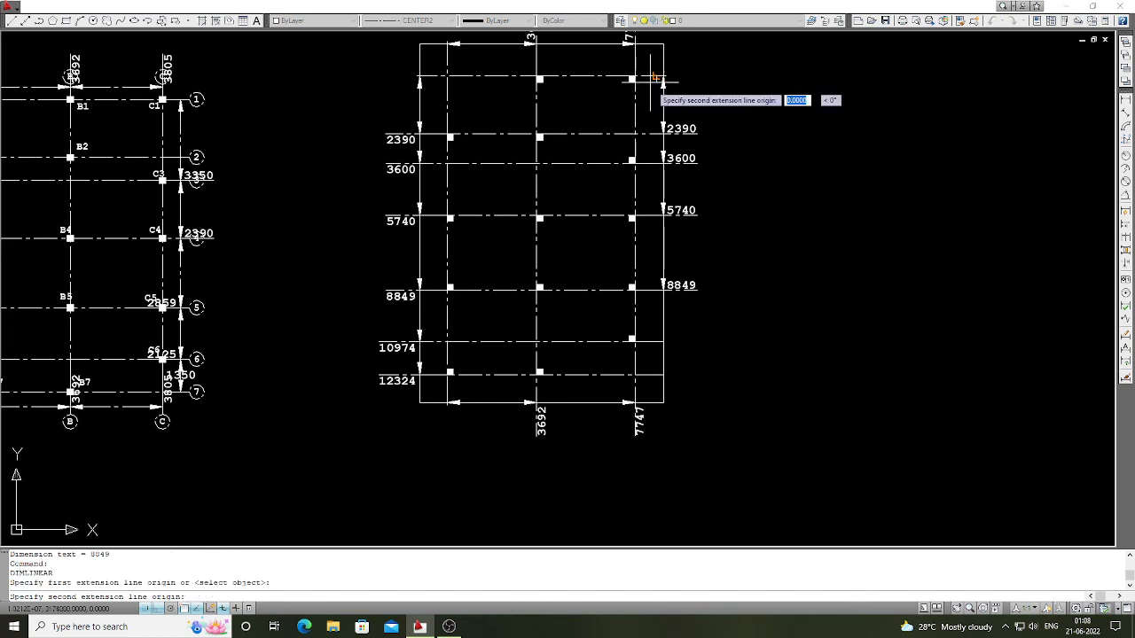
click(657, 343)
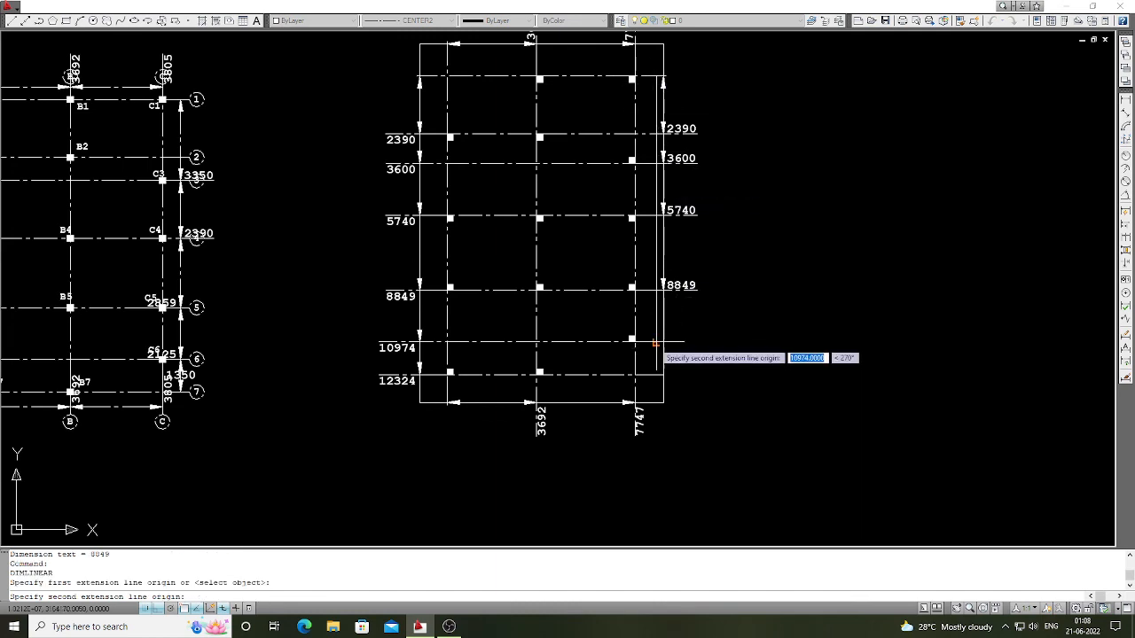
click(661, 342)
Step: Add a vertical linear dimension from the first to the seventh row grid line along the rectangle's right edge
key(Return)
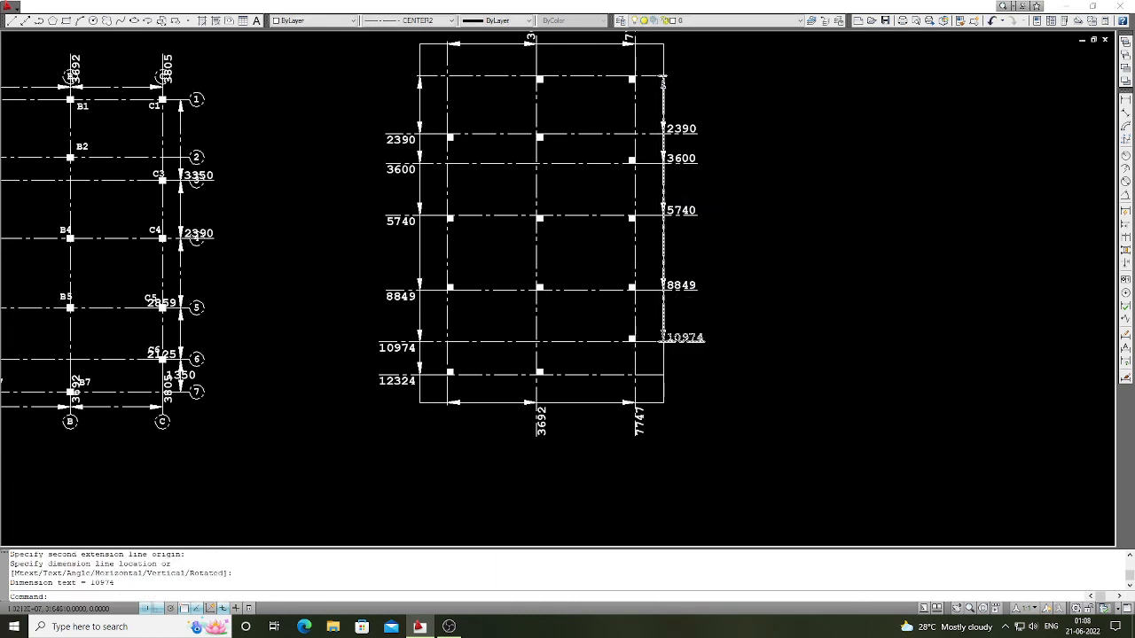
scroll(657, 176, down, 2)
scroll(657, 176, up, 2)
click(657, 161)
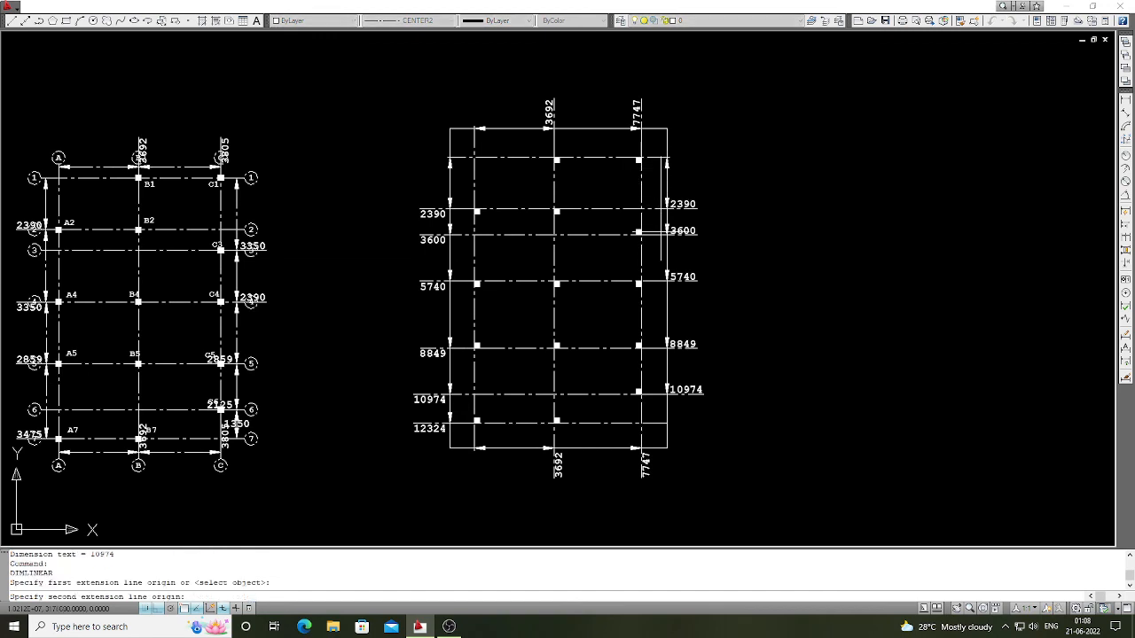
scroll(664, 438, up, 2)
click(657, 416)
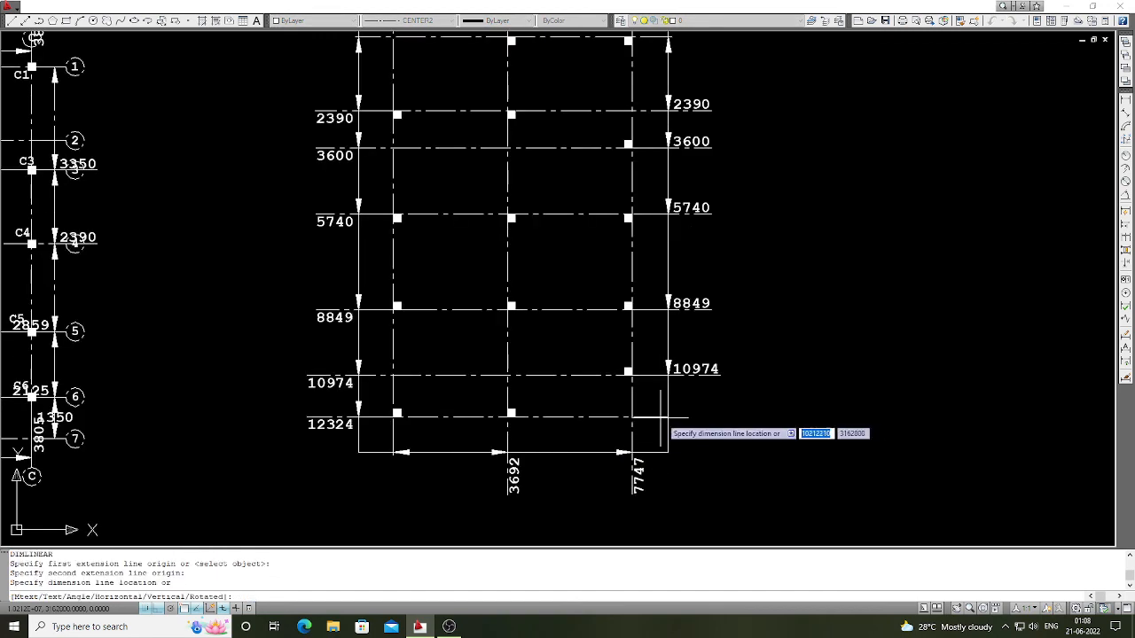
click(667, 350)
Step: Examine the dimensioned column layout alongside the lettered grid layout, the floor plan and the site plan
scroll(663, 396, down, 2)
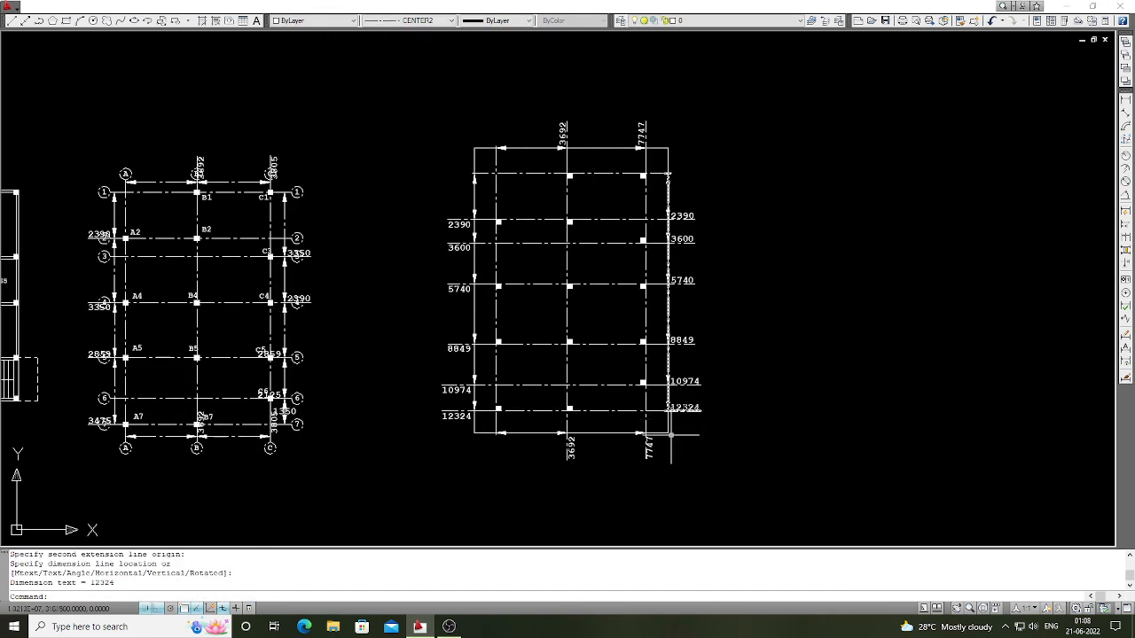
scroll(668, 432, down, 1)
scroll(674, 440, up, 2)
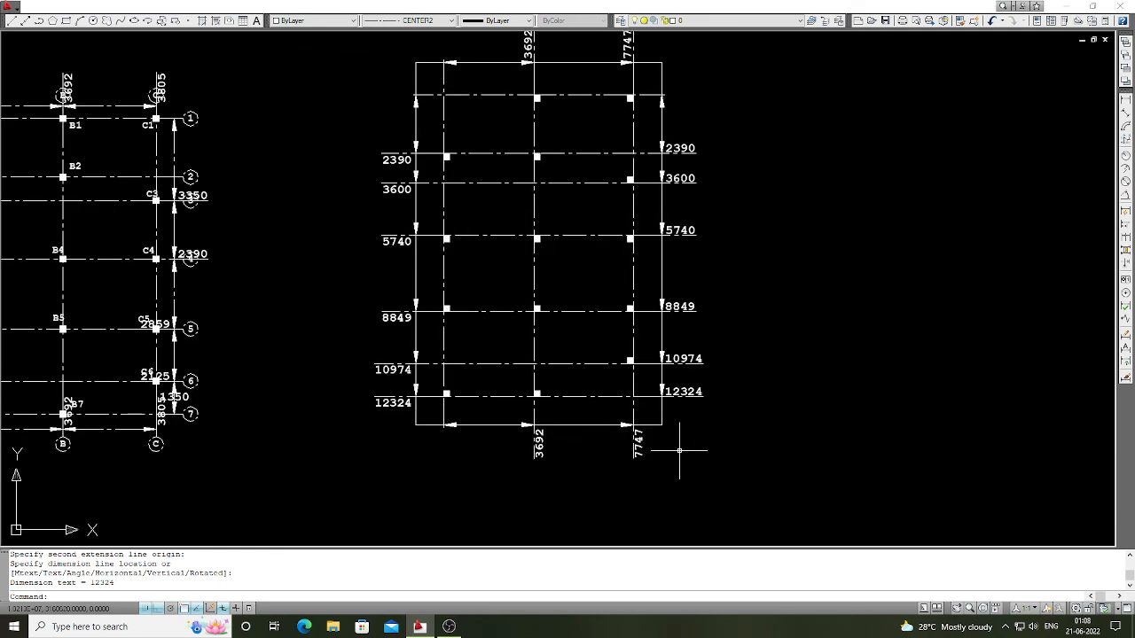
scroll(679, 454, down, 2)
scroll(679, 453, up, 2)
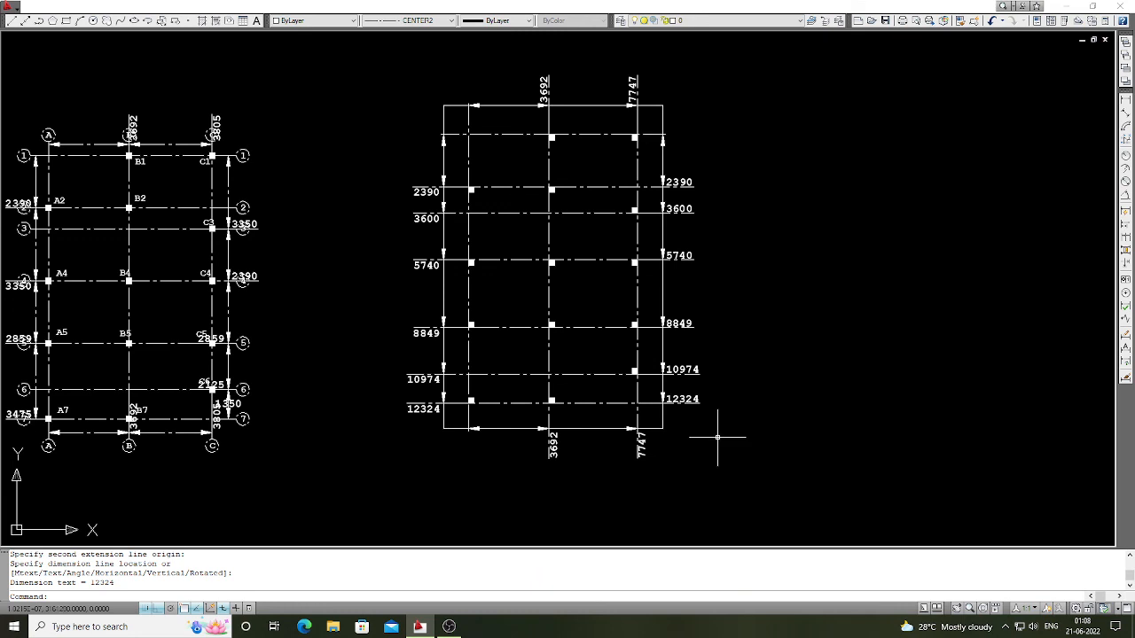
scroll(717, 437, down, 1)
scroll(410, 390, up, 1)
scroll(705, 377, down, 1)
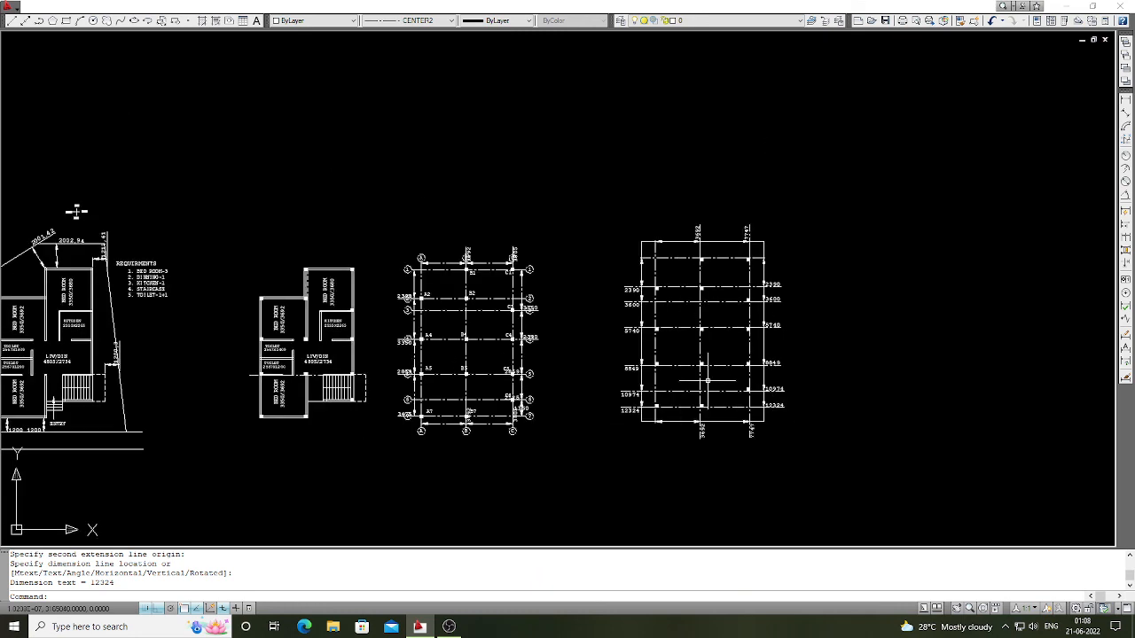
scroll(440, 383, up, 1)
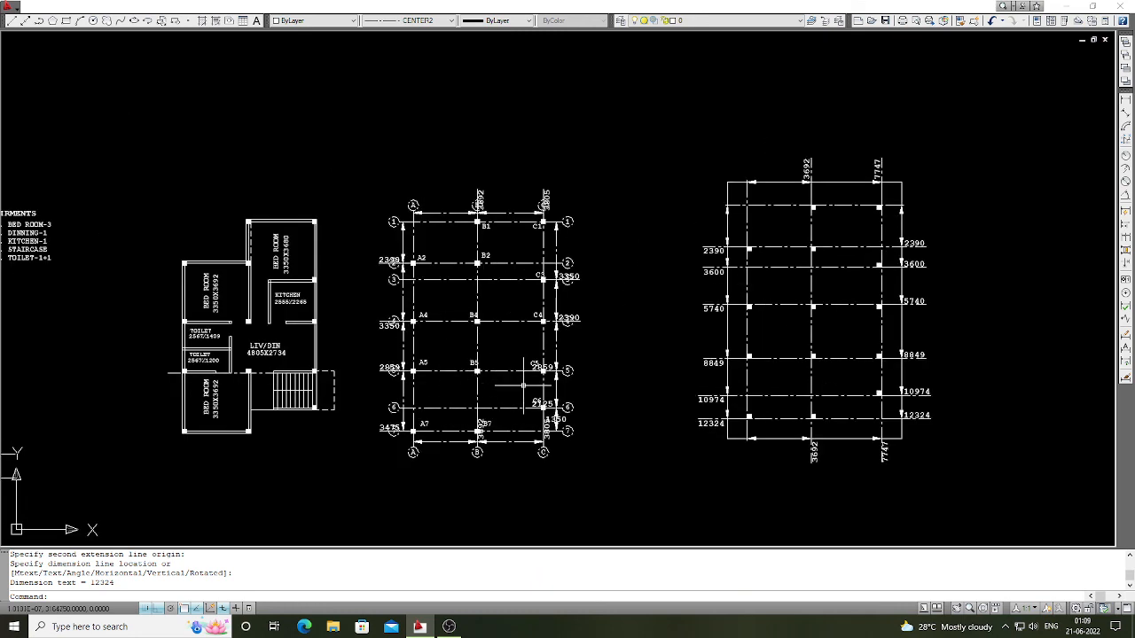
scroll(656, 382, down, 2)
scroll(557, 411, down, 1)
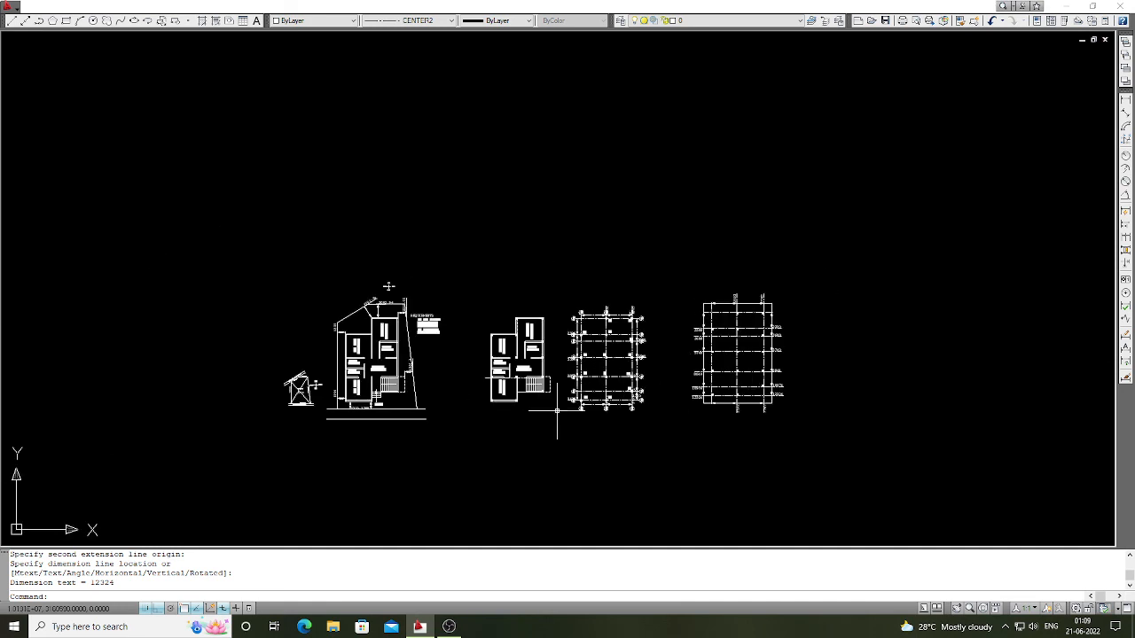
scroll(476, 412, up, 1)
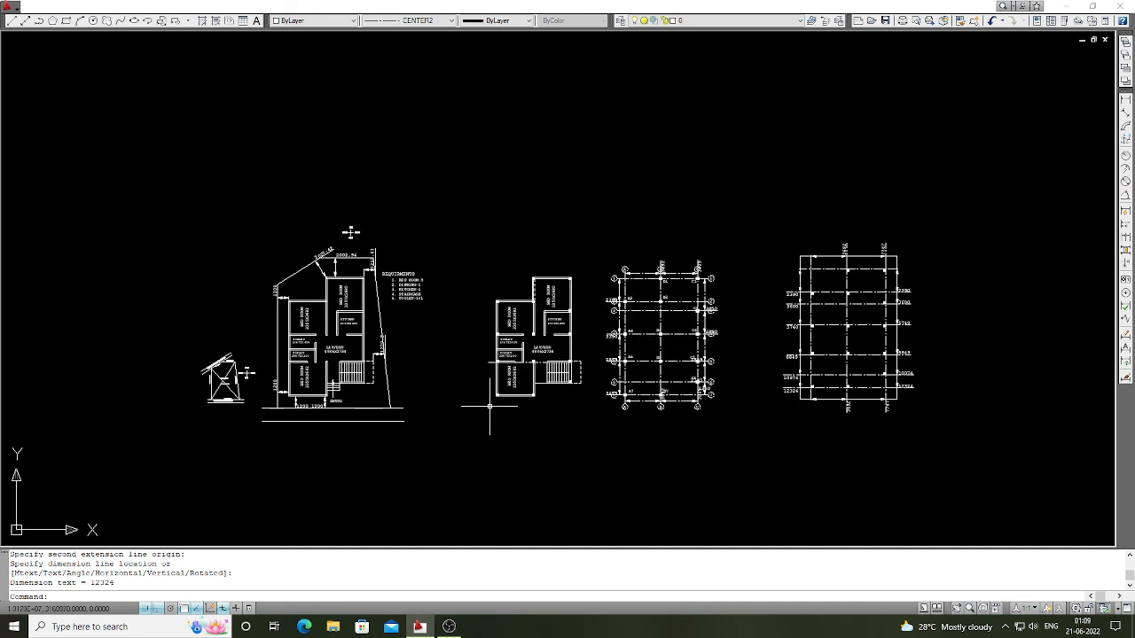